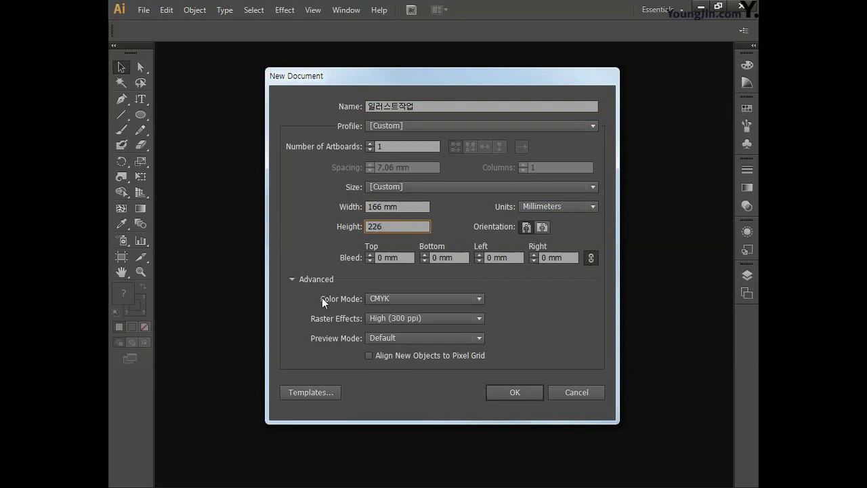
- Set the color mode to CMYK and create the 166 × 226 mm document named 일러스트작업
left_click(402, 299)
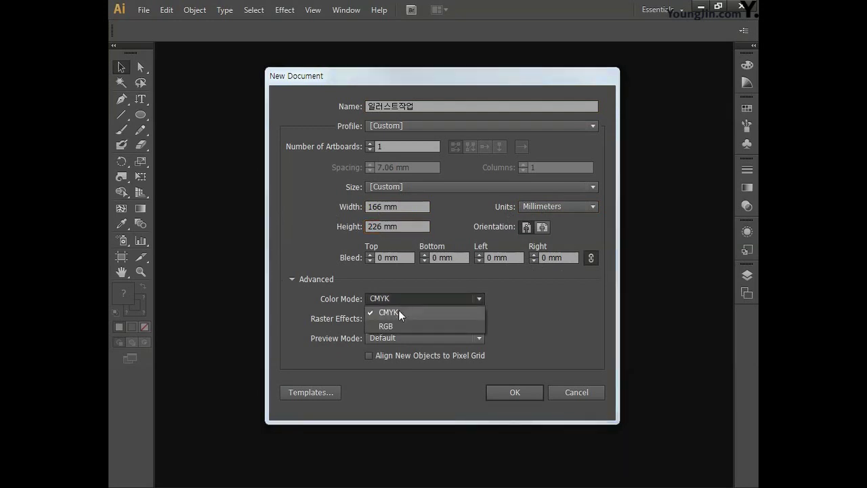
left_click(400, 311)
left_click(508, 393)
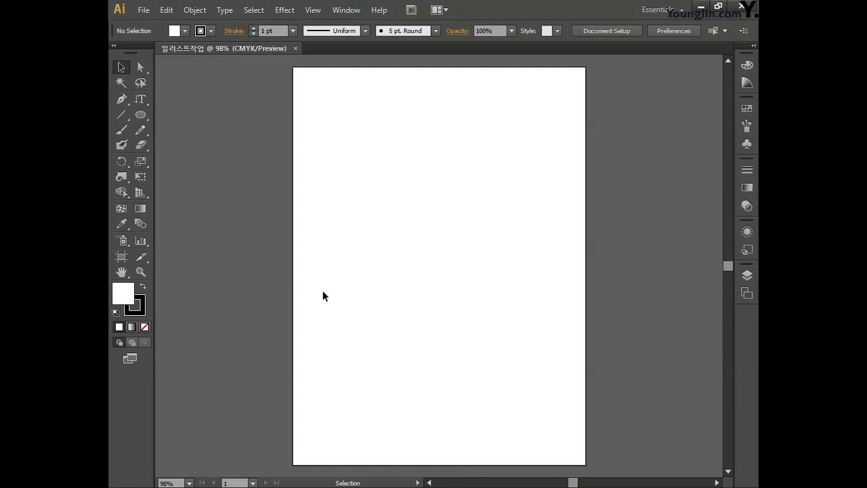
- Create a 160 × 220 mm rectangular grid with 3 horizontal and 3 vertical dividers
left_click(123, 114)
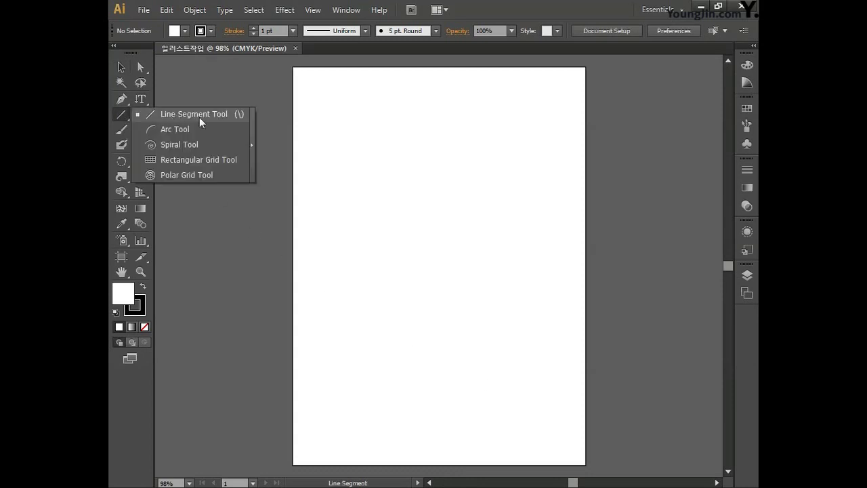
left_click(201, 159)
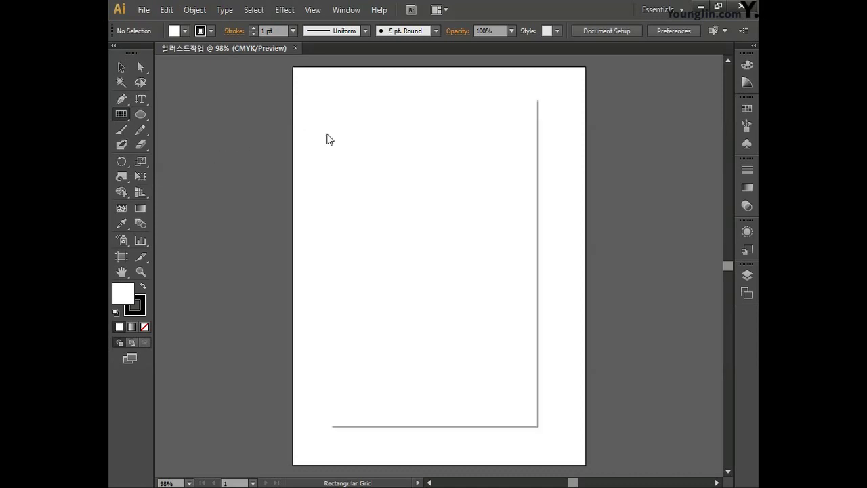
left_click(326, 134)
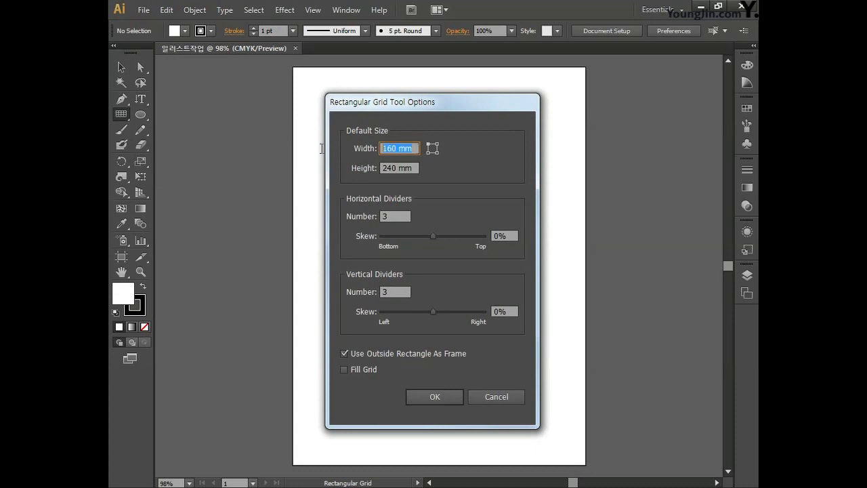
type("160")
key("Tab")
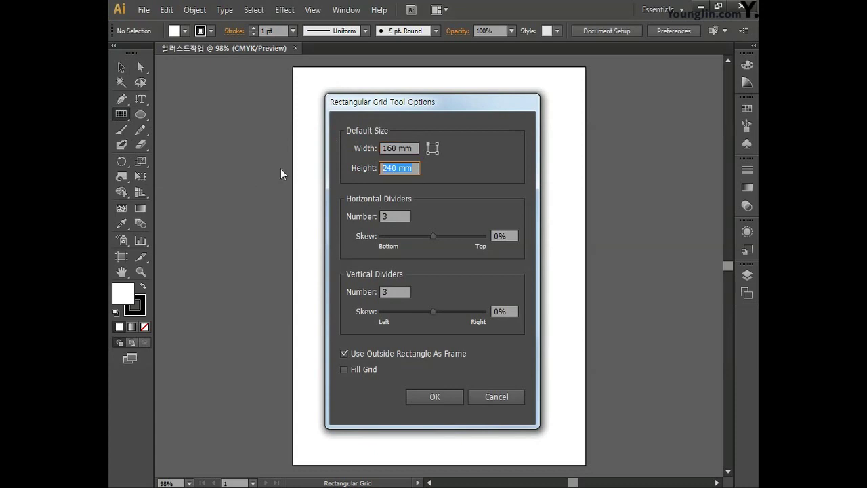
type("220")
key("Tab")
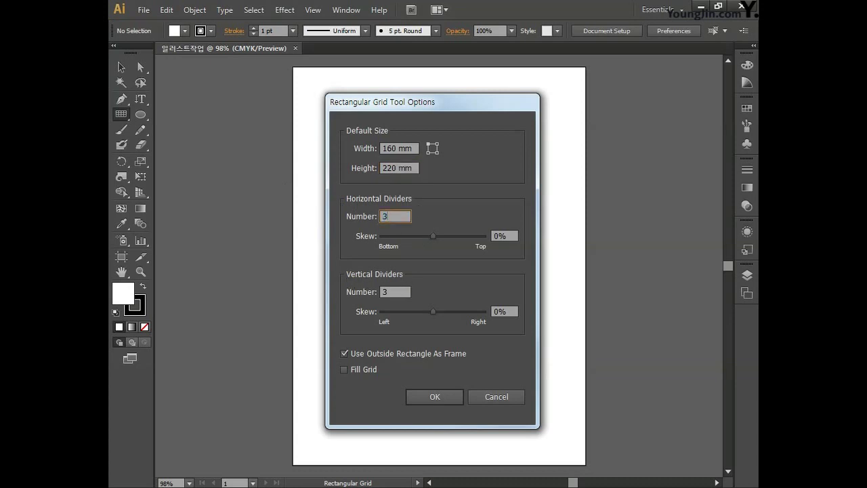
key("Tab")
type("3")
left_click(426, 396)
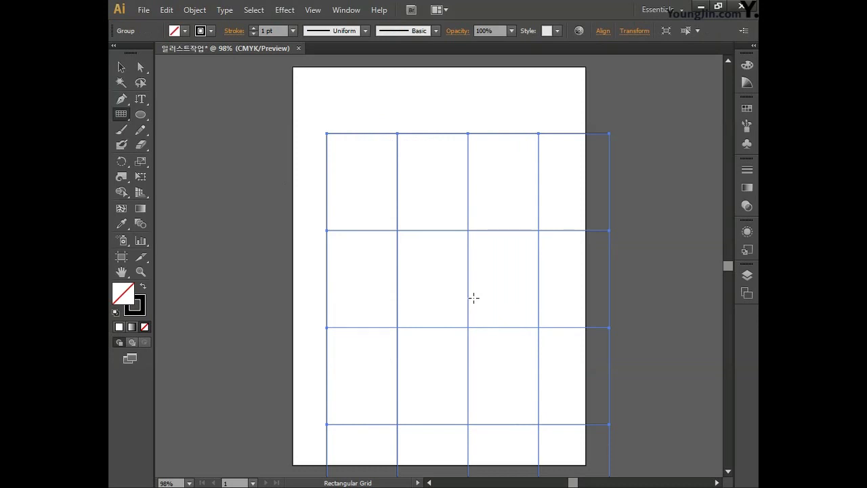
- Align the grid to the artboard's horizontal and vertical center and lock it
left_click(347, 10)
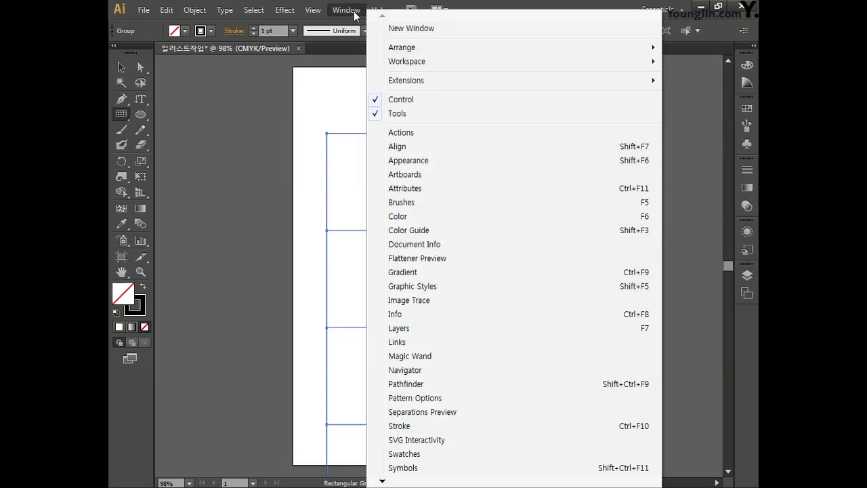
left_click(407, 147)
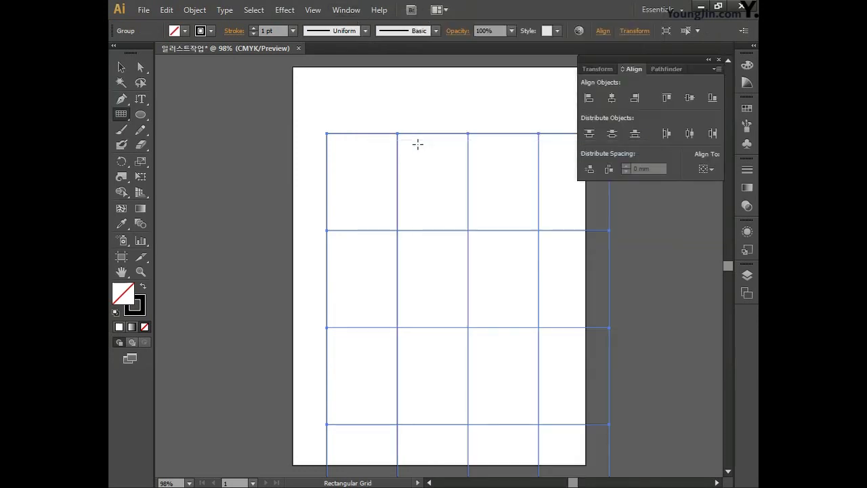
left_click(706, 168)
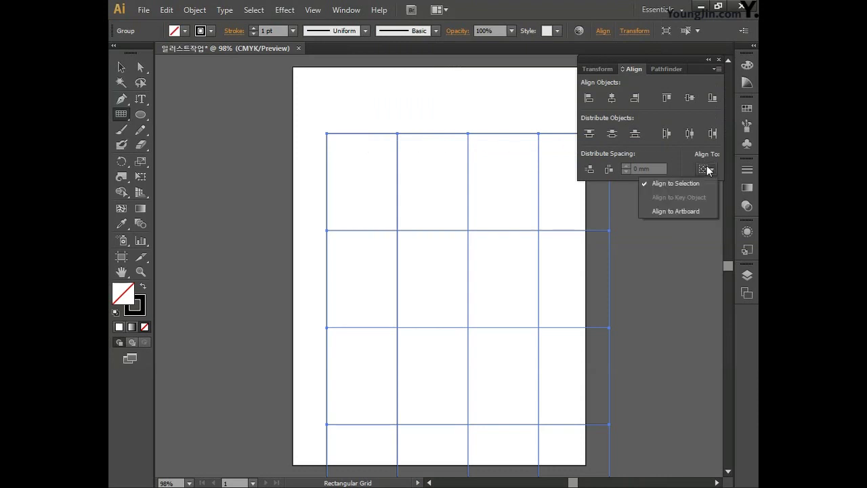
left_click(671, 210)
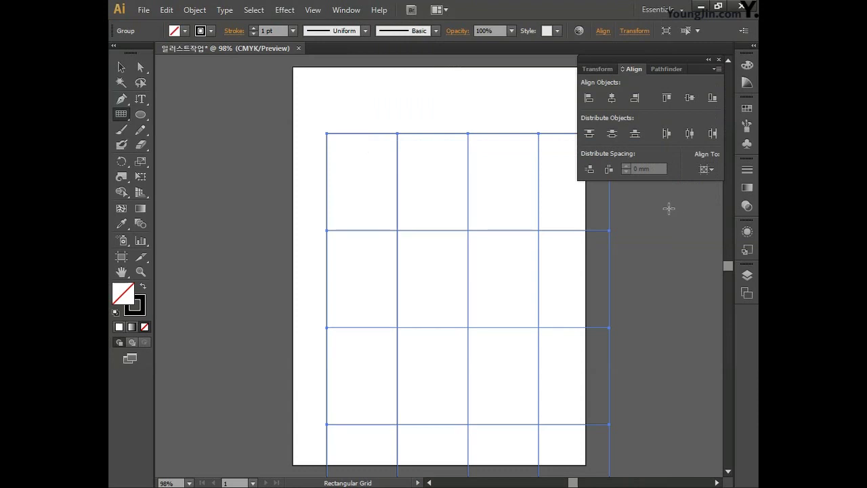
left_click(613, 99)
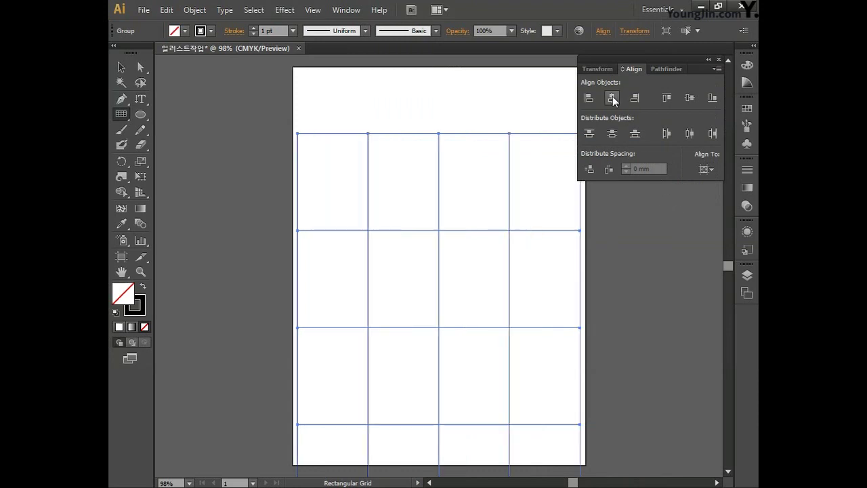
left_click(689, 98)
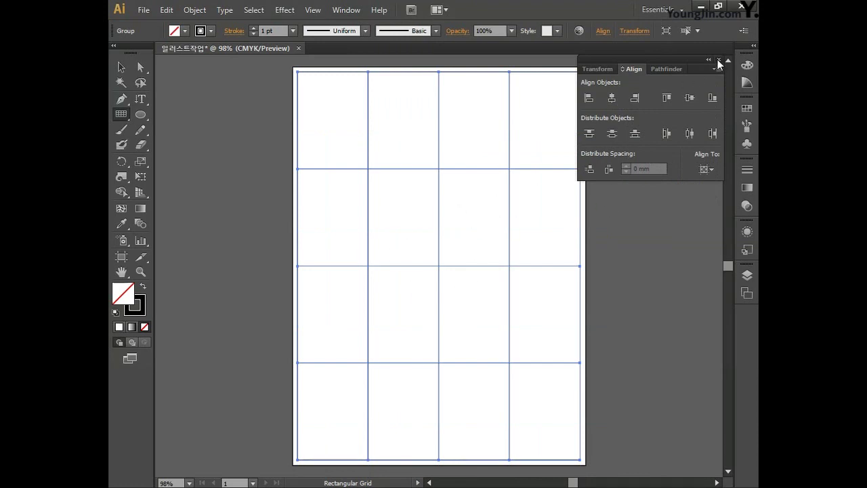
left_click(719, 60)
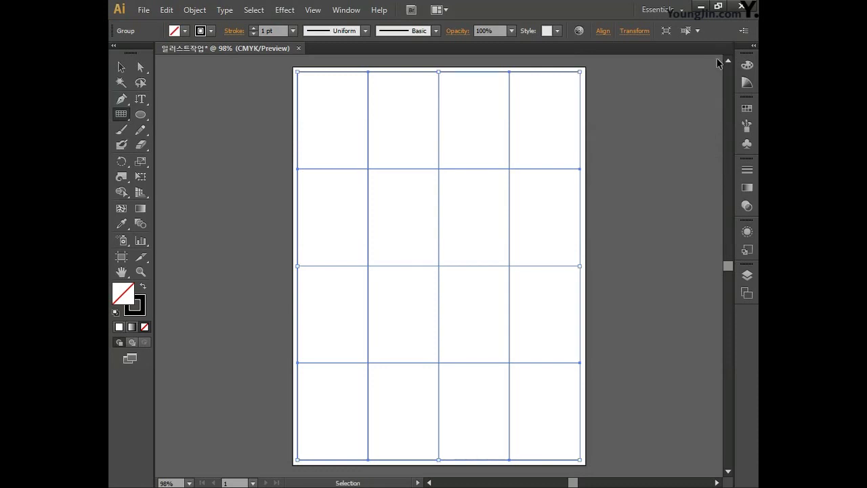
left_click(717, 59)
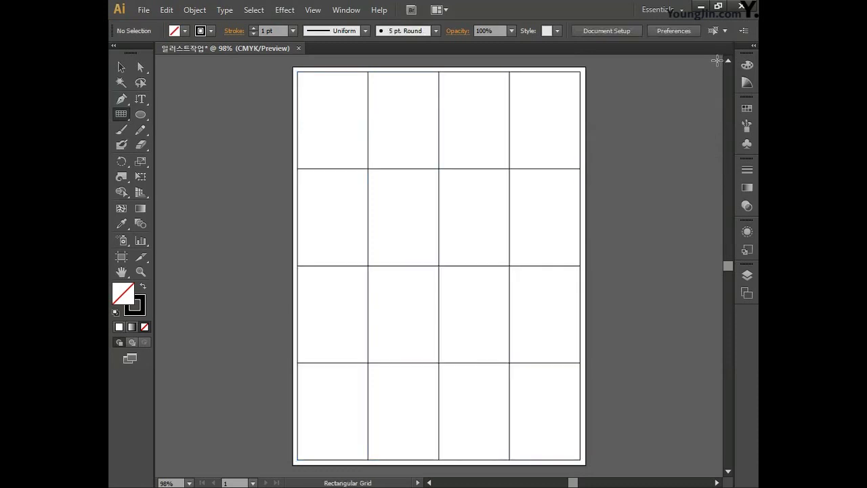
- Draw seven parallel line segments through the grid intersections, crossing every cell from its upper-left to its lower-right corner
left_click(123, 115)
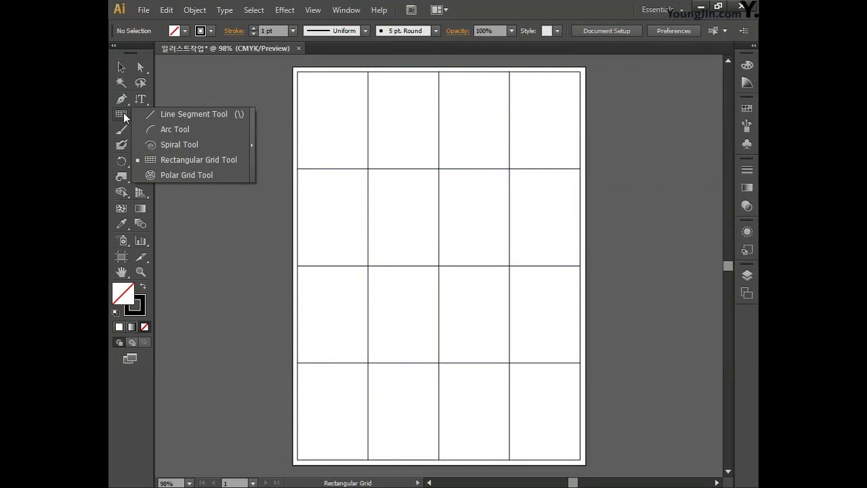
left_click(182, 114)
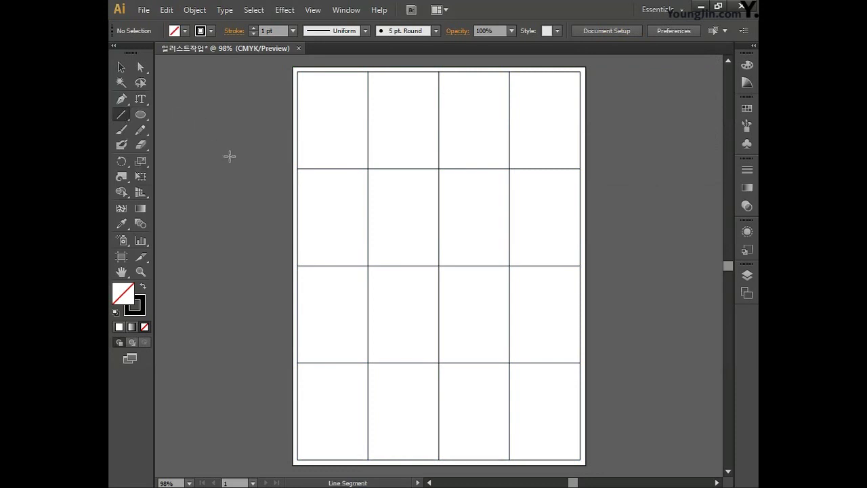
left_click_drag(299, 364, 368, 460)
left_click_drag(297, 266, 439, 460)
left_click_drag(299, 169, 509, 459)
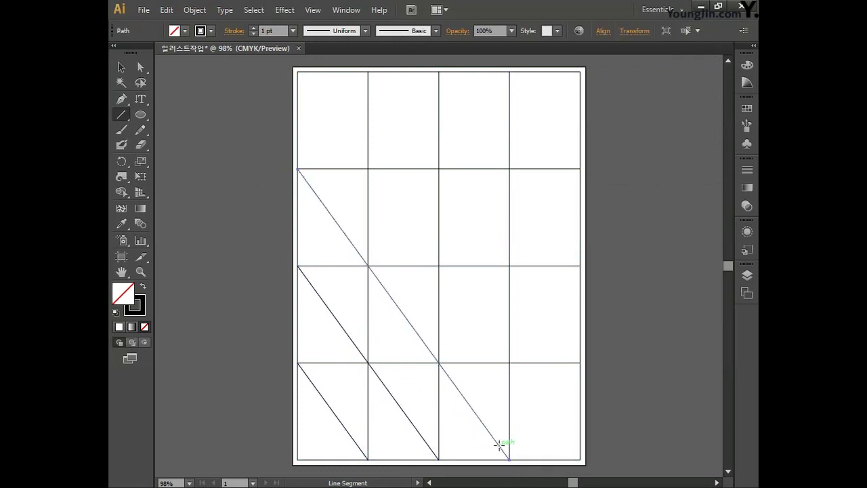
left_click_drag(296, 72, 580, 459)
left_click_drag(369, 71, 580, 363)
left_click_drag(439, 71, 580, 265)
left_click_drag(509, 71, 580, 169)
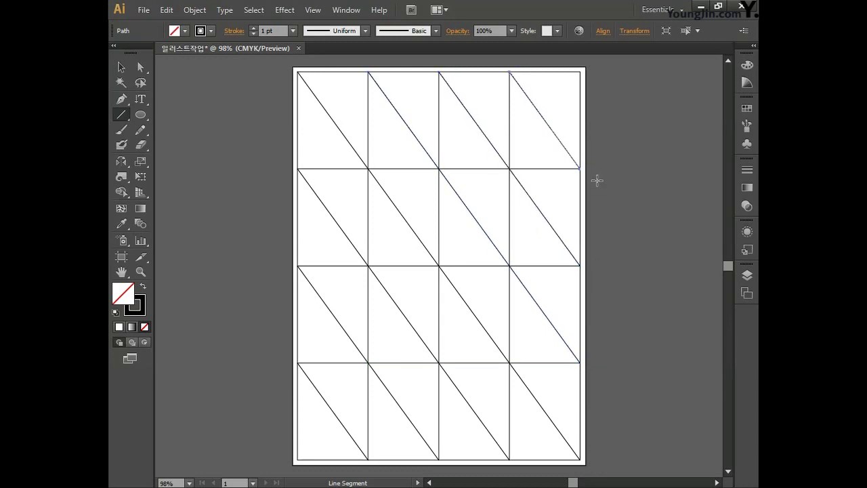
- Select all the diagonal lines and reflect a copy of them across the vertical axis
key("ctrl")
key("ctrl+a")
left_click_drag(121, 163, 152, 176)
double_click(122, 161)
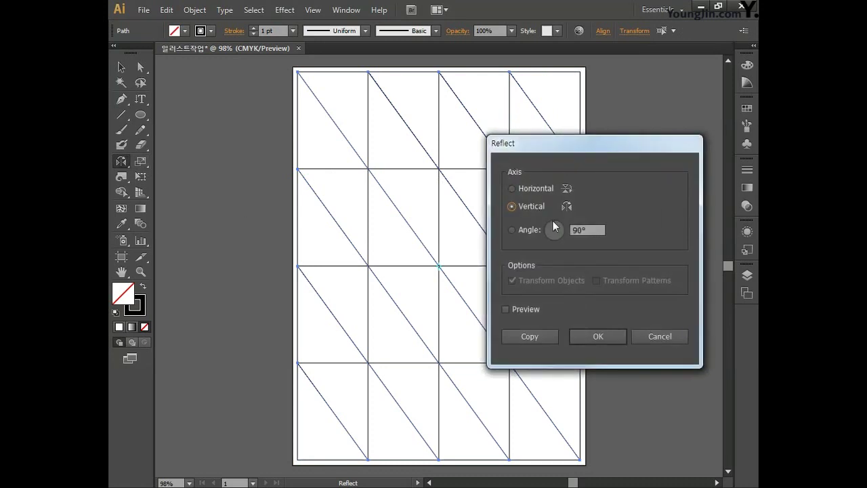
left_click(548, 332)
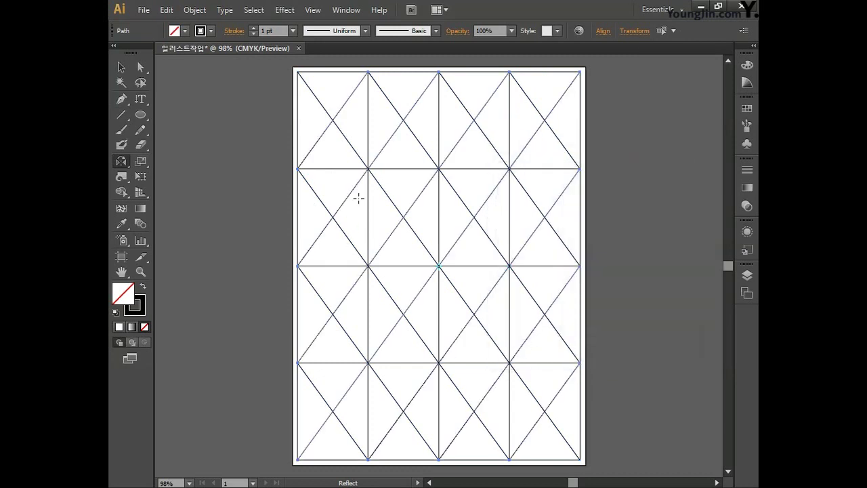
- Unlock the grid and set the stroke color of the grid and all diagonals to red FF0000
left_click(194, 10)
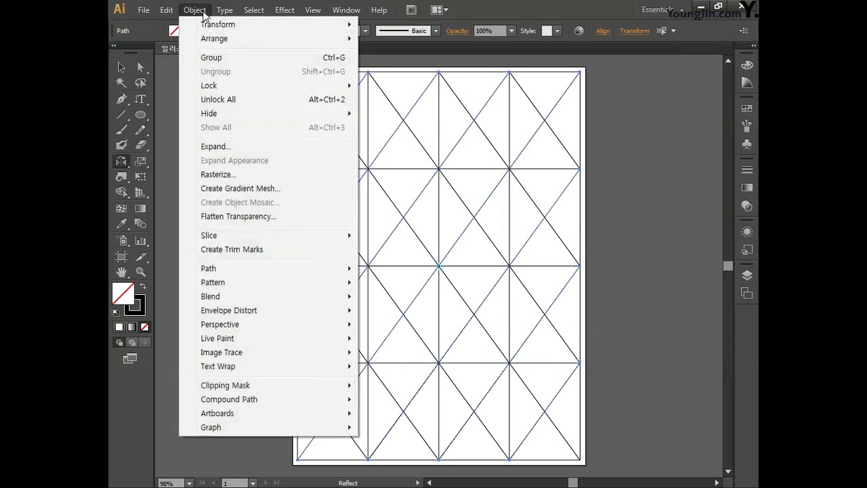
left_click(218, 98)
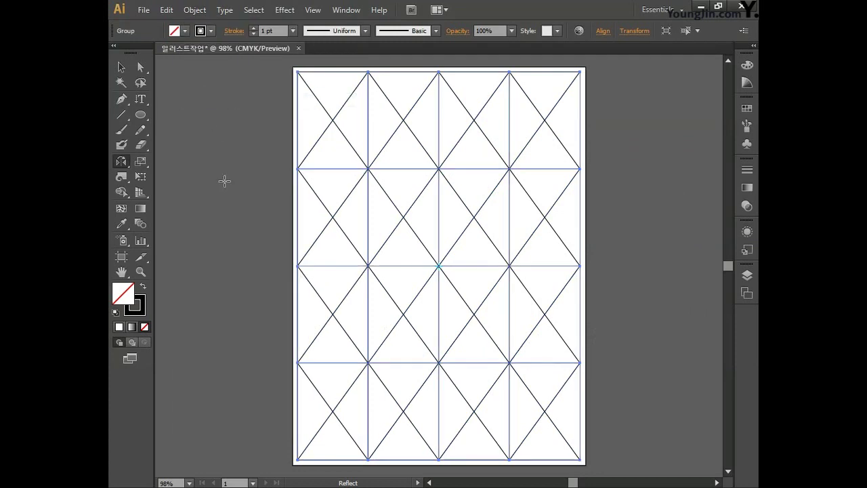
key("ctrl+a")
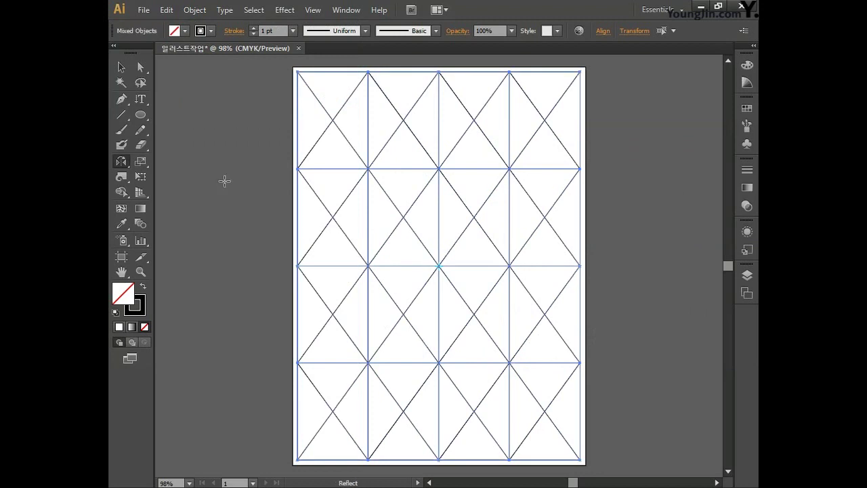
left_click(143, 303)
double_click(143, 303)
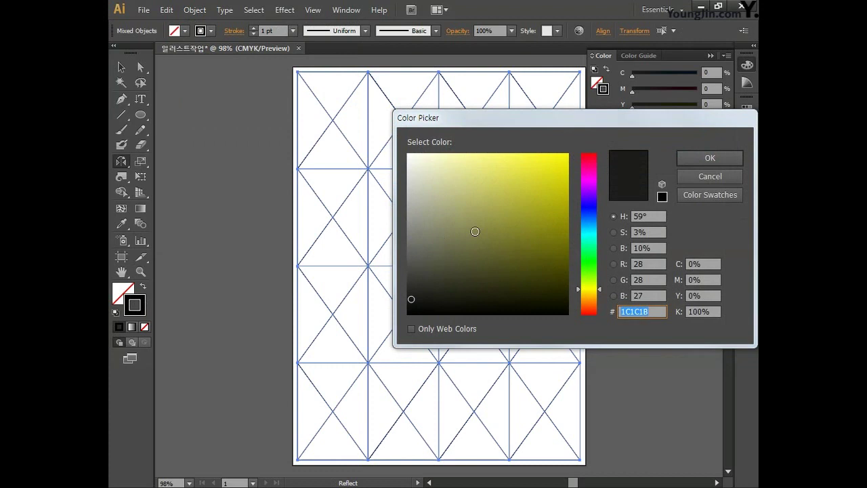
mouse_move(591, 170)
left_mouse_down()
mouse_move(594, 154)
mouse_move(575, 155)
left_mouse_up()
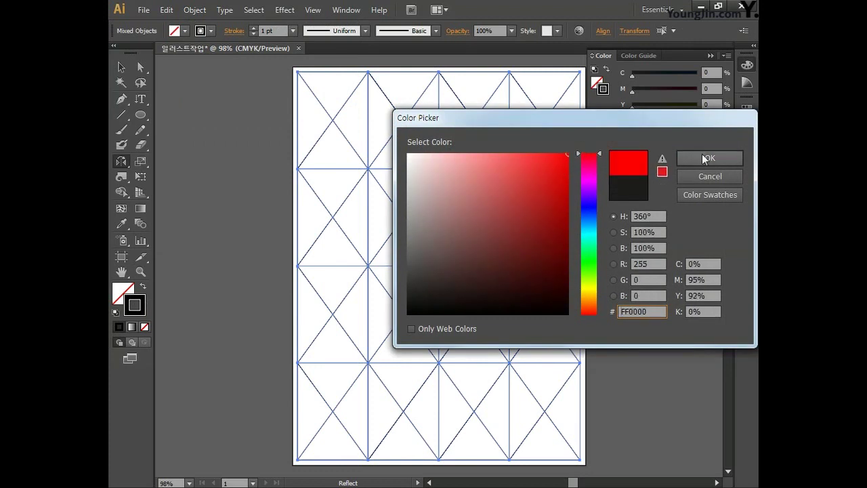
left_click(682, 157)
left_click(747, 65)
left_click(121, 66)
left_click(211, 221)
- Draw an open, angular S-shaped path of five straight segments with the Pen tool on the empty area beside the artboard
key("ctrl+0")
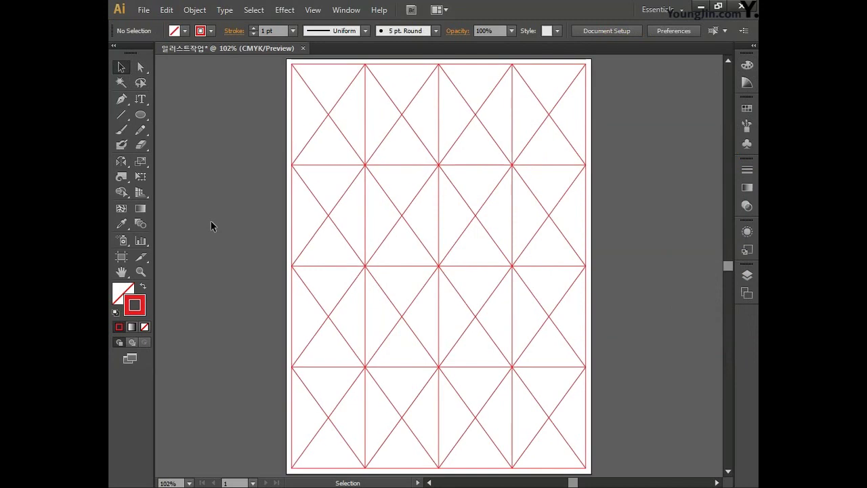
left_click_drag(211, 220, 508, 219)
left_click_drag(449, 224, 468, 223)
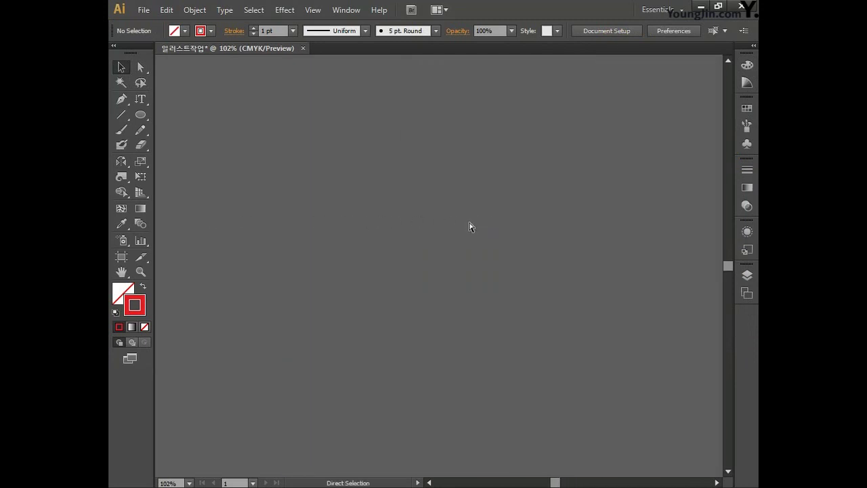
key("ctrl+plus")
key("ctrl+plus")
left_click(121, 101)
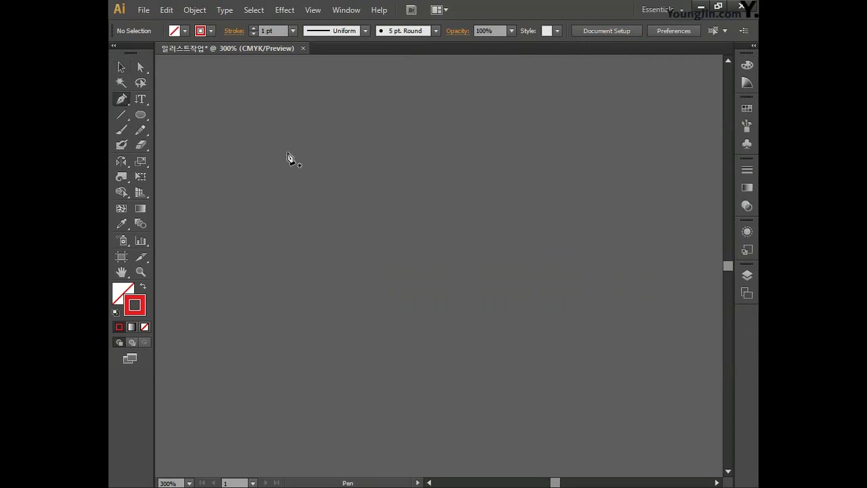
left_click(438, 164)
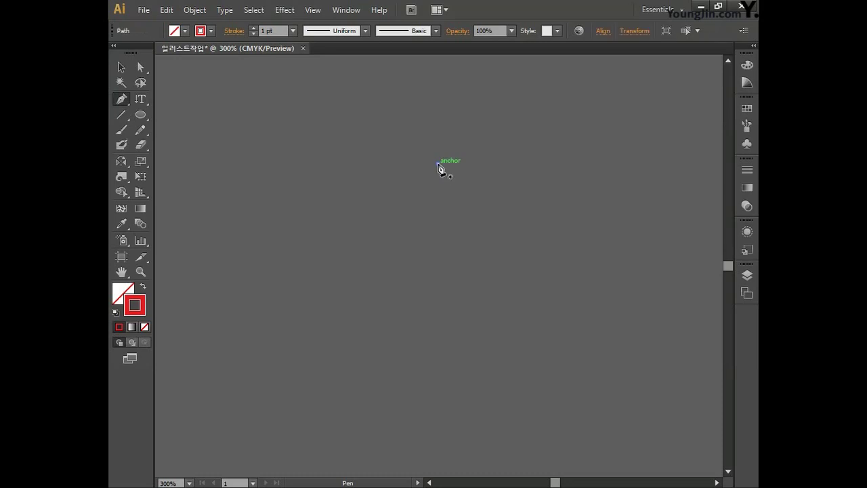
left_click(368, 164)
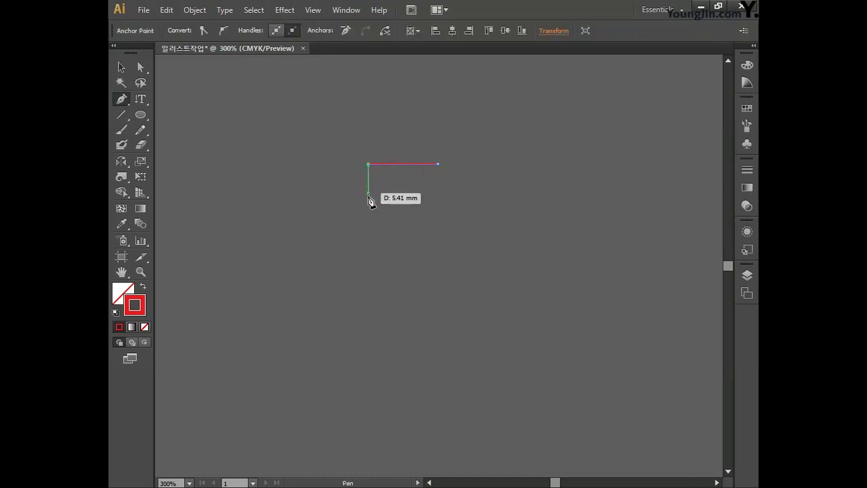
left_click(368, 225)
left_click(428, 225)
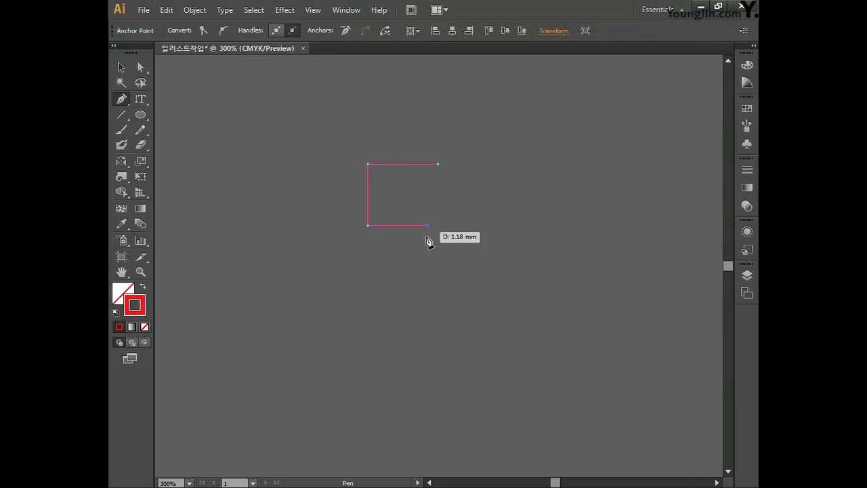
left_click(429, 287)
left_click(345, 287)
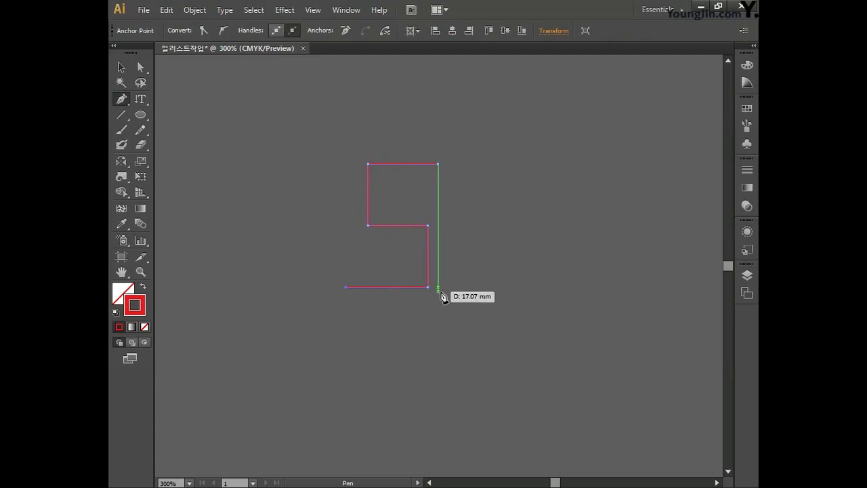
- Set the S-shaped path's stroke color to white with C, M, Y and K all at 0%
left_click(119, 292)
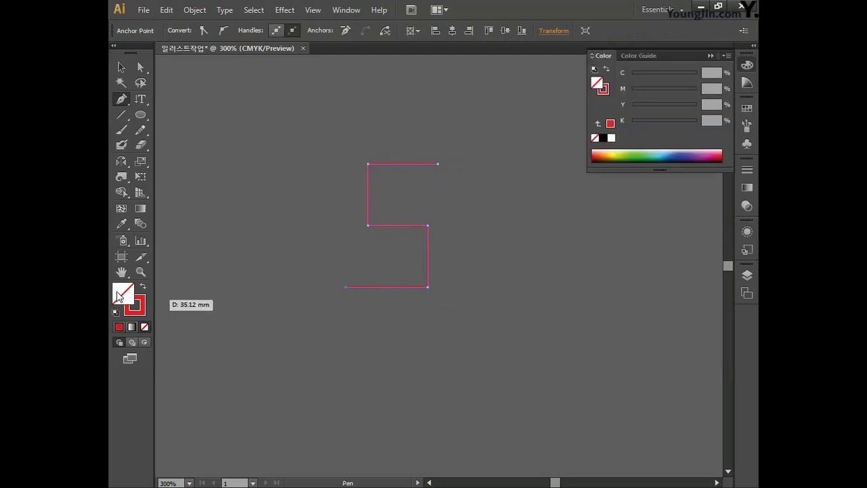
double_click(143, 312)
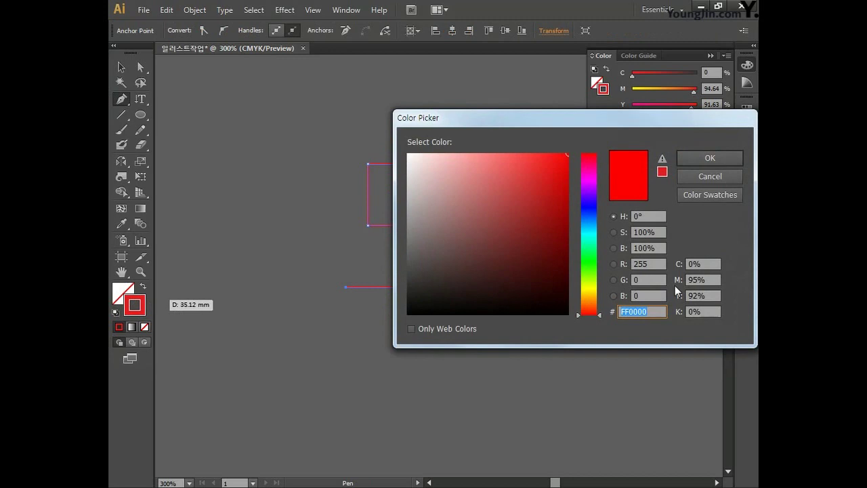
key("Tab")
type("0")
key("Tab")
type("0")
key("Tab")
type("0")
key("Tab")
type("0")
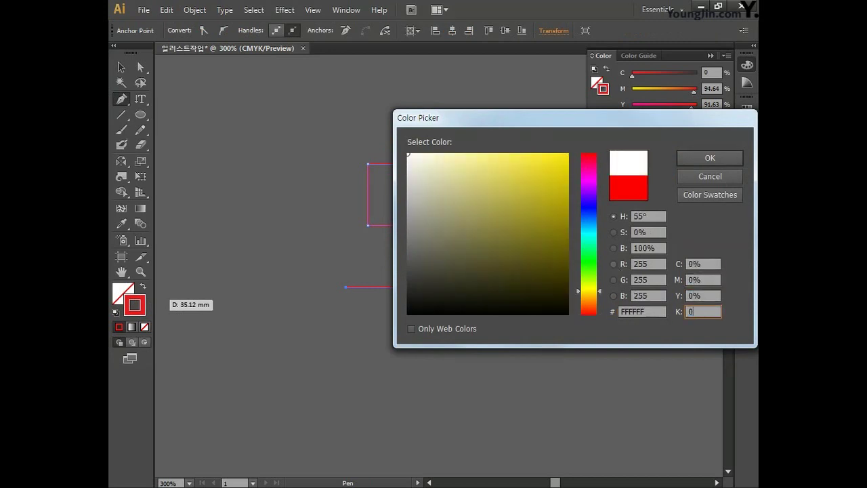
key("Return")
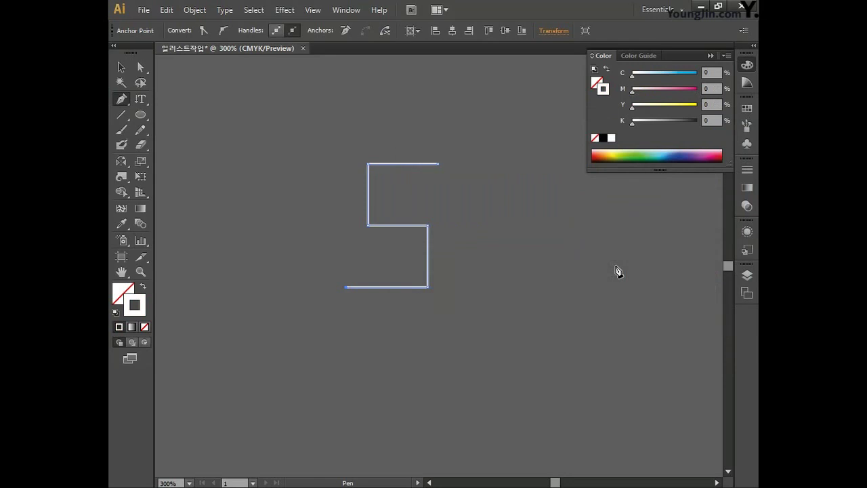
- Select the whole S-shaped path and set its stroke weight to 15 pt
left_click(126, 67)
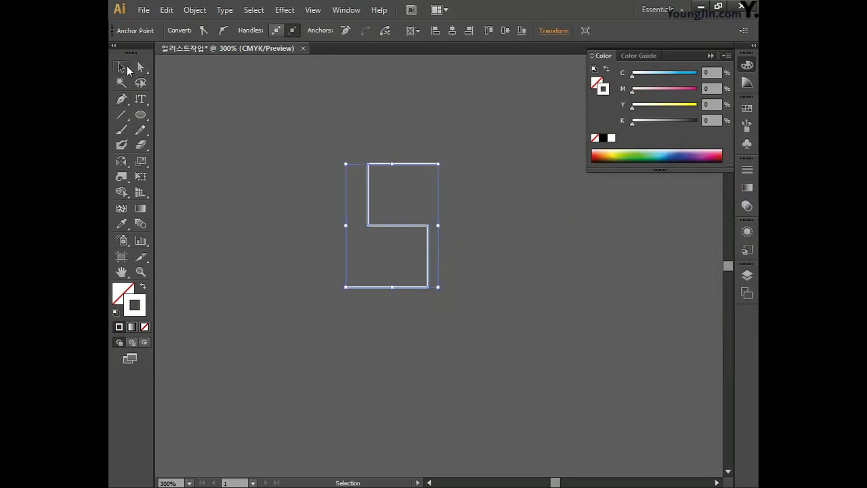
left_click_drag(286, 128, 495, 319)
left_click(255, 28)
left_click(255, 28)
left_click(255, 29)
left_click(254, 28)
left_click(255, 29)
left_click(255, 28)
left_click(255, 29)
left_click(255, 29)
left_click(255, 29)
left_click(255, 29)
left_click(255, 29)
left_click(255, 29)
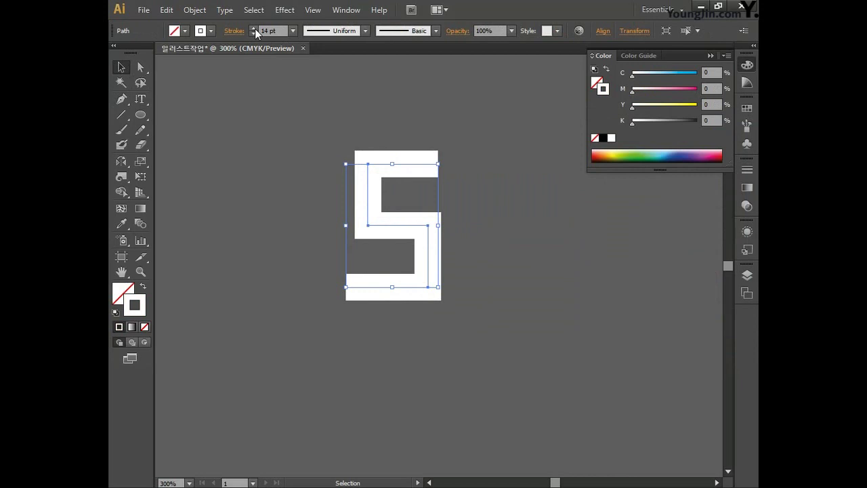
left_click(255, 28)
- Extend both open ends of the S-shaped path horizontally outward by moving their end anchors
left_click(140, 68)
left_click_drag(424, 112, 461, 165)
left_click_drag(347, 288, 337, 288)
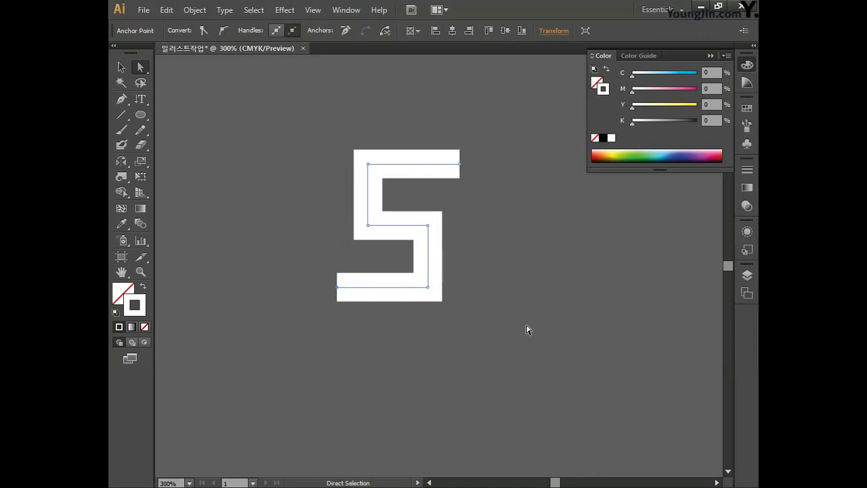
left_click(748, 65)
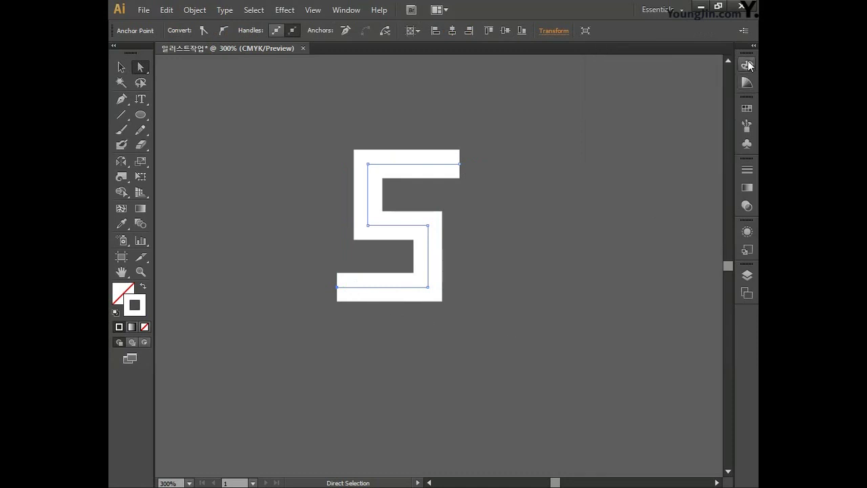
- Reflect a copy of the S-shaped path across a vertical axis through its upper end anchor
left_click(123, 69)
left_click_drag(293, 107, 526, 354)
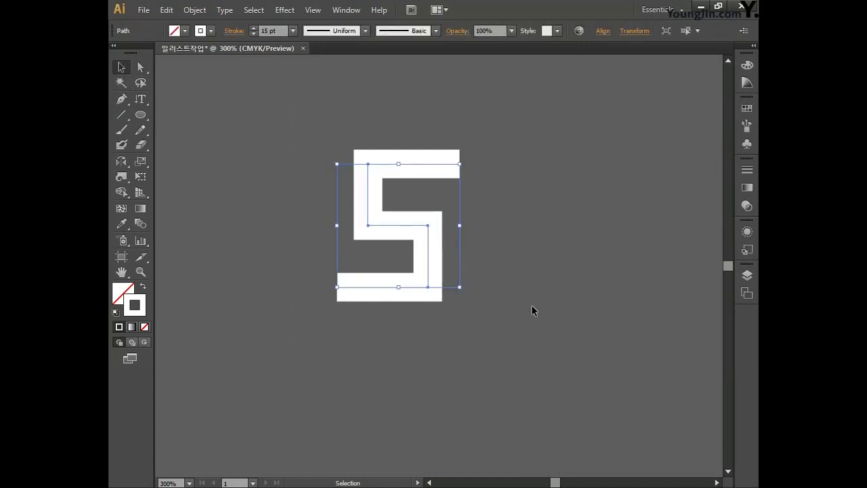
left_click(121, 163, "alt")
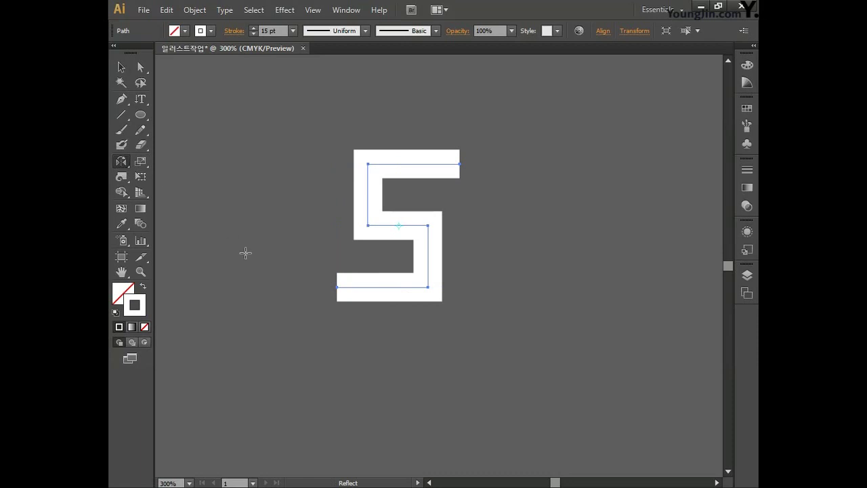
left_click(461, 164, "alt")
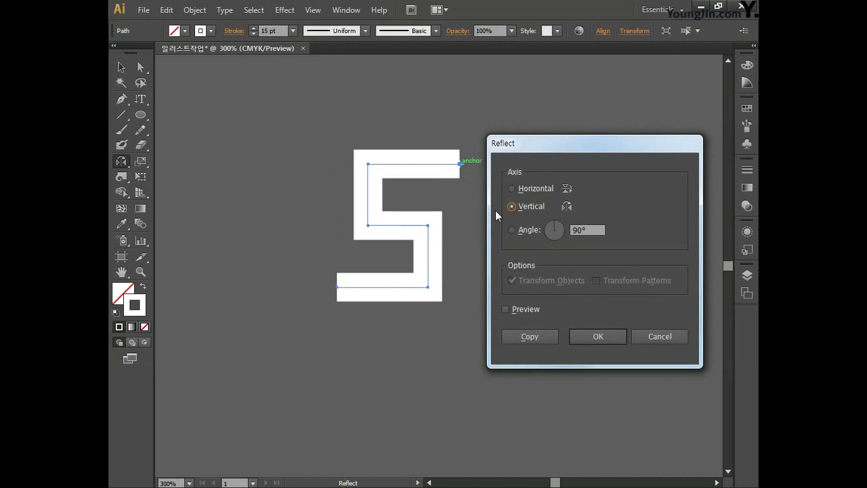
left_click(530, 335)
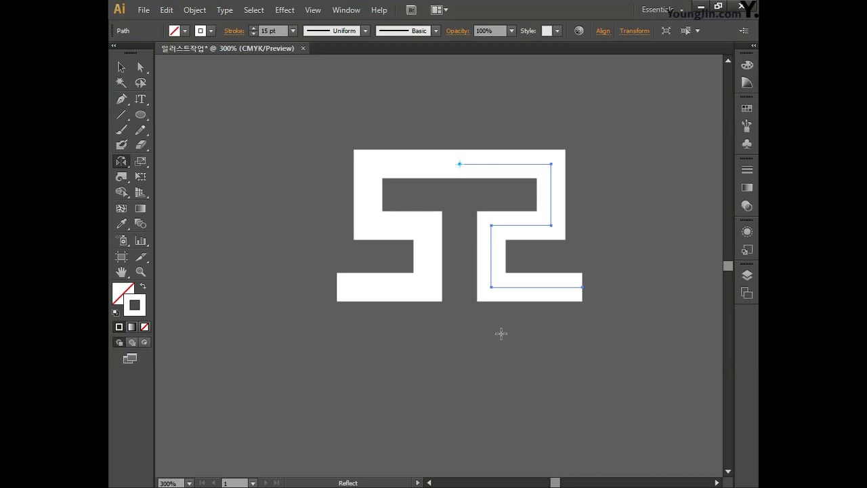
- Make a new Pattern Brush from both halves of the mirrored motif, keeping the default brush options
left_click(121, 67)
left_click(267, 105)
left_click_drag(267, 104, 644, 367)
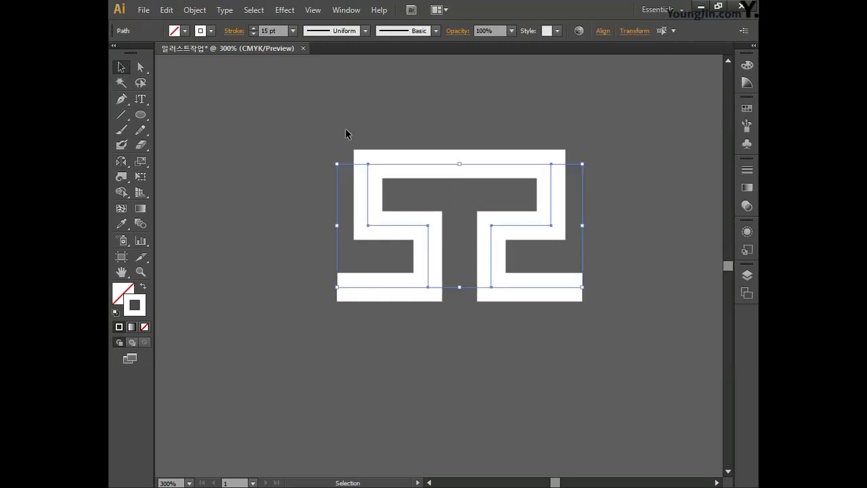
left_click(346, 10)
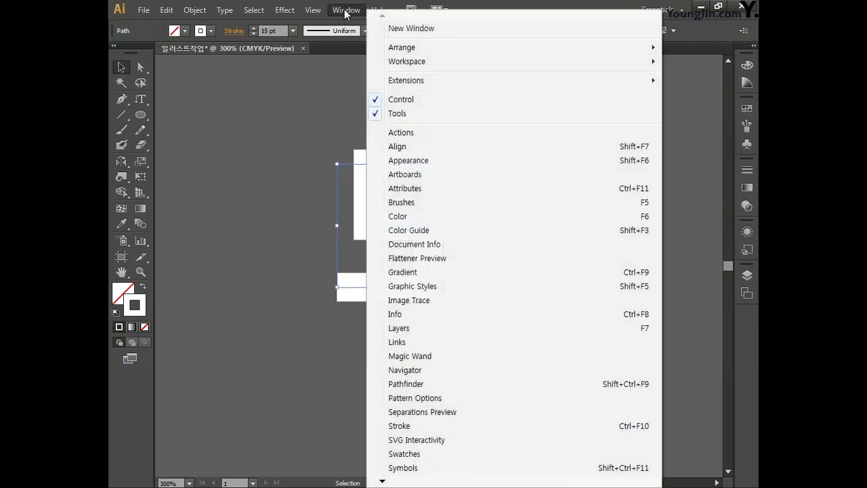
left_click(413, 201)
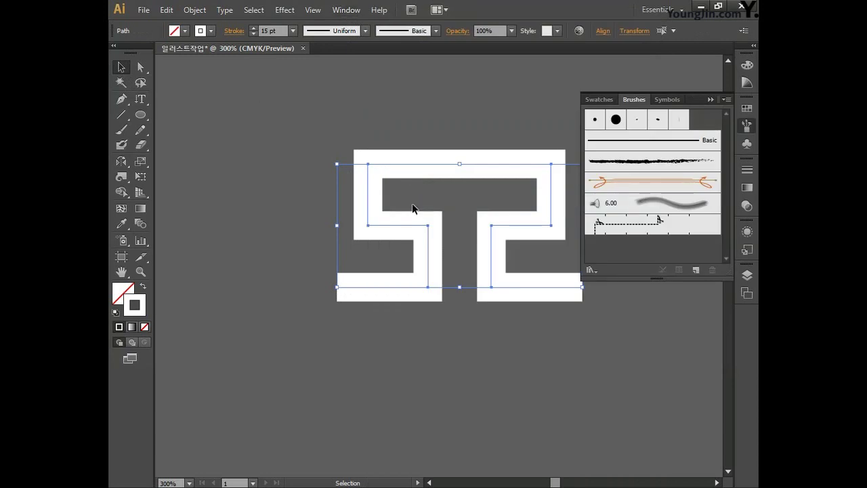
mouse_move(412, 229)
left_mouse_down()
mouse_move(452, 222)
mouse_move(657, 243)
left_mouse_up()
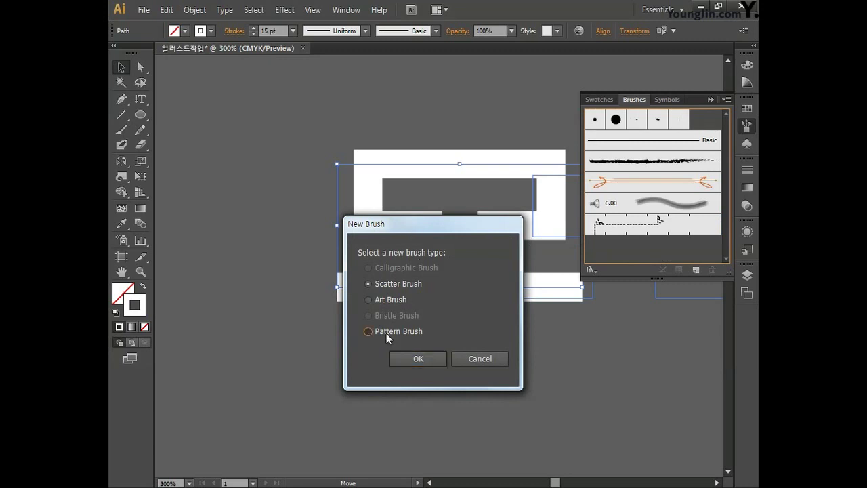
left_click(416, 361)
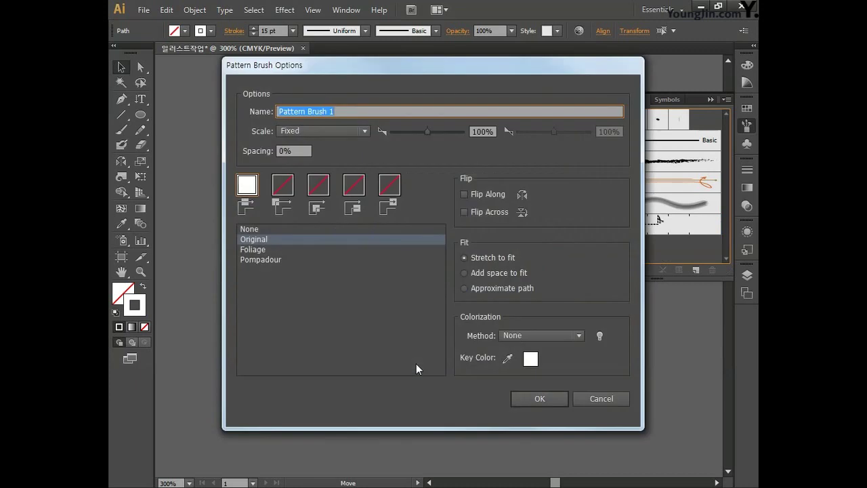
left_click(540, 399)
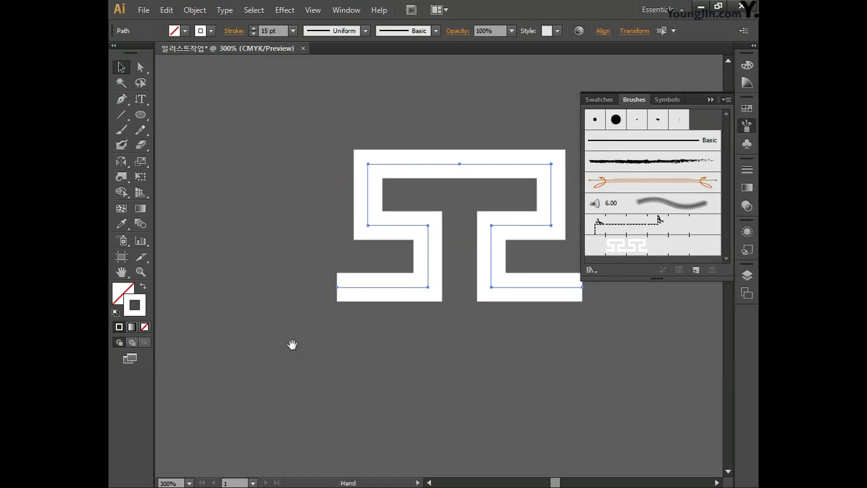
- Draw a large circle with the Ellipse tool on the empty area beside the mirrored motif
left_click_drag(293, 347, 381, 343)
key("ctrl+minus")
key("ctrl+minus")
key("Delete")
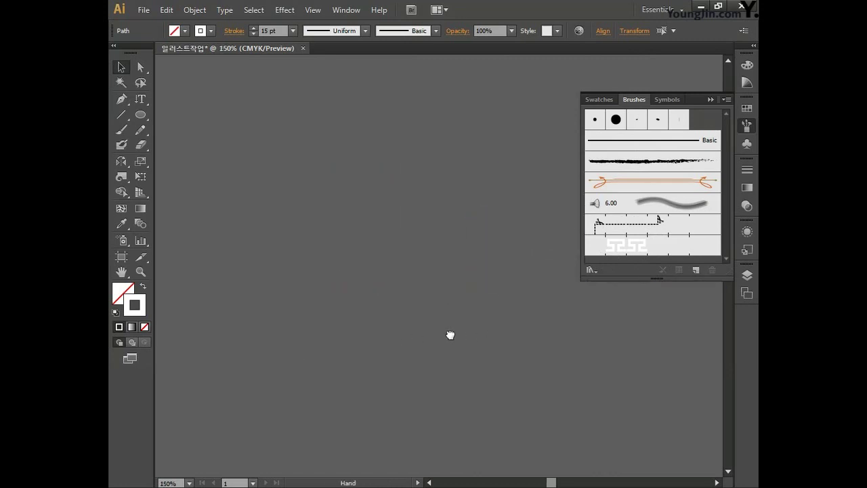
left_click(140, 115)
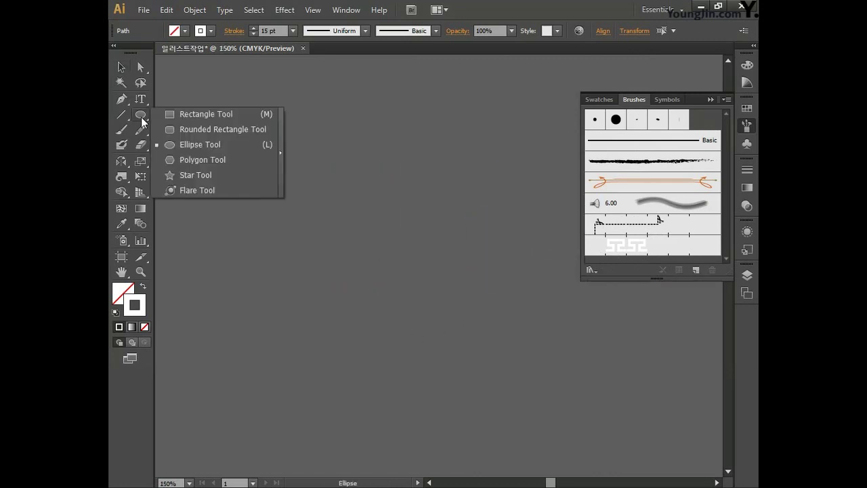
left_click(181, 146)
mouse_move(256, 160)
left_mouse_down()
mouse_move(422, 341)
mouse_move(497, 409)
mouse_move(476, 376)
mouse_move(513, 408)
left_mouse_up()
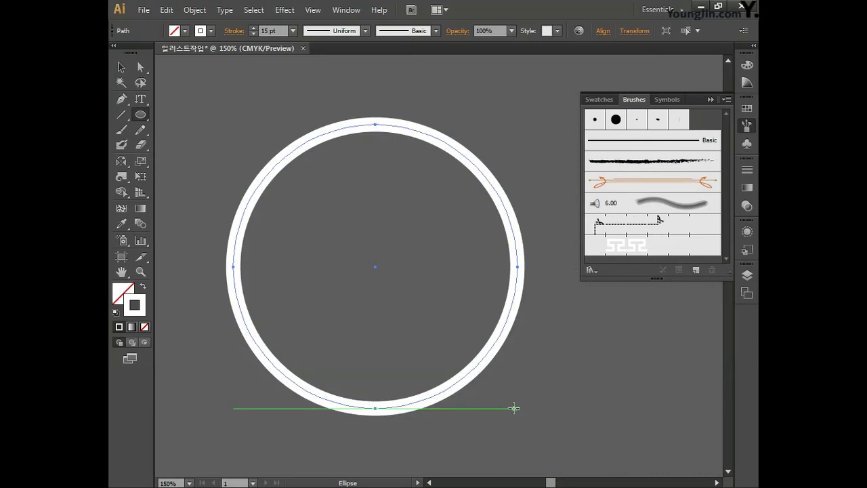
- Apply the new meander pattern brush to the circle
left_click(122, 292)
left_click(139, 309)
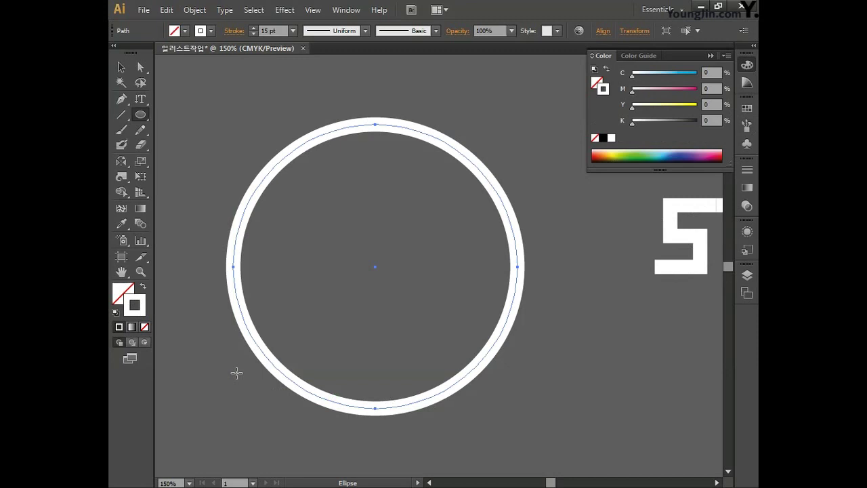
left_click(121, 68)
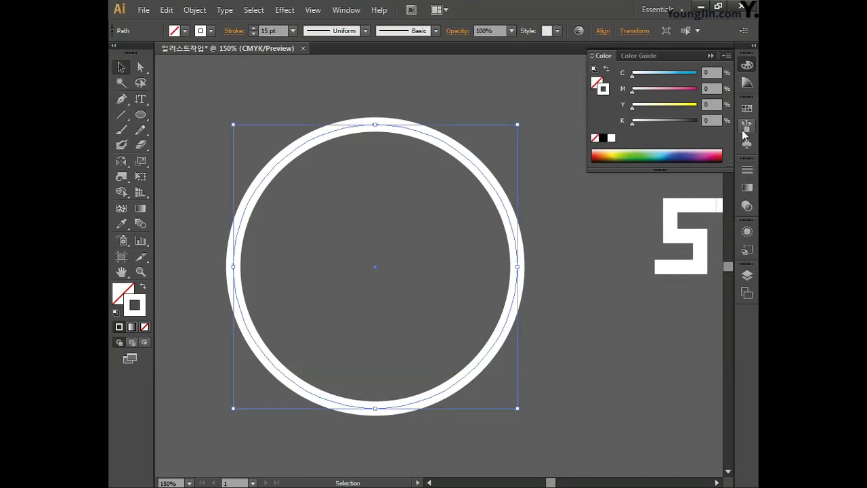
left_click(746, 145)
left_click(650, 247)
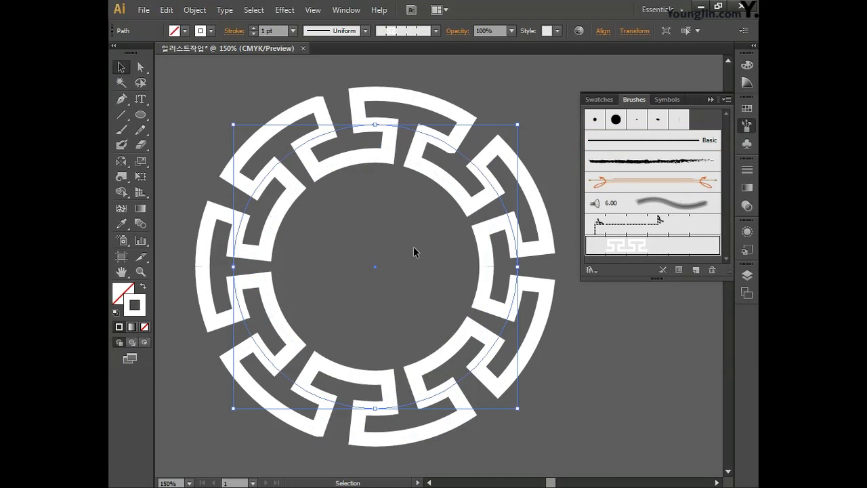
- Enlarge the meander-patterned circle proportionally so that more pattern tiles fit around it
key("ctrl+minus")
key("ctrl+minus")
key("ctrl+minus")
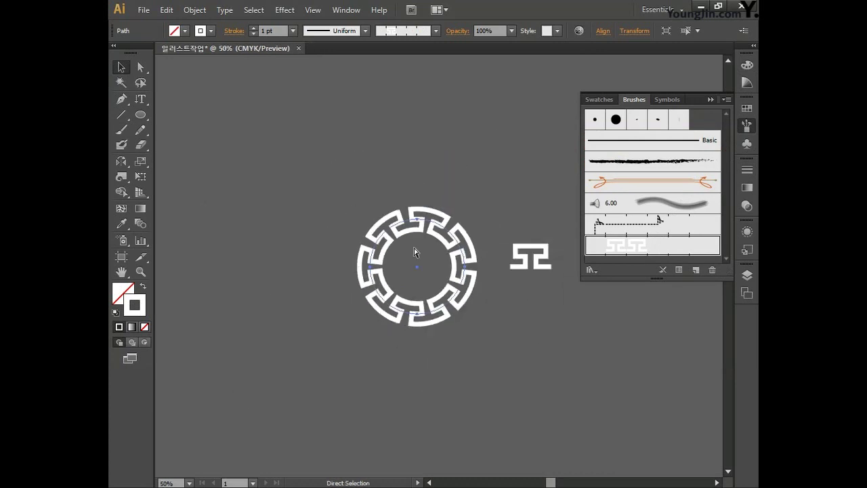
left_click_drag(370, 220, 274, 127)
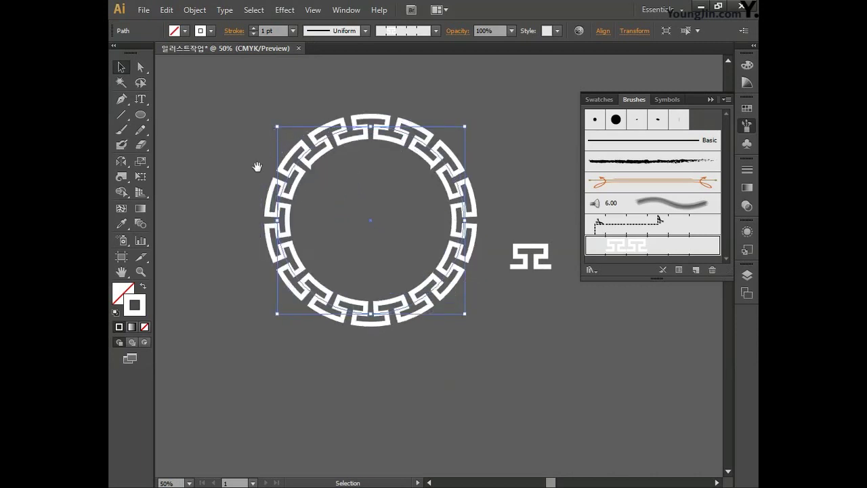
key("space")
left_click_drag(246, 160, 274, 199)
left_click_drag(303, 165, 260, 123)
- Delete the original mirrored motif beside the patterned circle
left_click_drag(566, 318, 519, 269)
key("Delete")
scroll(531, 333, "up", 1)
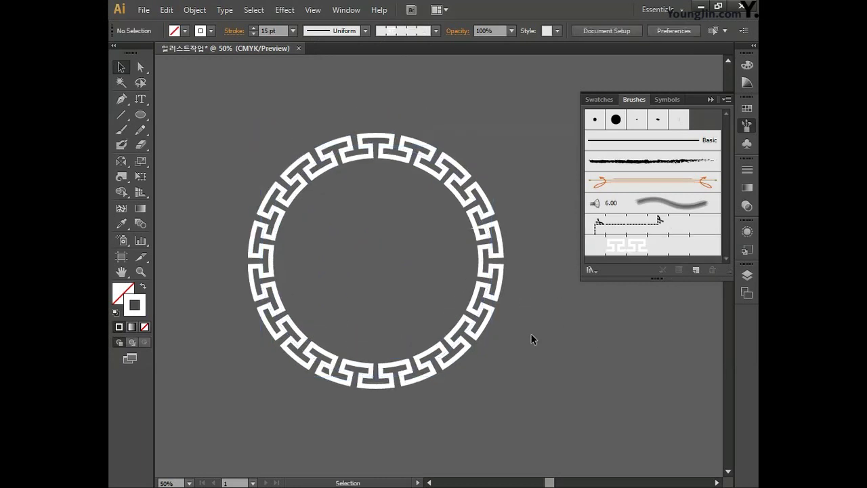
- Draw two circles from the patterned ring's center, one just inside the meander and one just outside it
left_click(140, 117)
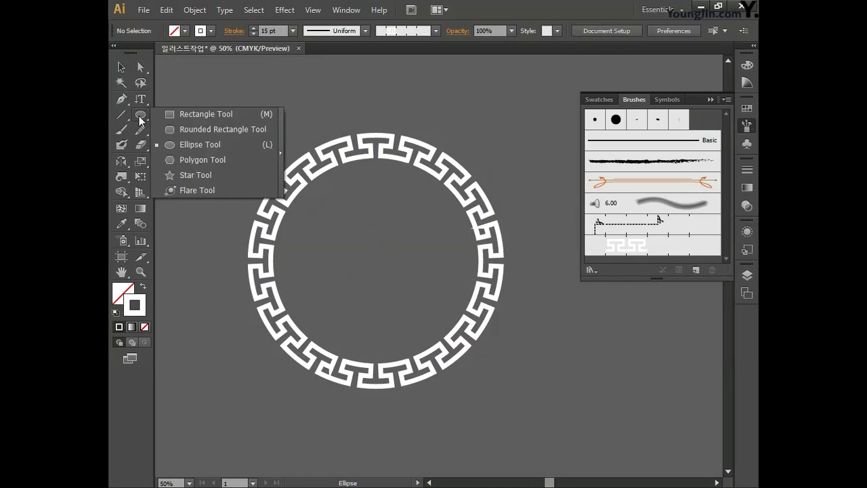
left_click(183, 145)
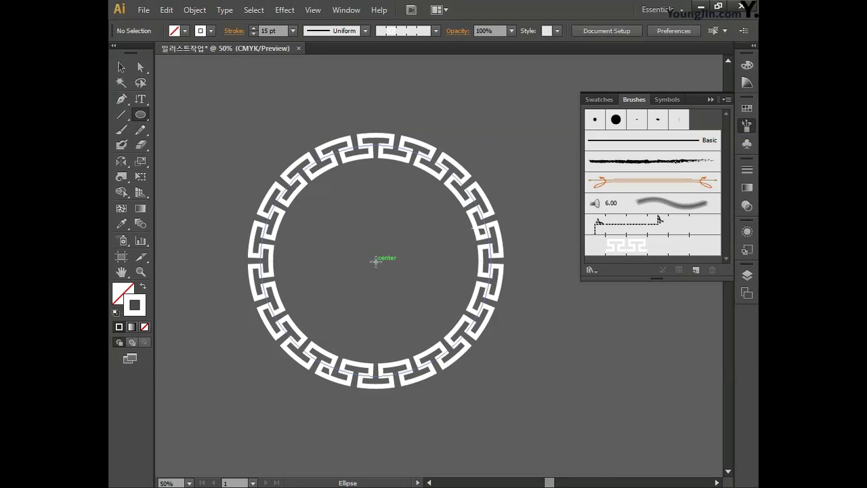
left_click_drag(376, 261, 461, 164)
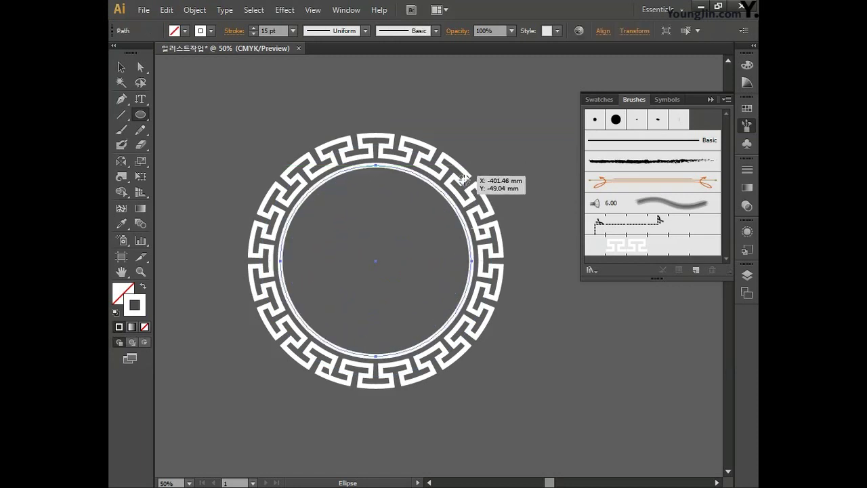
left_click_drag(377, 261, 509, 144)
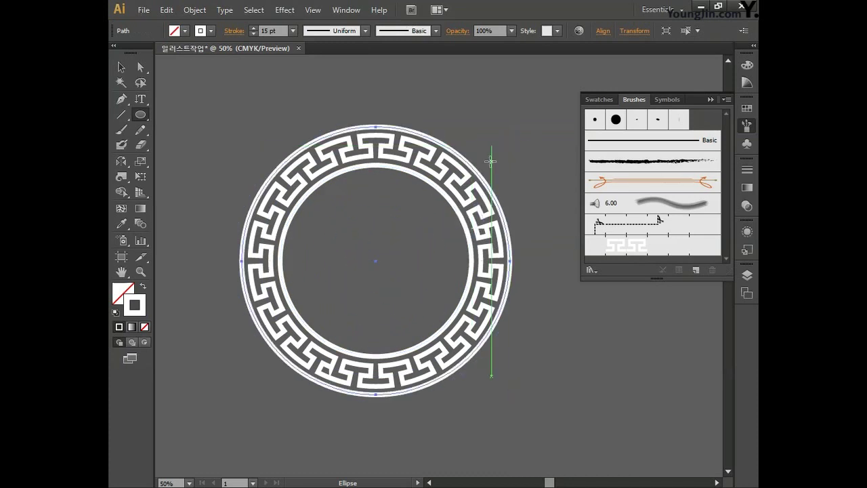
- Reduce the outer circle's stroke weight slightly and set the inner circle's stroke weight to 8 pt
left_click(121, 66)
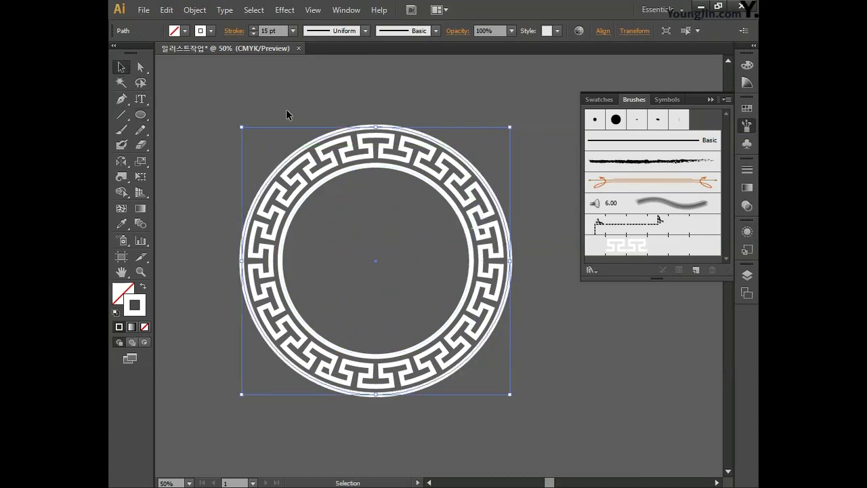
left_click(255, 33)
left_click(254, 33)
left_click(255, 33)
left_click(329, 184)
left_click(254, 33)
left_click(254, 34)
left_click(254, 34)
left_click(254, 34)
left_click(254, 34)
left_click(254, 34)
left_click(255, 33)
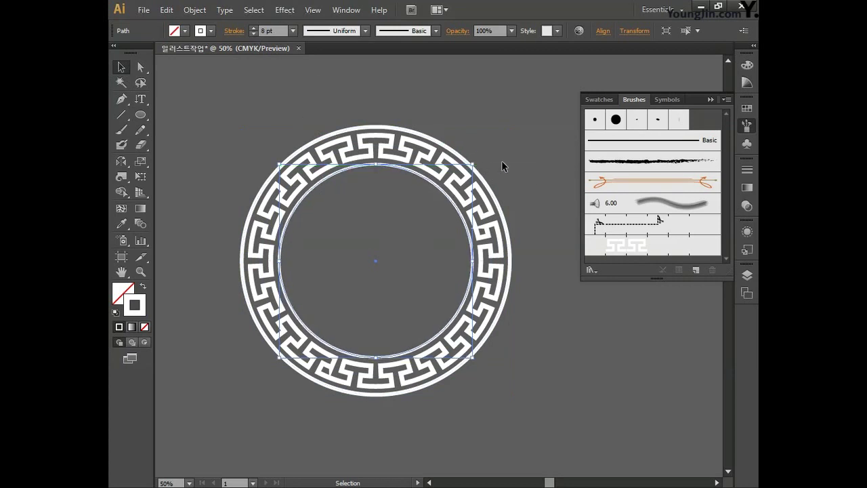
- Expand the appearance of the meander-patterned circle so its brush pattern becomes editable paths
left_click(409, 153)
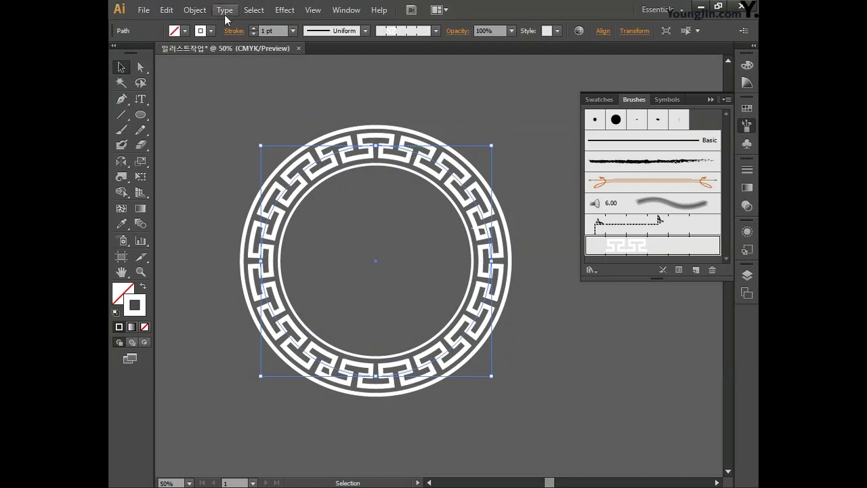
left_click(195, 9)
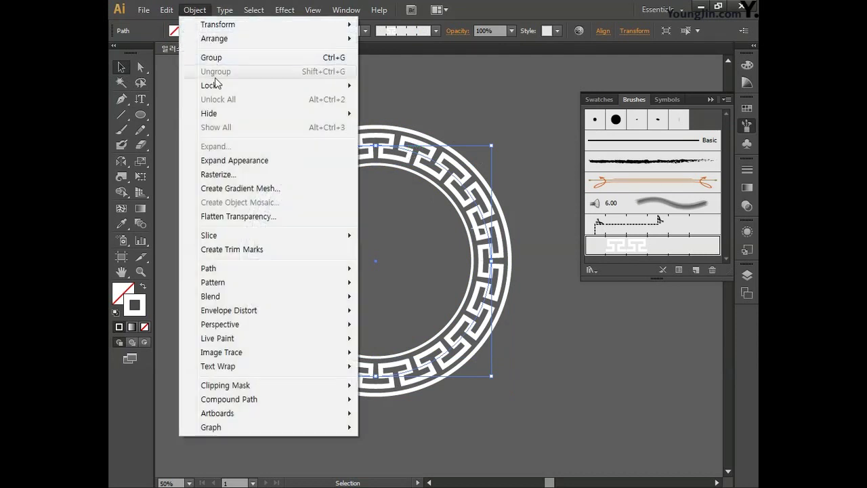
left_click(244, 161)
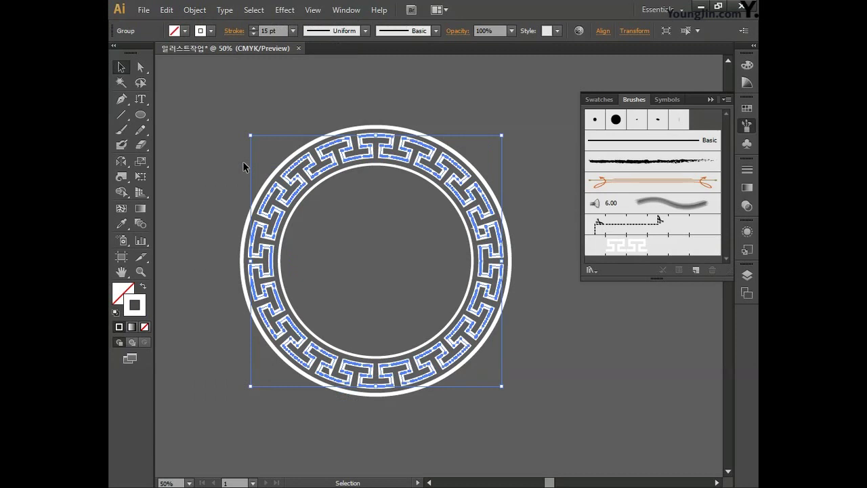
left_click(233, 138)
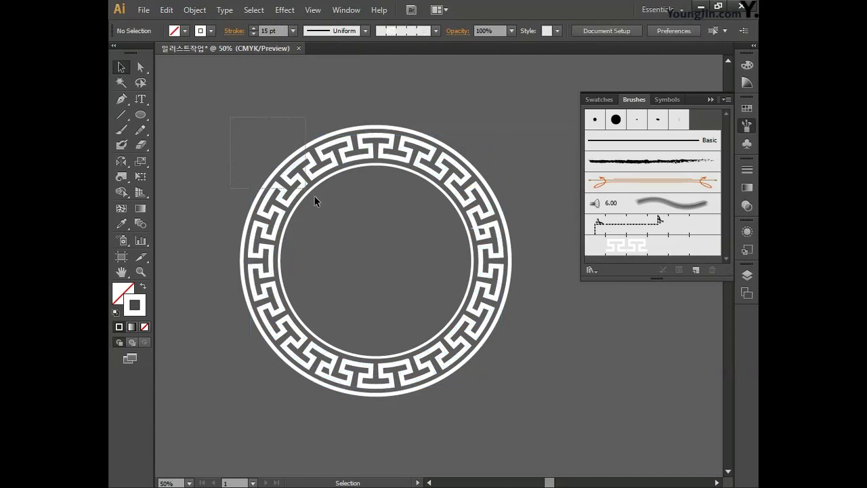
- Select the meander pattern with both bordering circles, convert all their strokes to outlines and group everything
left_click_drag(364, 243, 364, 242)
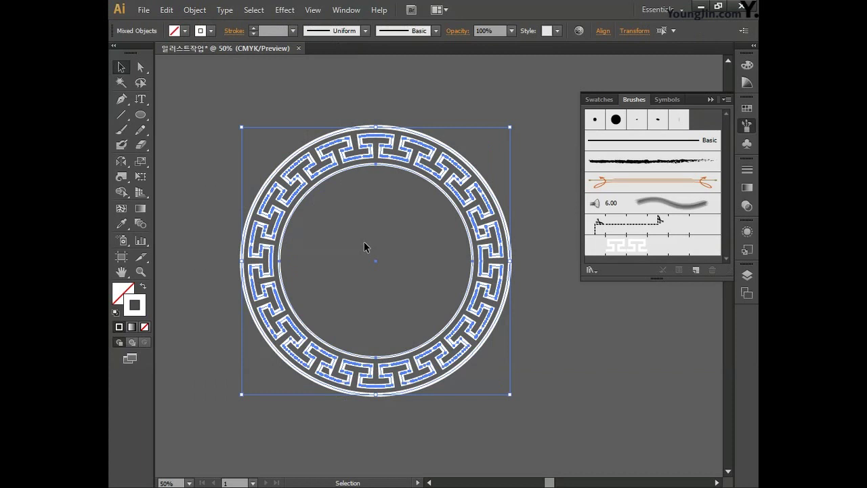
left_click(195, 9)
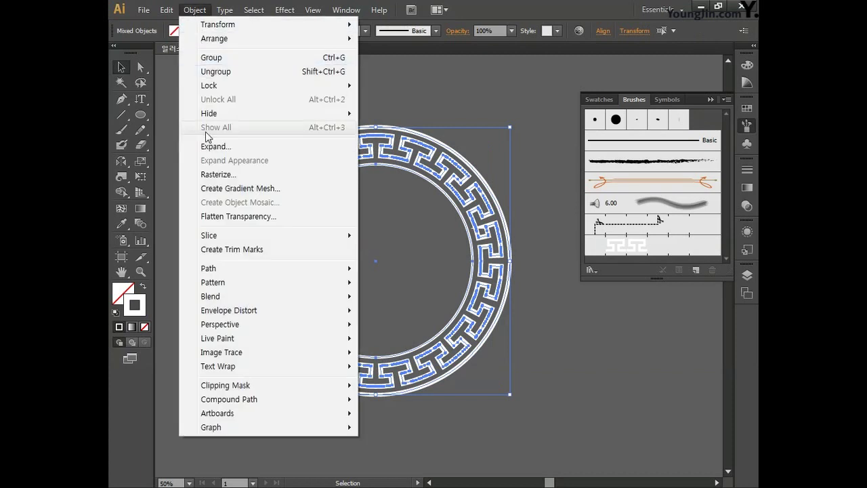
mouse_move(236, 271)
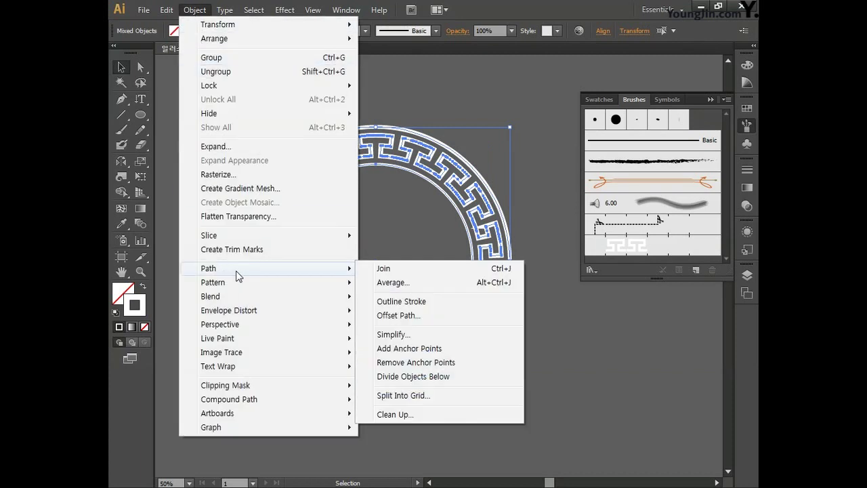
left_click(417, 303)
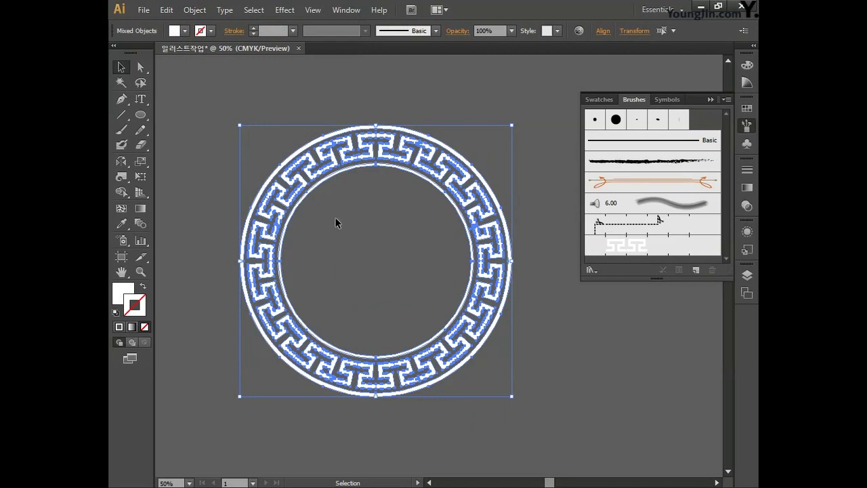
key("ctrl+g")
- Draw a shallow downward-bowing curve with the Pen tool in the empty area beside the ring
key("space")
left_click_drag(192, 217, 471, 228)
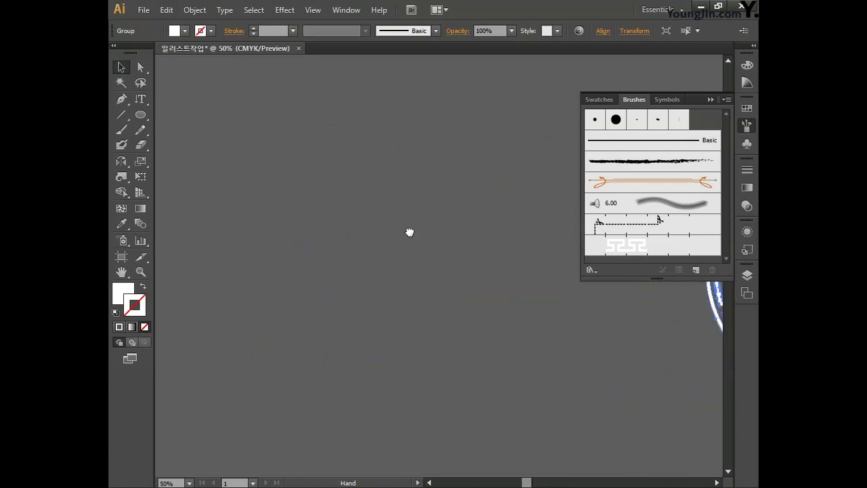
left_click(747, 127)
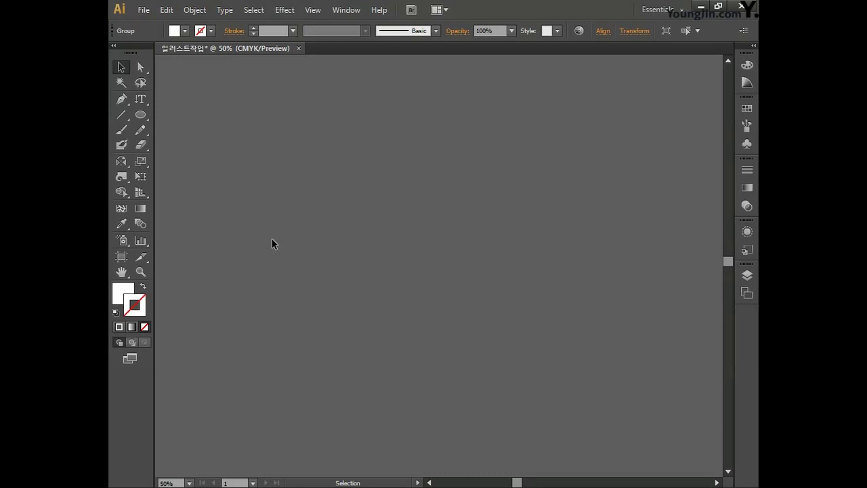
left_click(121, 99)
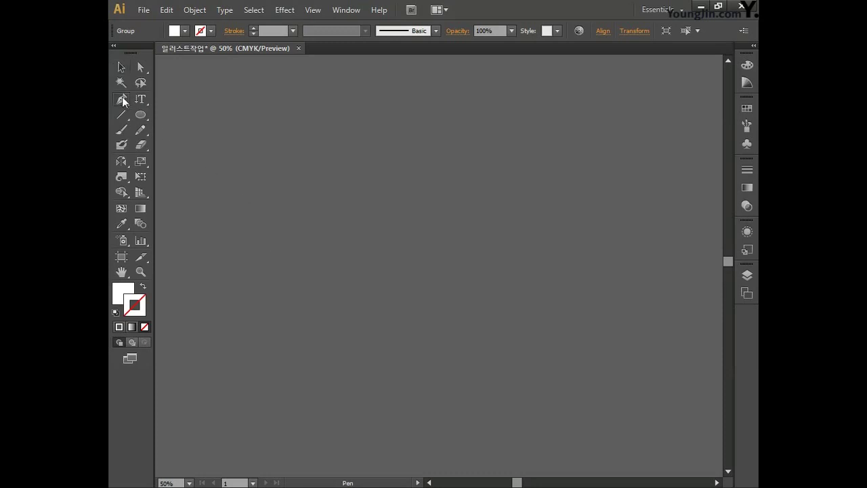
left_click(310, 180)
left_click(510, 183)
left_click_drag(516, 183, 621, 132)
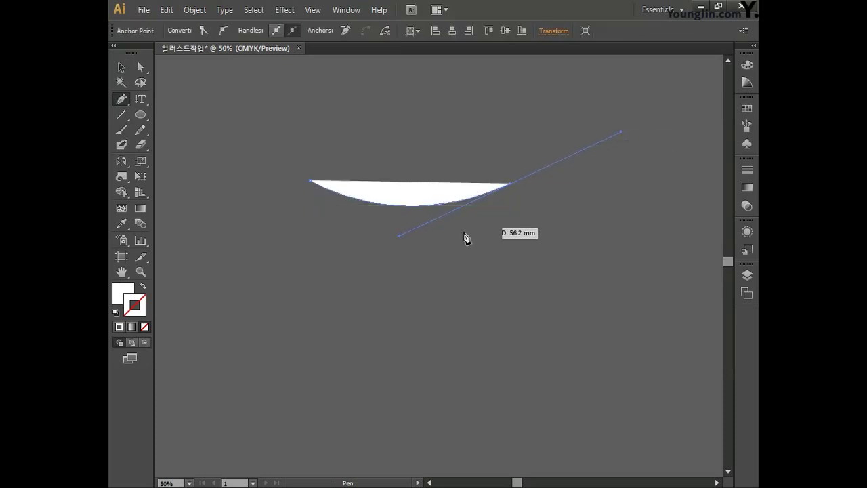
- Give the curve no fill and a white stroke
left_click(122, 294)
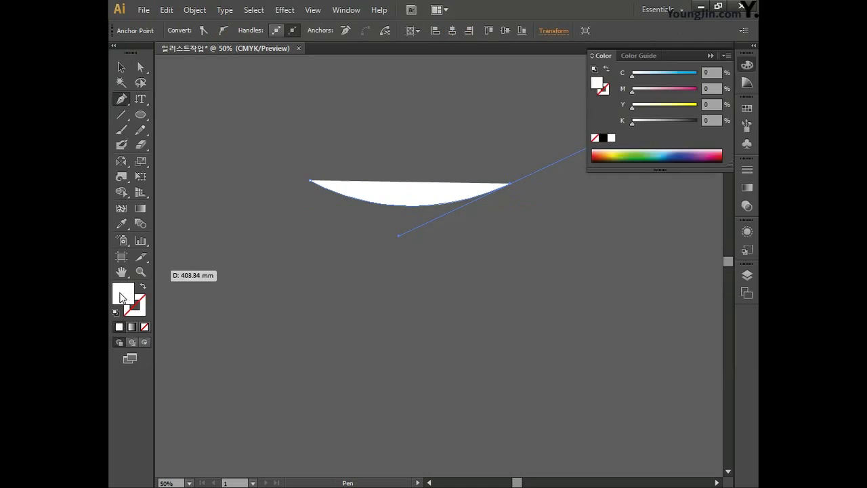
left_click(144, 327)
double_click(144, 308)
left_click_drag(441, 197, 402, 153)
left_click(705, 158)
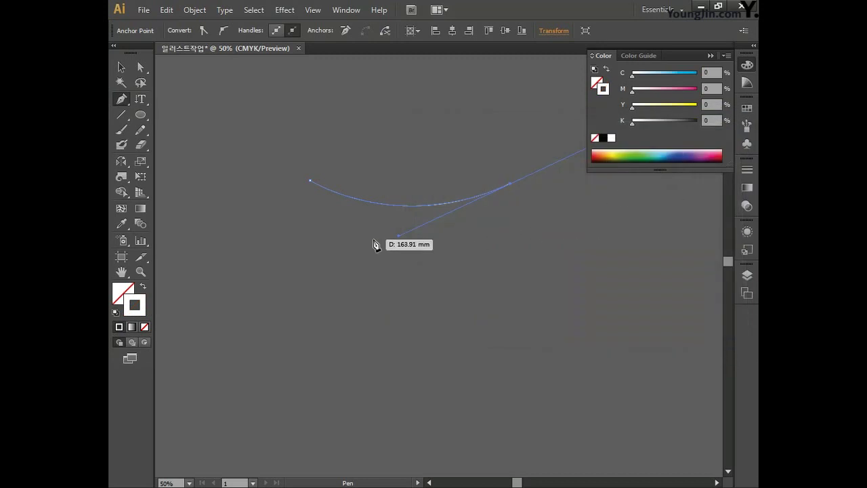
- Load the Artistic_ChalkCharcoalPencil brush library and place it beneath the curve
left_click(347, 11)
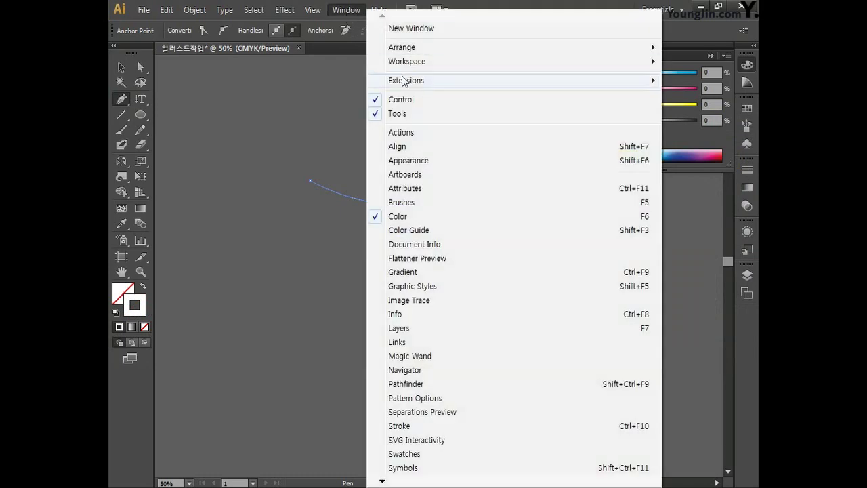
left_click(414, 203)
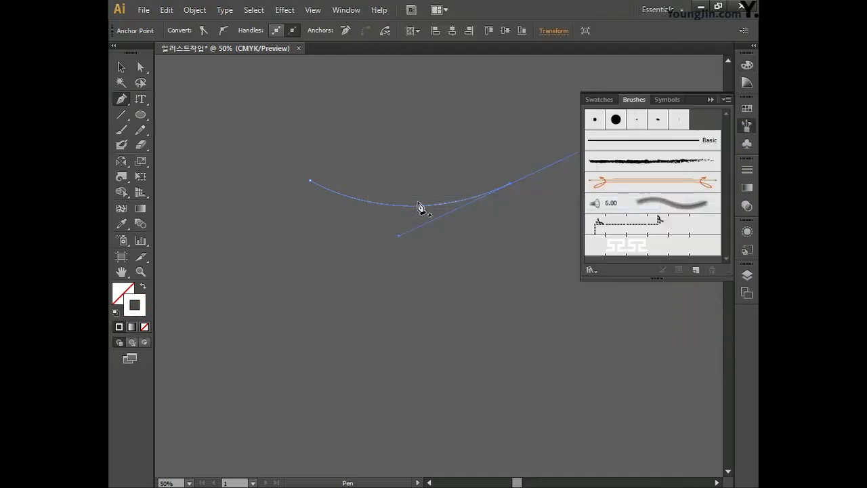
left_click(726, 99)
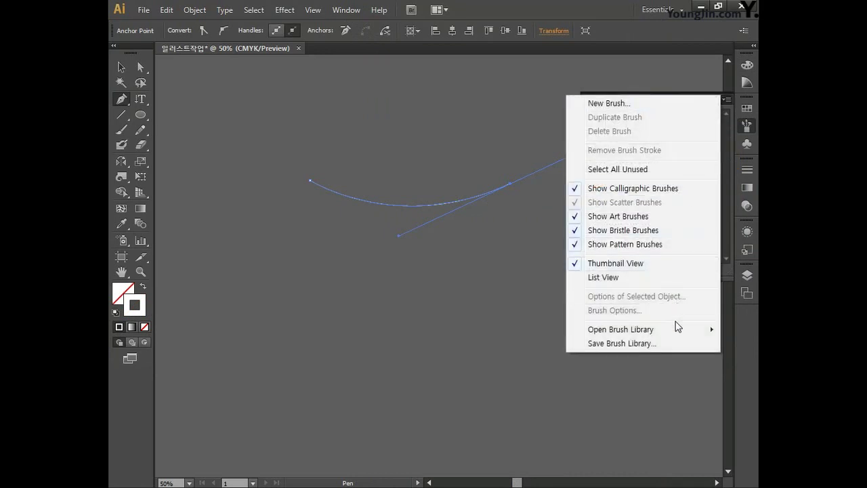
mouse_move(676, 332)
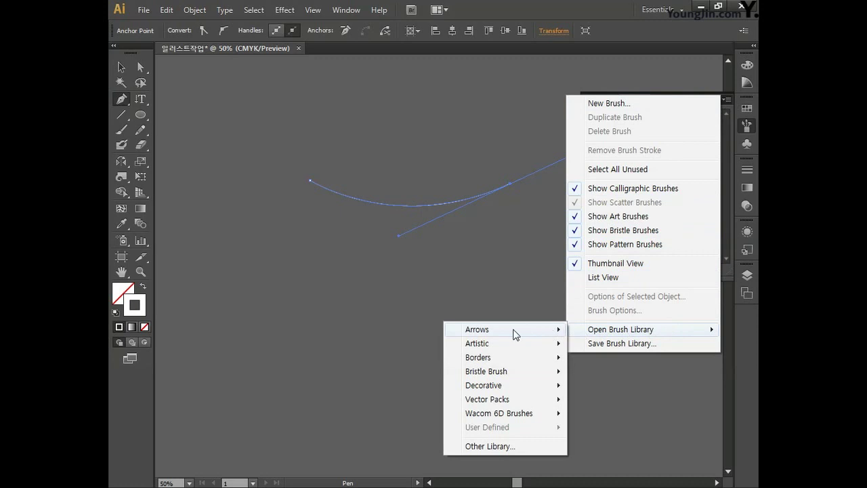
mouse_move(491, 334)
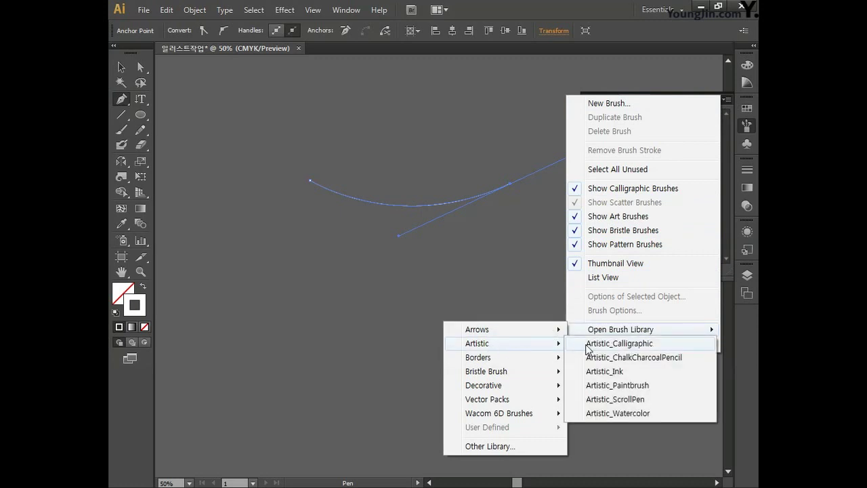
left_click(620, 362)
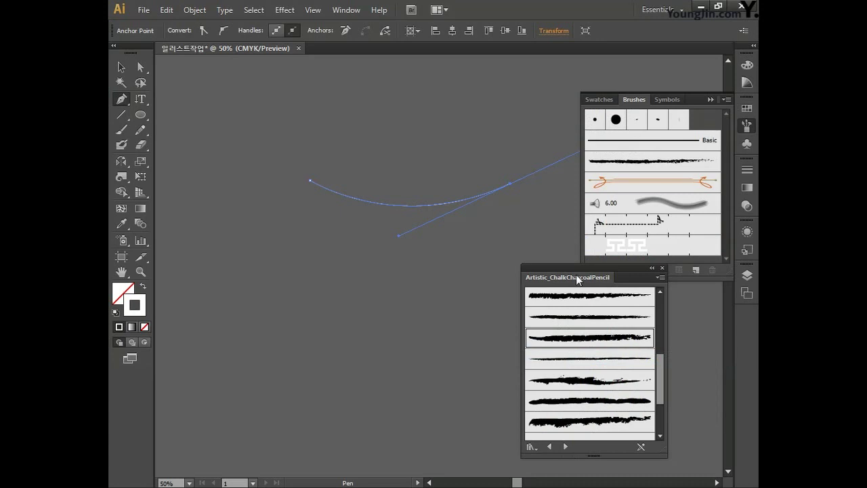
left_click_drag(574, 269, 429, 251)
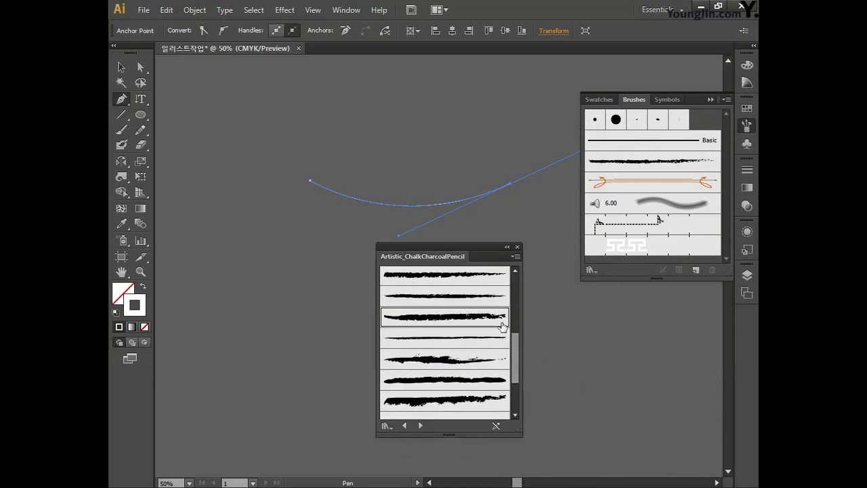
- Try a thick rough-edged charcoal brush on the curve with a stroke weight of 10 pt
left_click_drag(514, 352, 515, 341)
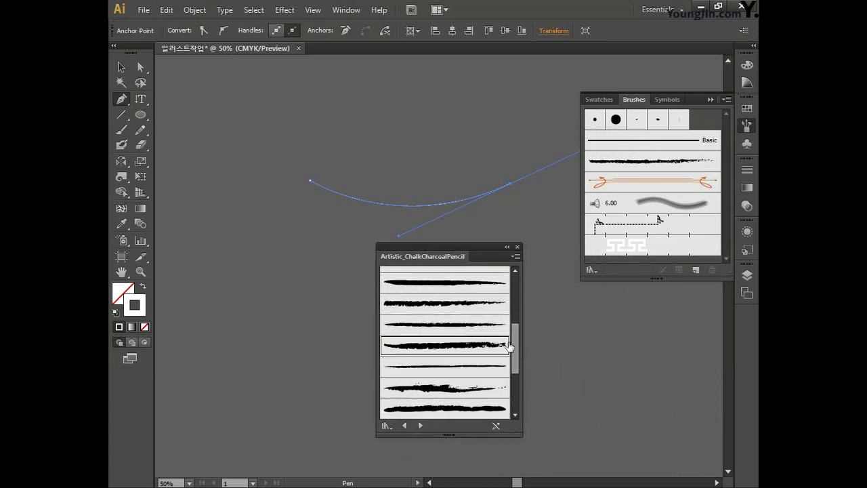
left_click(450, 348)
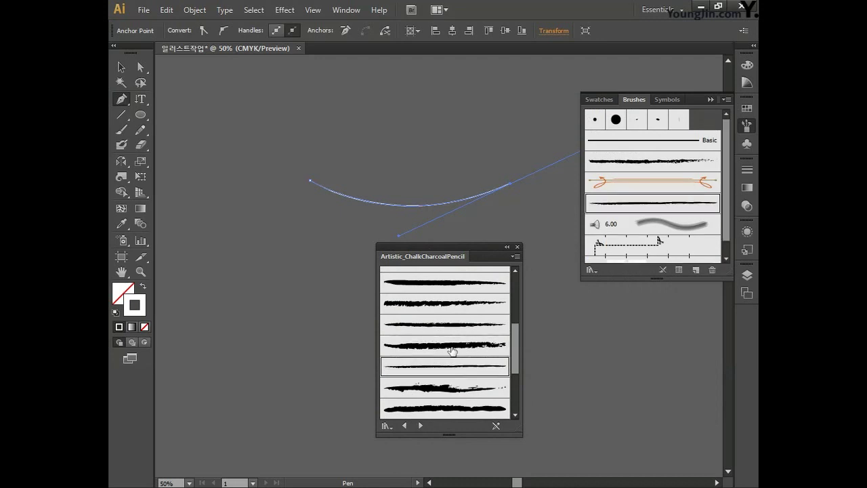
left_click(122, 68)
left_click(306, 133)
left_click_drag(330, 126, 498, 231)
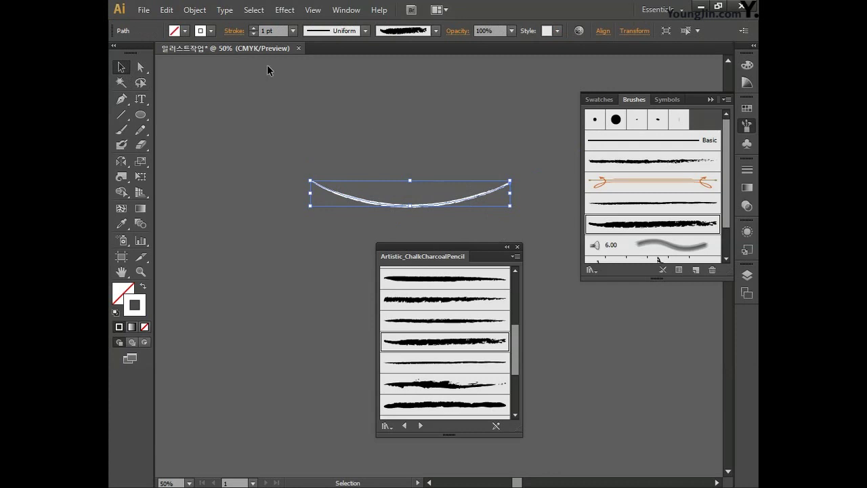
left_click(256, 29)
left_click(256, 29)
left_click(256, 30)
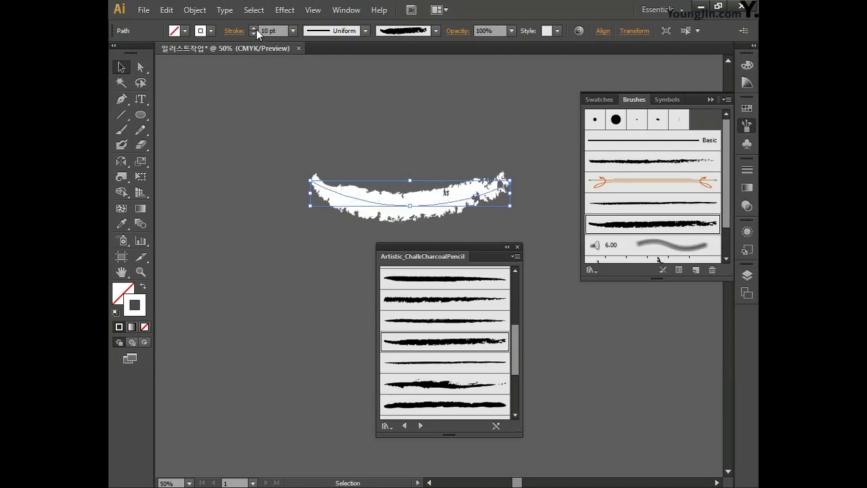
- Try several other charcoal brushes on the curve, including one with a speckled fading end, at 8 pt
left_click(464, 307)
scroll(515, 332, "up", 3)
left_click(452, 339)
left_click(451, 348)
left_click(465, 360)
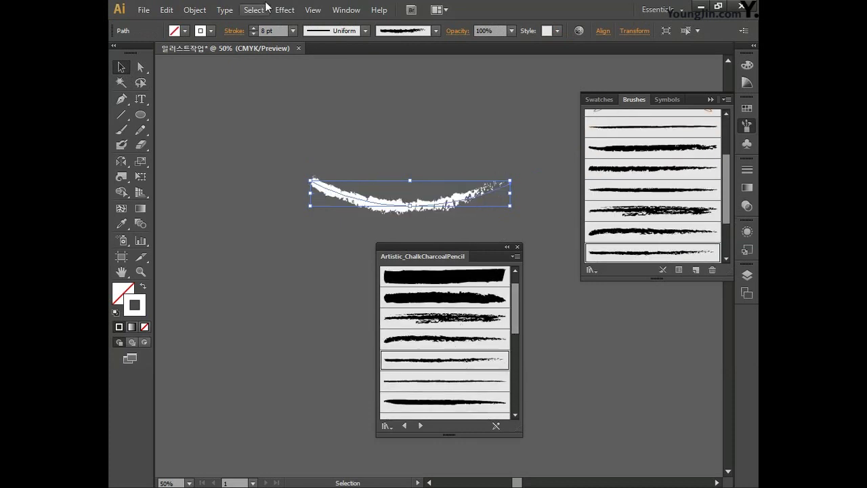
- Apply the rough charcoal brush that tapers at both ends to the curve and set its stroke weight to 13 pt
scroll(259, 31, "up", 5)
scroll(252, 29, "down", 1)
left_click_drag(515, 318, 514, 332)
left_click(448, 335)
left_click(451, 355)
left_click(449, 377)
left_click(448, 400)
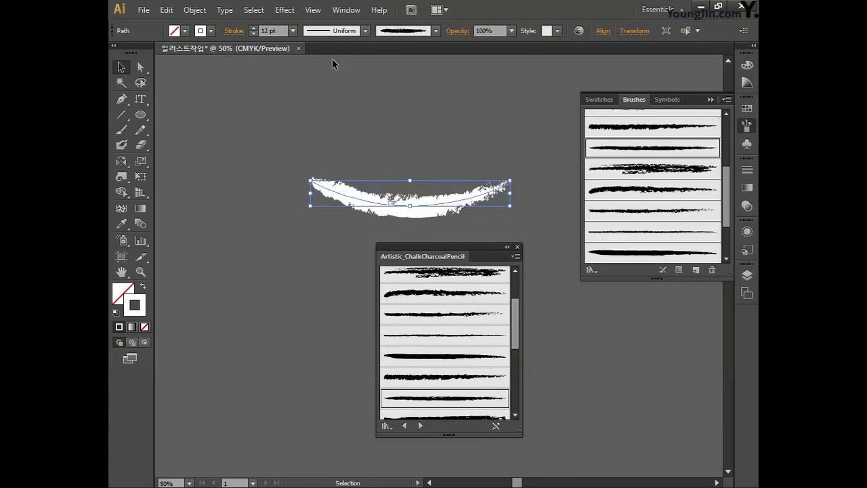
left_click(255, 28)
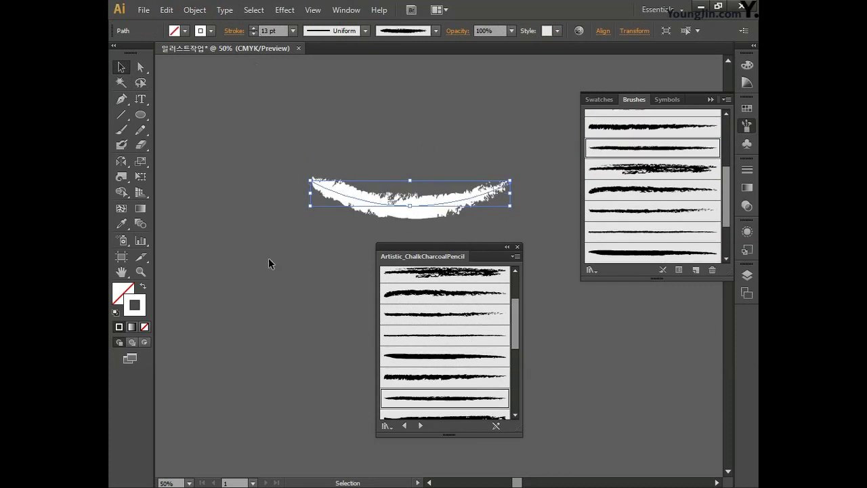
- Draw an upward-arching curve above the brushed stroke, spanning the same width, with the Pen tool
left_click(121, 99)
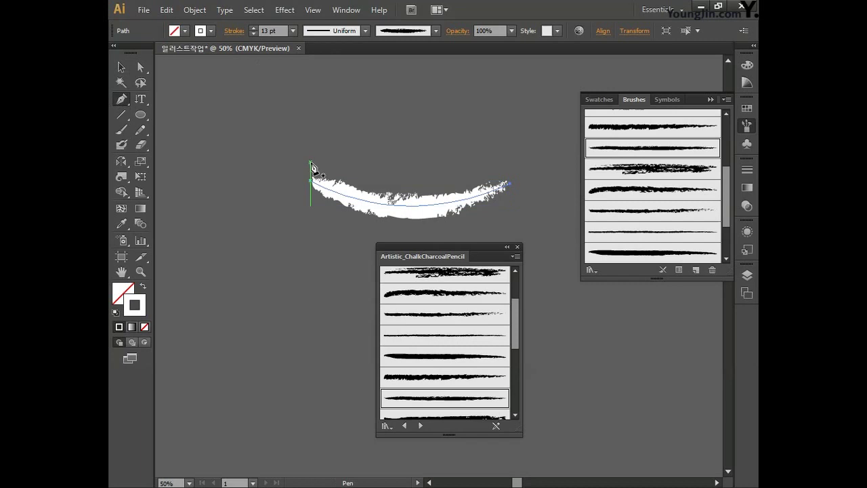
left_click(310, 164)
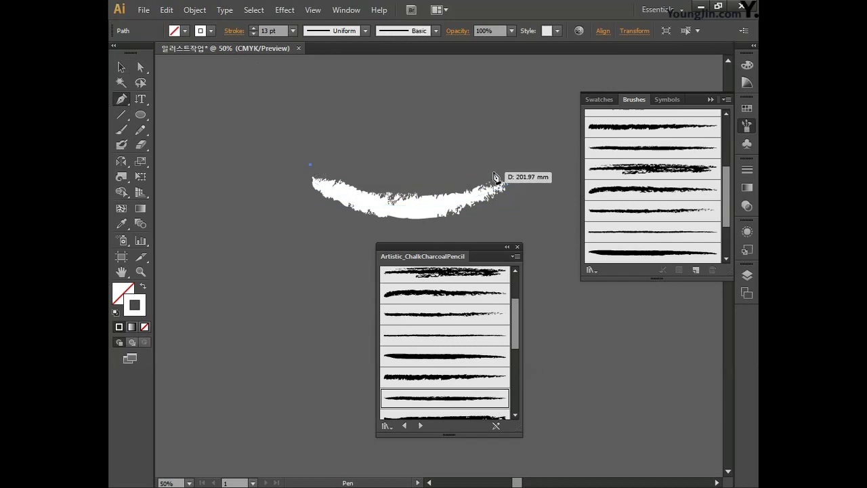
mouse_move(509, 170)
left_mouse_down()
mouse_move(574, 238)
mouse_move(610, 244)
mouse_move(610, 253)
left_mouse_up()
key("v")
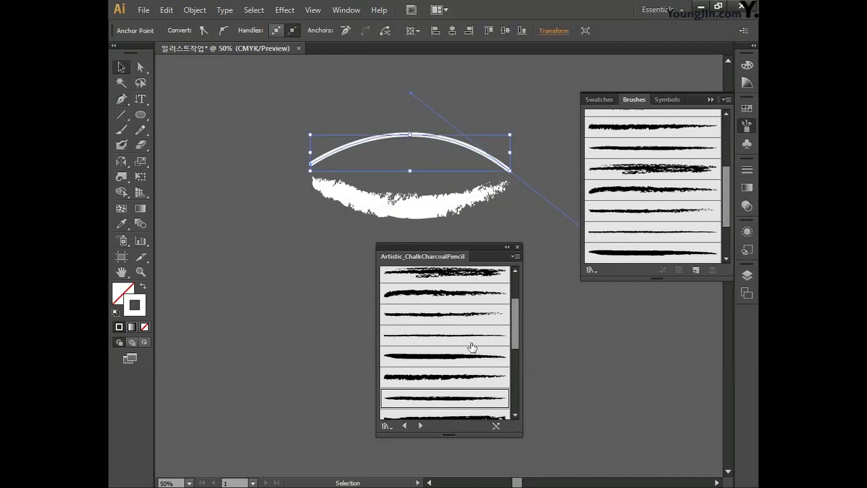
- Apply the same tapered charcoal brush to the upper curve and set its stroke weight to 10 pt
left_click(448, 403)
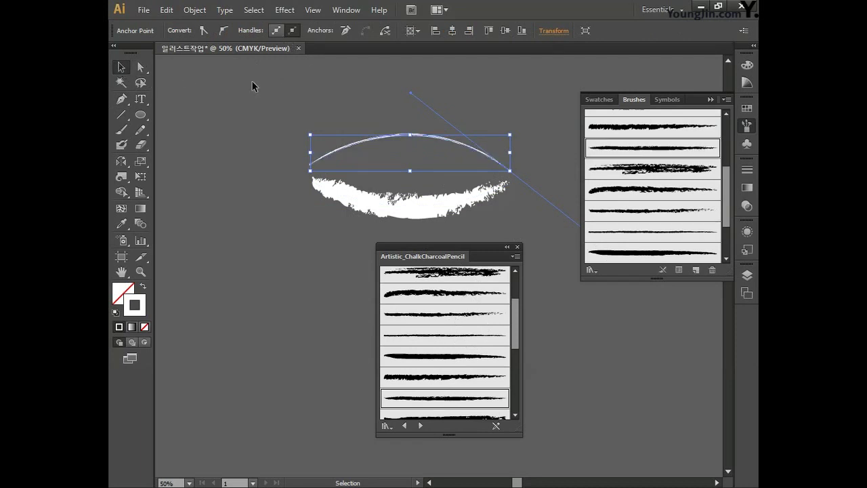
left_click(438, 153)
left_click(256, 27)
left_click(256, 27)
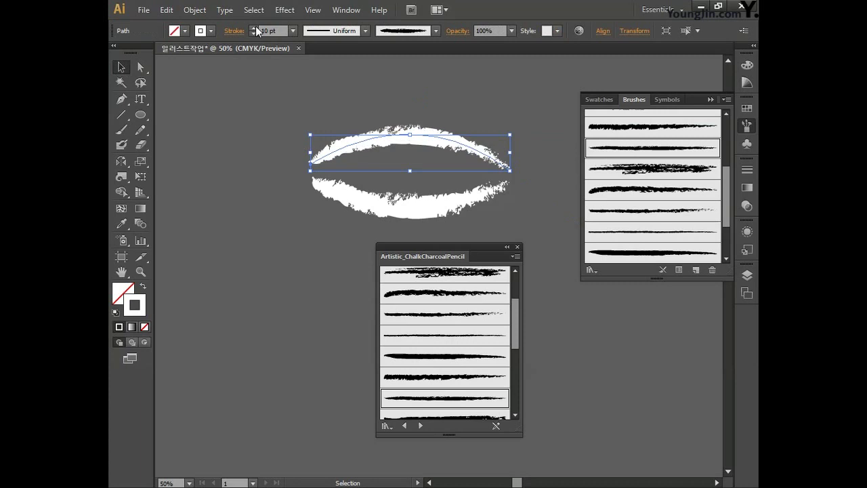
- Set the lower curve's stroke weight to 14 pt and move the brush library away from the artwork
left_click(372, 195)
left_click(255, 27)
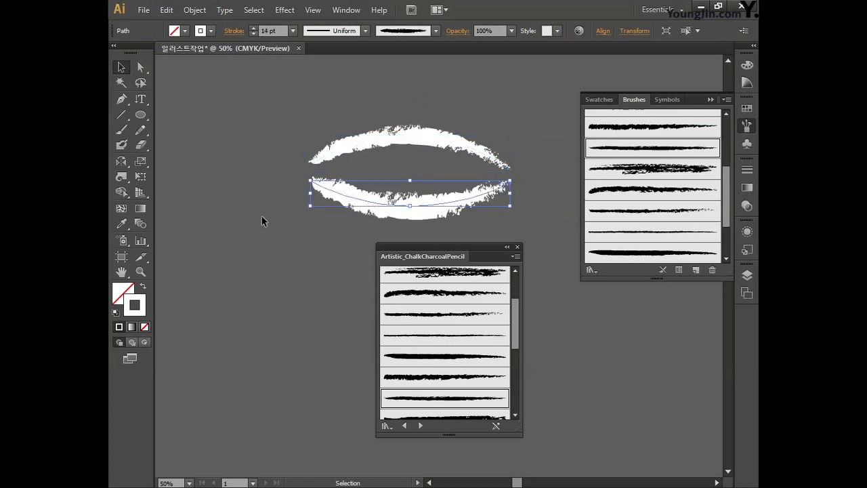
mouse_move(475, 249)
left_mouse_down()
mouse_move(564, 233)
mouse_move(661, 166)
left_mouse_up()
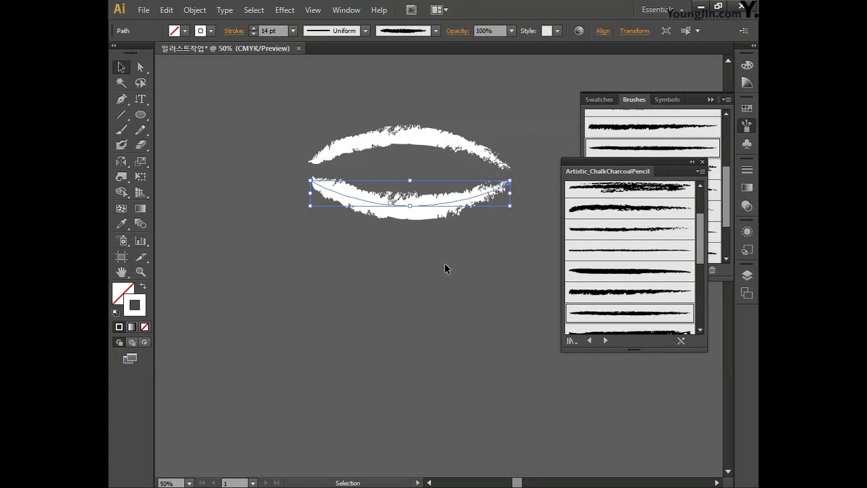
- Draw a short curve below the lower brushed stroke's right end and a steeper curve below its left end with the Pen tool
key("p")
left_click_drag(450, 233, 520, 203)
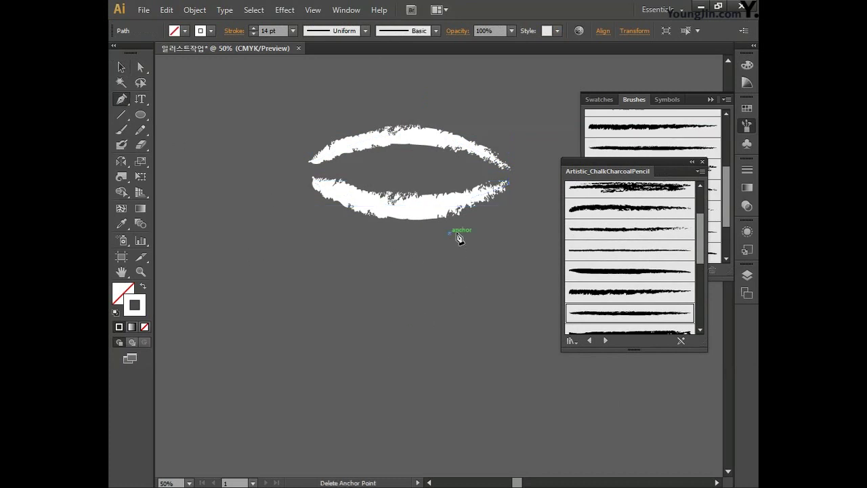
left_click(280, 277, "ctrl")
left_click(309, 206)
left_click_drag(364, 268, 410, 282)
left_click(122, 67)
left_click(227, 155)
left_click(339, 252)
- Draw a shallow upward-opening curve as the bottom of the bowl and adjust its right end anchor
key("p")
left_click(344, 269)
left_click_drag(479, 272, 557, 227)
key("a")
left_click_drag(479, 272, 465, 274)
left_click(431, 293)
- Draw a longer curve up the bowl's right side, between the short right curve and the bottom curve
key("p")
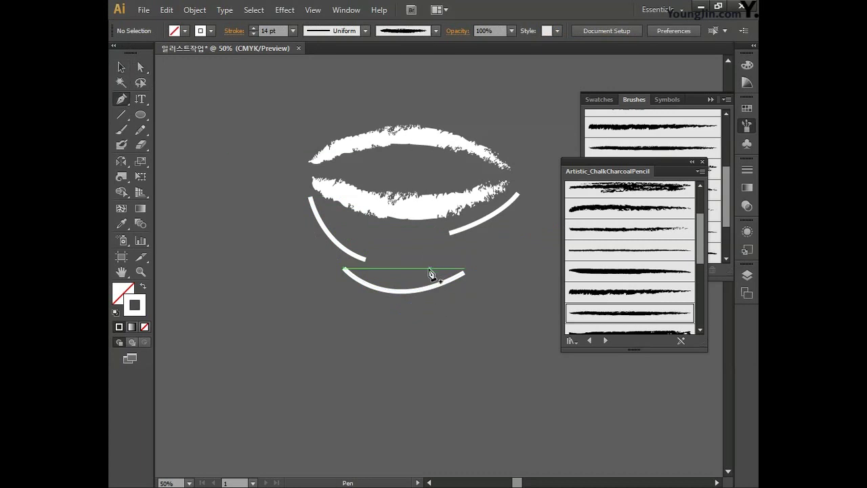
left_click(420, 273)
left_click_drag(516, 213, 539, 183)
left_click(162, 86, "ctrl")
key("v")
left_click(515, 212)
left_click_drag(515, 213, 500, 234)
- Apply the tapered charcoal brush to the four lower curves together and set their stroke weight to 7 pt
left_click_drag(507, 320, 336, 248)
left_click(335, 267, "shift")
left_click(254, 30)
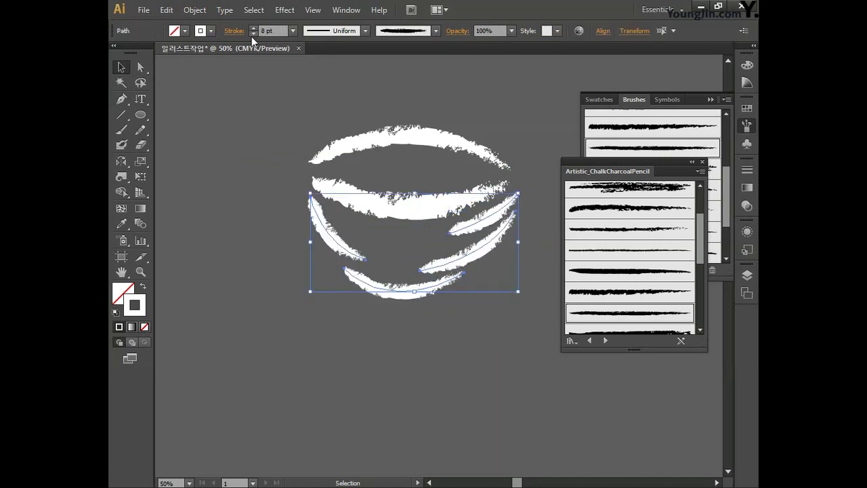
left_click(255, 34)
- Shift the bottom brushed stroke slightly to the right and close the charcoal brush library
left_click(465, 262)
left_click_drag(409, 288, 415, 288)
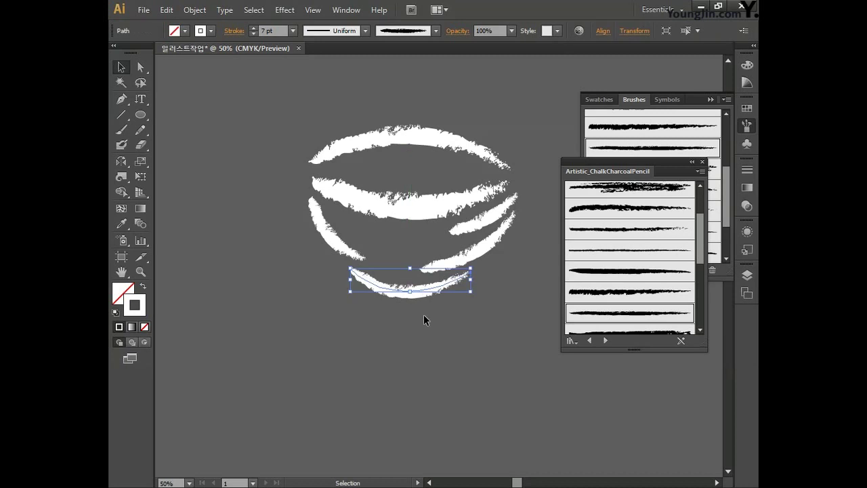
left_click(427, 313)
scroll(429, 332, "right", 2)
scroll(430, 332, "up", 1)
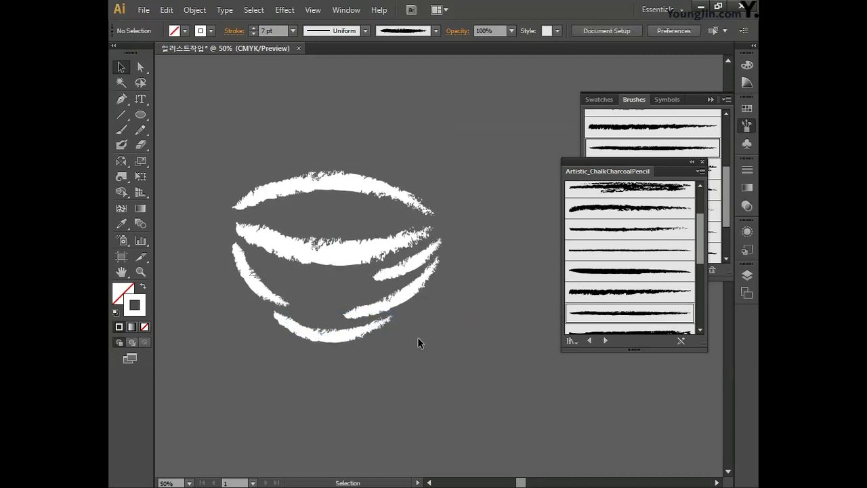
left_click(703, 161)
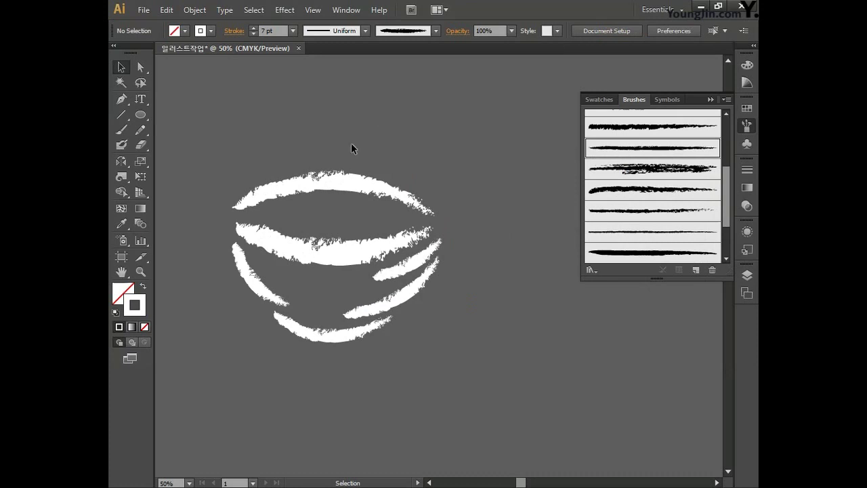
- Draw the outer edge of a leaf in straight Pen segments beside the bowl, rising to a pointed tip and returning to the base
left_click(122, 101)
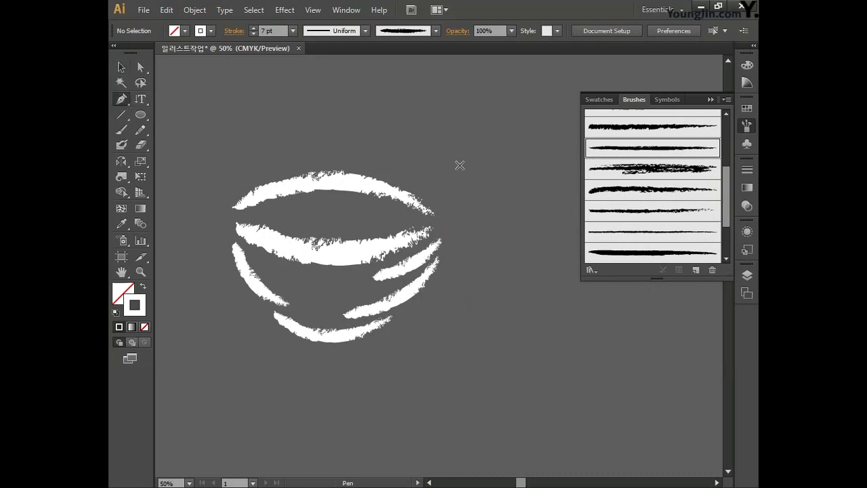
left_click(452, 222)
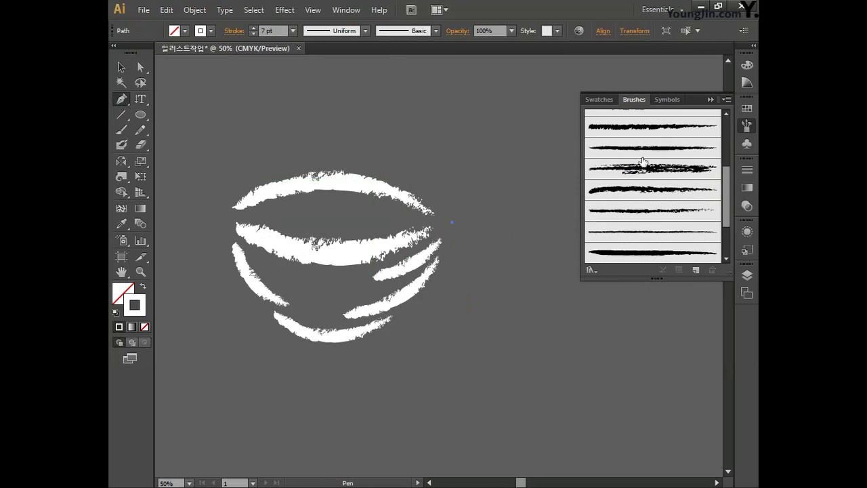
left_click(479, 180)
left_click(539, 155)
left_click(595, 147)
left_click(616, 124)
left_click(601, 242)
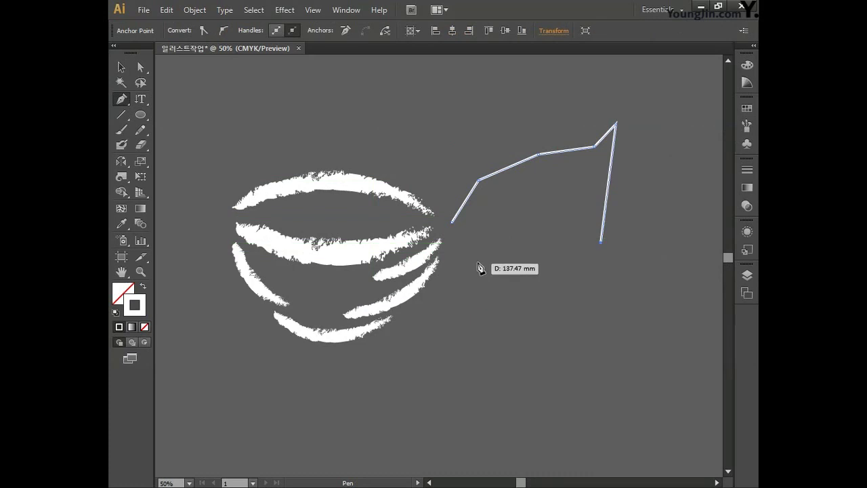
left_click(477, 274)
- Continue the leaf path with a narrow central vein slit in straight segments and close it at the starting anchor
left_click(461, 259)
left_click(506, 208)
left_click(546, 197)
left_click(579, 164)
left_click(552, 196)
left_click(504, 199)
left_click(464, 240)
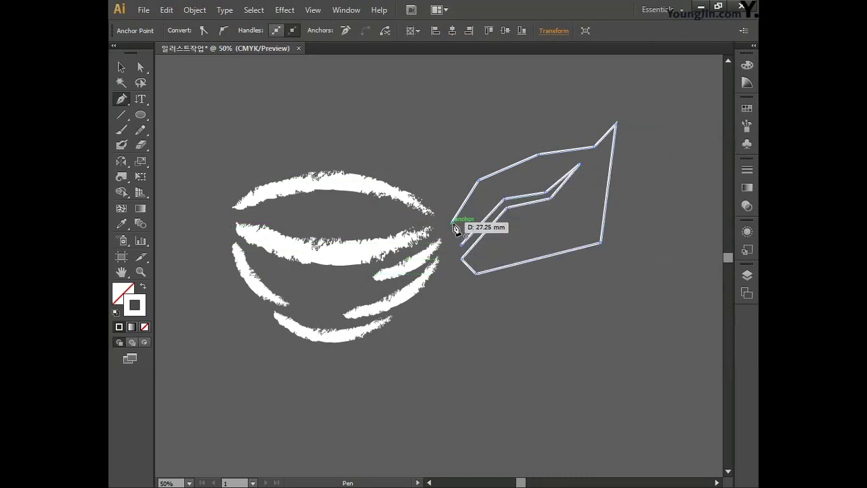
left_click(454, 226)
left_click_drag(463, 147, 447, 162)
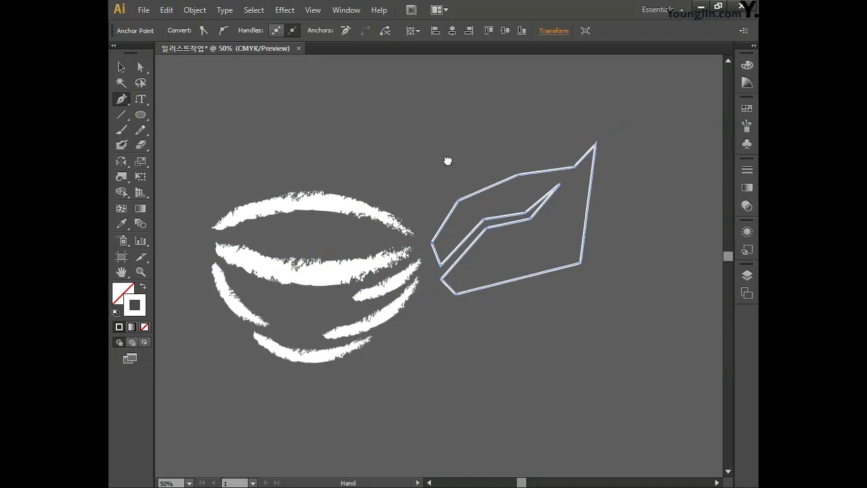
- Bend the leaf's straight upper, right and lower outer edges into smooth curves
left_click(140, 66)
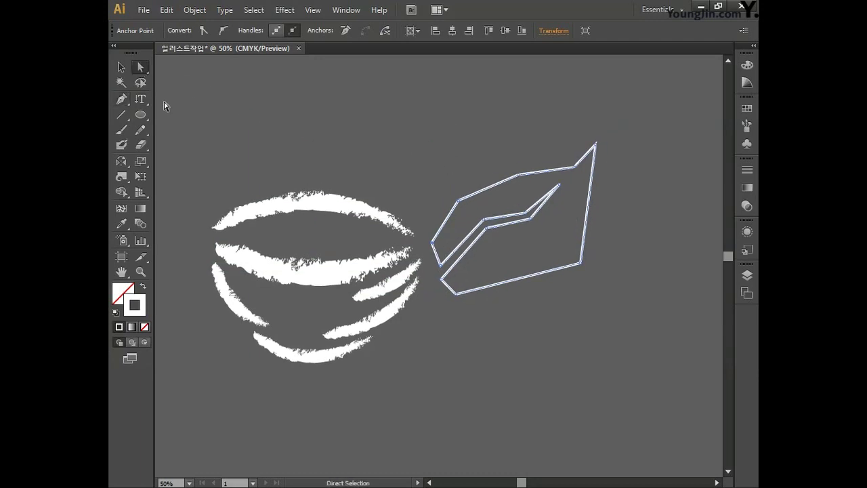
left_click(124, 101)
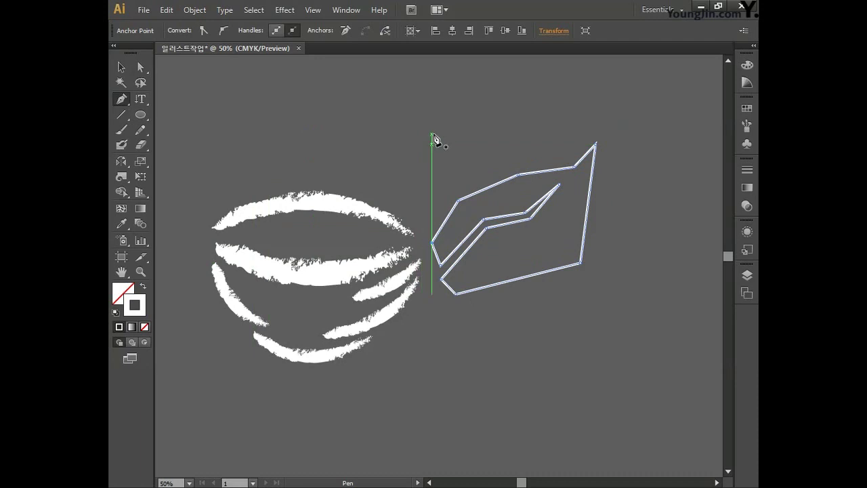
key("ctrl+=")
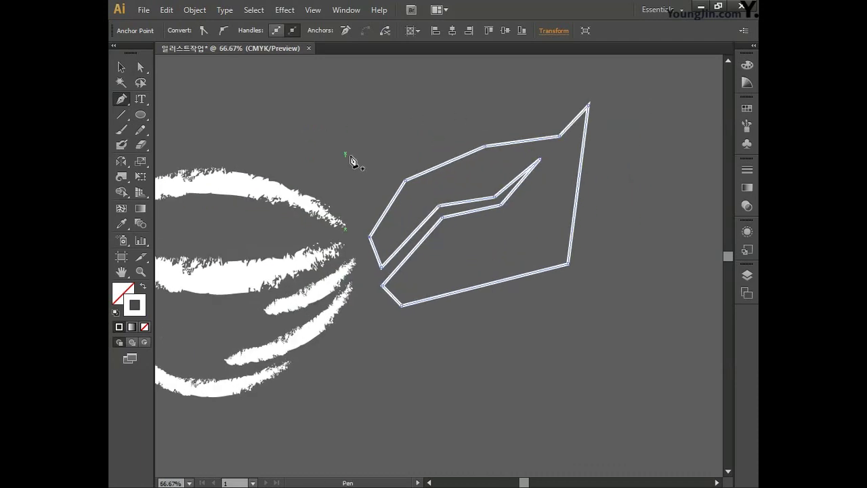
left_click_drag(406, 180, 504, 143)
left_click_drag(559, 136, 572, 129)
left_click_drag(569, 264, 541, 295)
left_click_drag(570, 264, 565, 235)
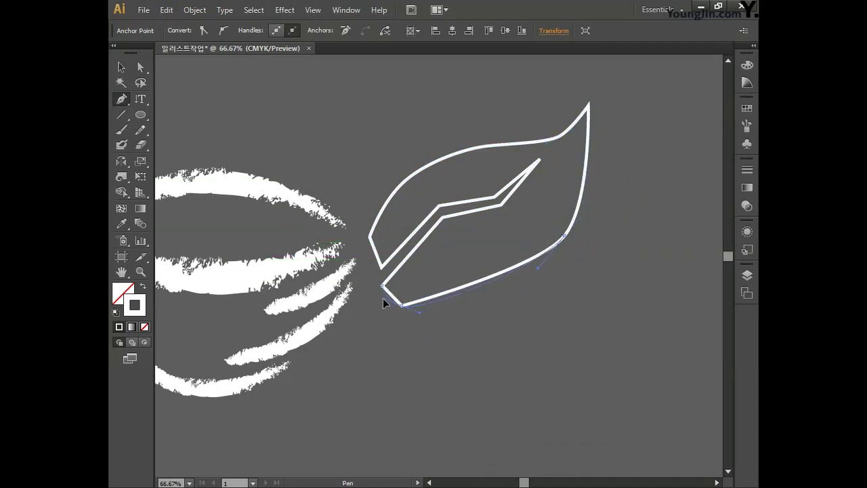
left_click_drag(402, 305, 451, 310)
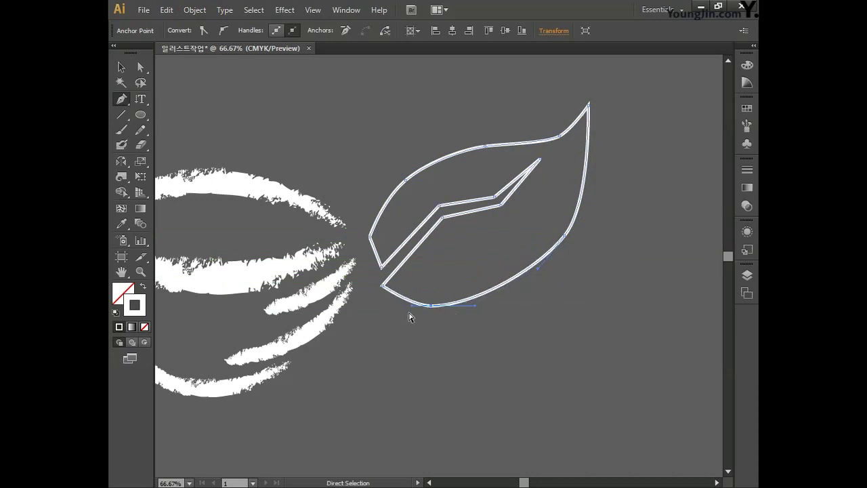
- Turn off Smart Guides and refine the curvature of the leaf's lower right edge and the edge near its tip
left_click(312, 10)
left_click(382, 348)
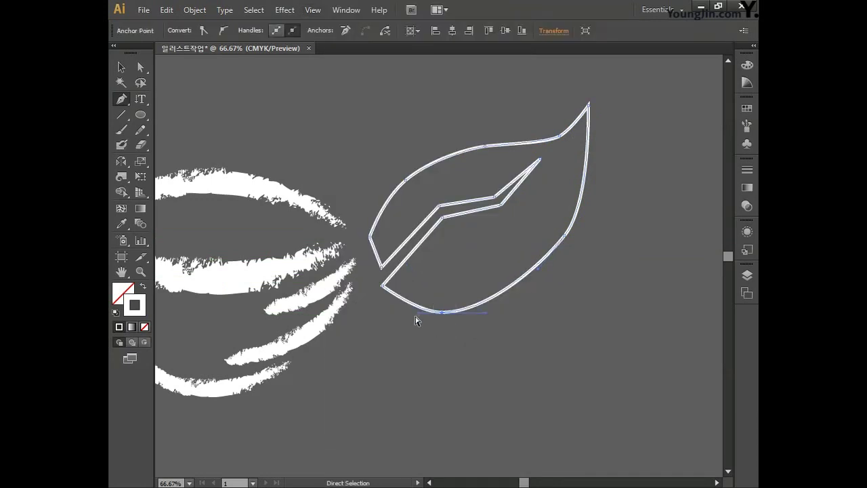
left_click(560, 248)
left_click_drag(539, 269, 542, 284)
left_click(562, 134)
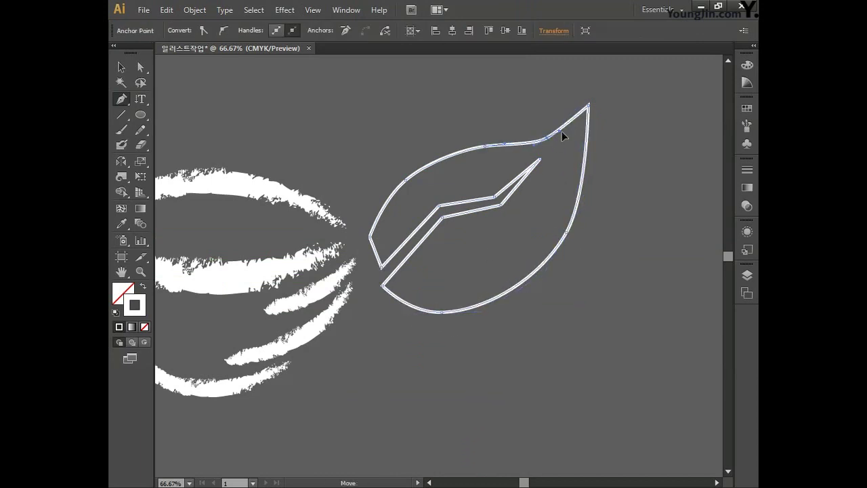
- Reposition the anchors and handles on the leaf's upper left edge to round its upper base
left_click(400, 182, "ctrl")
left_click(370, 237, "ctrl")
left_click_drag(381, 267, 376, 273)
mouse_move(370, 237)
left_mouse_down()
mouse_move(374, 213)
mouse_move(373, 249)
left_mouse_up()
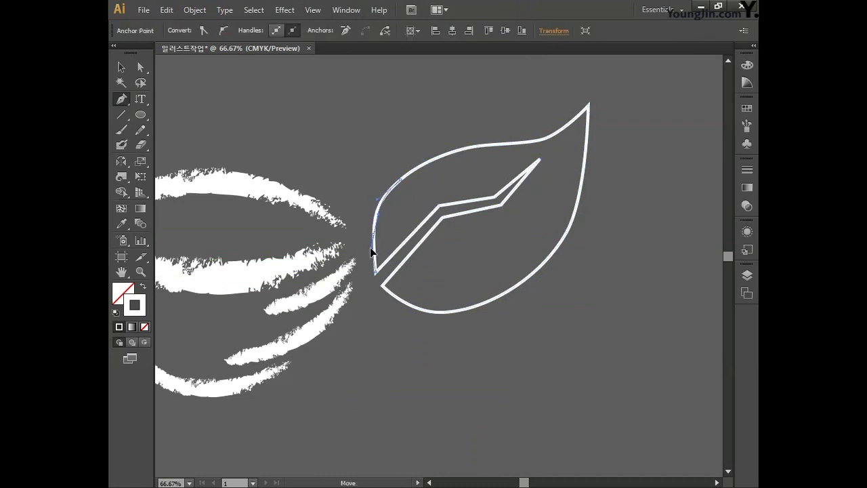
left_click_drag(484, 146, 486, 148)
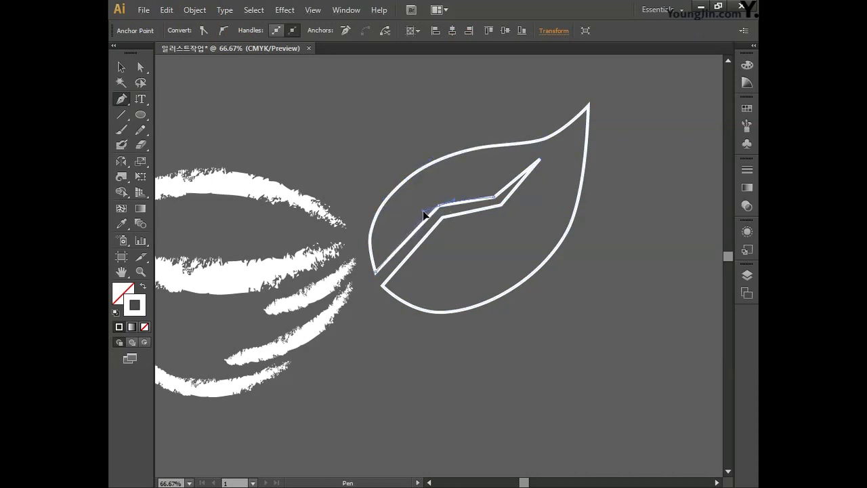
- Smooth both sides of the leaf's central vein slit and extend its point closer to the leaf tip
left_click_drag(440, 208, 516, 193)
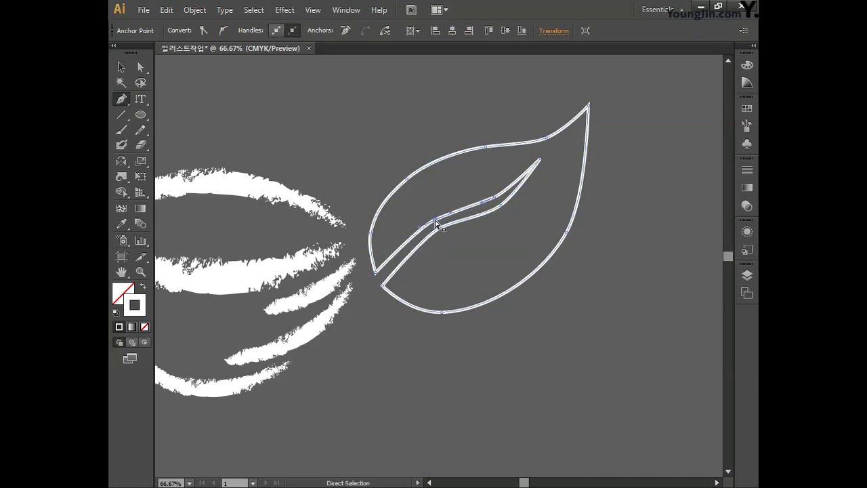
left_click_drag(436, 224, 469, 215)
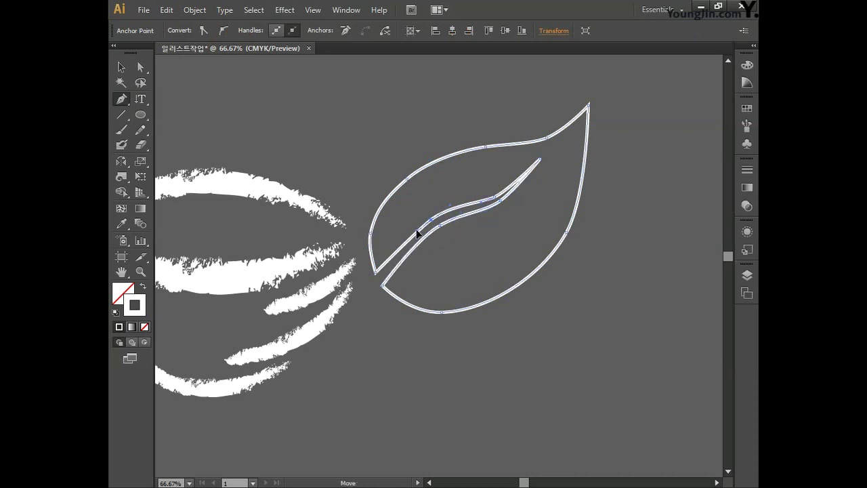
left_click_drag(540, 160, 574, 136)
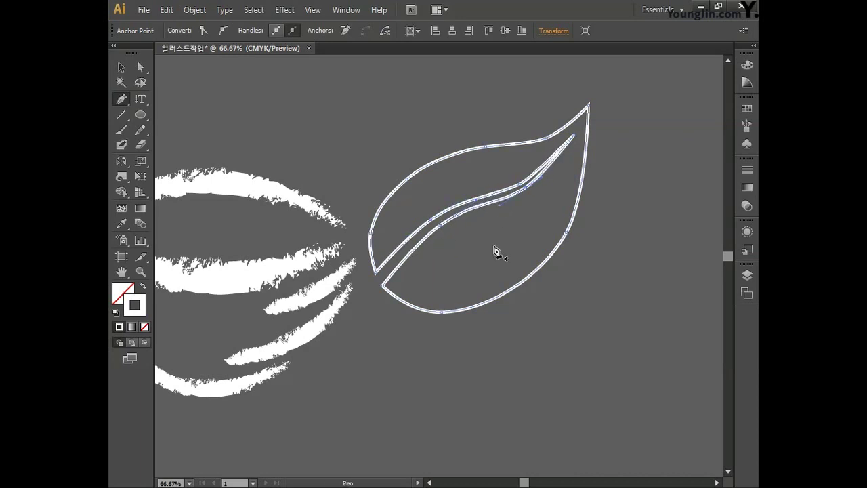
left_click(123, 69)
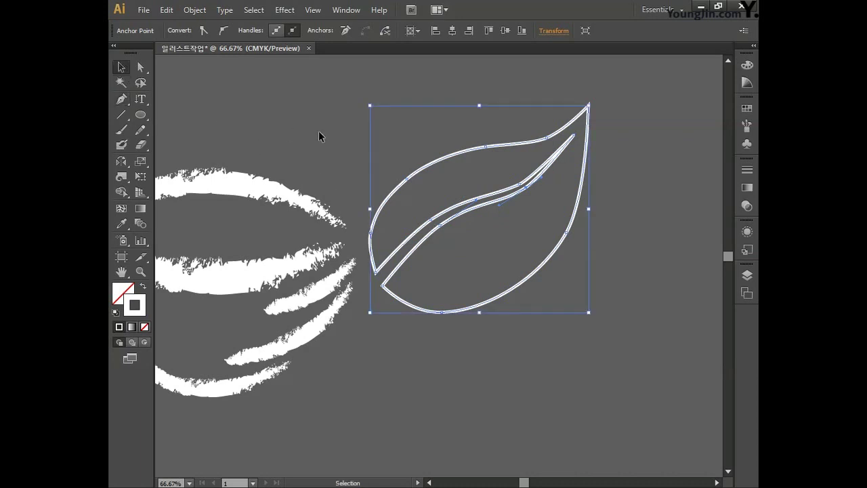
left_click(291, 126)
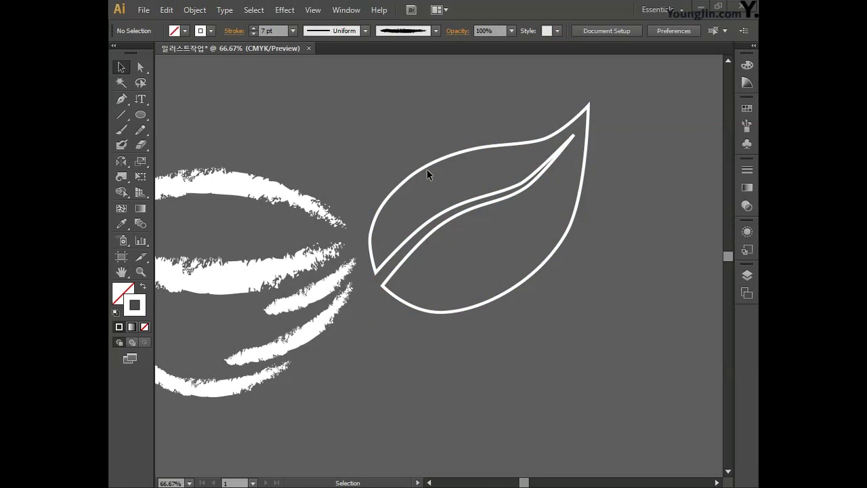
- Move the leaf upward and slightly closer to the brushed bowl
left_click(410, 180)
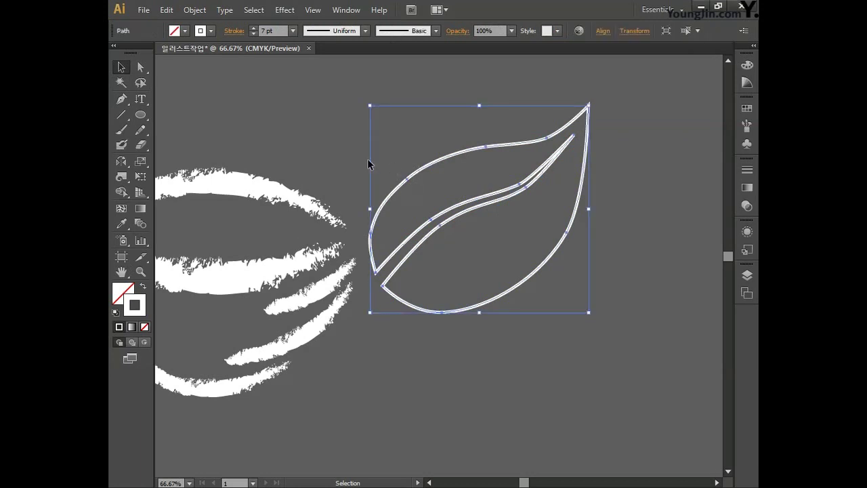
left_click(386, 160)
left_click_drag(386, 161, 430, 167)
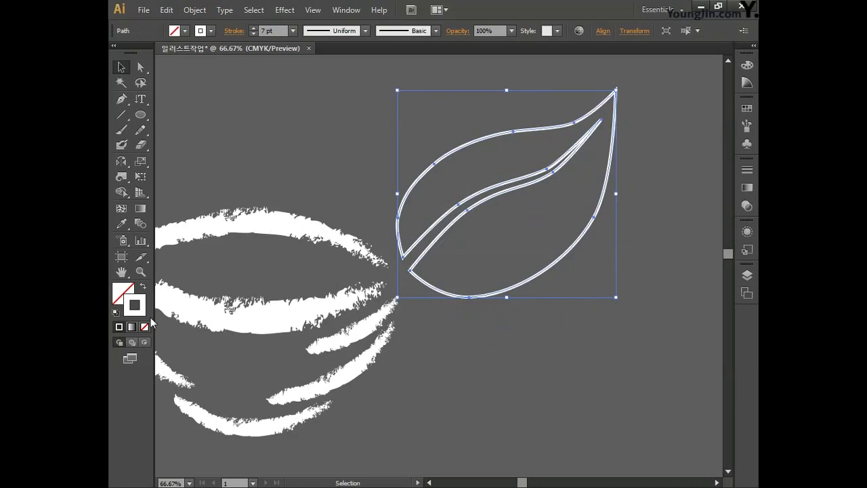
- Fill the leaf with a linear gradient and set its angle to 55°
left_click(125, 298)
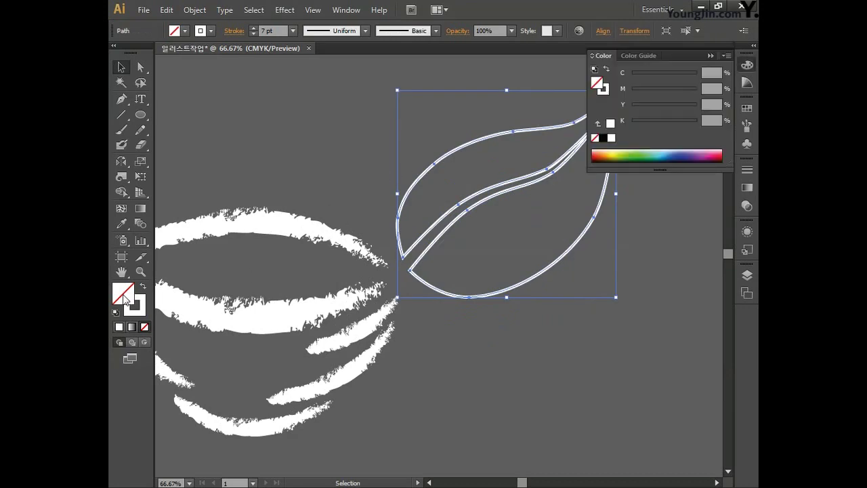
double_click(141, 213)
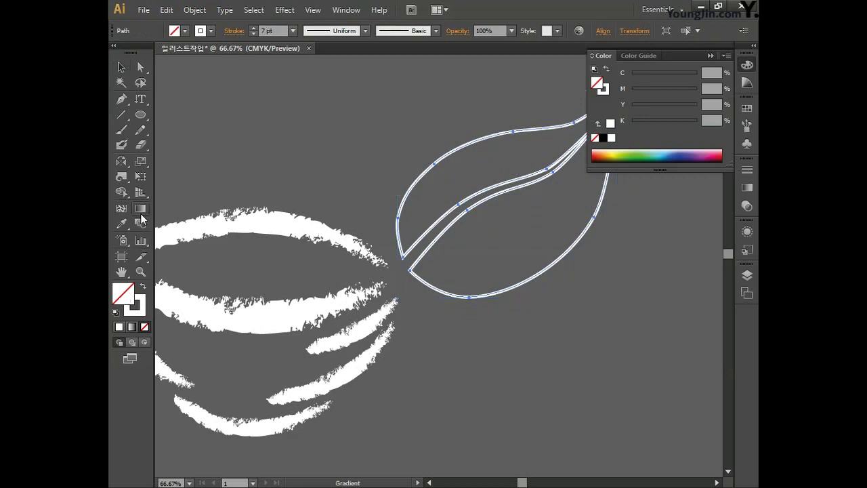
left_click(654, 176)
left_click(671, 189)
left_click(649, 211)
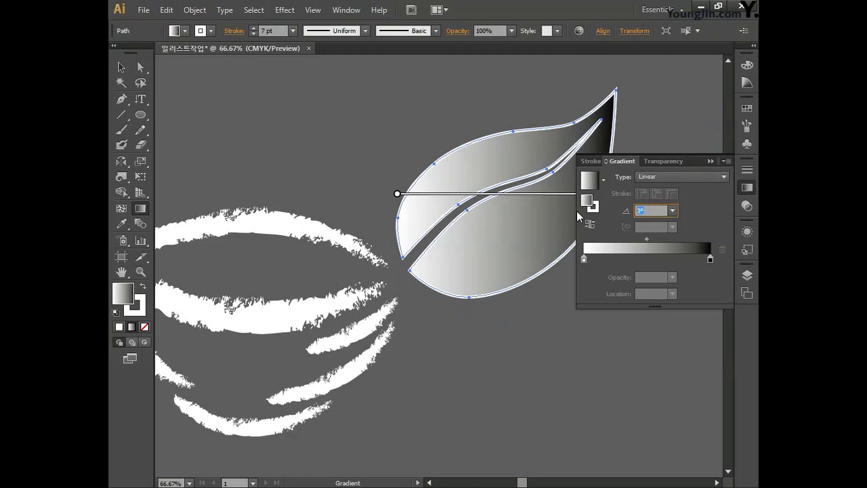
type("55")
key("Return")
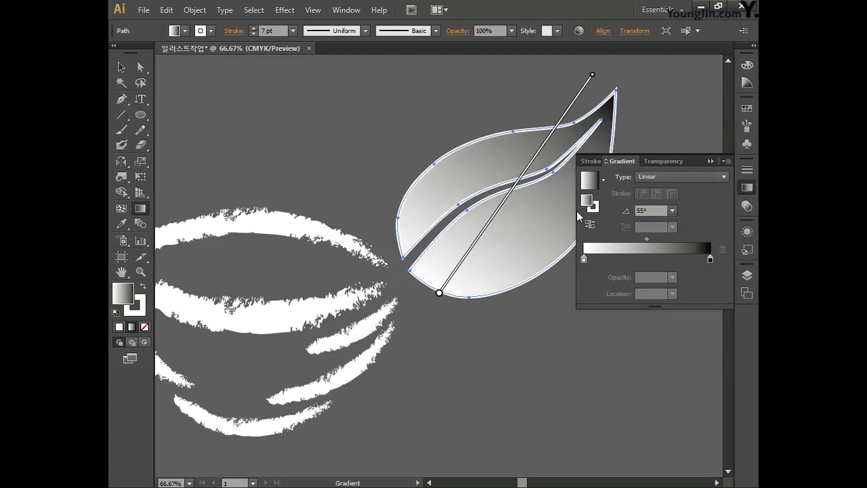
- Set the leaf gradient's starting stop to the CMYK colour C 60, M 10, Y 80, K 0
left_click(584, 260)
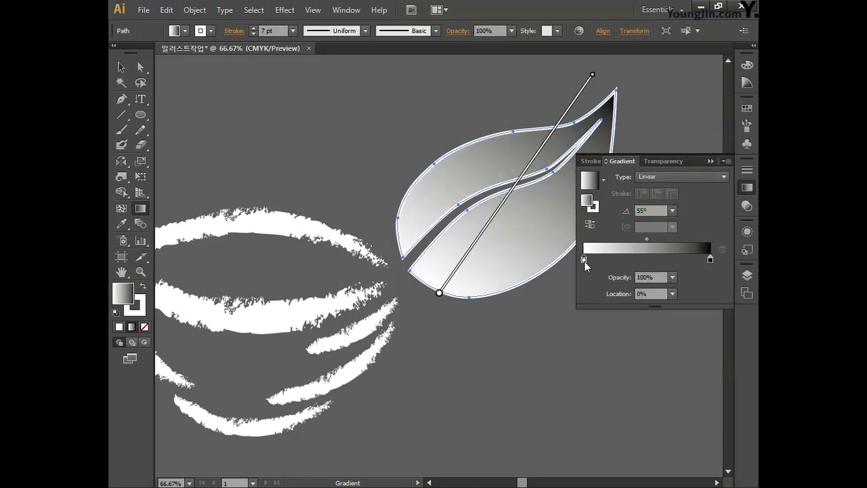
double_click(584, 260)
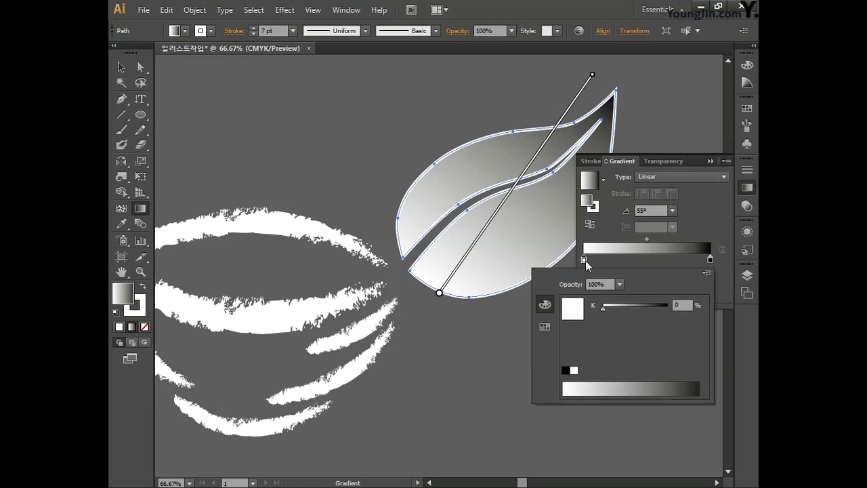
left_click(706, 274)
left_click(647, 317)
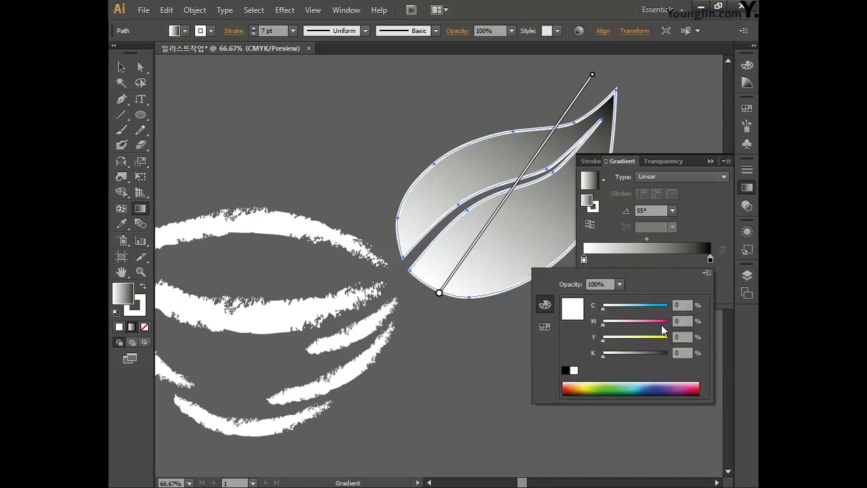
left_click(686, 305)
type("60")
key("Tab")
type("10")
key("Tab")
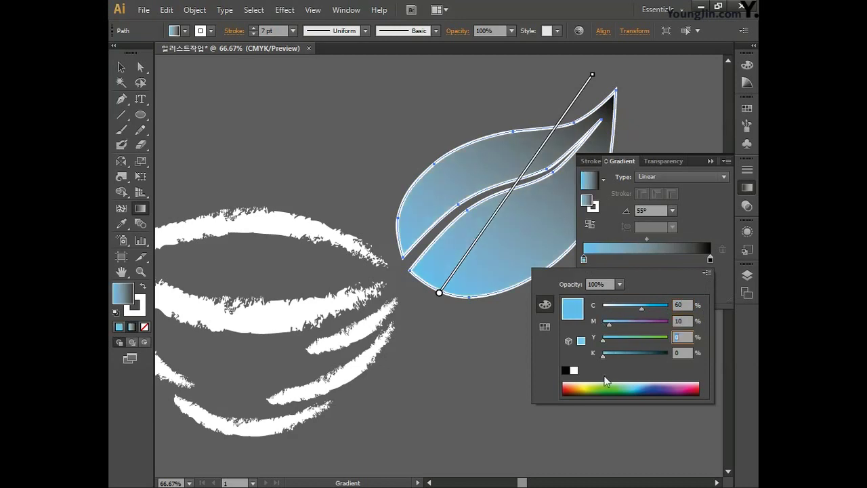
key("Tab")
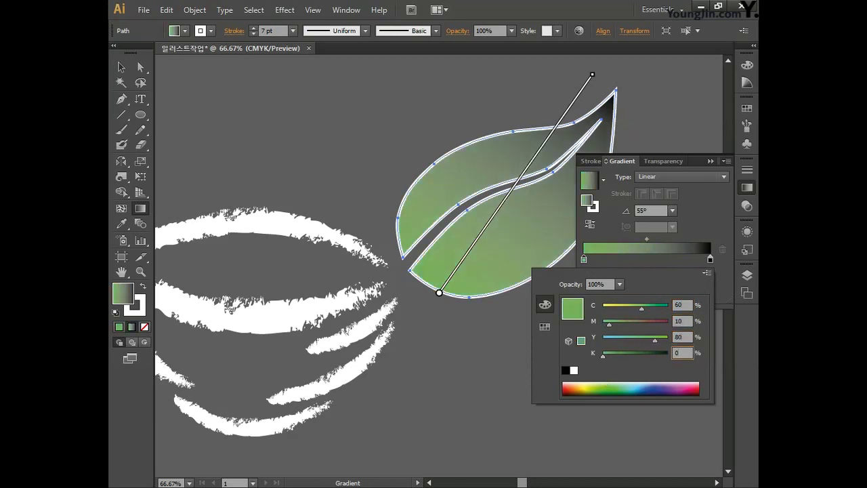
key("Return")
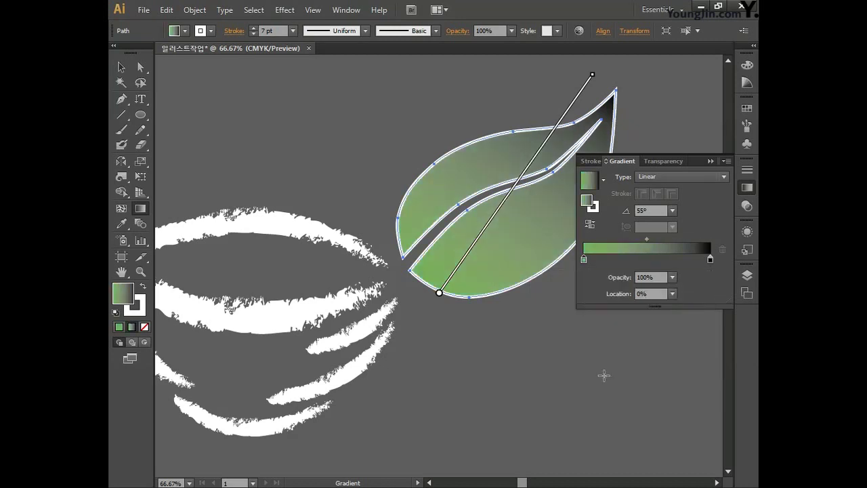
- Set the leaf gradient's black end stop to the CMYK colour C 90, M 50, Y 100, K 10
double_click(710, 260)
left_click(707, 273)
left_click(634, 320)
left_click(683, 306)
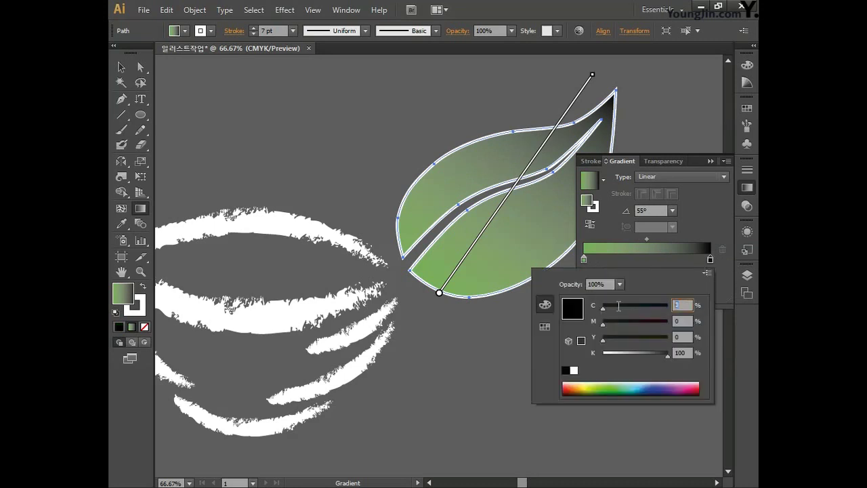
type("90")
key("Tab")
type("50")
key("Tab")
type("100")
key("Tab")
type("10")
key("Return")
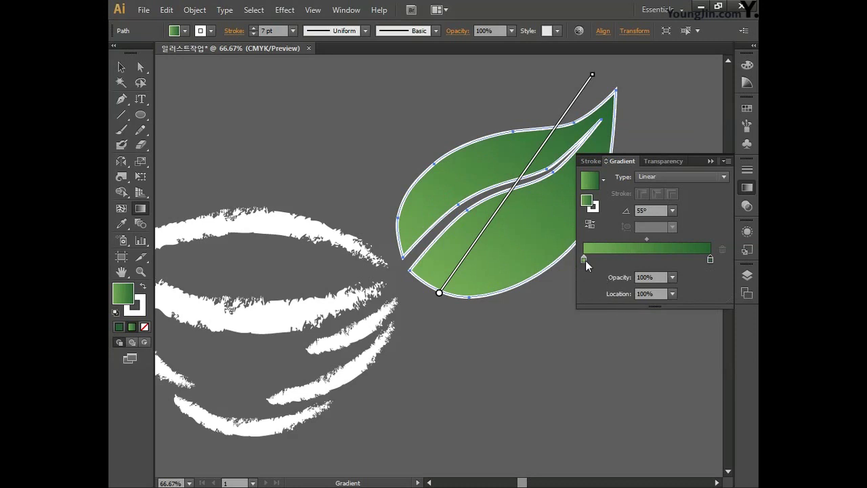
- Set the location of the gradient's dark green stop to 40%
left_click_drag(655, 294, 611, 297)
type("40")
key("Return")
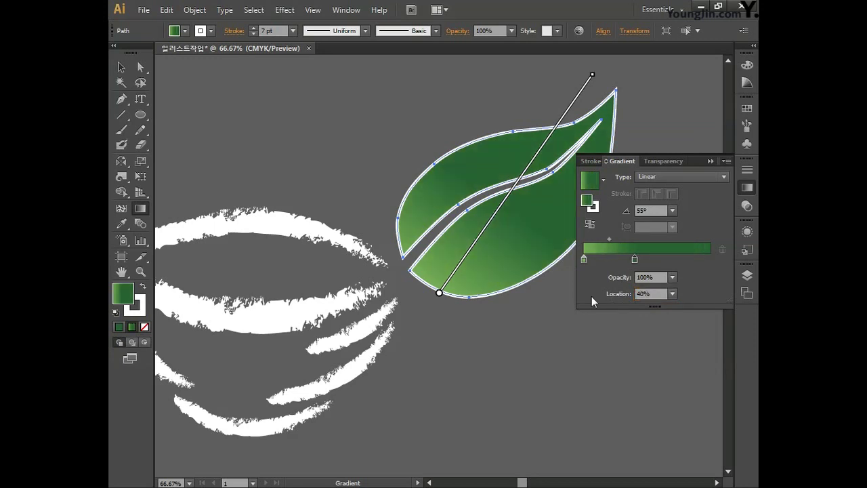
left_click(748, 189)
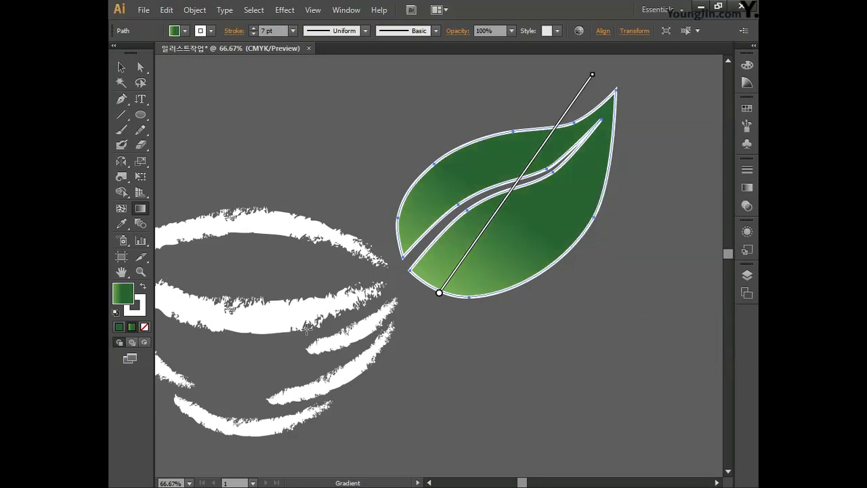
- Remove the white stroke from the leaf
left_click(143, 314)
left_click(145, 328)
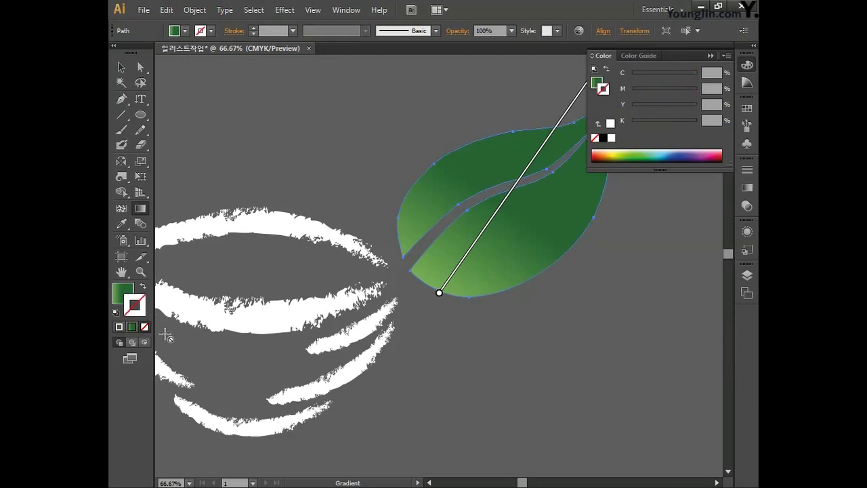
left_click(749, 68)
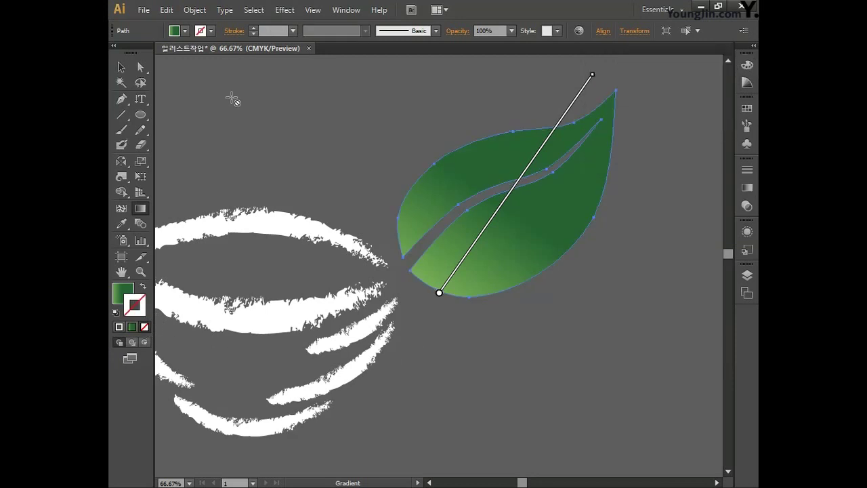
- Create an offset path around the whole leaf with a 5.6 mm offset and round joins
left_click(121, 66)
left_click_drag(349, 126, 505, 218)
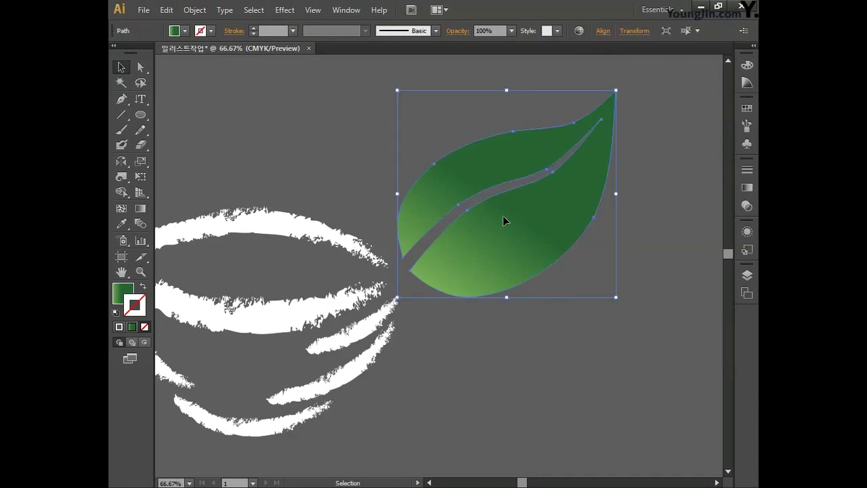
left_click(194, 9)
mouse_move(258, 271)
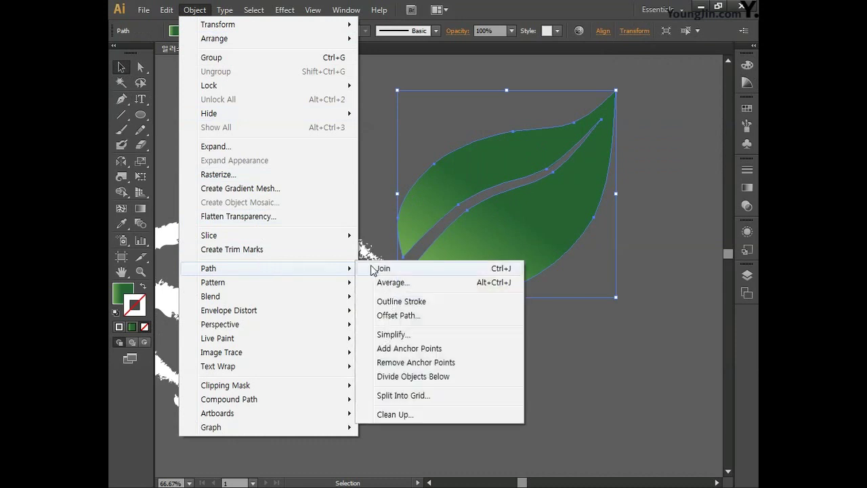
left_click(396, 314)
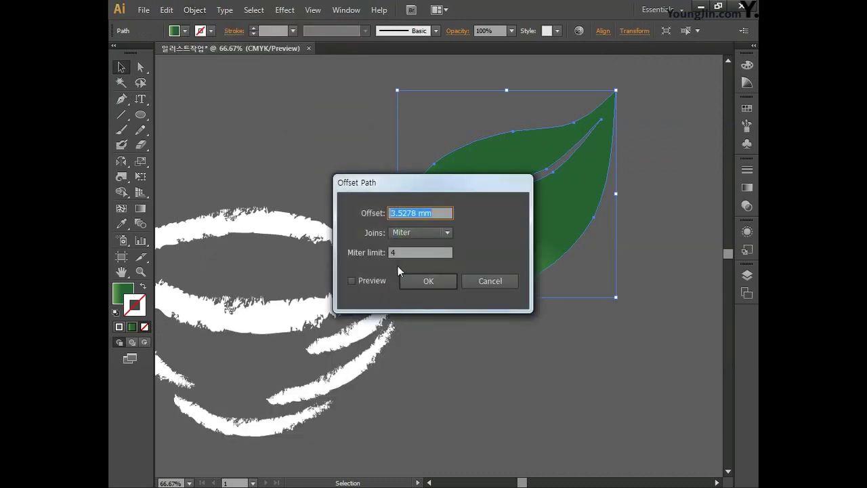
left_click_drag(380, 188, 266, 126)
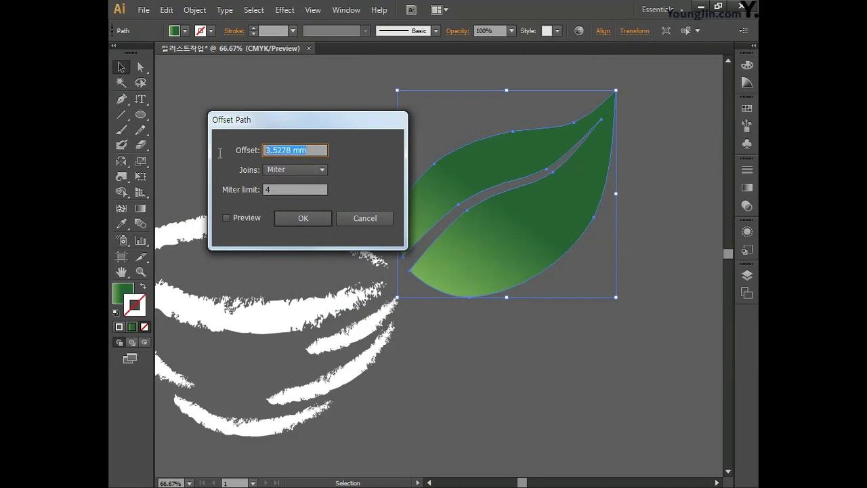
left_click(227, 218)
left_click_drag(311, 149, 246, 150)
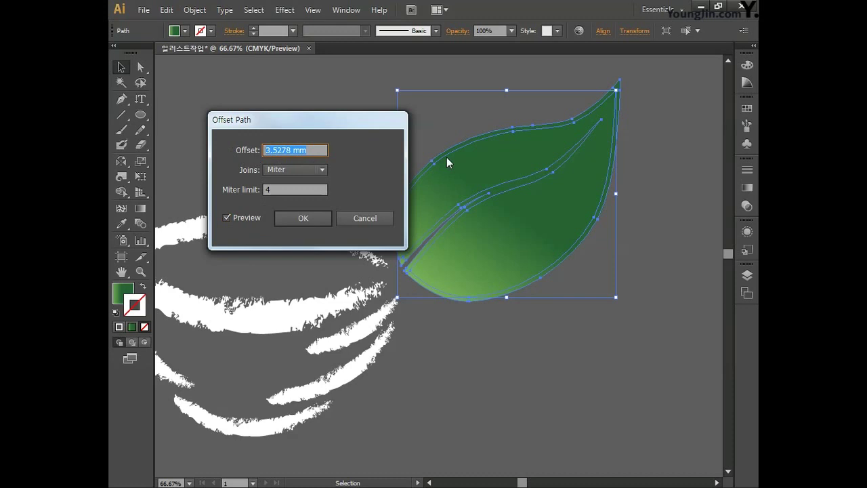
left_click_drag(322, 150, 236, 150)
type("5.6")
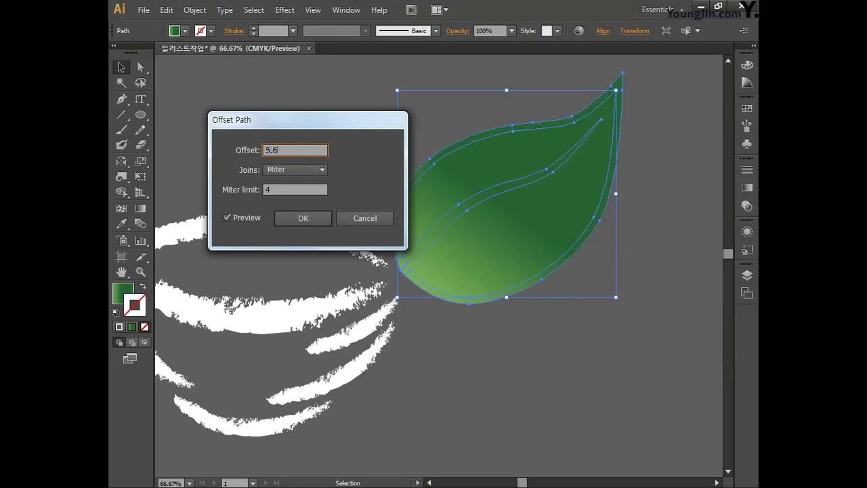
left_click(241, 221)
left_click(242, 221)
left_click(295, 174)
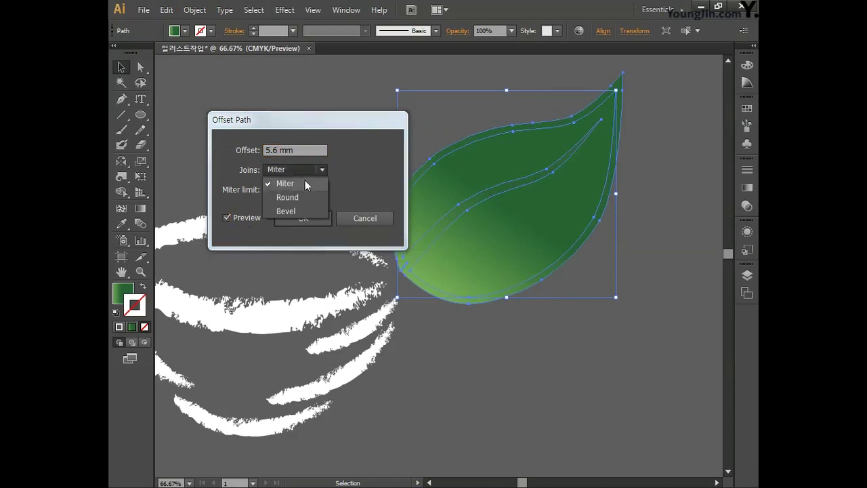
left_click(301, 196)
left_click(318, 213)
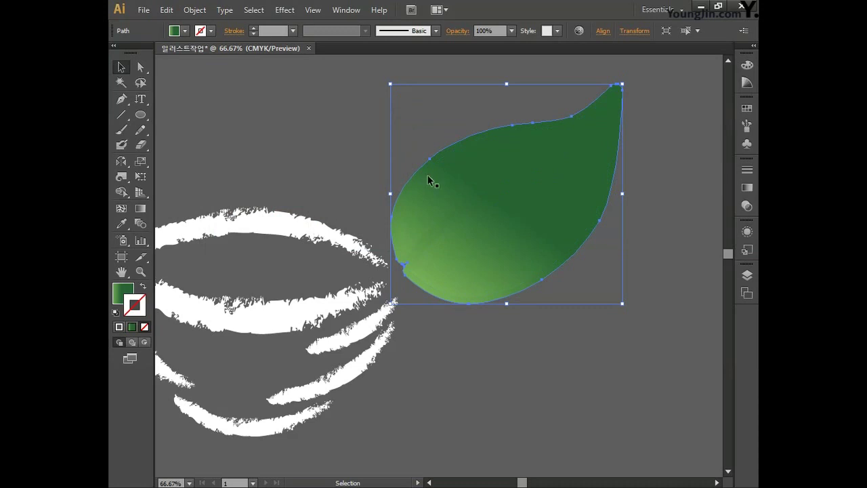
- Fill the offset shape behind the leaf with solid white
left_click(125, 291)
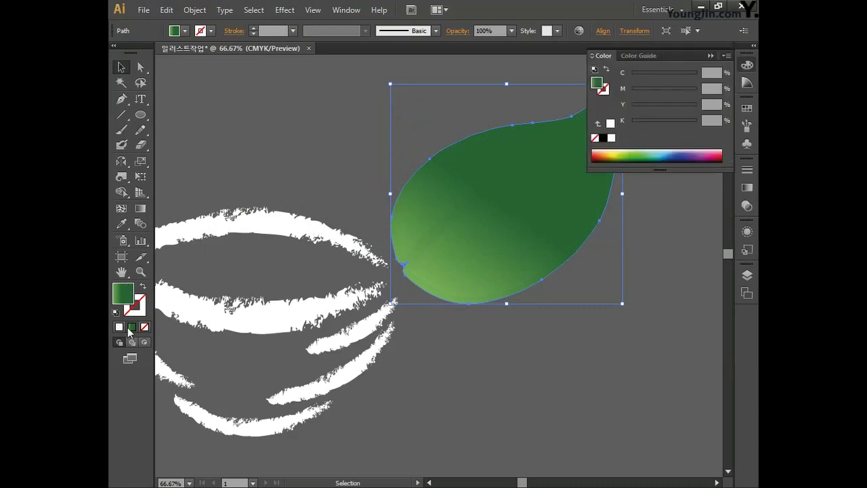
left_click(119, 326)
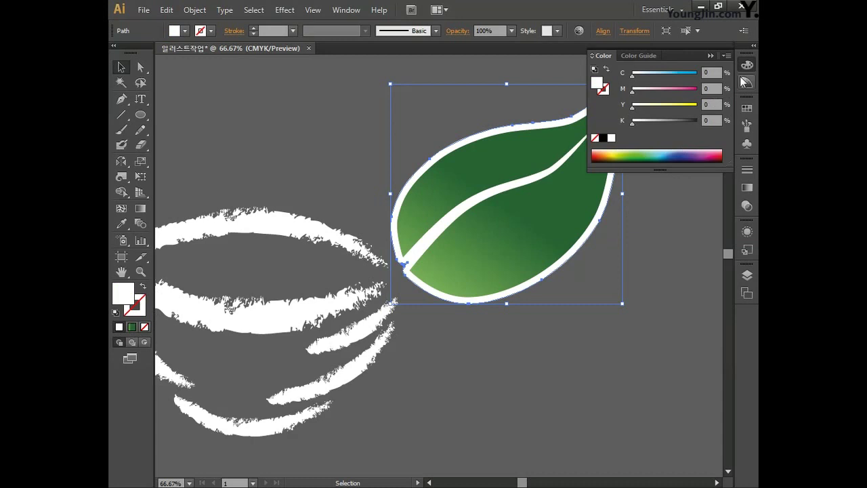
left_click_drag(485, 315, 532, 329)
- Move the leaf together with its white outline so it overlaps the right side of the brushed bowl
left_click(121, 67)
left_click(259, 120)
left_click(577, 189)
left_click_drag(576, 189, 492, 217)
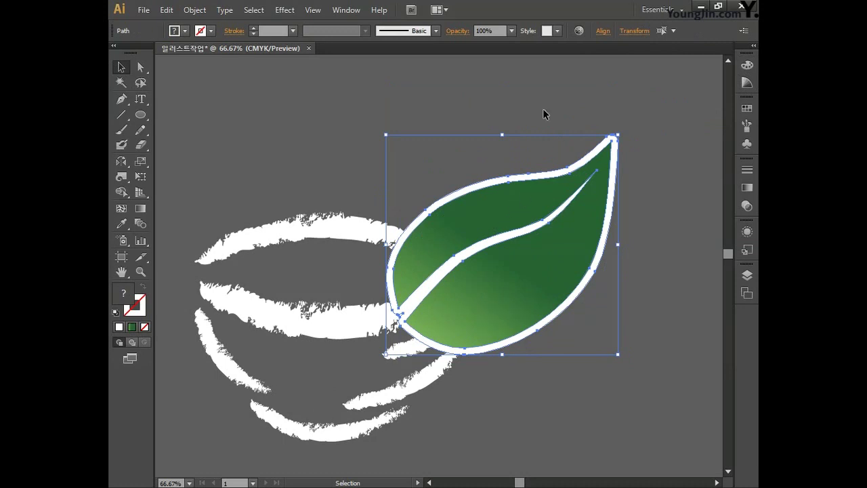
- Make a smaller, more upright copy of the outlined leaf and place it behind the large leaf's upper left edge
left_click_drag(581, 230, 529, 163)
left_click_drag(566, 70, 433, 135)
right_click(448, 212)
mouse_move(483, 379)
left_click(610, 422)
- Arrange the bowl's brush strokes behind both leaves
left_click(408, 141)
left_click(459, 175)
left_click(505, 128)
right_click(315, 343)
mouse_move(379, 321)
left_click(492, 335)
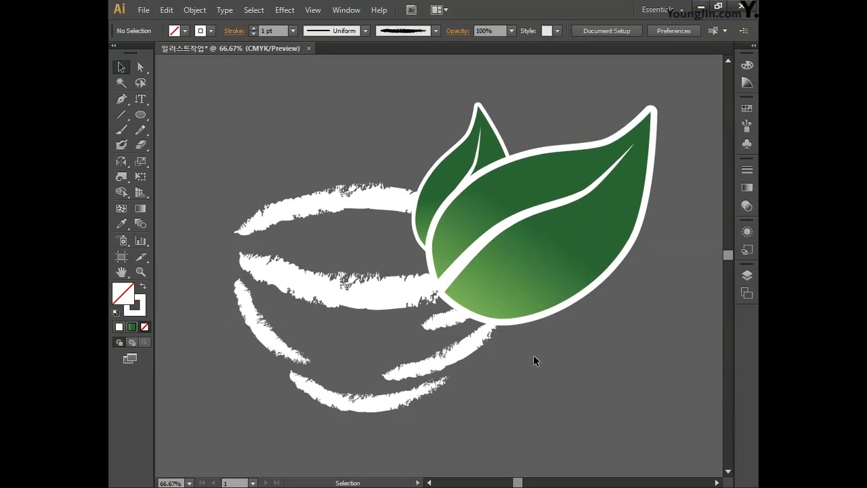
- Draw an upright rounded rectangle with small corner radii below the large leaf, to the right of the bowl
left_click_drag(536, 350, 482, 238)
left_click_drag(140, 115, 200, 129)
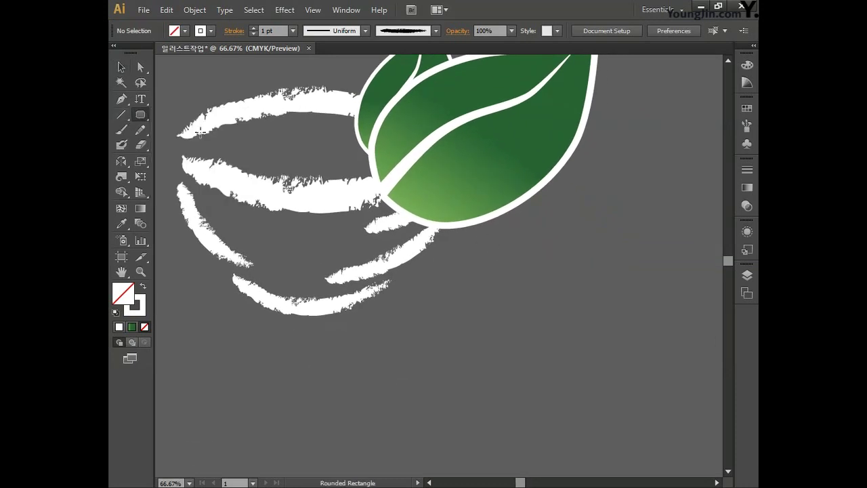
left_click_drag(456, 246, 551, 367)
key("Up")
key("Up")
key("Up")
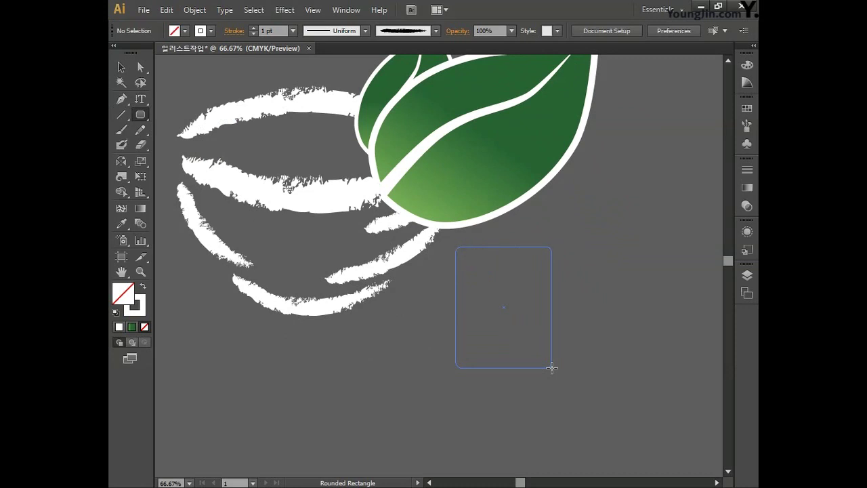
left_click_drag(551, 367, 551, 368)
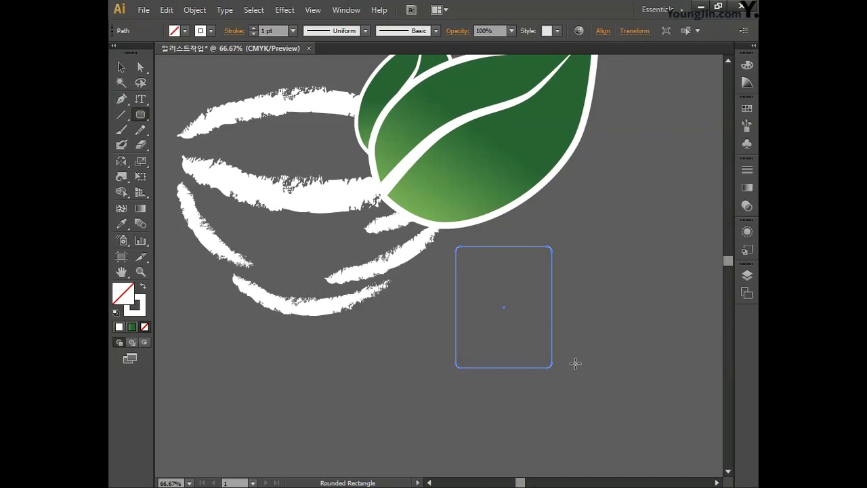
- Fill the rounded rectangle with red, C 0, M 100, Y 100, K 0, and remove its stroke
key("ctrl+1")
left_click_drag(569, 332, 512, 285)
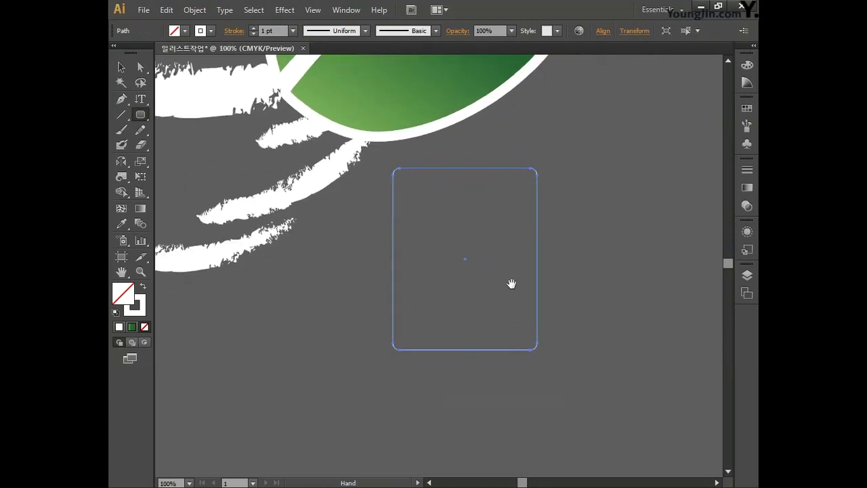
double_click(130, 299)
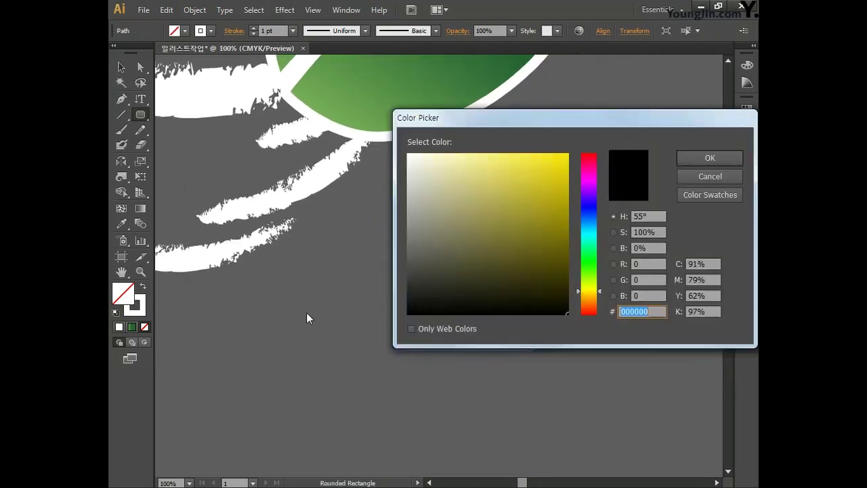
left_click(710, 267)
type("0")
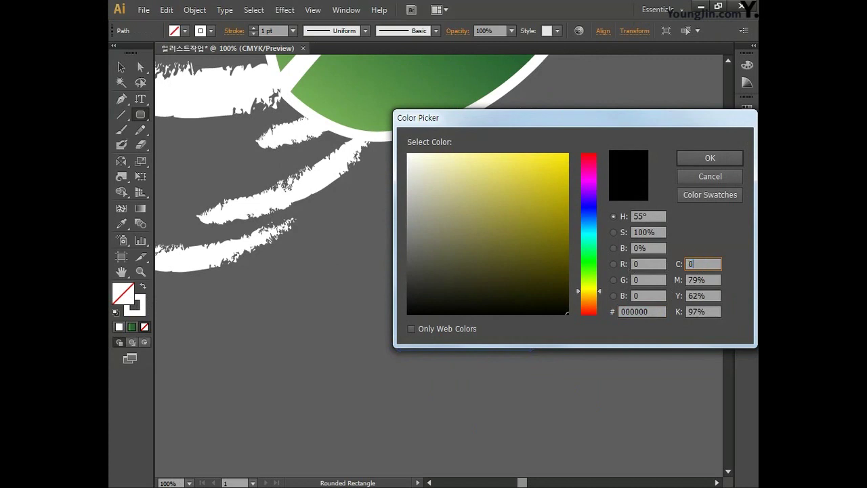
key("Tab")
type("1")
key("Tab")
type("1")
key("Tab")
type("0")
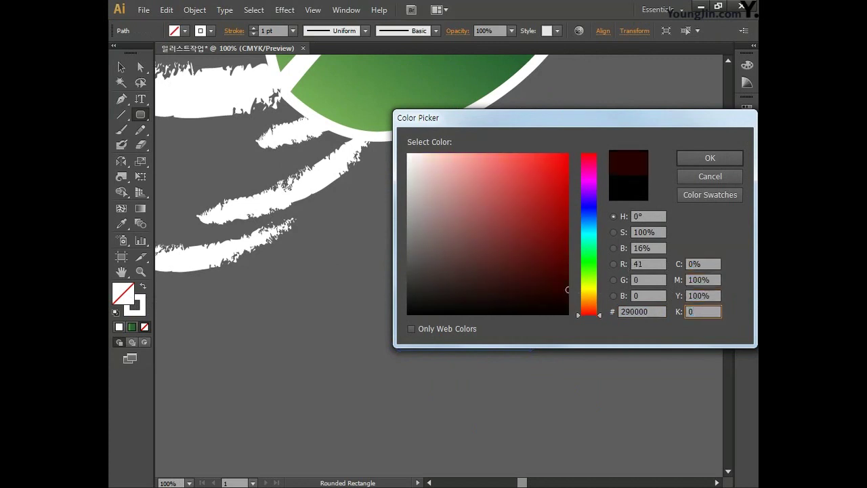
left_click(720, 161)
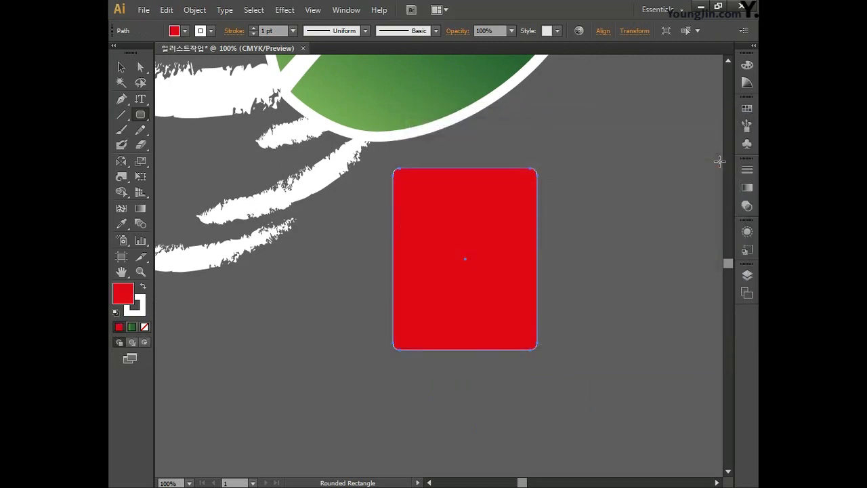
left_click(135, 306)
left_click(145, 327)
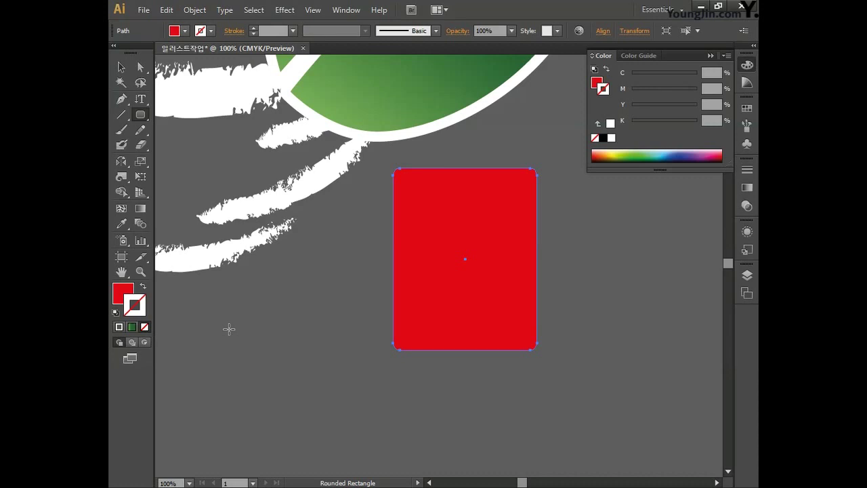
- Reshape the red rectangle's four corners with the Convert Anchor Point tool so they flare outward slightly and the sides bow inward
left_click_drag(122, 99, 211, 145)
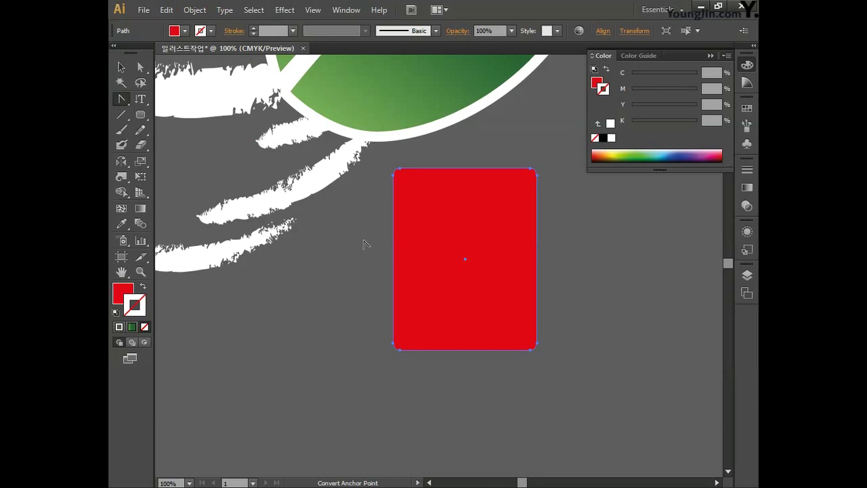
left_click_drag(395, 177, 410, 170)
mouse_move(394, 350)
left_mouse_down()
mouse_move(401, 354)
mouse_move(389, 350)
left_mouse_up()
mouse_move(536, 349)
left_mouse_down()
mouse_move(524, 351)
mouse_move(546, 350)
mouse_move(535, 336)
left_mouse_up()
mouse_move(535, 169)
left_mouse_down()
mouse_move(537, 190)
mouse_move(524, 169)
left_mouse_up()
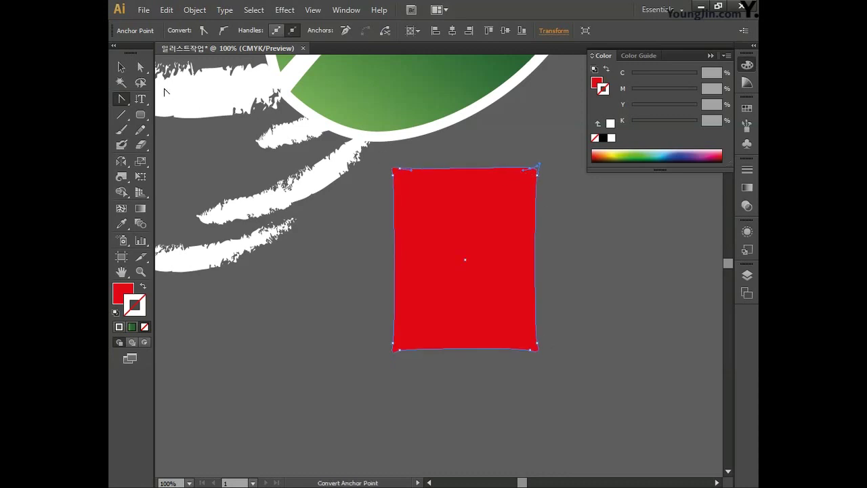
- Reshape the red stamp's corner anchor points and handles with Direct Selection so its outline looks uneven, with deeper inward-curving edges, and deselect it
left_click(140, 66)
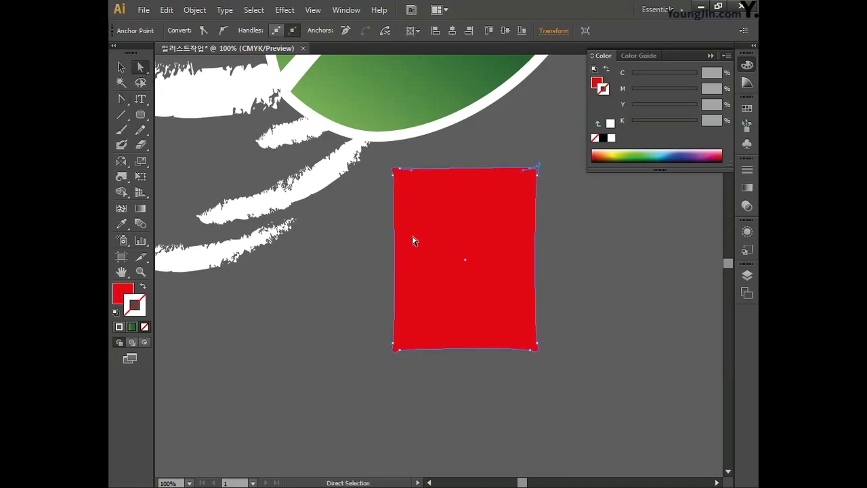
left_click_drag(400, 169, 399, 217)
left_click(410, 175)
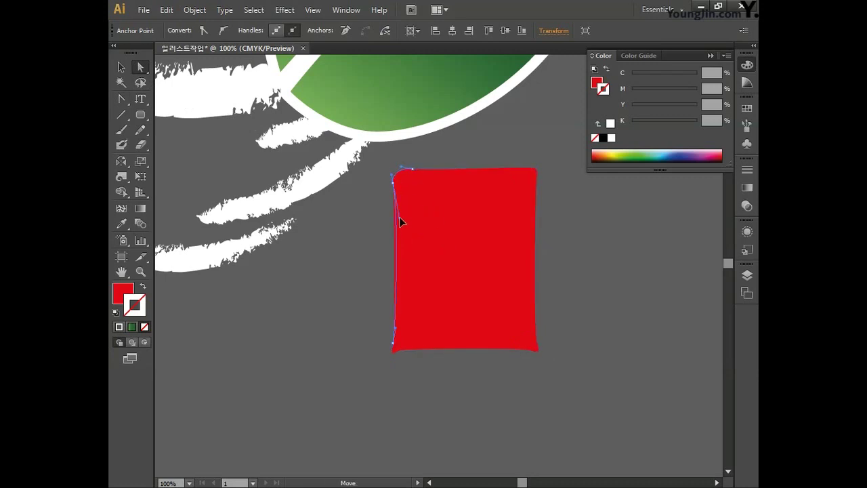
left_click_drag(407, 354, 443, 332)
left_click_drag(535, 203, 524, 217)
left_click_drag(411, 174, 437, 178)
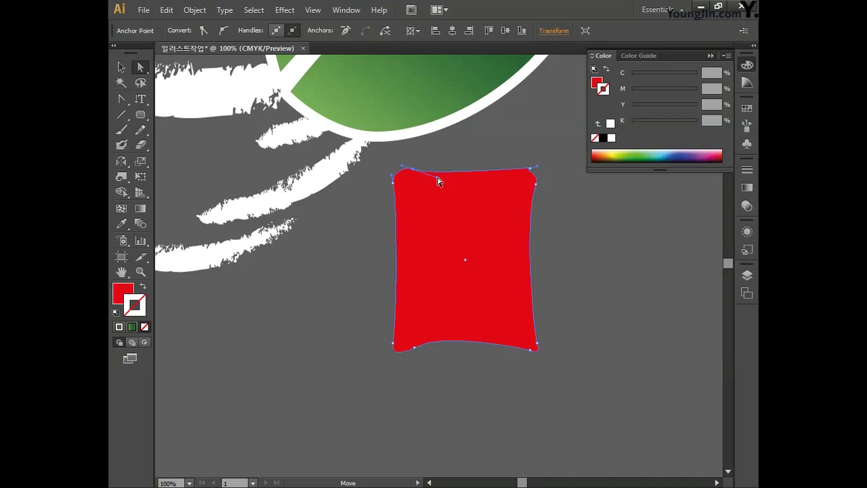
left_click(121, 67)
left_click(314, 286)
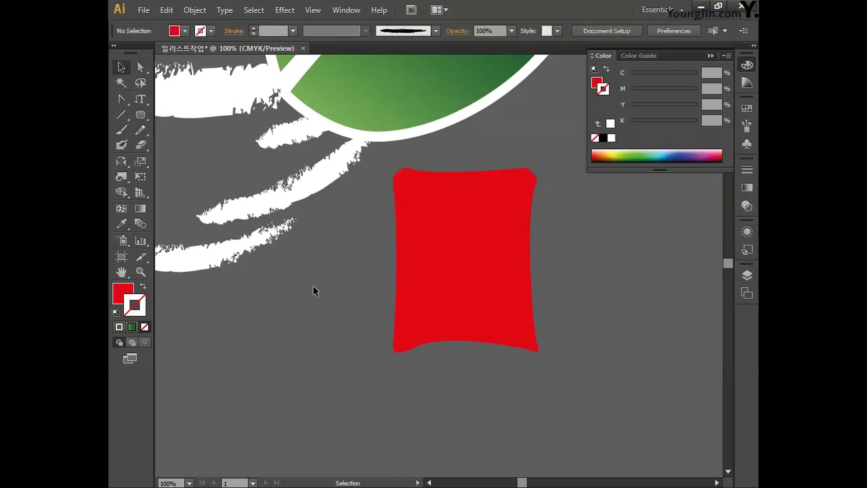
- Add the two-line point text "전통 / 문화" on the empty canvas beside the red stamp shape
left_click_drag(140, 99, 181, 102)
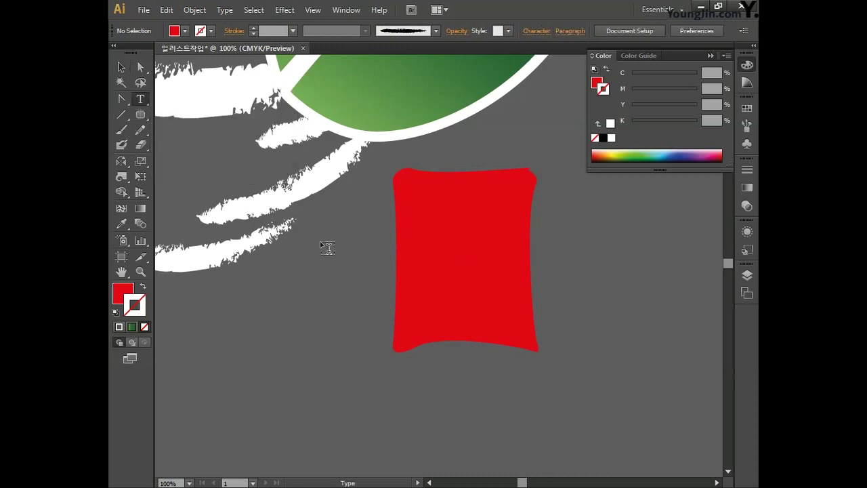
left_click(339, 223)
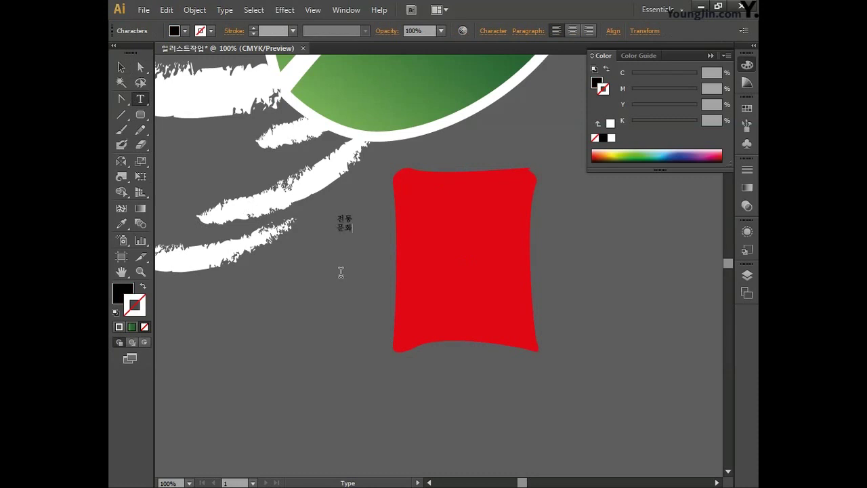
left_click(125, 70)
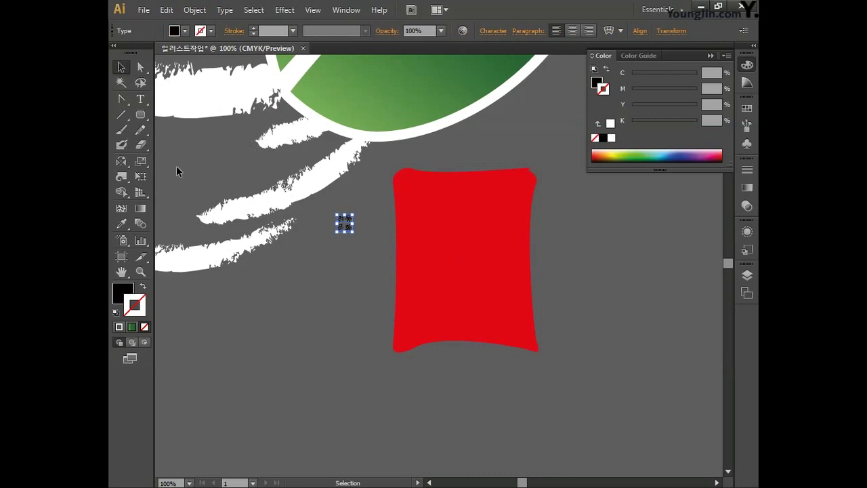
- Move the 전통 문화 text onto the red stamp and enlarge it until the four characters fill the shape
left_click_drag(348, 221, 421, 138)
left_click_drag(419, 208, 496, 283)
left_click_drag(500, 211, 538, 171)
left_click_drag(415, 304, 383, 352)
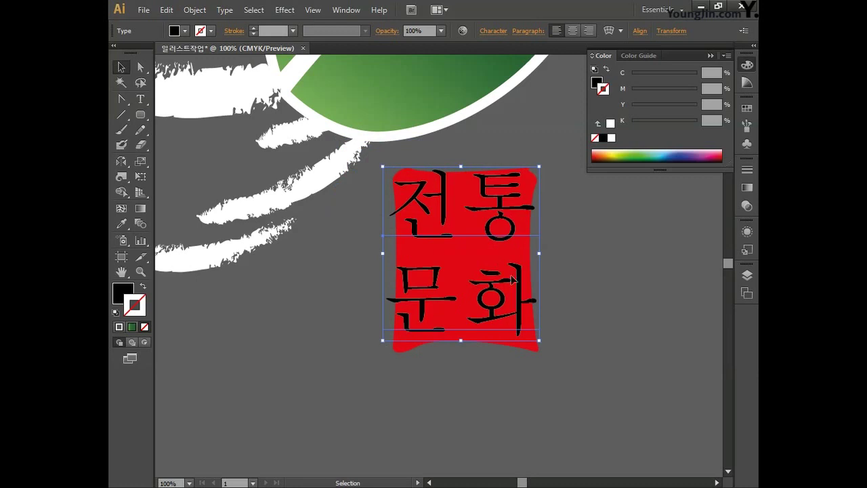
left_click_drag(522, 303, 523, 308)
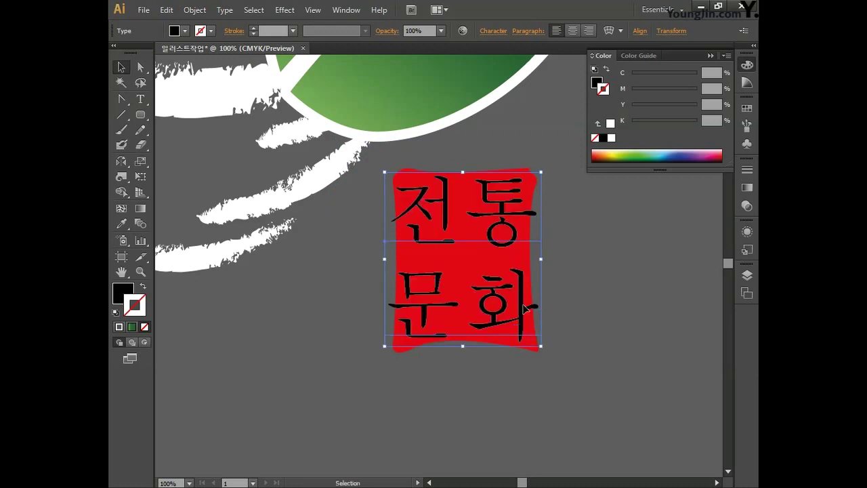
- Fill the stamp text with white, C 0, M 0, Y 0, K 0
double_click(127, 297)
left_click(707, 264)
type("0")
key("Tab")
type("0")
key("Tab")
type("0")
key("Tab")
type("0")
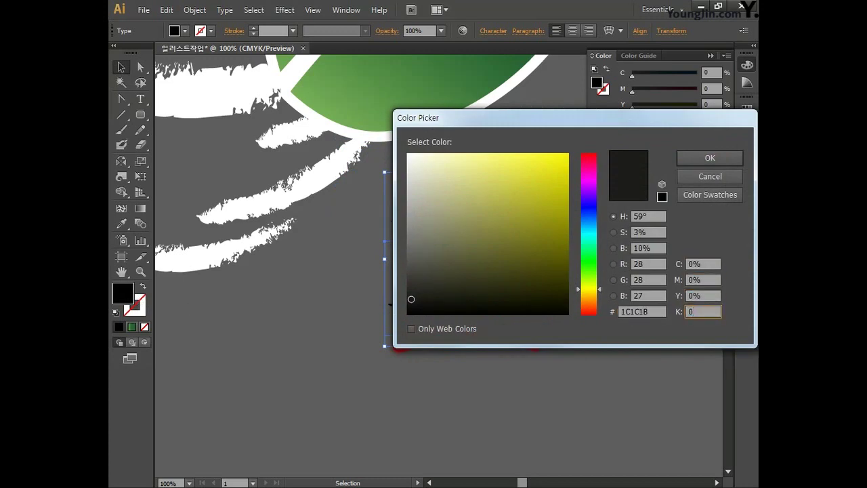
left_click(723, 157)
- Change the font of both lines of stamp text to 문체부 궁체 흘림체
left_click(140, 101)
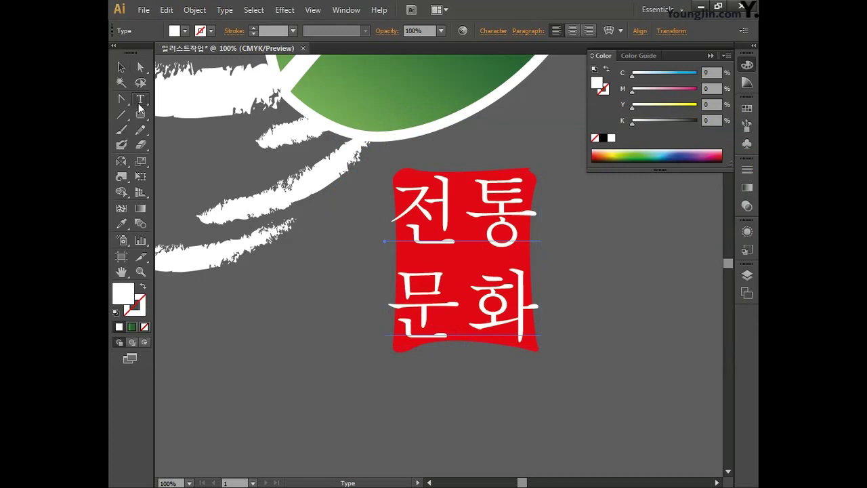
left_click_drag(406, 211, 558, 320)
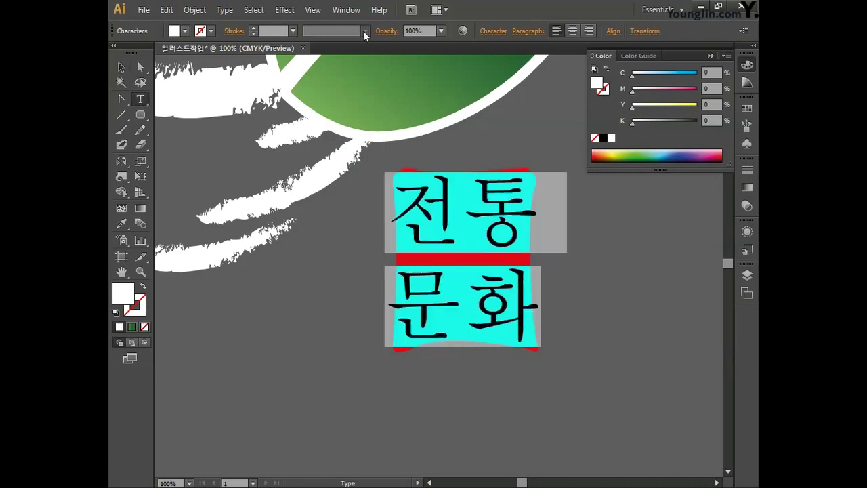
left_click(494, 31)
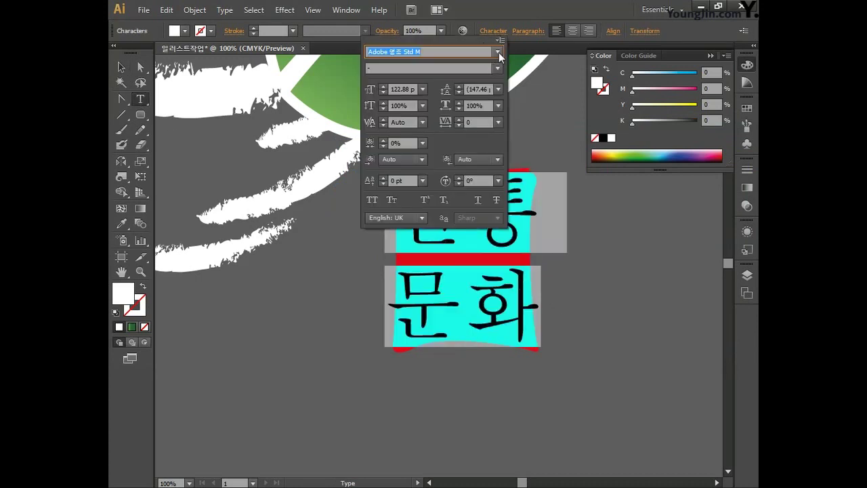
left_click(499, 52)
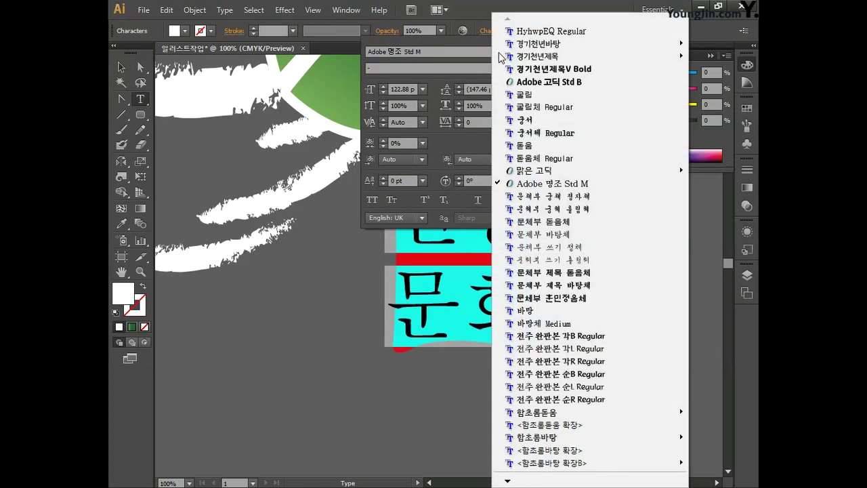
left_click(564, 209)
- Enlarge the stamp text from its center so the characters slightly overlap the red shape's edges
left_click(122, 67)
left_click(382, 290)
left_click(447, 228)
left_click_drag(538, 171, 553, 161)
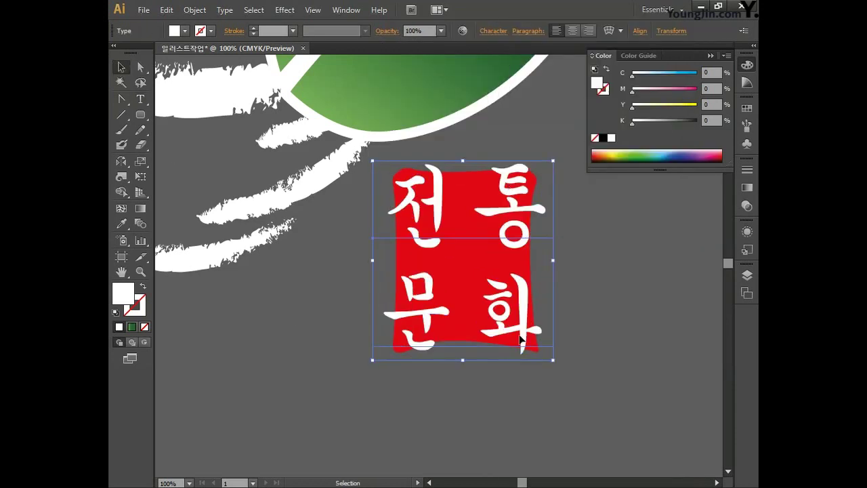
left_click_drag(553, 362, 550, 359)
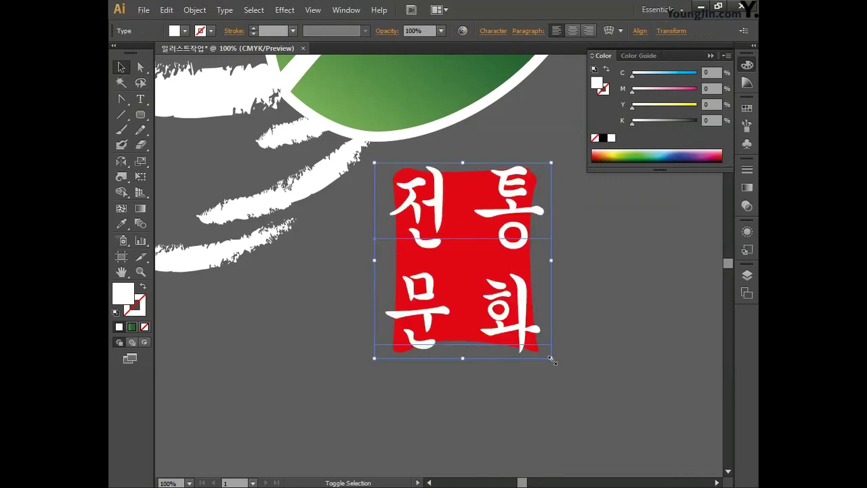
left_click(557, 305)
- Convert the stamp text to outlines
left_click(404, 214)
left_click(225, 10)
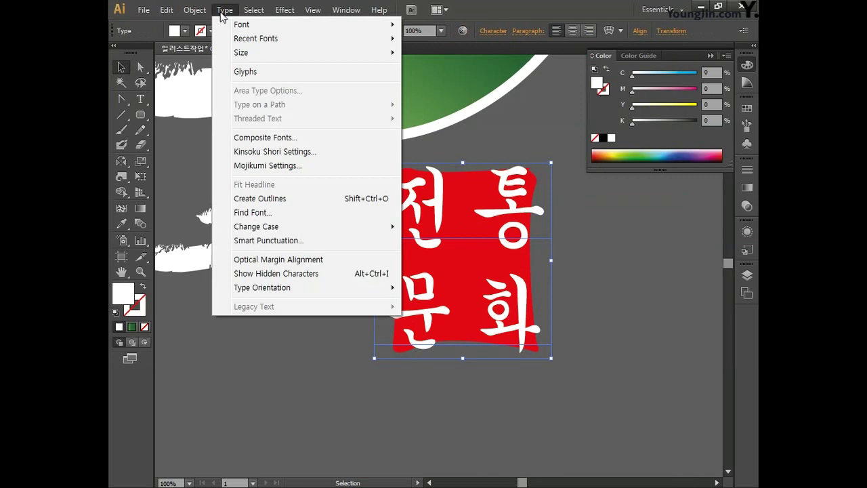
left_click(273, 205)
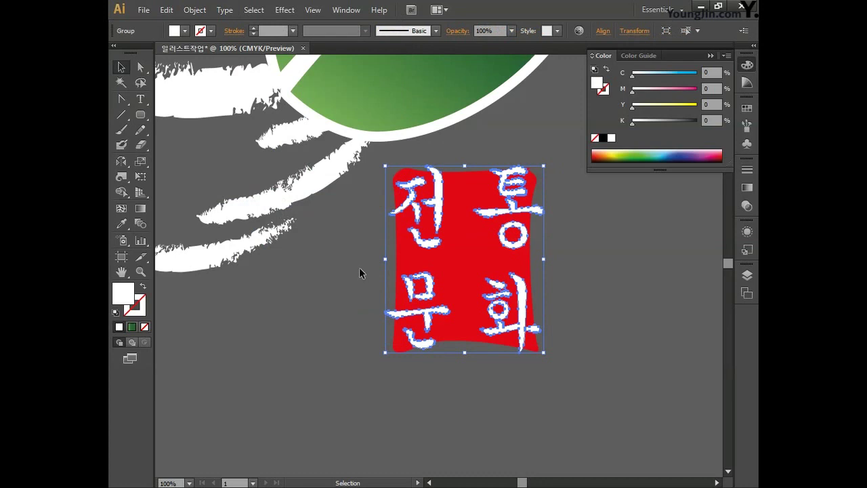
- Select the outlined characters together with the red stamp shape and split them with Pathfinder's Divide
left_click_drag(345, 227, 562, 416)
left_click(344, 10)
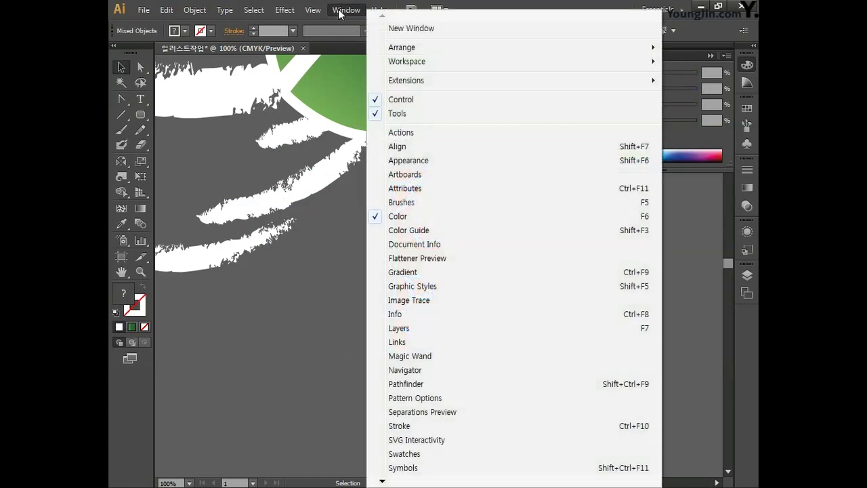
left_click(438, 384)
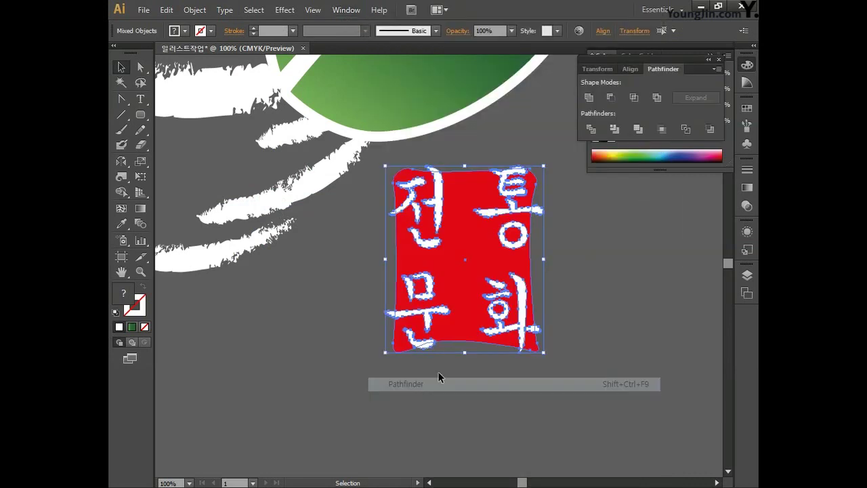
left_click(746, 66)
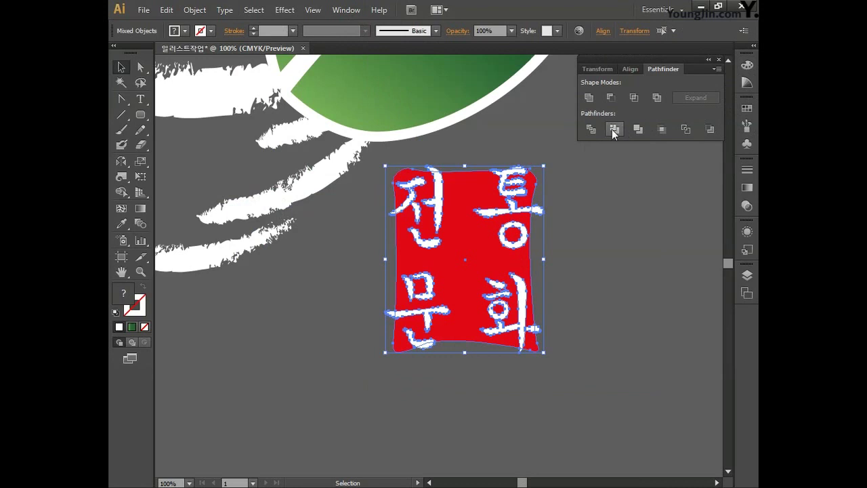
left_click(591, 130)
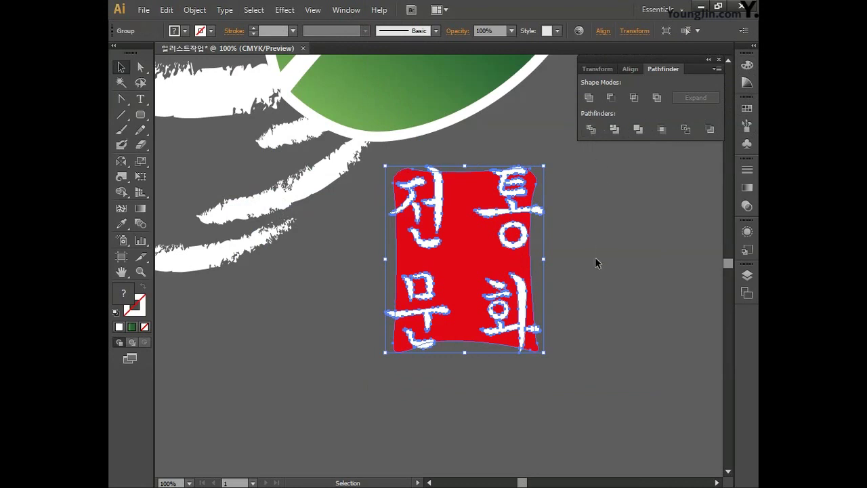
- Delete the white character pieces that stick out beyond the red stamp's edges, using Direct Selection, and close the Pathfinder options
left_click(140, 66)
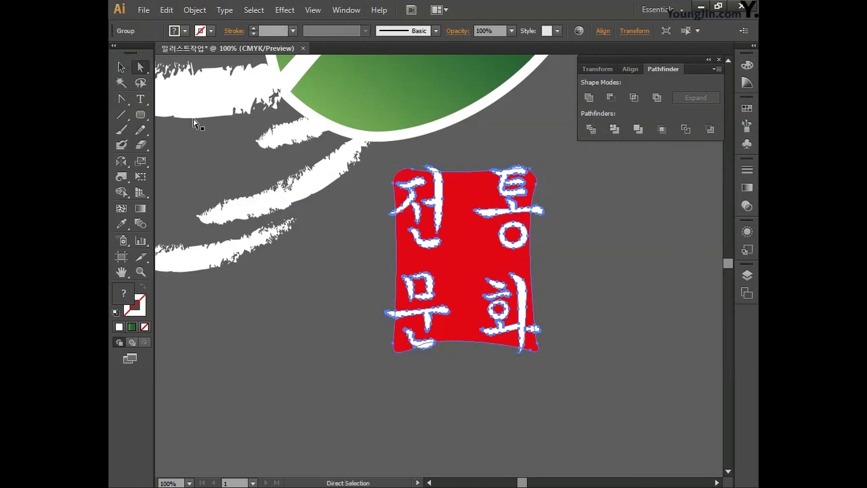
left_click_drag(375, 198, 391, 226)
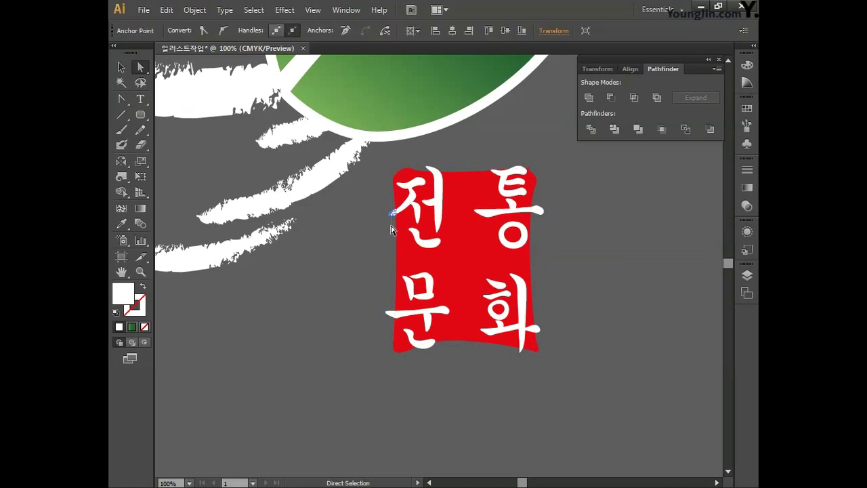
left_click(391, 229)
left_click_drag(378, 304, 388, 325)
left_click(417, 358)
left_click(431, 351)
left_click(465, 360)
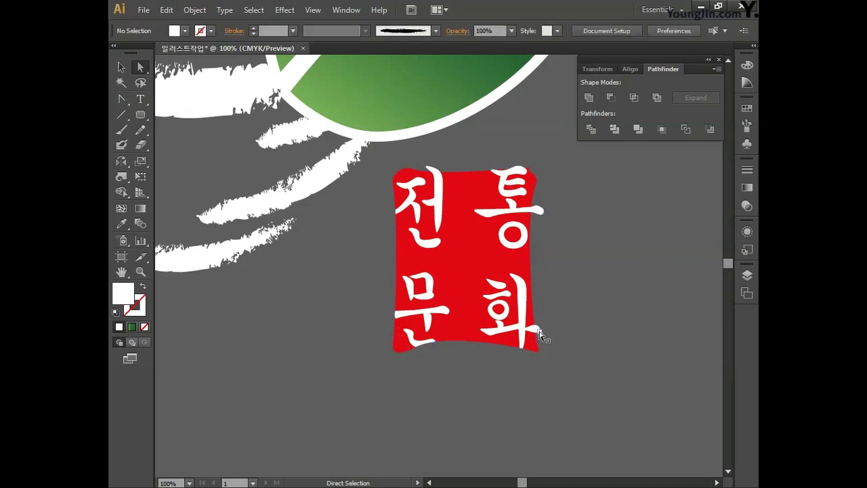
left_click(719, 60)
- Group the bowl, both leaves and the red stamp into one object, and deselect it
left_click(123, 67)
left_click_drag(321, 289, 414, 393)
key("ctrl+minus")
key("ctrl+minus")
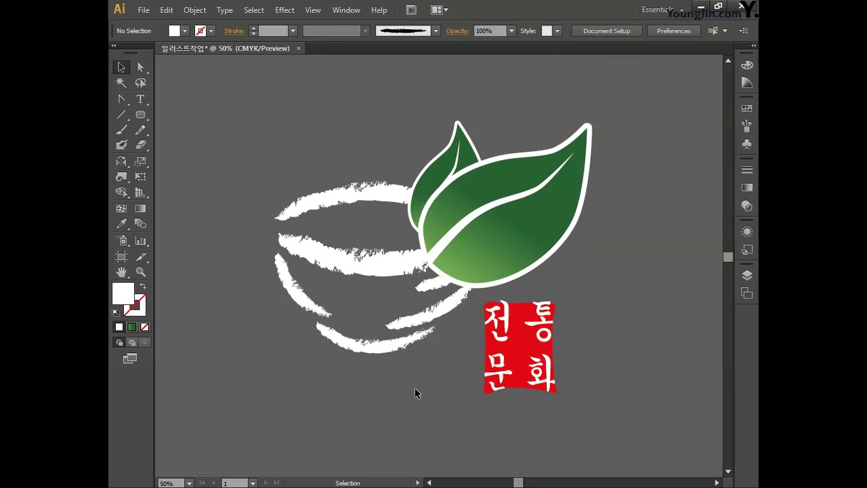
left_click_drag(233, 109, 632, 423)
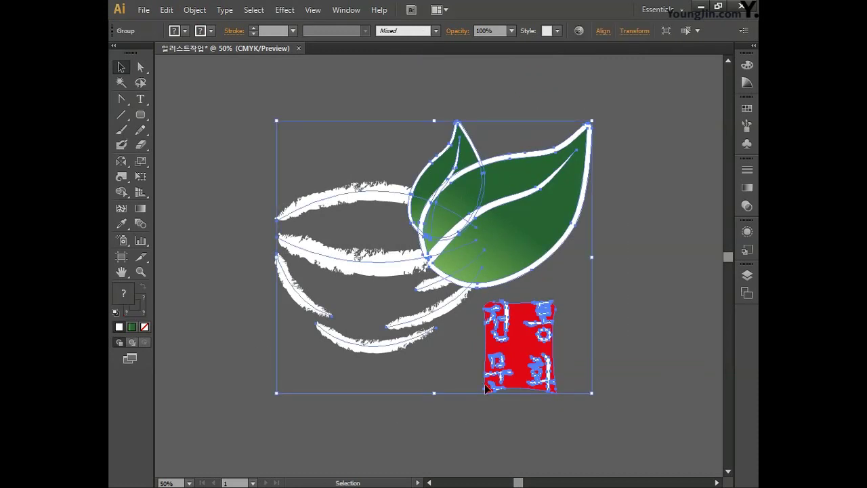
left_click(400, 416)
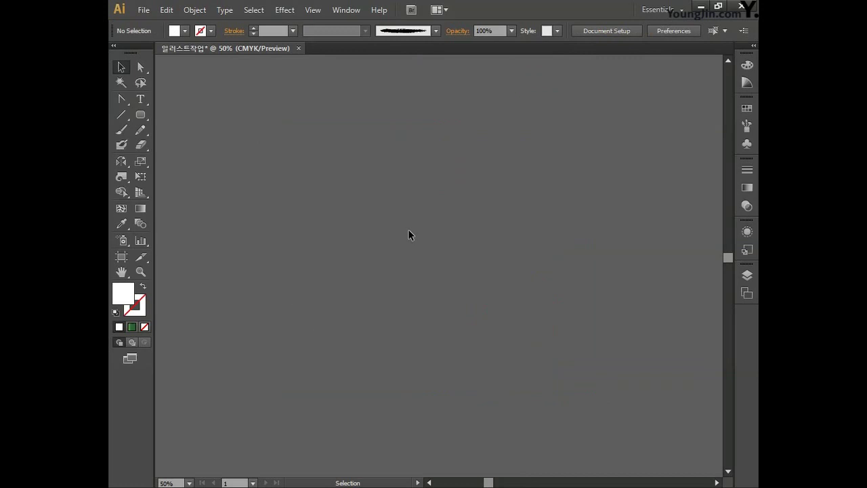
- Draw a circle on an empty area of the canvas and fill it with white, C 0, M 0, Y 0, K 0
left_click_drag(147, 118, 199, 142)
left_click_drag(352, 191, 488, 318)
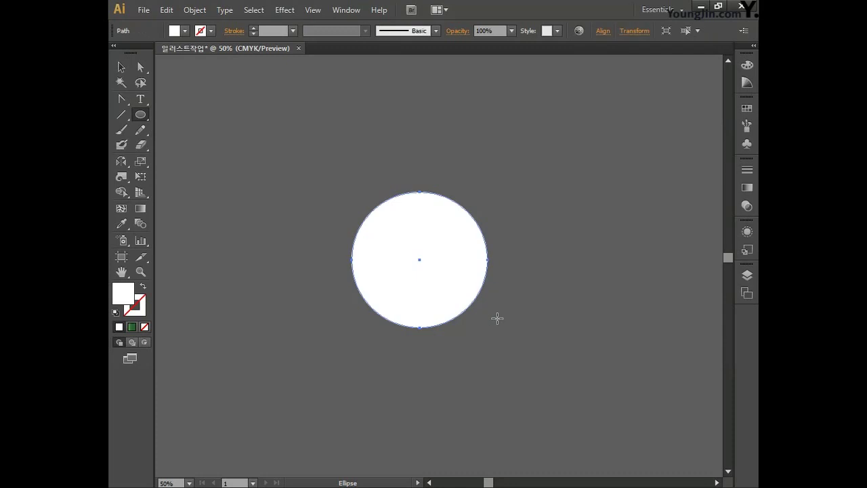
double_click(123, 292)
left_click(702, 263)
type("0")
key("Tab")
type("0")
key("Tab")
type("0")
key("Tab")
type("0")
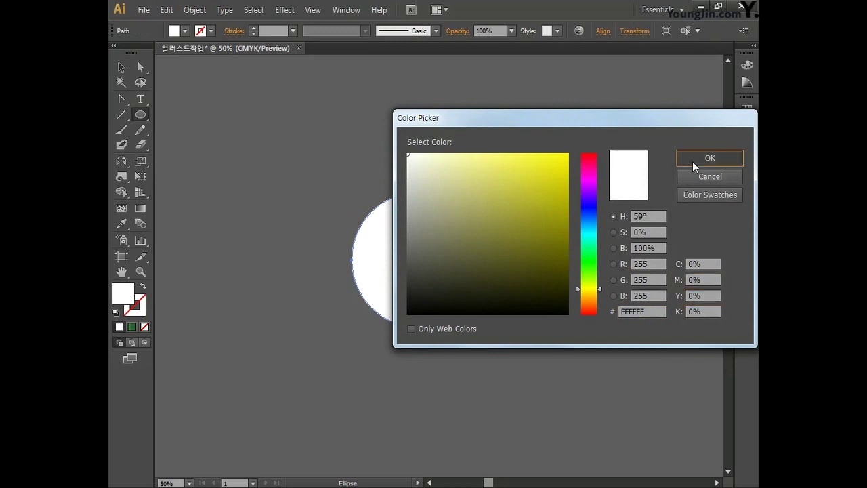
left_click(692, 161)
- Set the circle's stroke color to olive green, C 40, M 10, Y 100, K 30
double_click(143, 305)
key("Tab")
type("40")
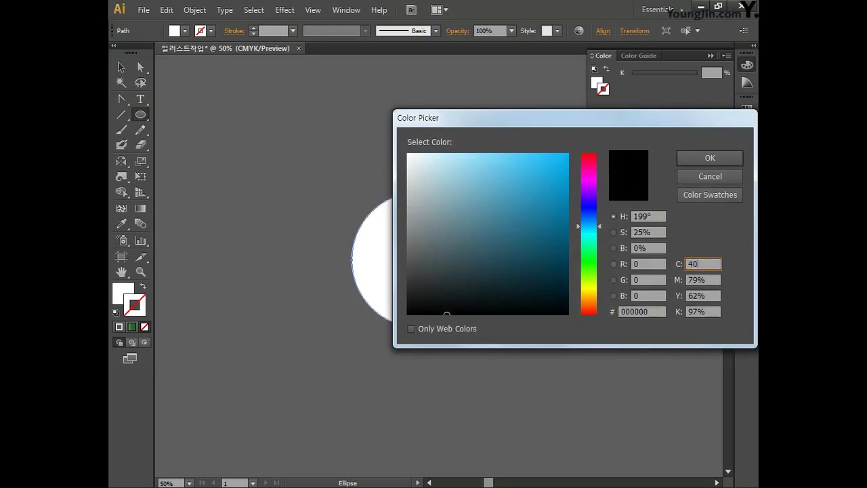
key("Tab")
type("10")
key("Tab")
type("100")
key("Tab")
type("30")
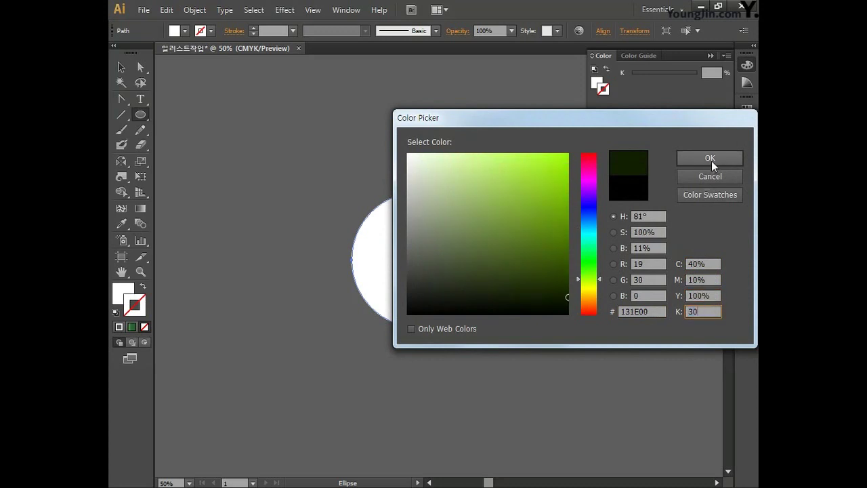
left_click(711, 159)
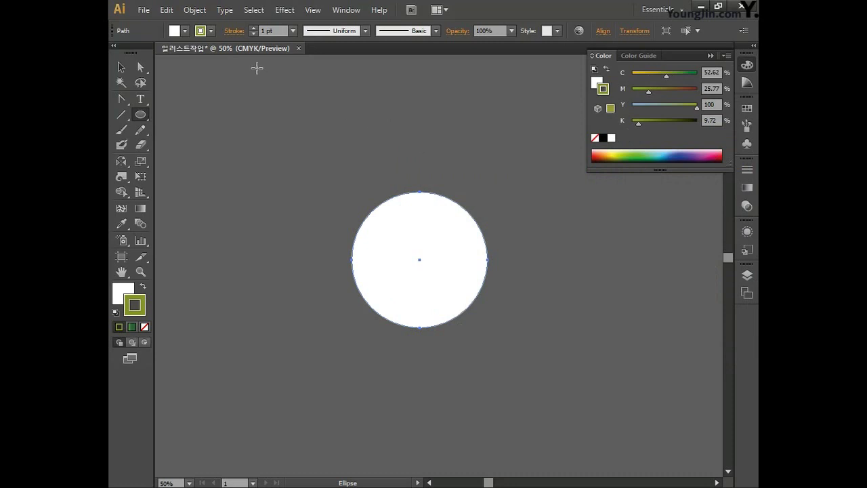
- Increase the circle's stroke weight to 29 pt
left_click(252, 29)
left_click(252, 28)
left_click(252, 29)
left_click(252, 28)
left_click(252, 28)
left_click(252, 28)
left_click(252, 29)
left_click(252, 28)
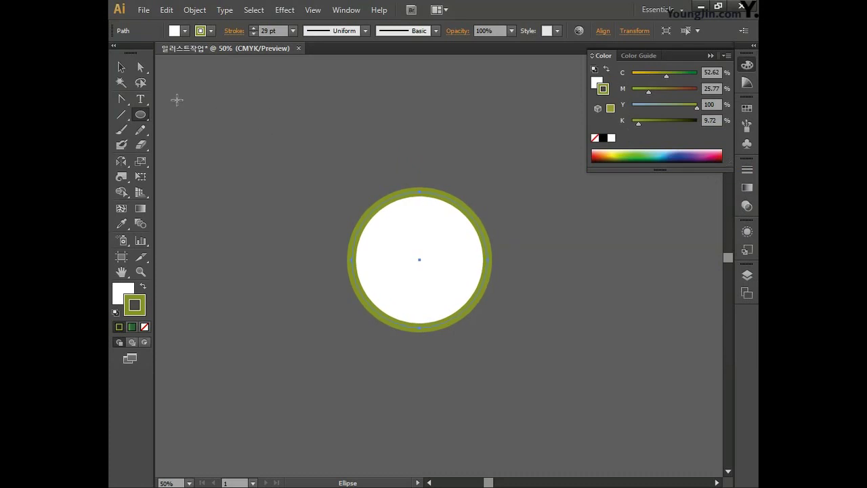
- Add a concentric copy of the green-outlined circle, scaled uniformly to 70%
left_click(122, 67)
double_click(140, 161)
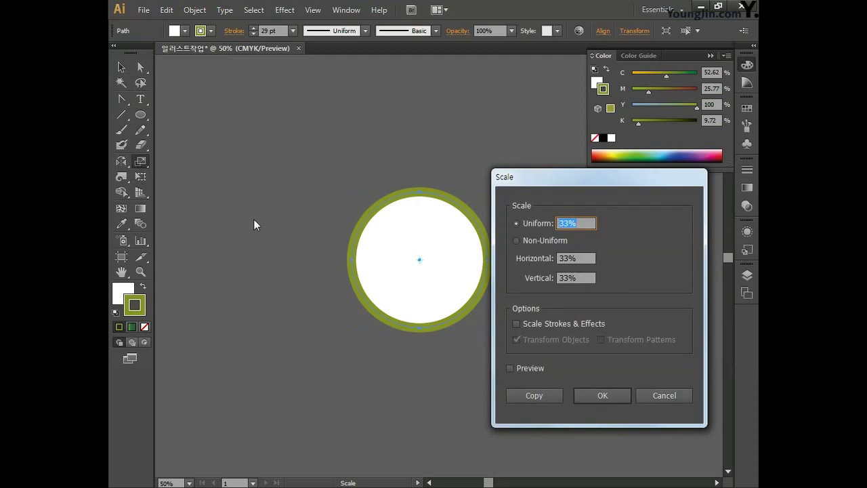
left_click(583, 224)
double_click(583, 224)
type("70")
left_click(529, 396)
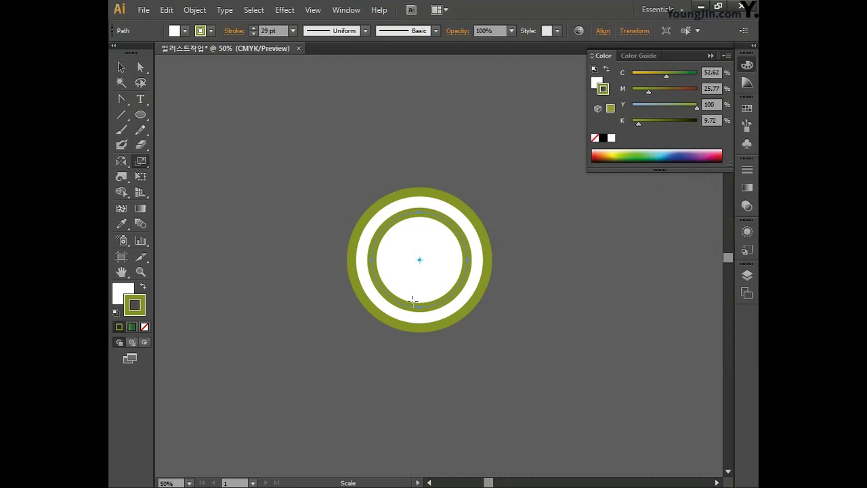
- Draw a smaller circle touching the top of the ring and align all three circles by horizontal center, relative to the selection
left_click(147, 116)
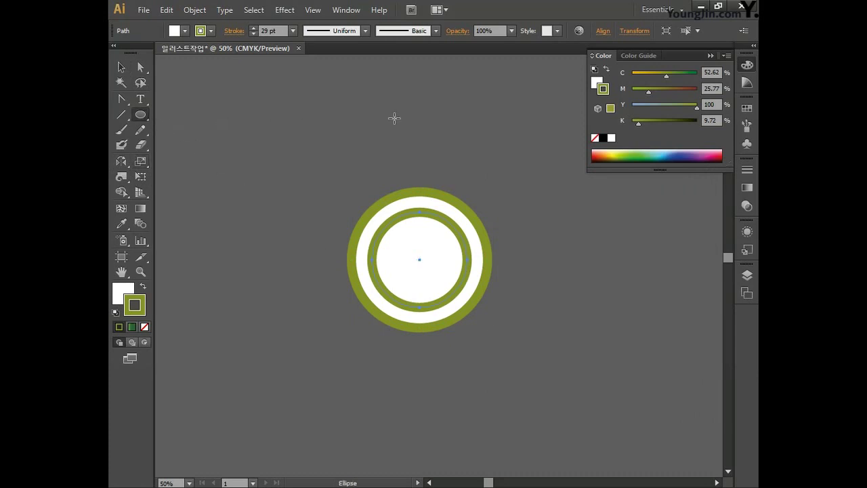
left_click_drag(390, 105, 465, 187)
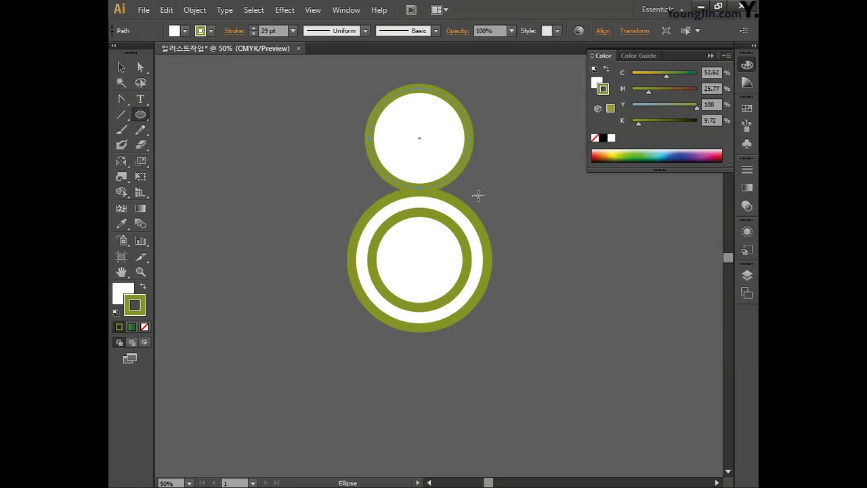
left_click(121, 67)
left_click_drag(332, 78, 536, 210)
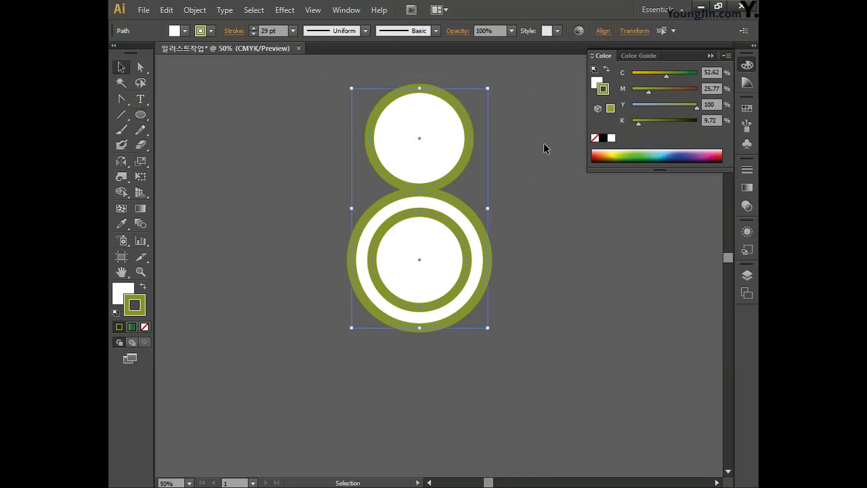
left_click(351, 11)
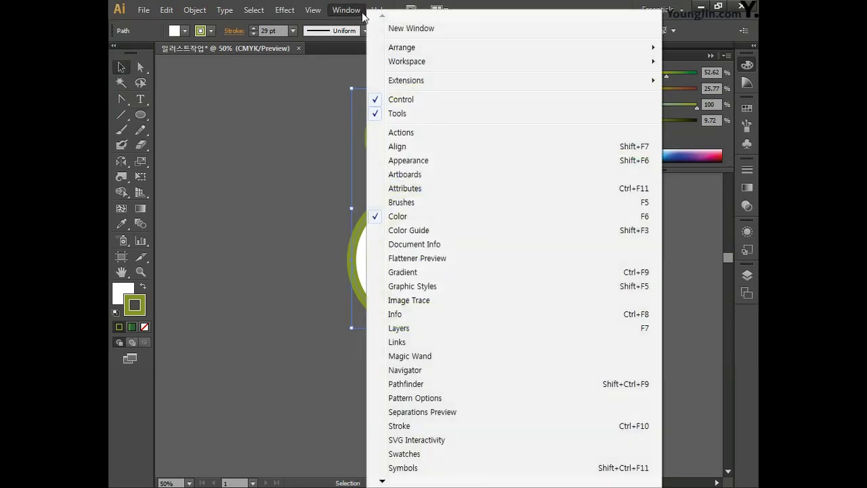
left_click(407, 146)
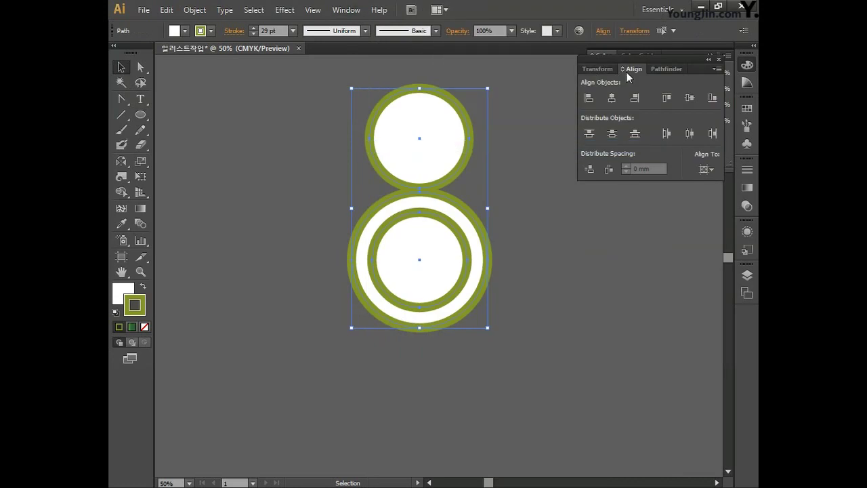
left_click(707, 170)
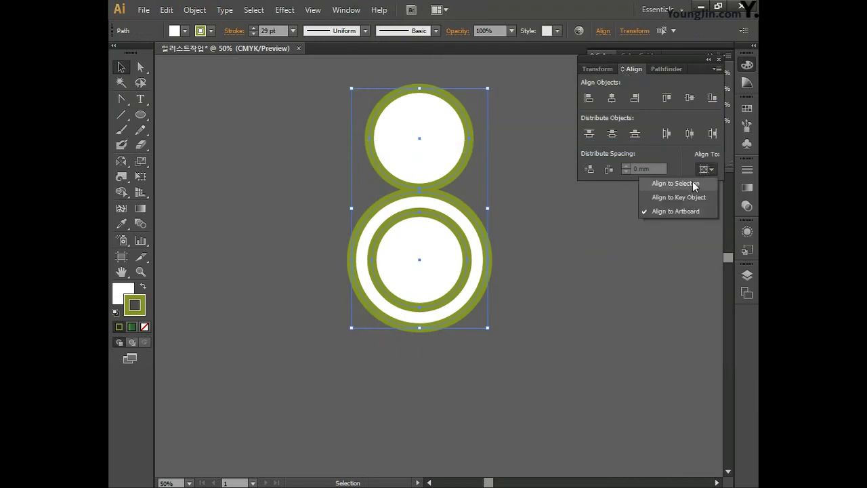
left_click(692, 186)
left_click(612, 97)
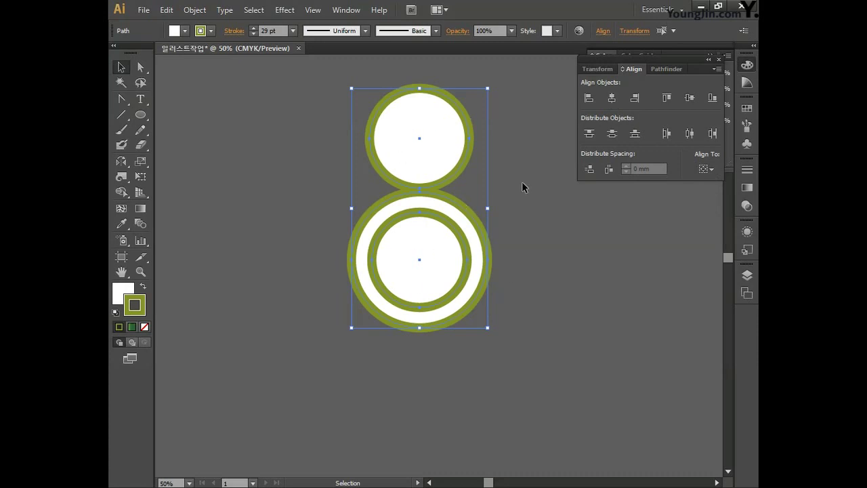
- Convert the upper circle's bottom anchor to a corner point and move it straight down into the inner ring, forming a teardrop petal
left_click_drag(121, 102, 203, 145)
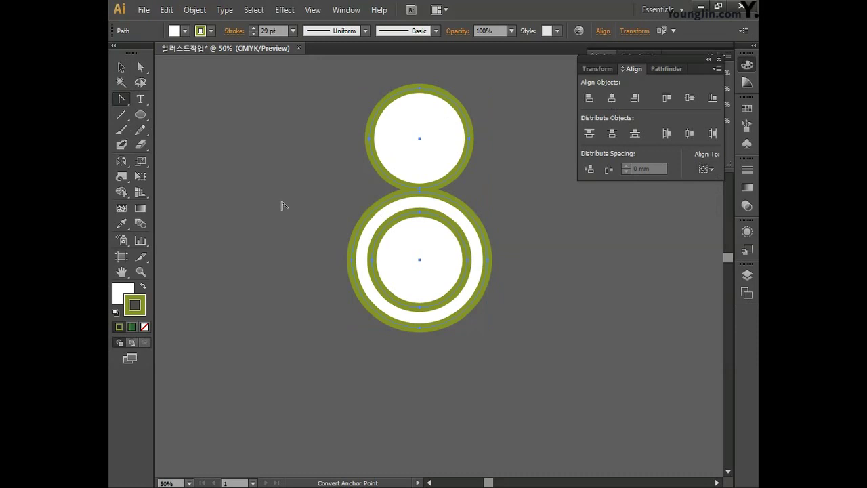
left_click(421, 192)
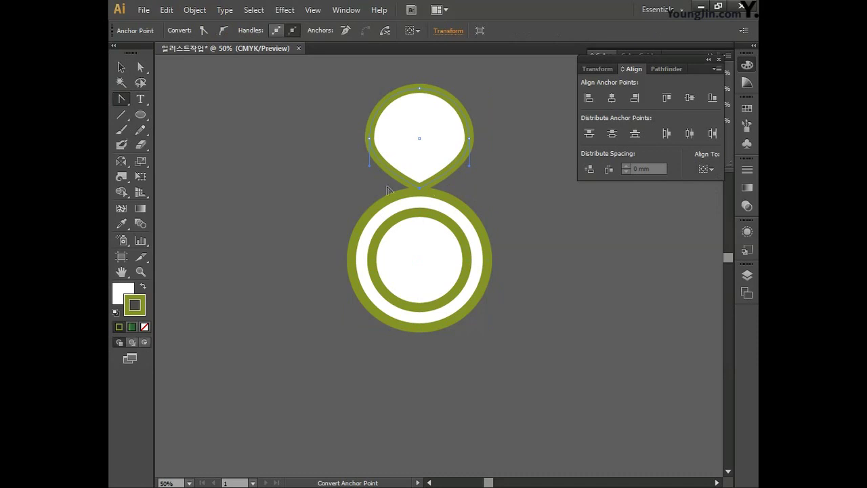
left_click(141, 68)
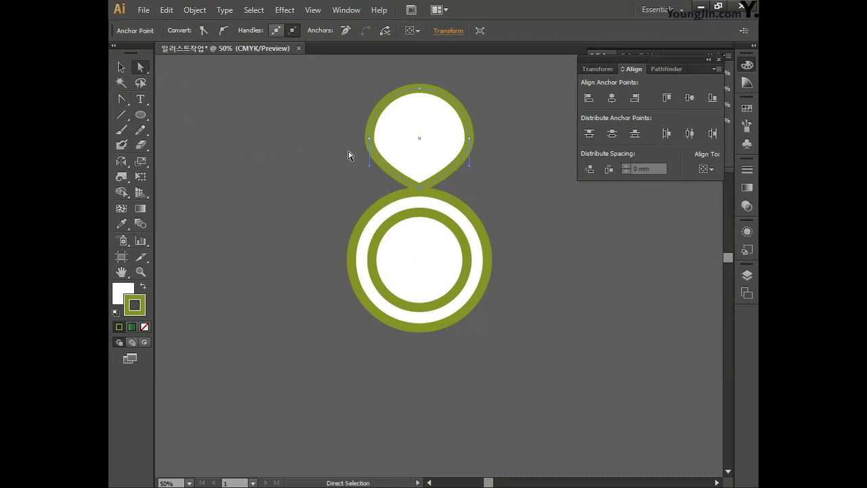
left_click(375, 176)
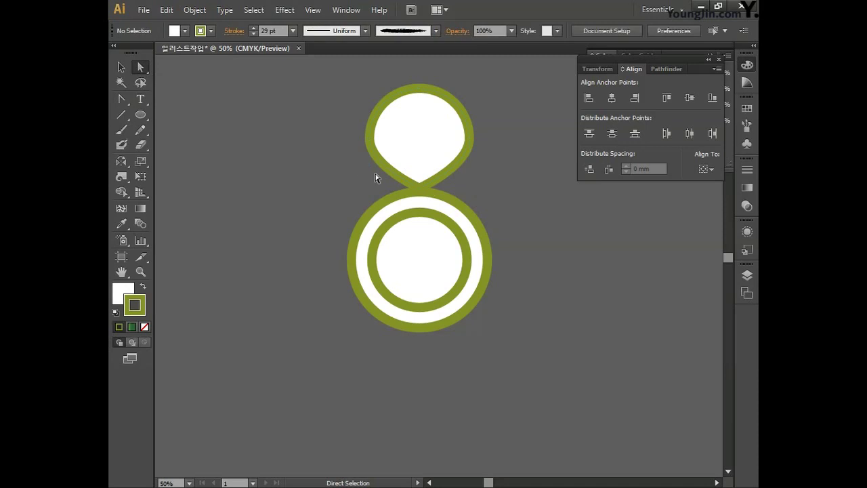
left_click(420, 189)
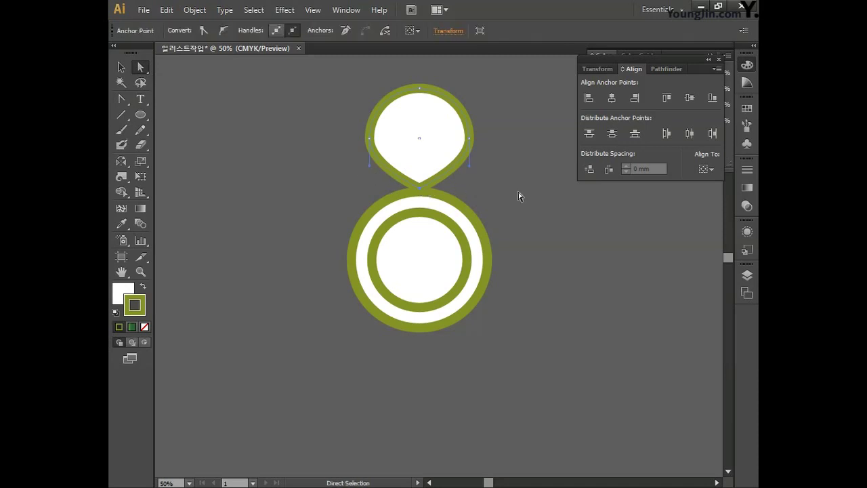
key("Down")
key("Down")
key("Down")
key("Down")
key("Down")
key("Down")
key("Down")
key("Down")
key("Down")
key("Down")
key("Down")
key("Down")
key("Down")
key("Down")
key("Down")
key("Down")
key("Down")
key("Down")
key("Down")
key("Down")
key("Down")
key("Down")
key("Down")
key("Down")
key("Down")
key("Down")
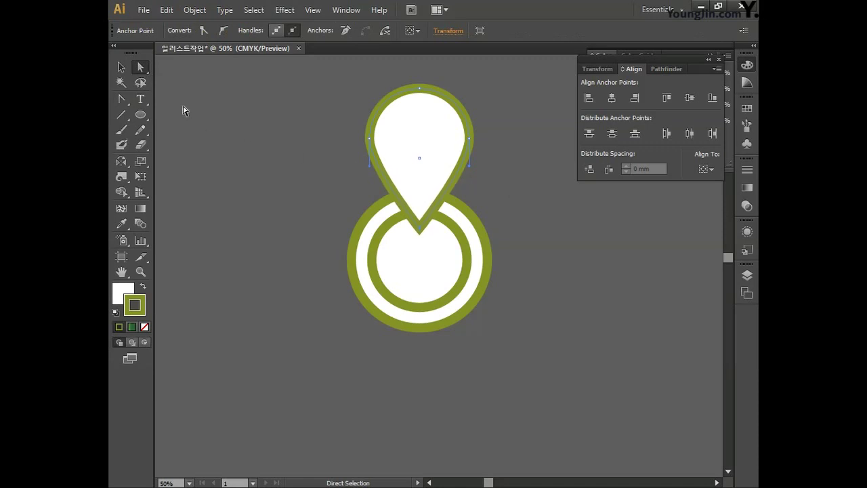
left_click(121, 67)
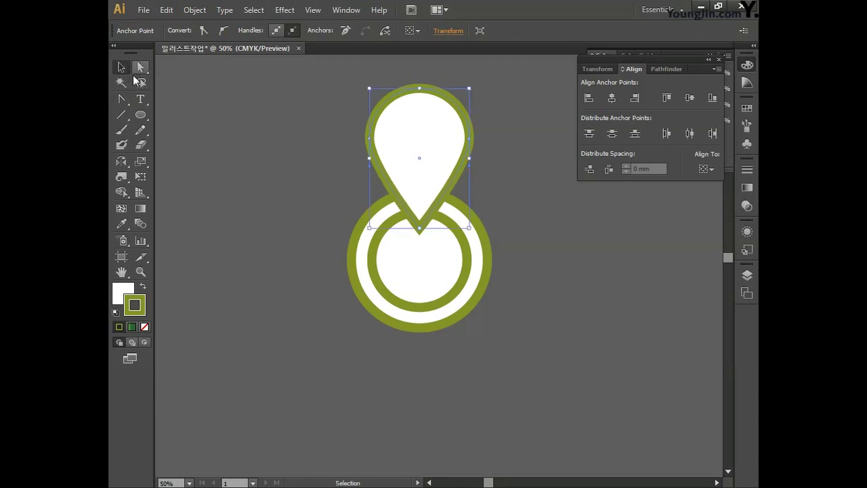
left_click(309, 178)
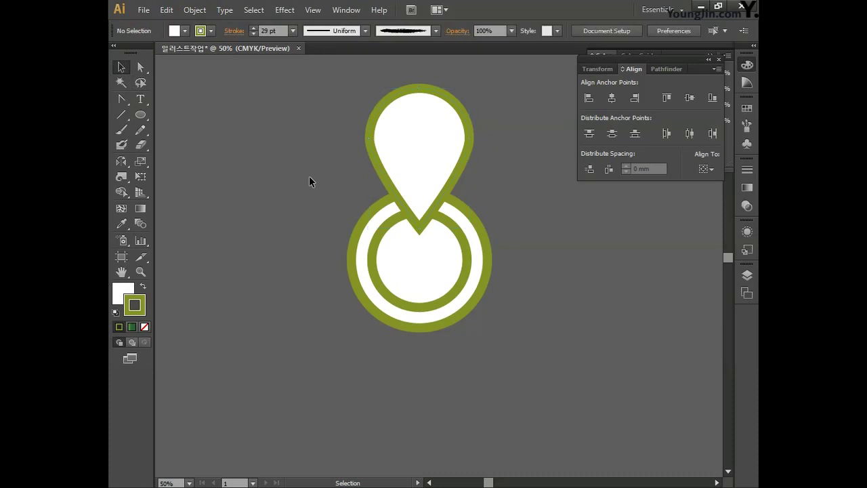
- Create a smaller teardrop inside the petal with Offset Path, using a negative offset of about 20 mm and round joins
left_click_drag(321, 100, 502, 156)
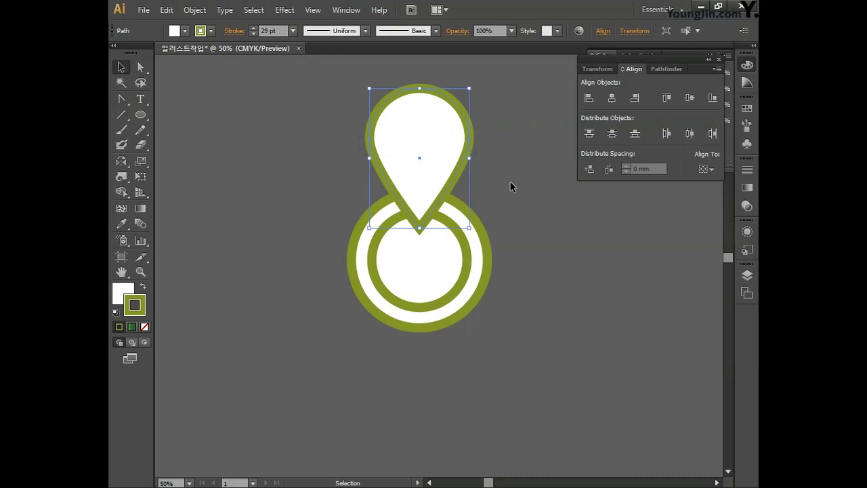
left_click(197, 10)
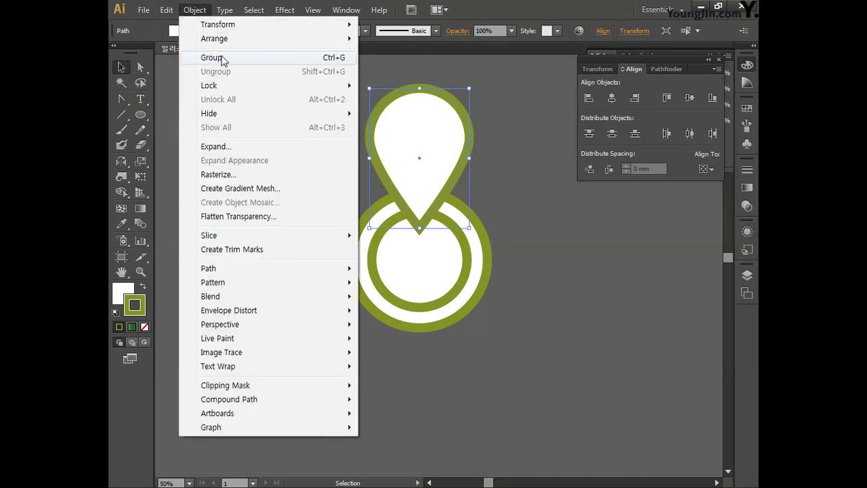
mouse_move(258, 269)
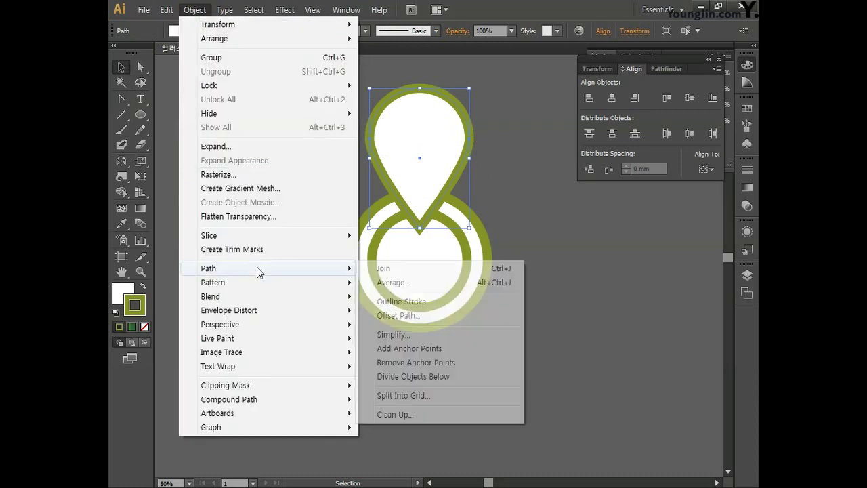
left_click(405, 316)
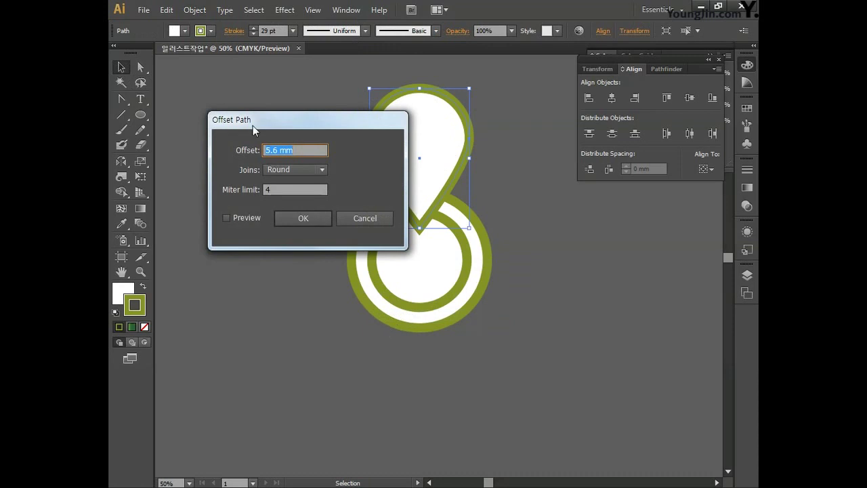
left_click_drag(296, 129, 234, 339)
left_click(240, 404)
type("-17")
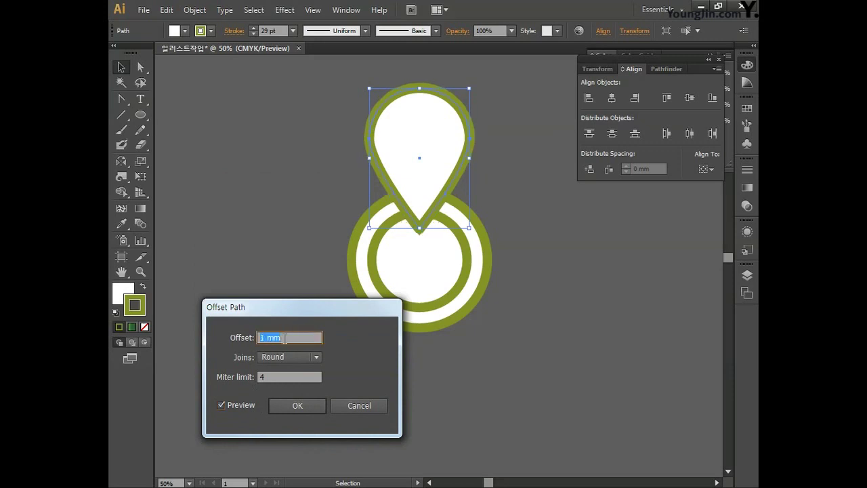
key("Down")
key("Down")
key("Down")
key("Down")
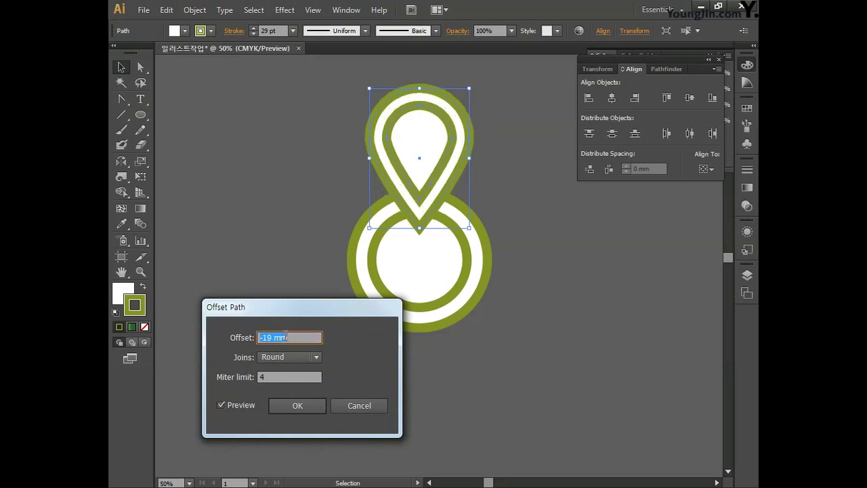
left_click(298, 409)
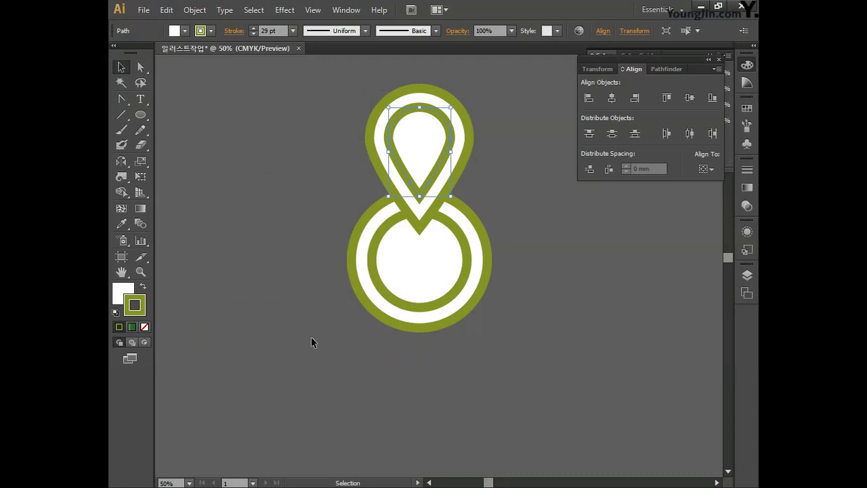
- Send both teardrop shapes to the back, behind the concentric circles
left_click_drag(322, 95, 499, 164)
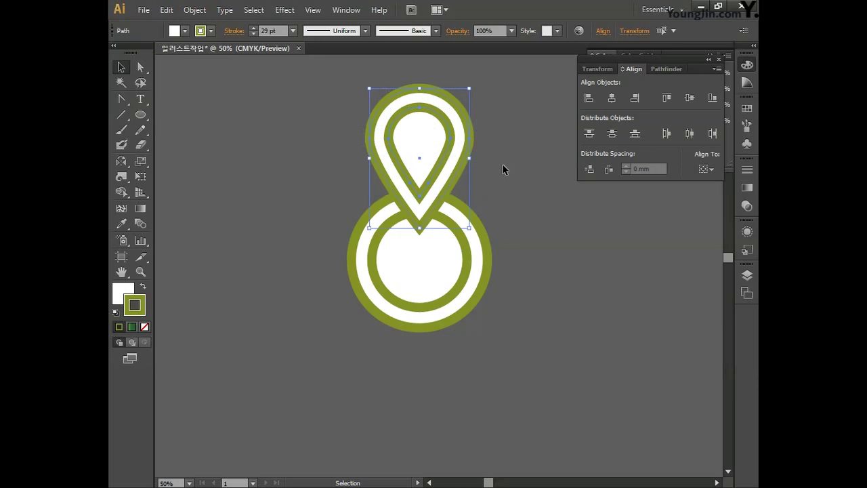
right_click(452, 166)
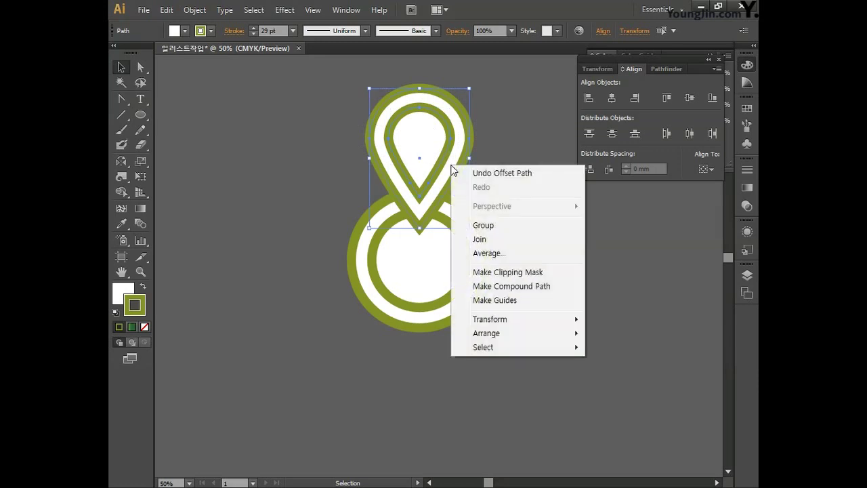
mouse_move(479, 333)
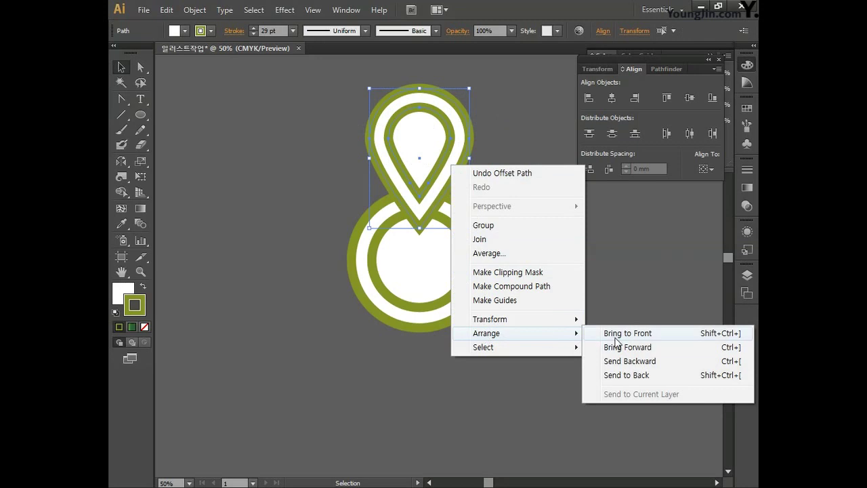
left_click(622, 375)
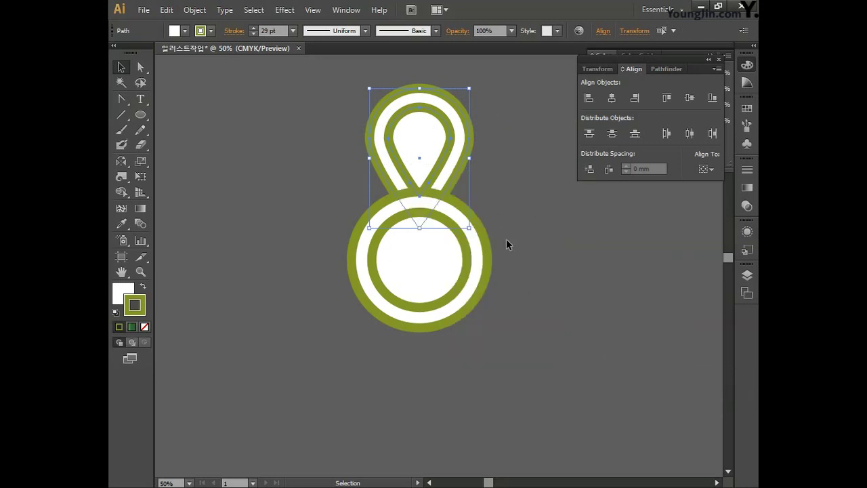
- Turn on Smart Guides and make a copy of the double teardrop petal rotated 60° about the center of the circles
left_click_drag(121, 162, 171, 163)
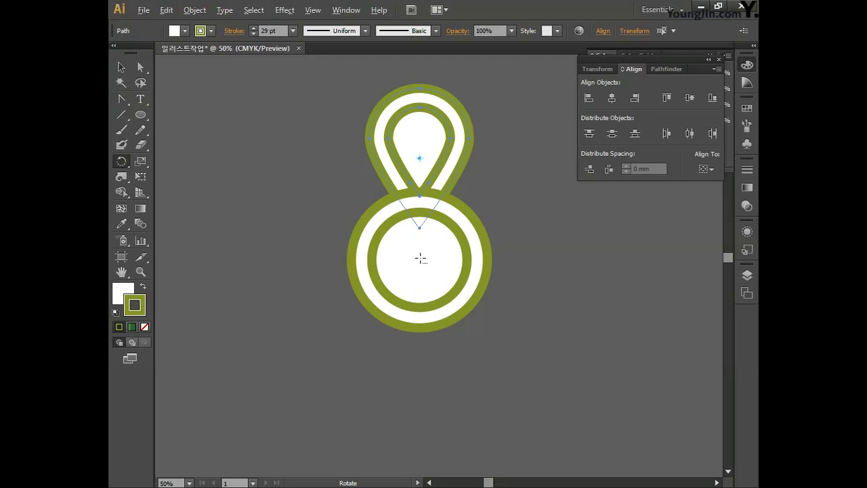
left_click(312, 10)
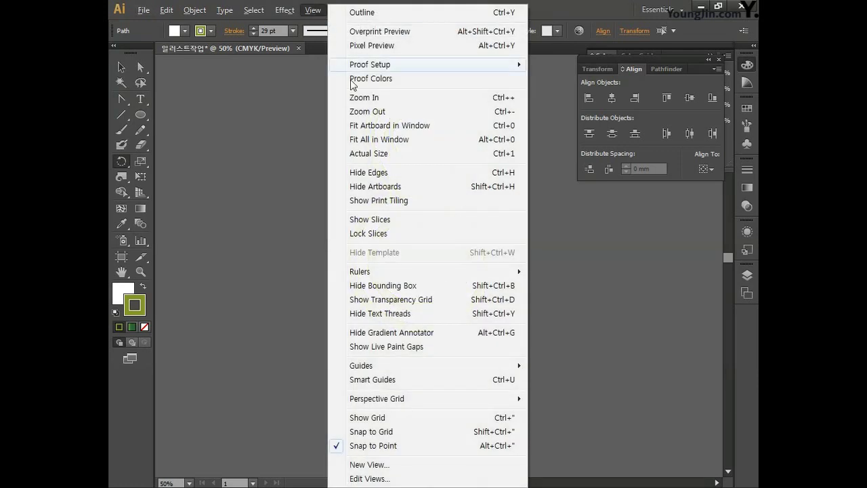
left_click(384, 380)
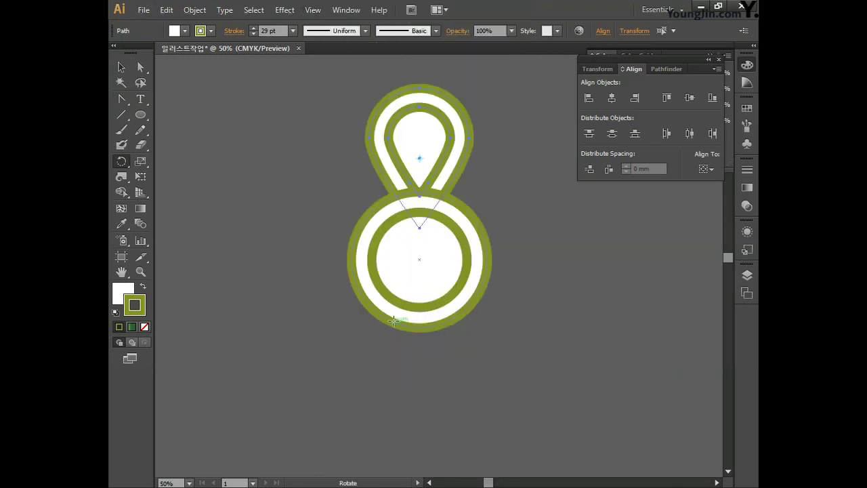
left_click(420, 258, "alt")
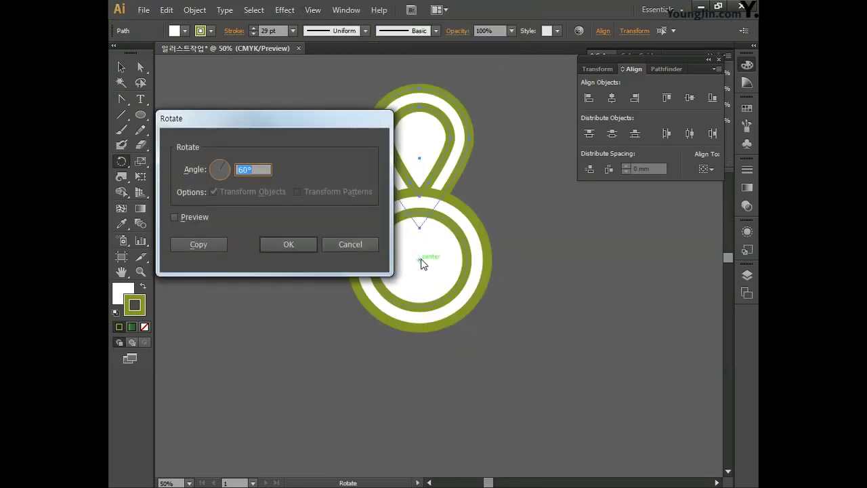
type("60")
left_click(196, 244)
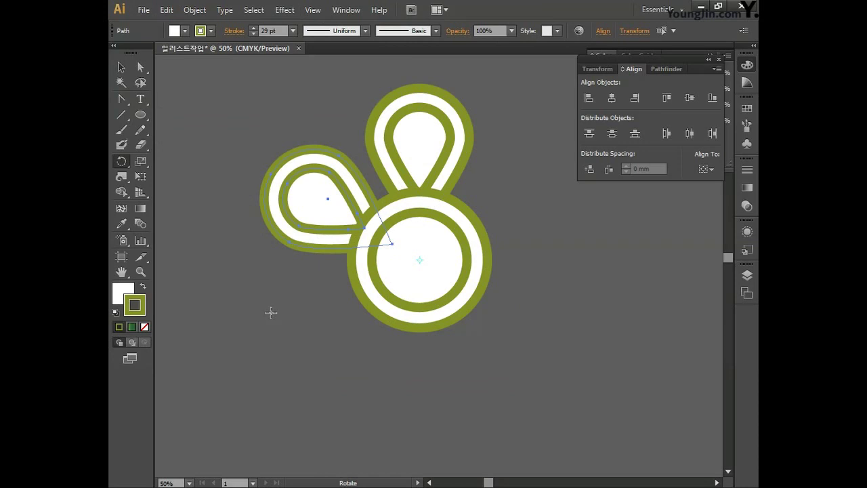
- Repeat the 60° rotated copy four more times to complete a ring of six petals around the circles
key("v")
key("ctrl+d")
key("ctrl+d")
key("ctrl+d")
key("ctrl+d")
key("r")
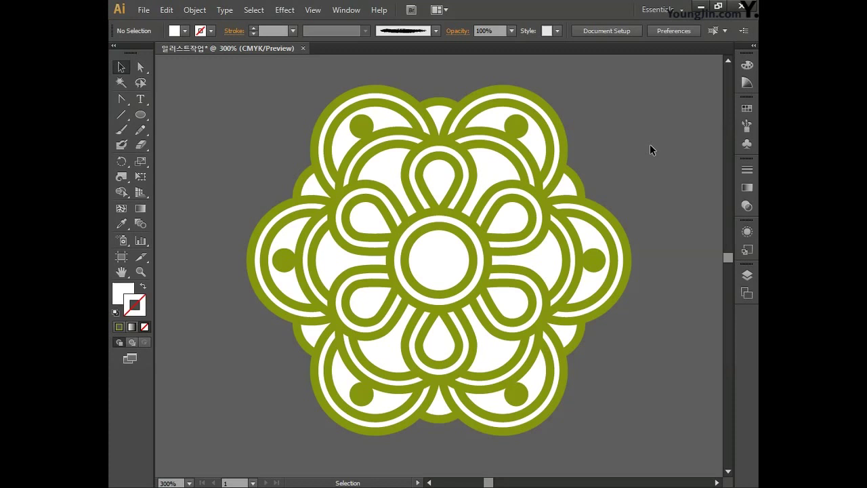
- Group all the shapes of the green six-petal flower ornament and deselect it
left_click_drag(656, 438, 211, 72)
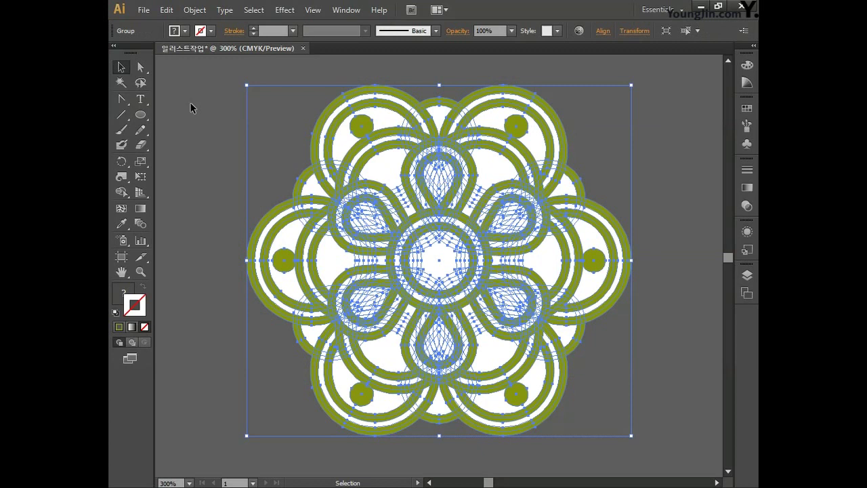
left_click(189, 112)
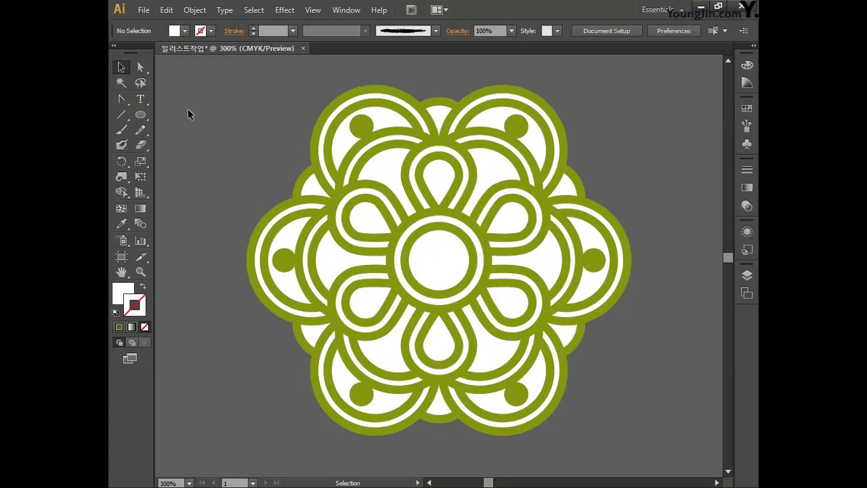
- Draw a closed five-point leaf outline with the Pen tool in an empty area beside the flower ornament
left_click_drag(199, 255, 499, 256)
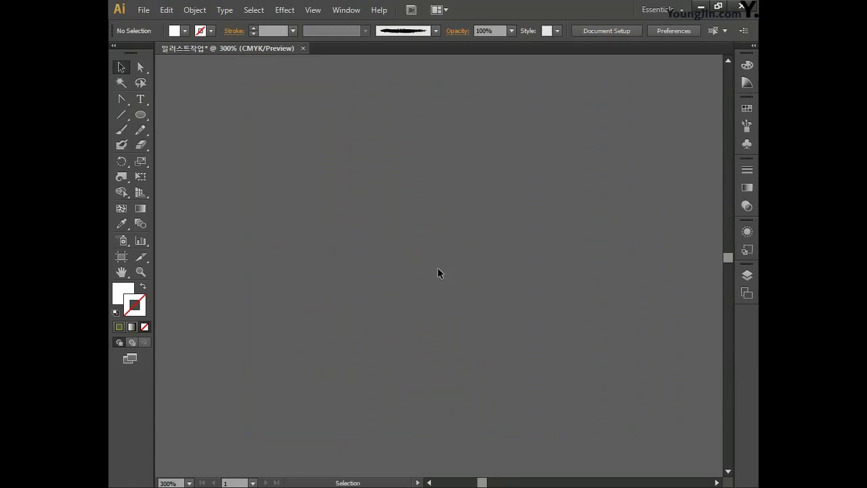
left_click_drag(121, 97, 178, 99)
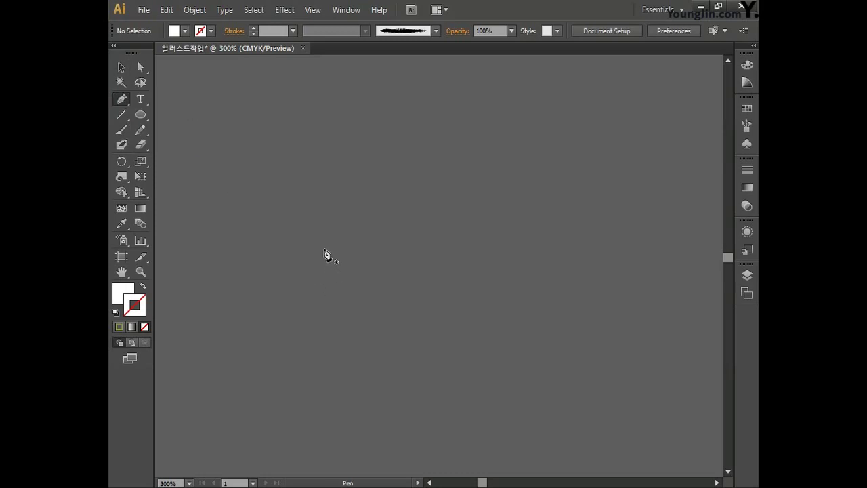
left_click(326, 260)
left_click(356, 188)
left_click(465, 188)
left_click(562, 154)
left_click(508, 313)
left_click(325, 260)
- Reposition the outline's anchor points and smooth them into a rounded leaf with a pointed tip at the upper right
left_click_drag(358, 189, 371, 180)
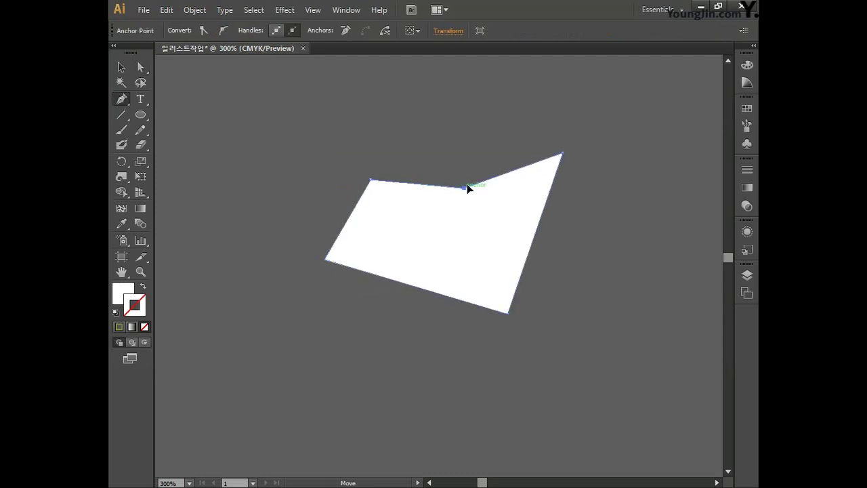
left_click_drag(465, 189, 480, 169)
left_click_drag(325, 261, 317, 283)
left_click_drag(508, 313, 418, 316)
left_click_drag(317, 284, 301, 258)
left_click_drag(370, 180, 402, 166)
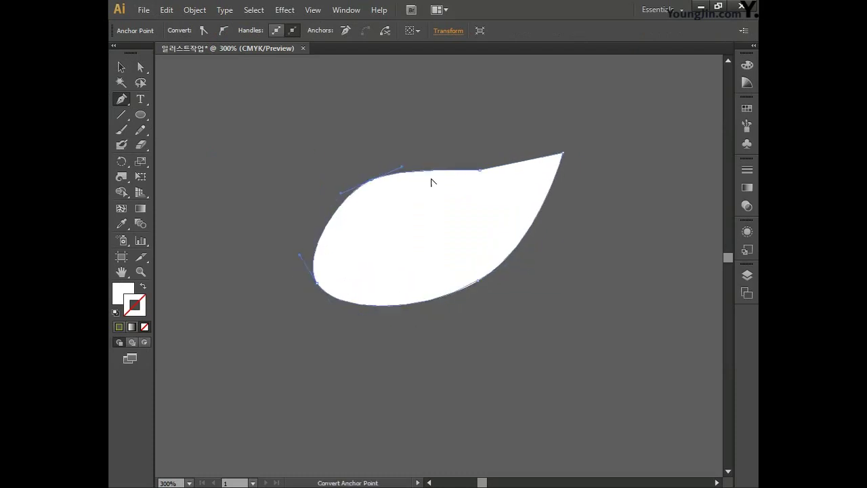
mouse_move(501, 175)
left_mouse_down()
mouse_move(490, 176)
mouse_move(509, 175)
left_mouse_up()
left_click(390, 184, "ctrl")
- Refine the leaf's anchors and handles for a fuller lower curve, rounder base and gentle dip before the tip
left_click_drag(479, 280, 465, 296)
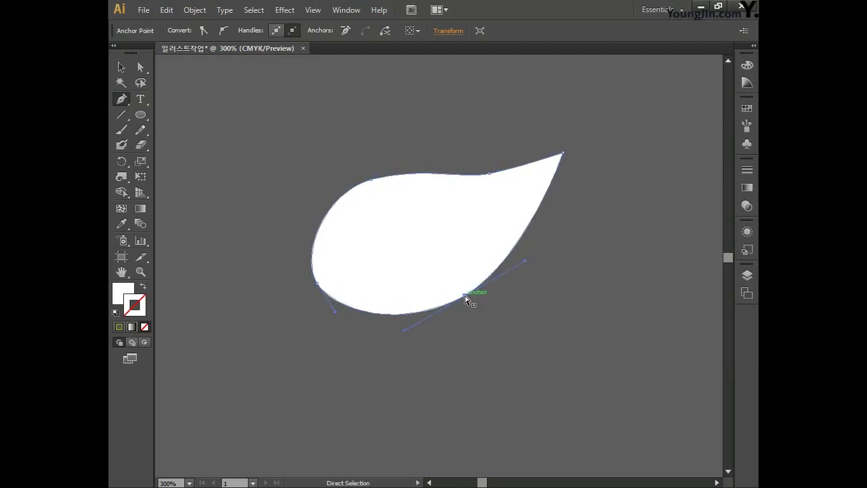
left_click_drag(404, 330, 394, 336)
left_click_drag(334, 312, 339, 324)
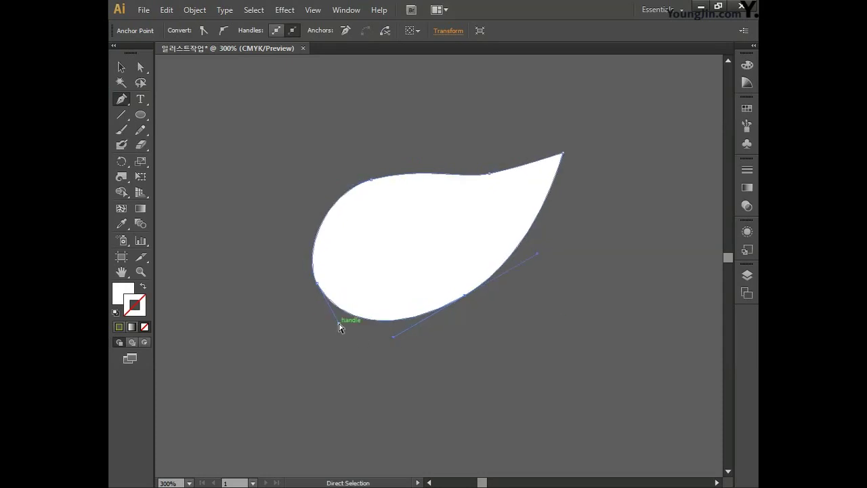
left_click_drag(316, 288, 309, 287)
left_click(372, 179, "ctrl")
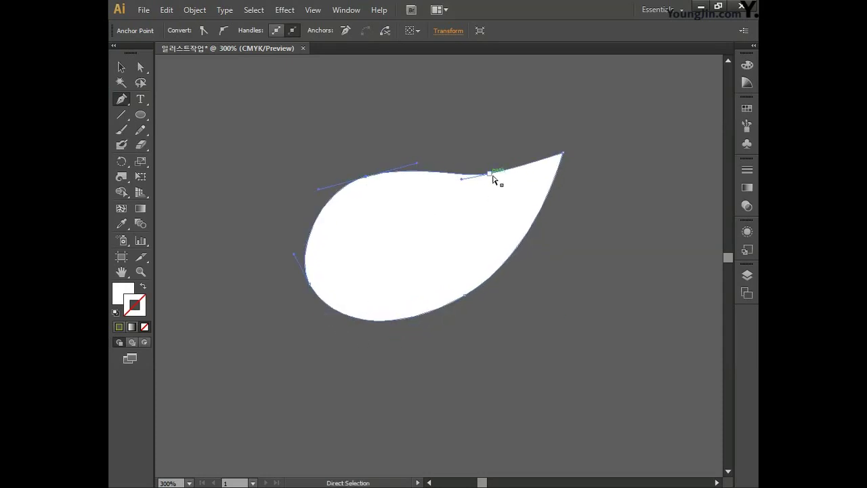
left_click_drag(480, 177, 487, 173)
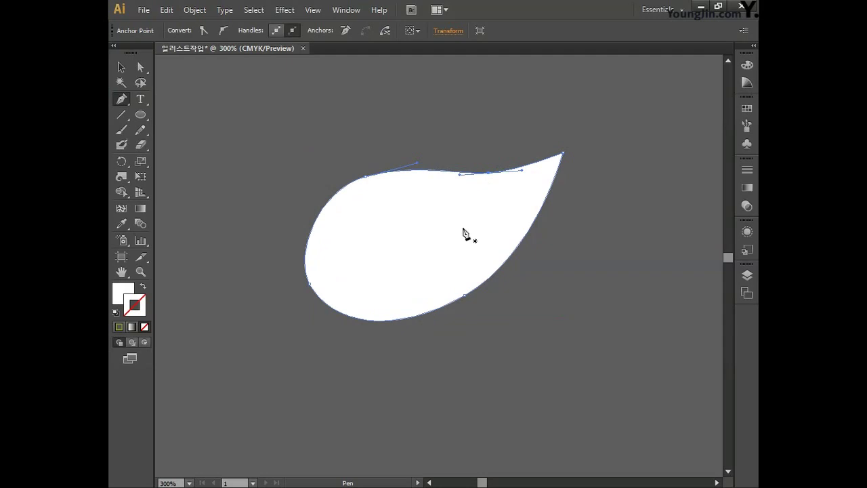
- Select the leaf shape and remove its white fill
key("v")
left_click_drag(305, 122, 541, 342)
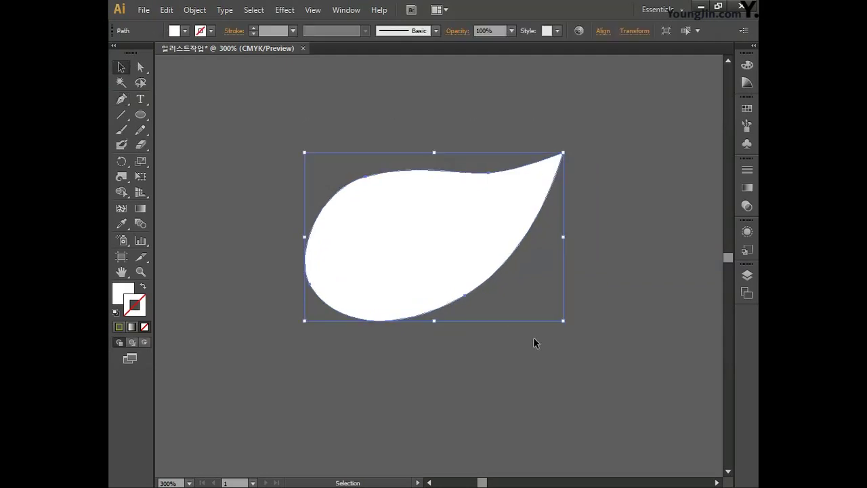
left_click(126, 297)
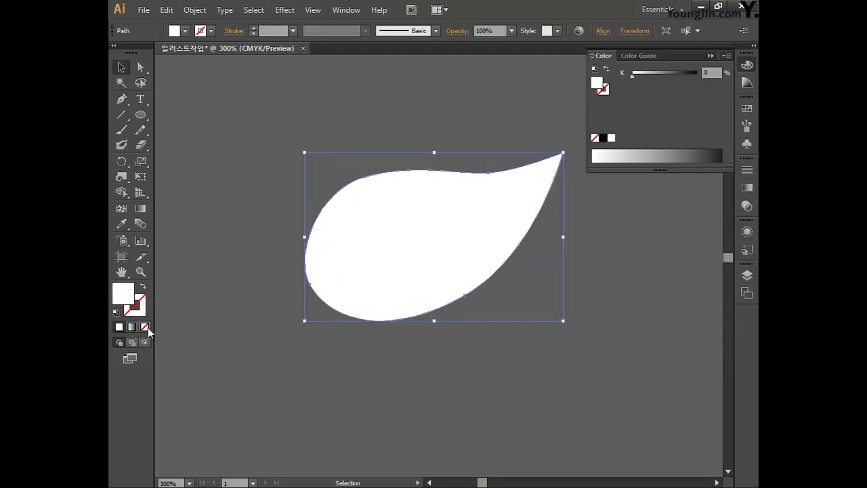
left_click(146, 327)
- Set the leaf's stroke color to C 15%, M 0%, Y 40%, K 0%
double_click(142, 309)
double_click(712, 265)
type("15")
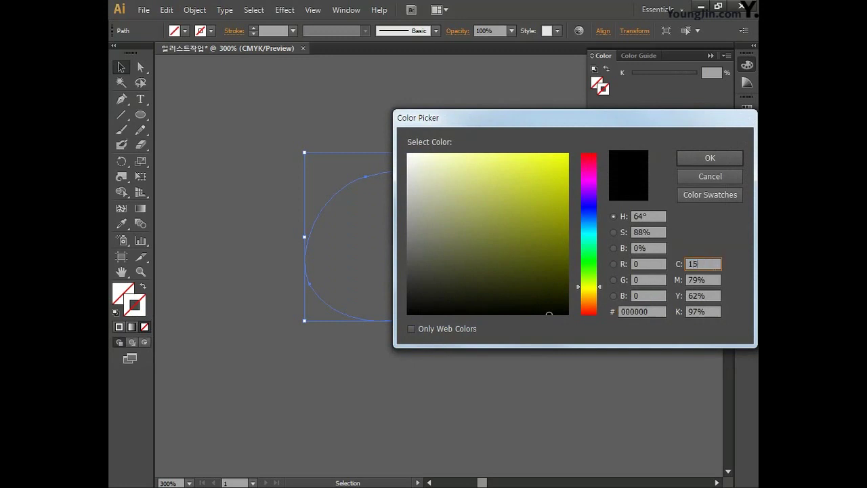
key("Tab")
type("0")
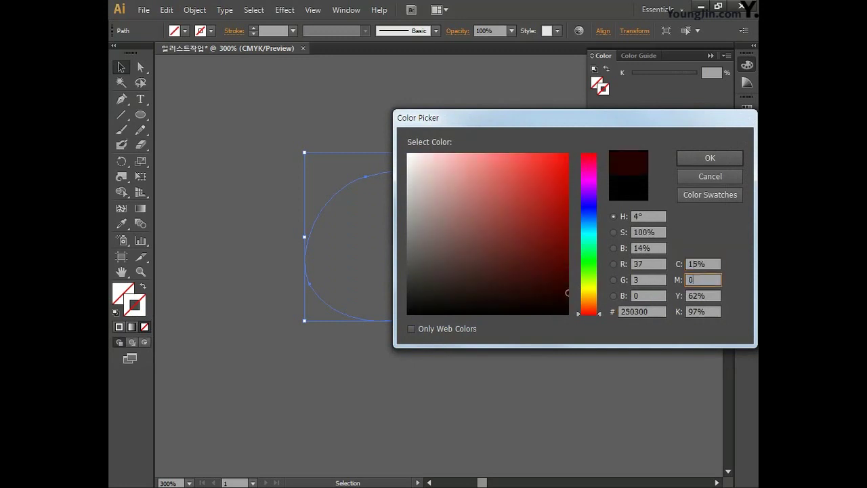
key("Tab")
type("40")
key("Tab")
type("0")
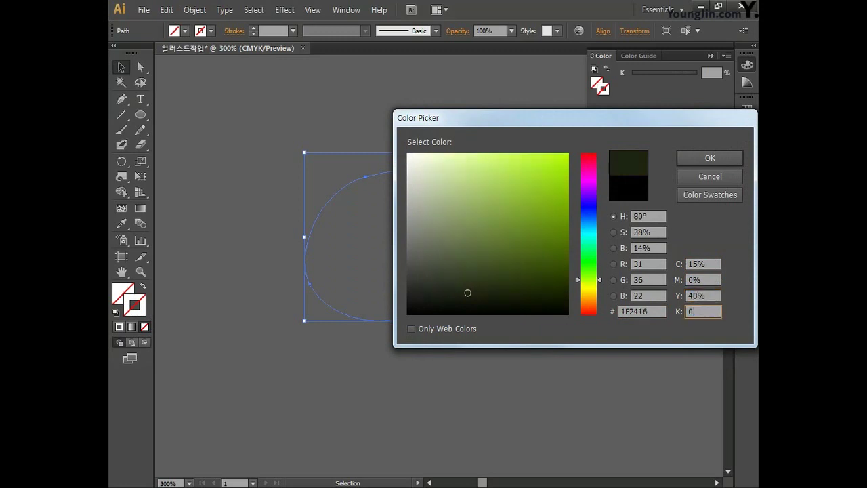
left_click(711, 158)
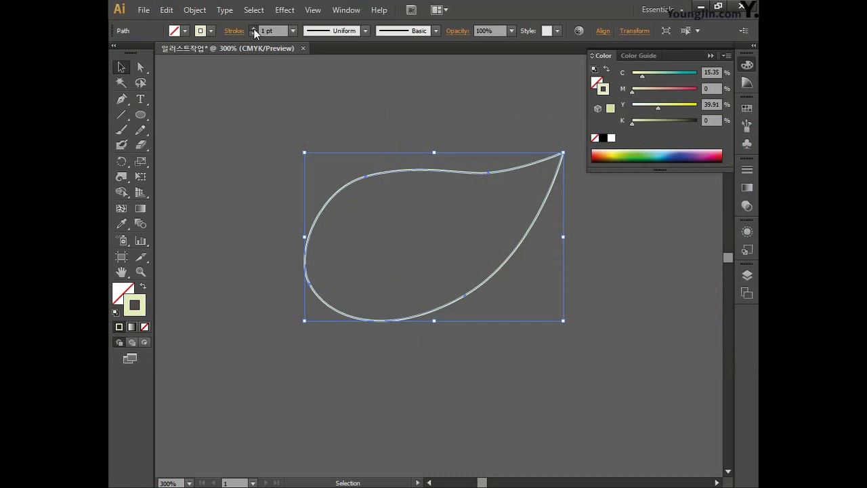
- Set the leaf's stroke weight to 14 pt and move the leaf slightly up and to the right
left_click(254, 29)
left_click(254, 29)
left_click(254, 28)
left_click(254, 29)
left_click(254, 28)
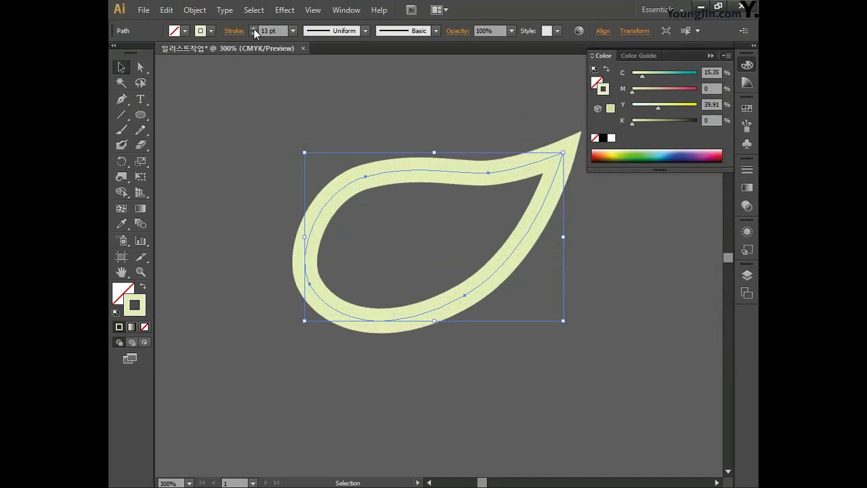
left_click(254, 28)
left_click(253, 29)
left_click(253, 28)
left_click(254, 28)
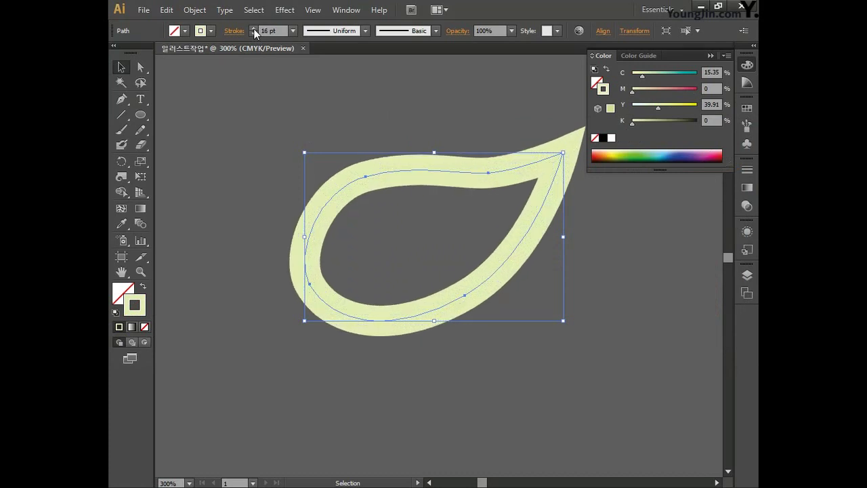
left_click(254, 34)
left_click(254, 34)
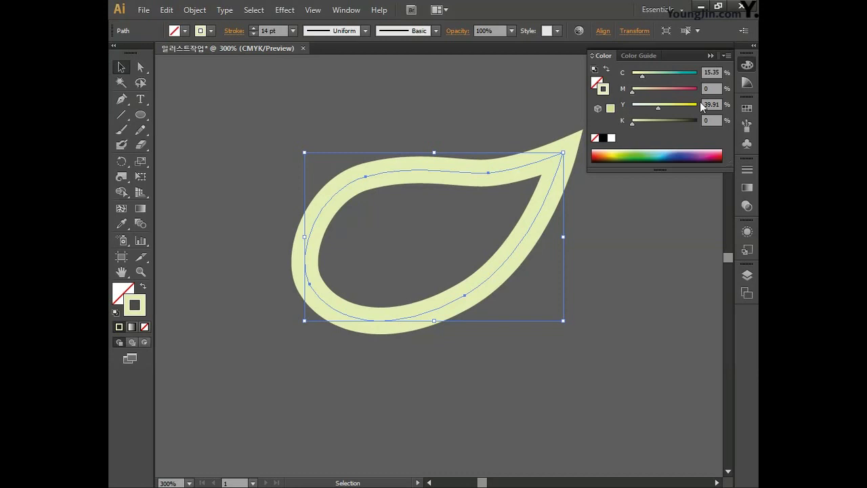
left_click(748, 65)
left_click_drag(521, 321, 564, 305)
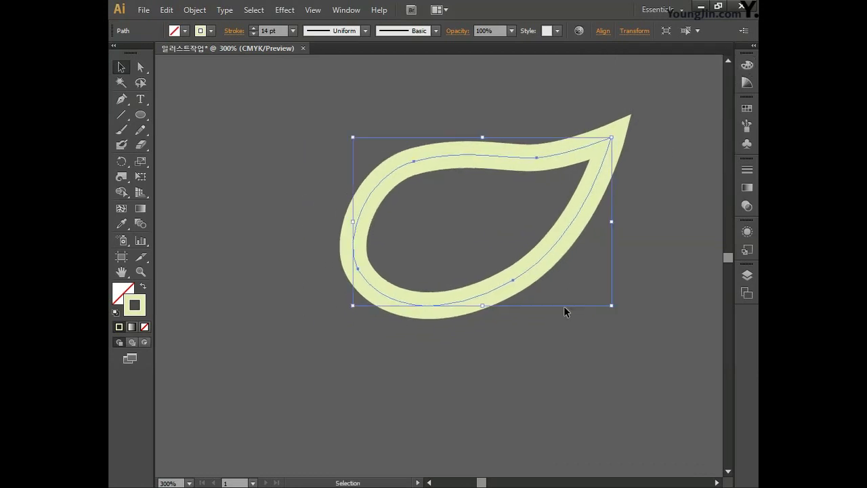
- Draw a narrow triangular stem from below the leaf's base into its center, and swap its stroke and fill colors
left_click(121, 99)
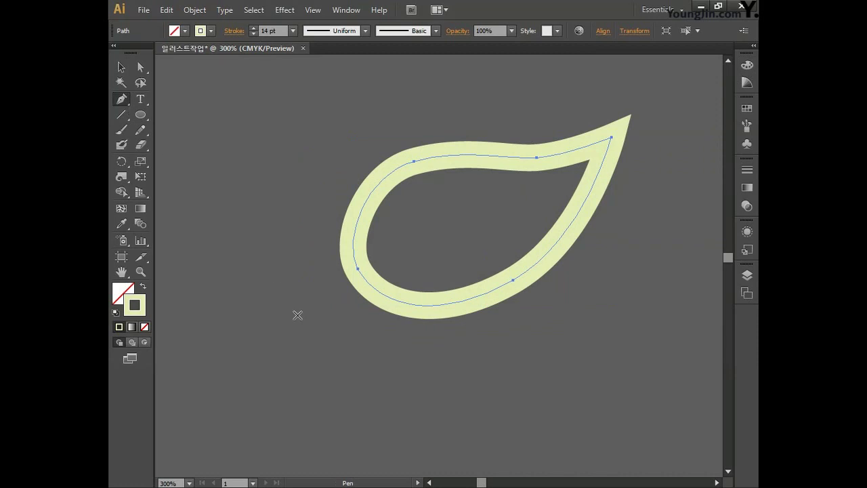
left_click(283, 334)
left_click(434, 231)
left_click_drag(318, 361, 300, 352)
left_click(283, 333)
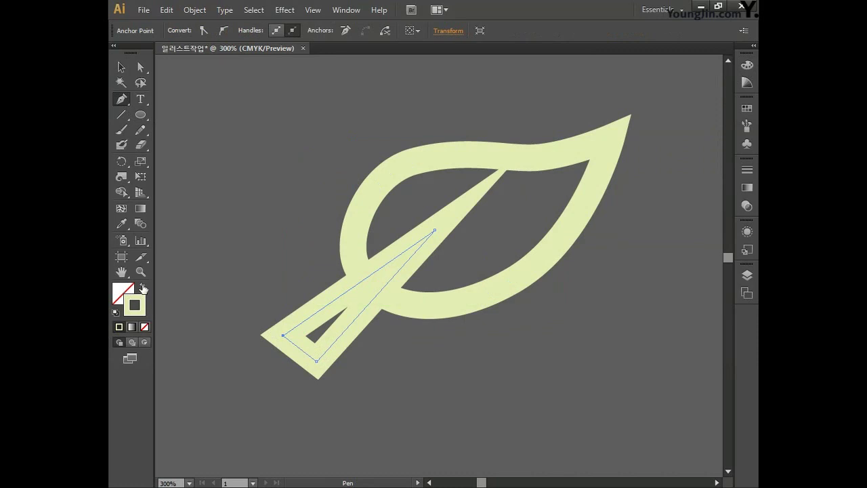
left_click(142, 287)
- Bend the stem's long edges into a tapered curve and adjust the position of its tip inside the leaf
key("a")
left_click(122, 99)
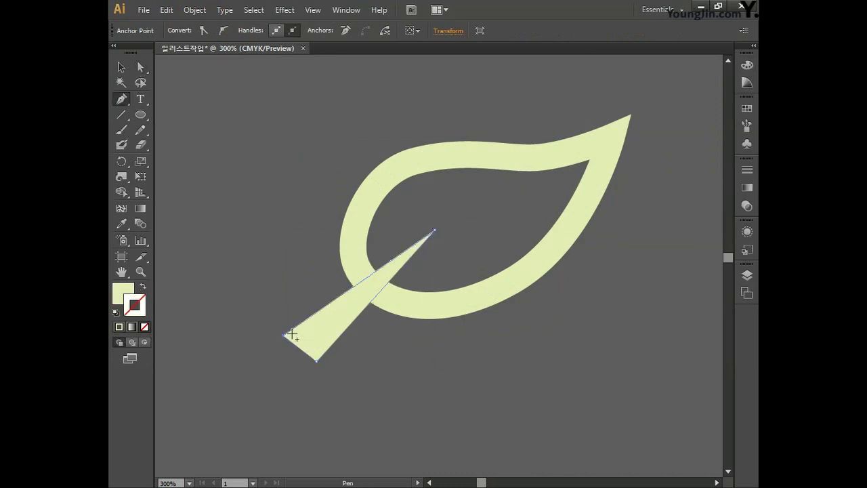
left_click_drag(300, 348, 337, 346)
left_click_drag(283, 335, 296, 305)
key("ctrl+z")
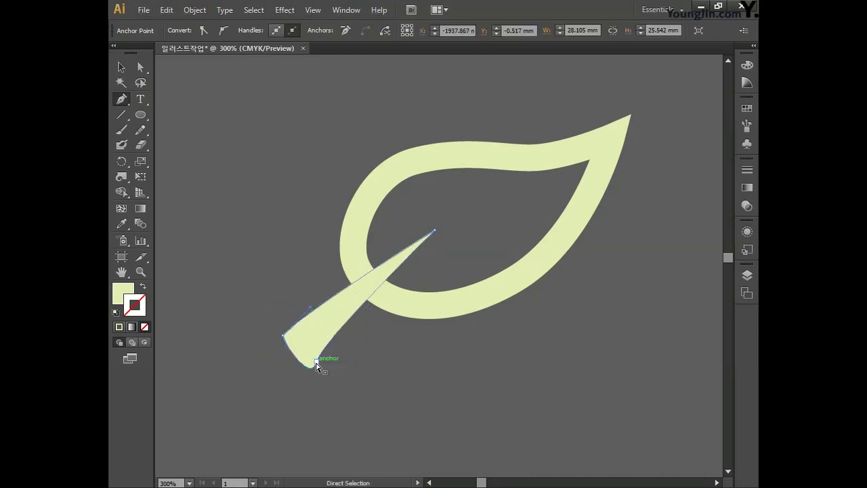
key("ctrl+z")
left_click_drag(316, 372, 347, 319)
left_click_drag(435, 231, 453, 246)
left_click_drag(294, 333, 340, 245)
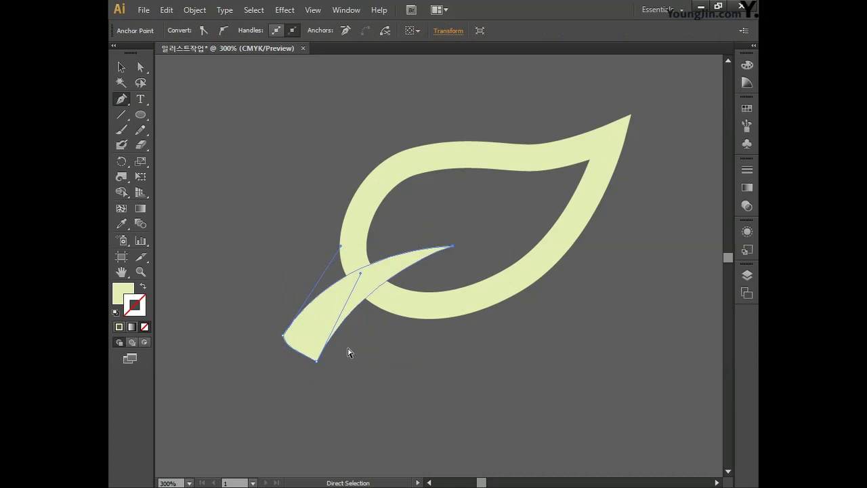
left_click_drag(453, 246, 446, 237)
left_click(284, 337)
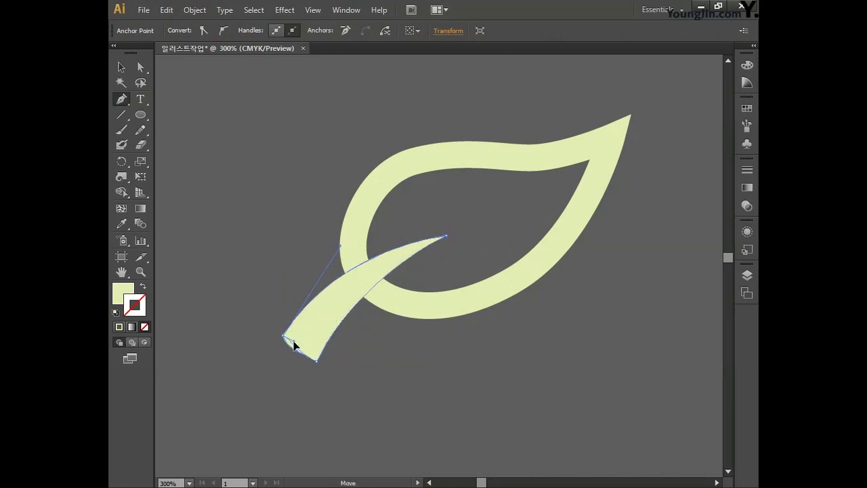
- Select the leaf and stem together and convert the leaf's stroke to a filled shape with Outline Stroke
left_click(126, 68)
left_click_drag(249, 121, 605, 388)
left_click(195, 10)
mouse_move(330, 270)
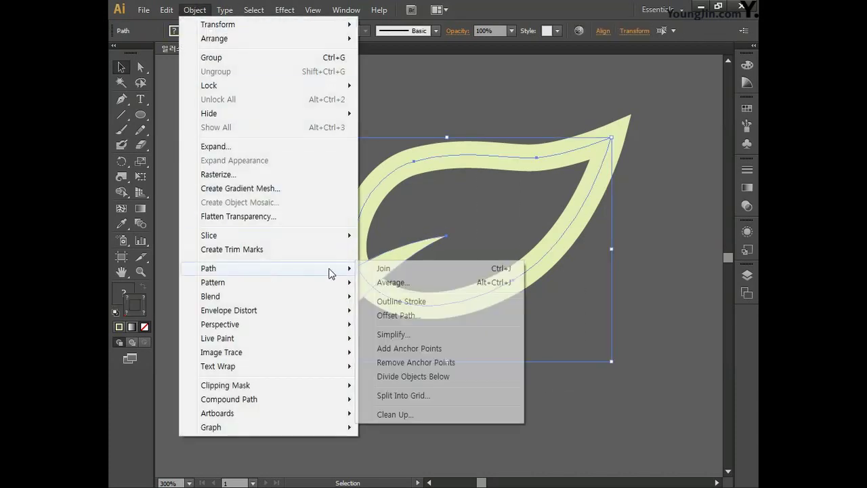
left_click(402, 304)
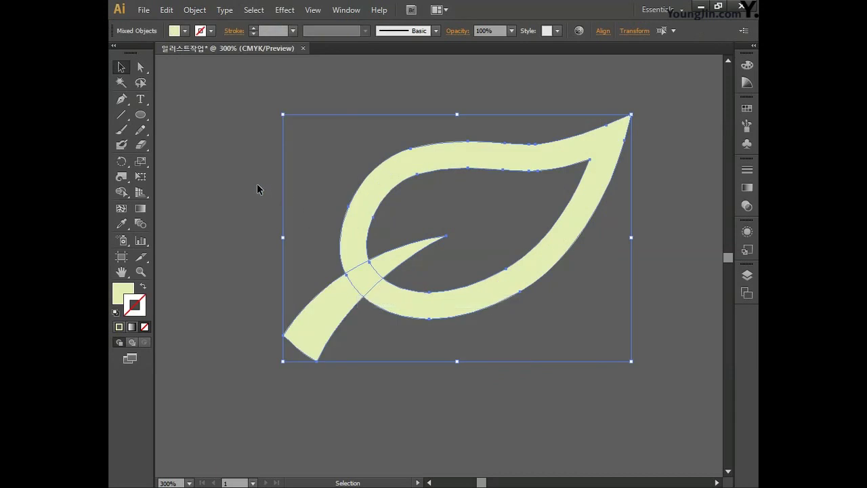
left_click(248, 149)
left_click_drag(246, 139, 500, 368)
left_click(499, 368)
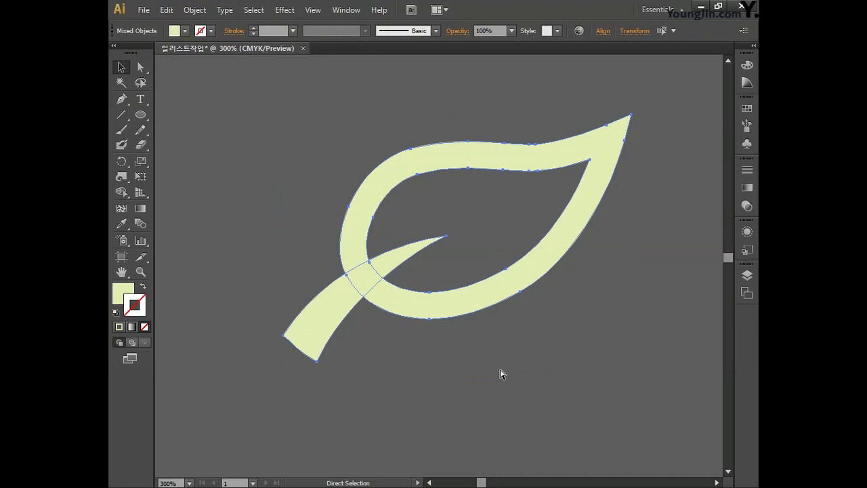
key("ctrl+a")
left_click(519, 376)
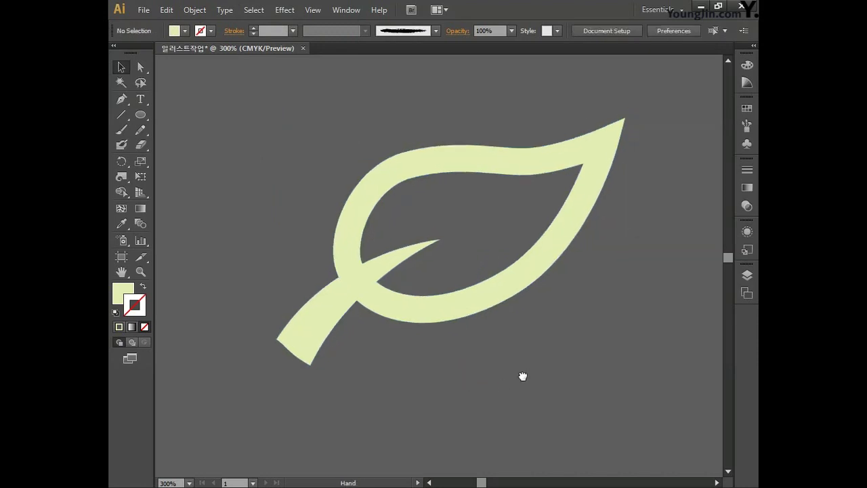
left_click_drag(261, 257, 453, 260)
left_click_drag(332, 265, 395, 263)
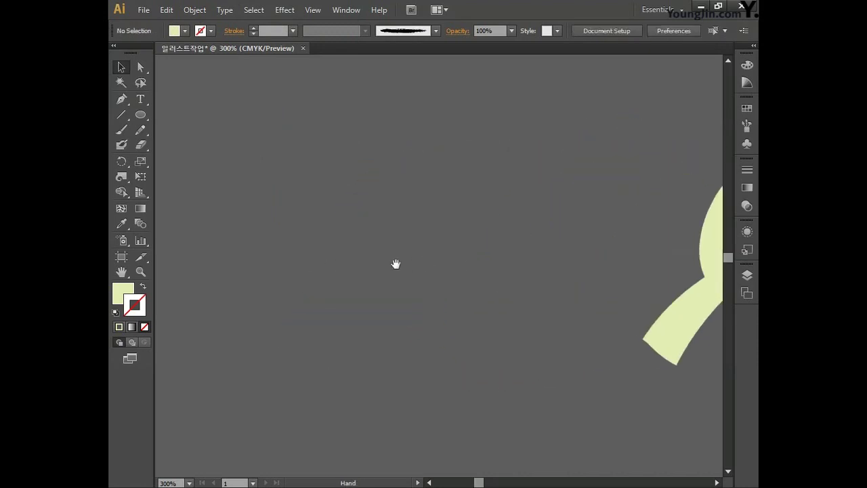
left_click_drag(301, 266, 393, 267)
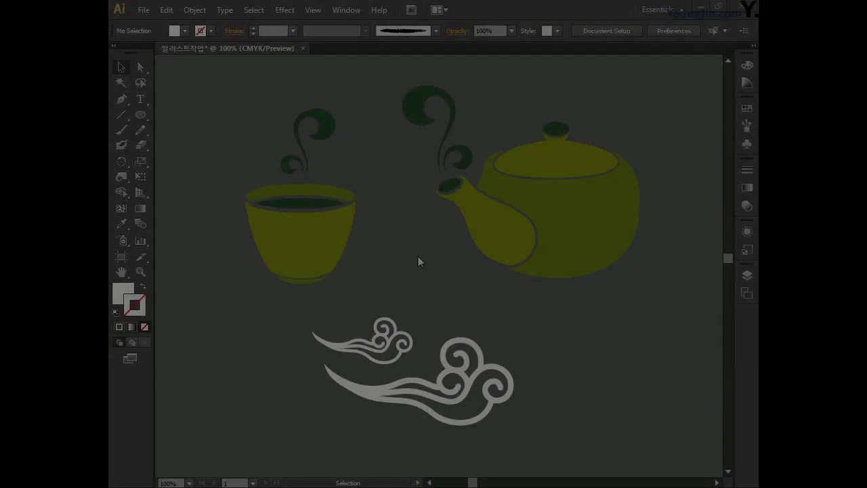
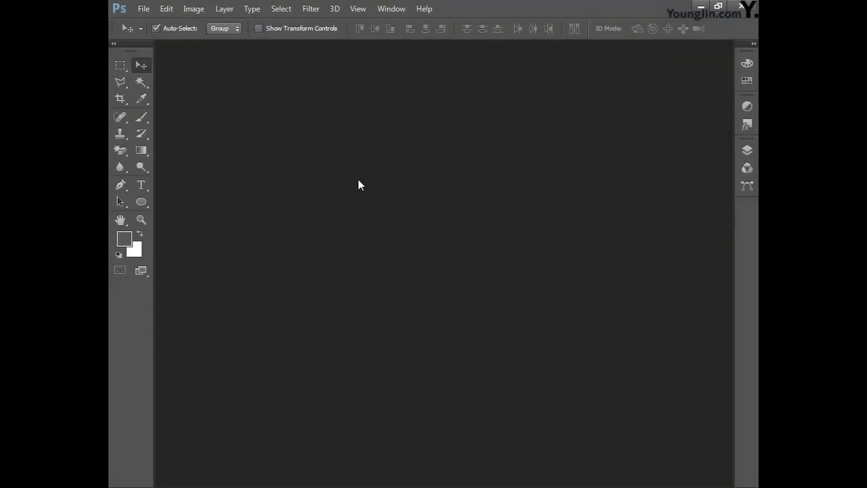
- In Photoshop, start a new document named 포토샵작업 with a width of 166 mm and a height of 226 mm
left_click(143, 8)
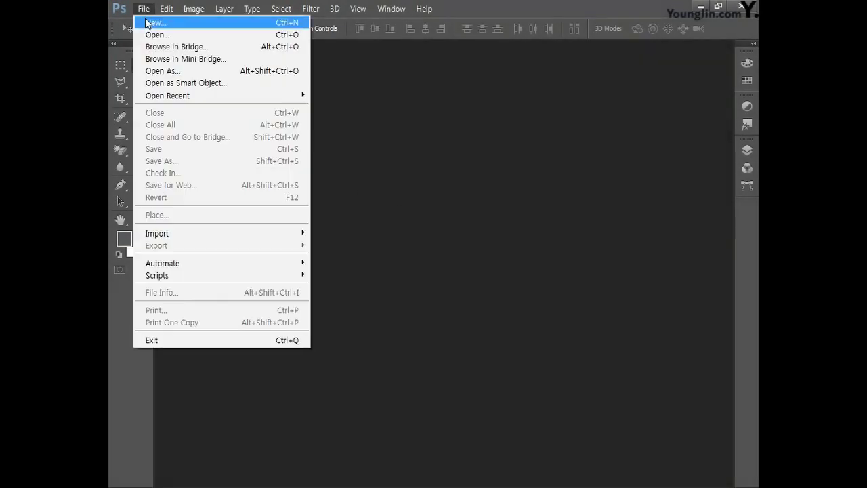
left_click(154, 21)
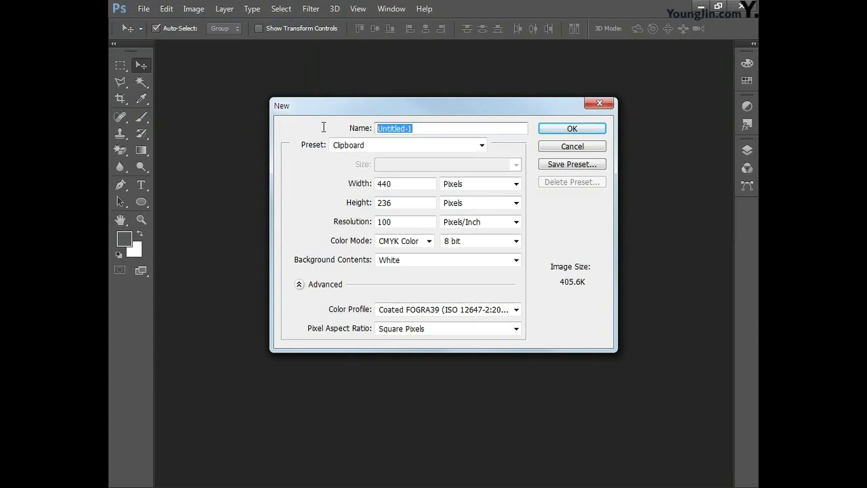
type("포토샵작업")
left_click_drag(391, 183, 332, 193)
type("166")
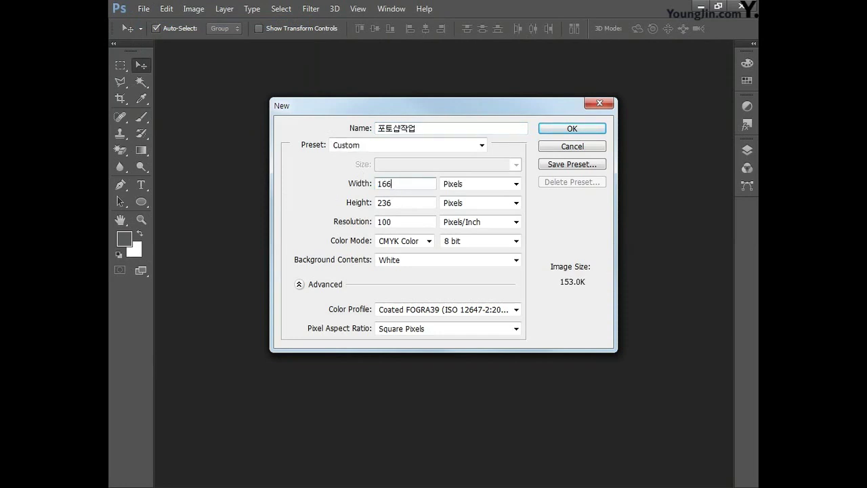
left_click(479, 185)
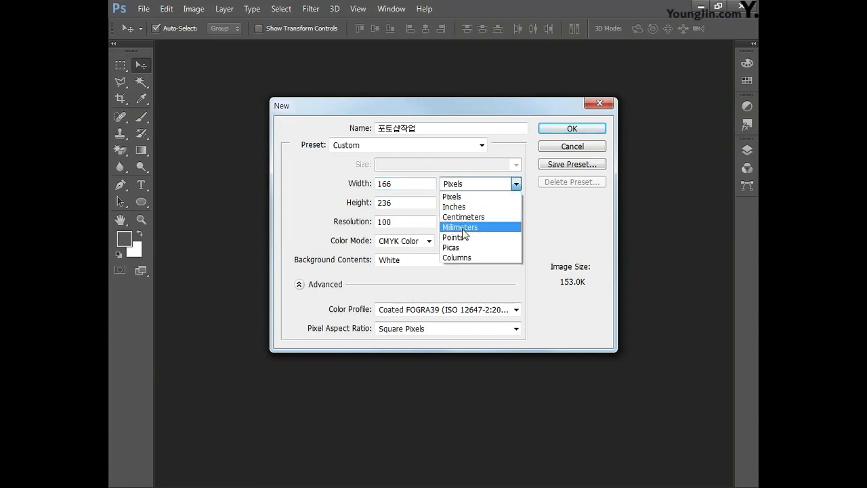
left_click(474, 224)
left_click_drag(406, 207, 300, 208)
type("226")
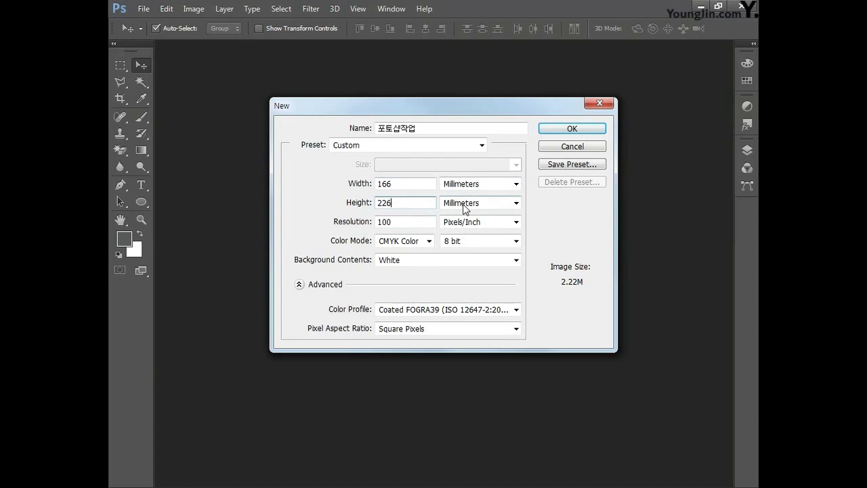
- Set the new document's resolution to 100 pixels/inch and its color mode to CMYK Color, and create it
left_click_drag(411, 224, 312, 224)
type("100")
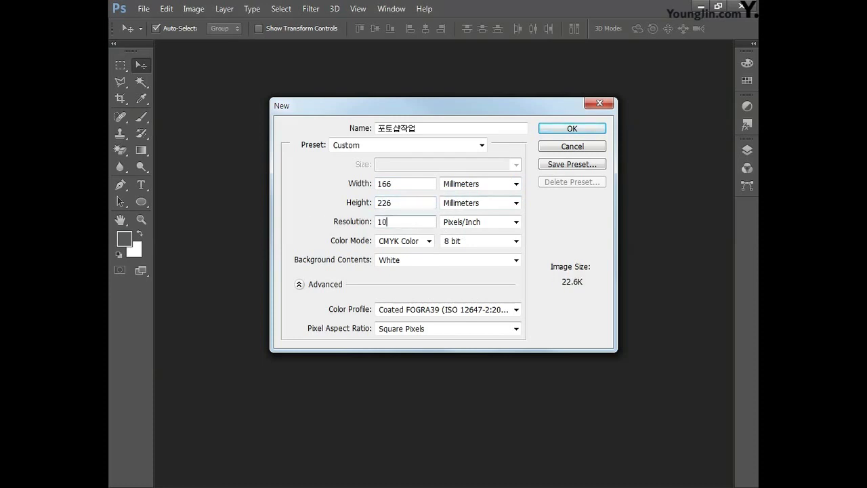
left_click(393, 243)
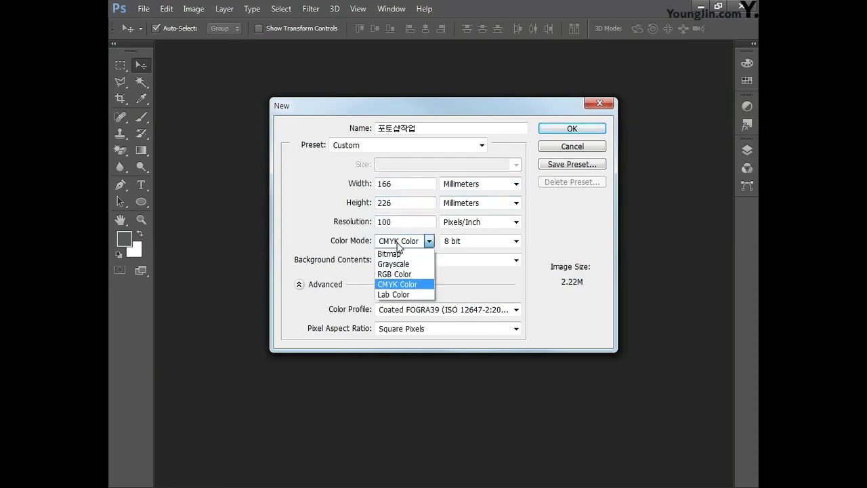
left_click(415, 286)
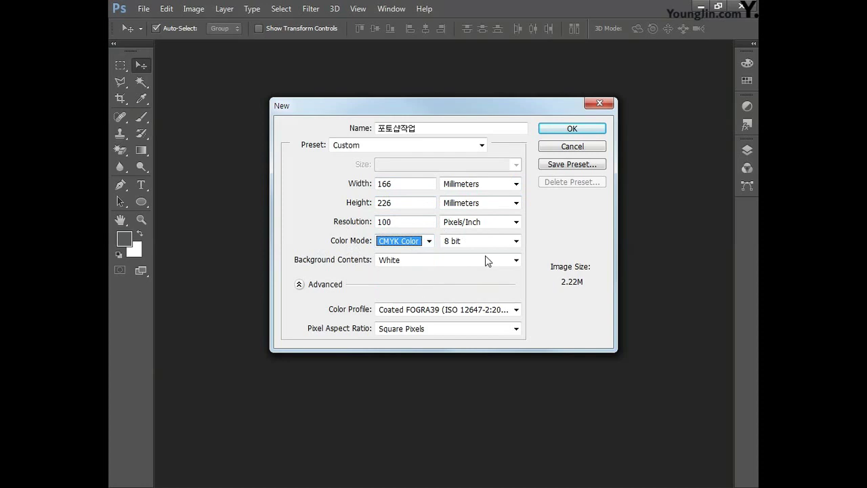
left_click(555, 135)
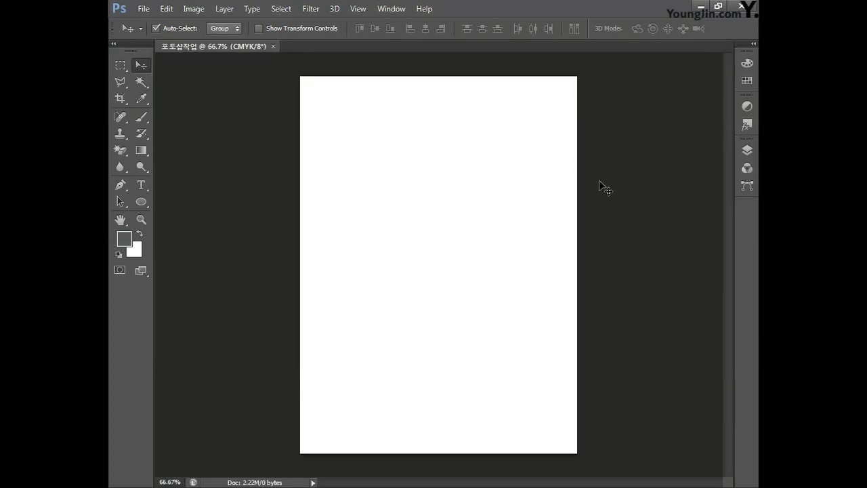
- Copy the whole red layout grid from the Illustrator artboard and paste it into the Photoshop document as pixels
double_click(120, 219)
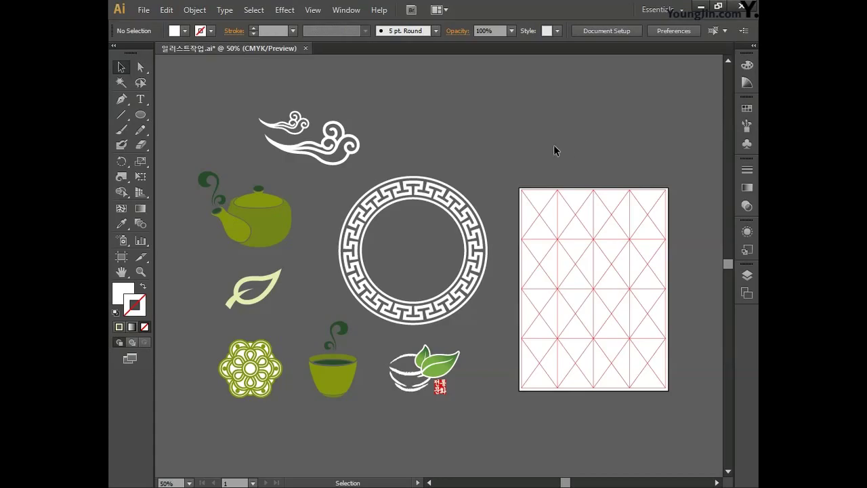
left_click_drag(507, 157, 691, 423)
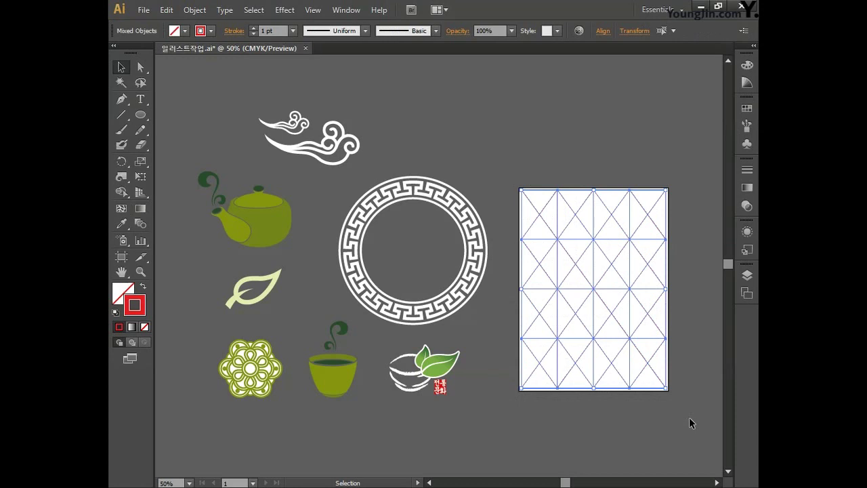
key("ctrl")
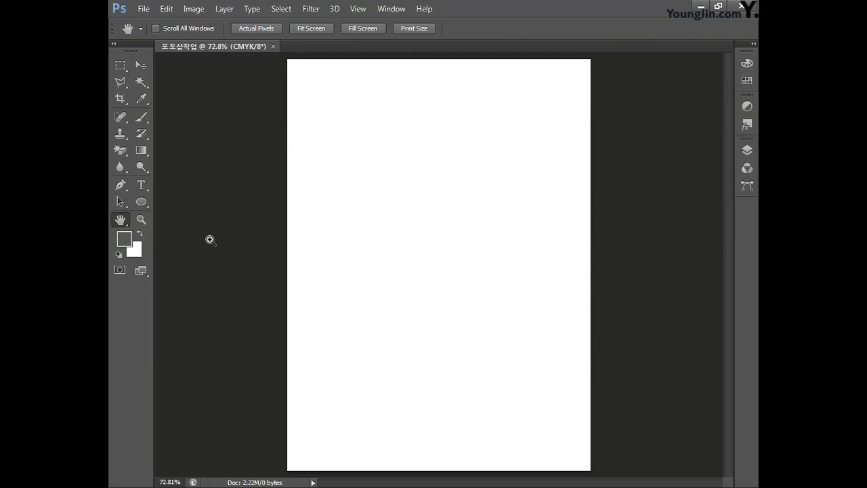
key("ctrl+v")
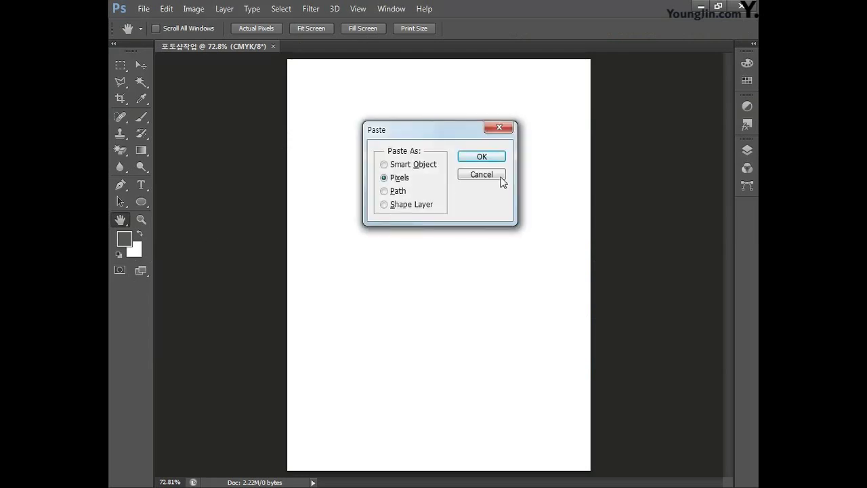
left_click(488, 159)
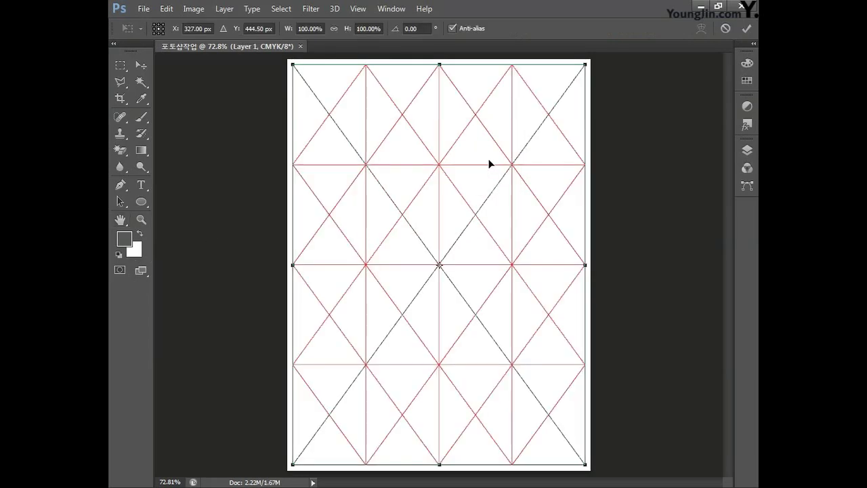
key("Return")
key("h")
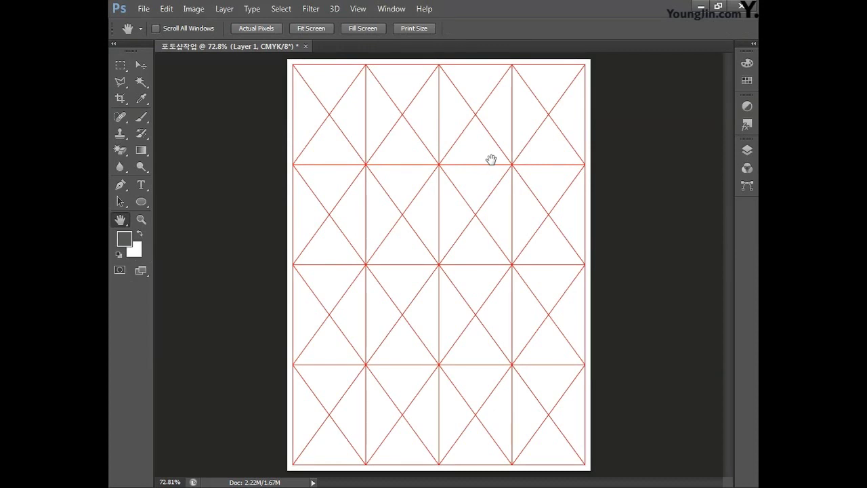
- Rename the pasted grid's layer to 그리드
left_click(749, 153)
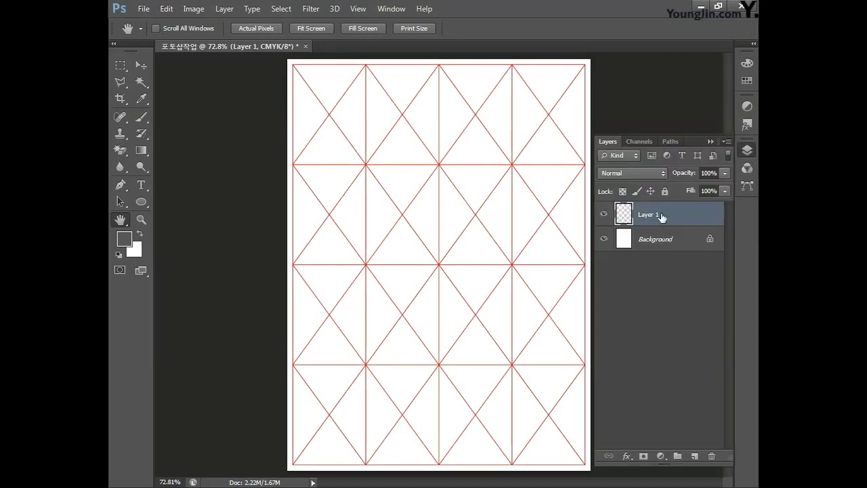
double_click(650, 214)
type("그리드")
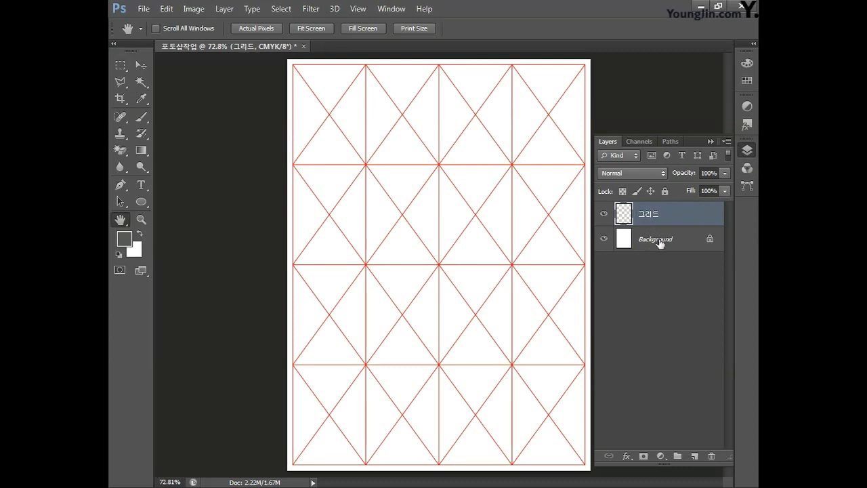
- Center the 그리드 layer vertically and horizontally on the Background, and fully lock the 그리드 layer
left_click(659, 243, "shift")
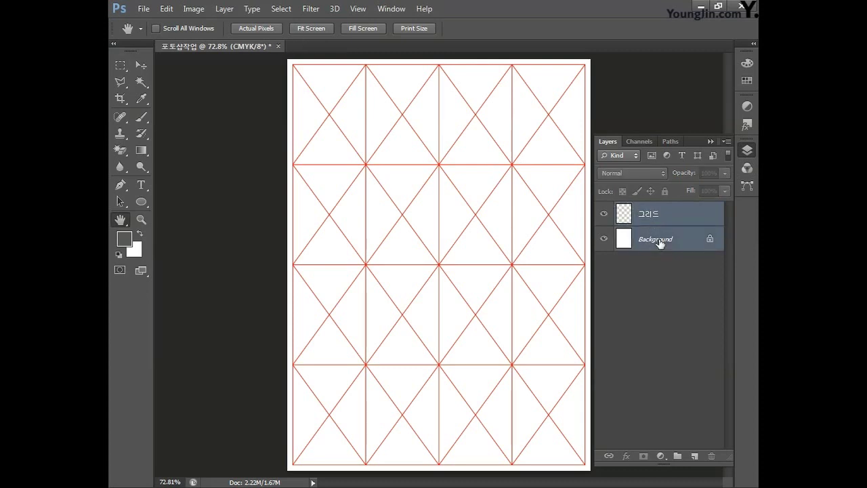
left_click(140, 65)
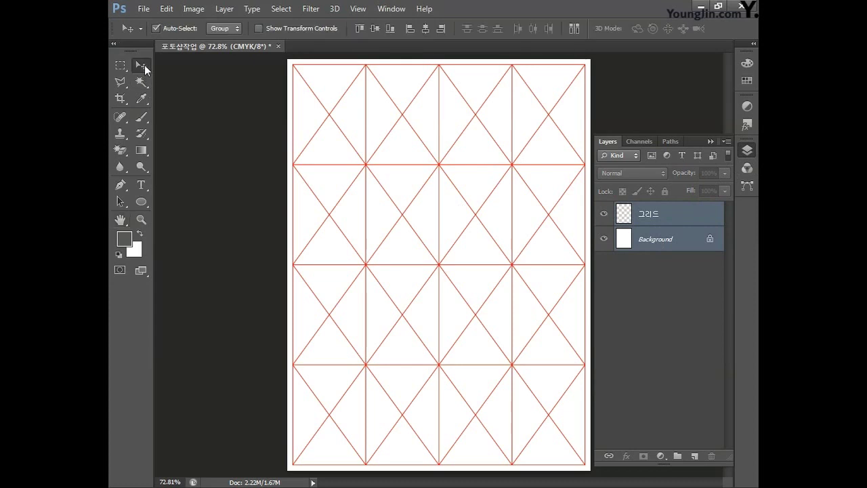
left_click(374, 29)
left_click(425, 29)
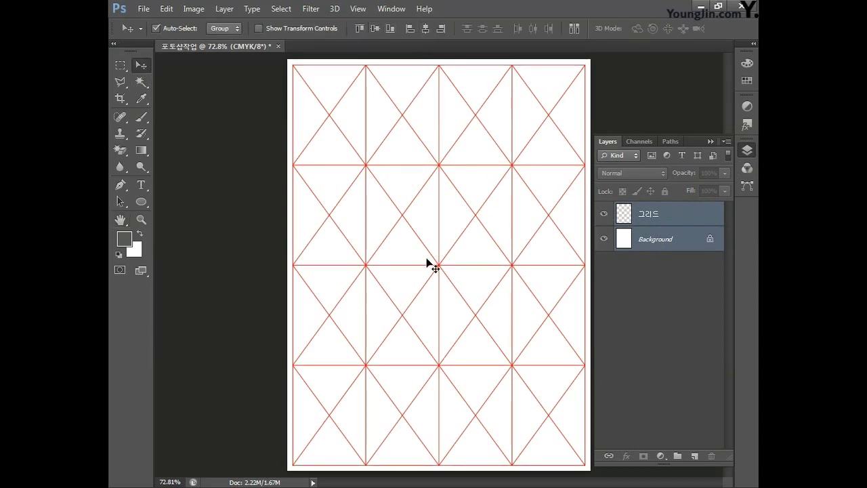
left_click(666, 216)
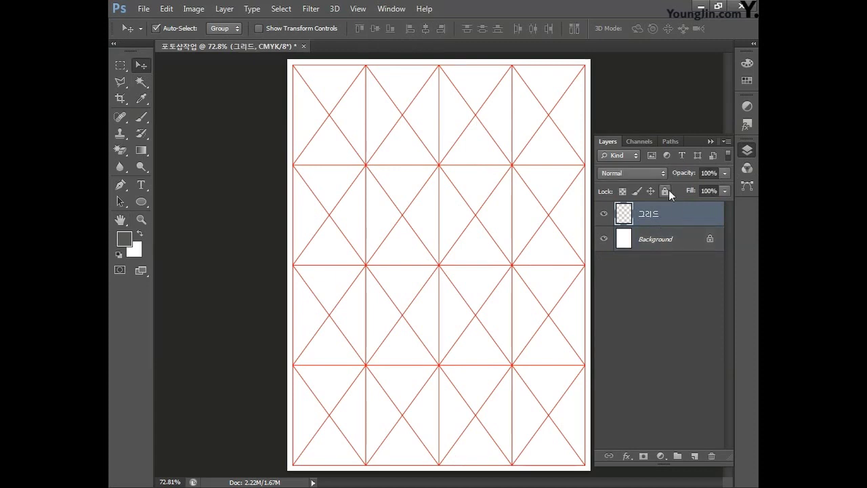
left_click(665, 190)
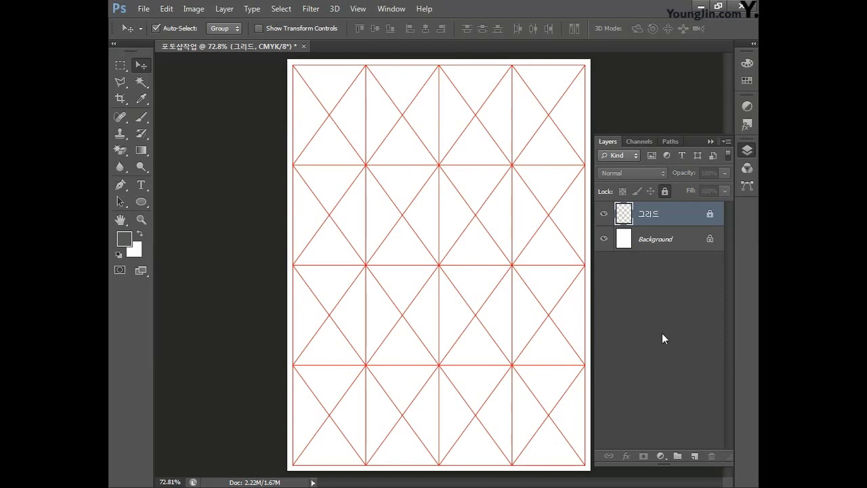
- Add a new layer named 배경 and place it between the 그리드 layer and the Background
left_click(694, 458)
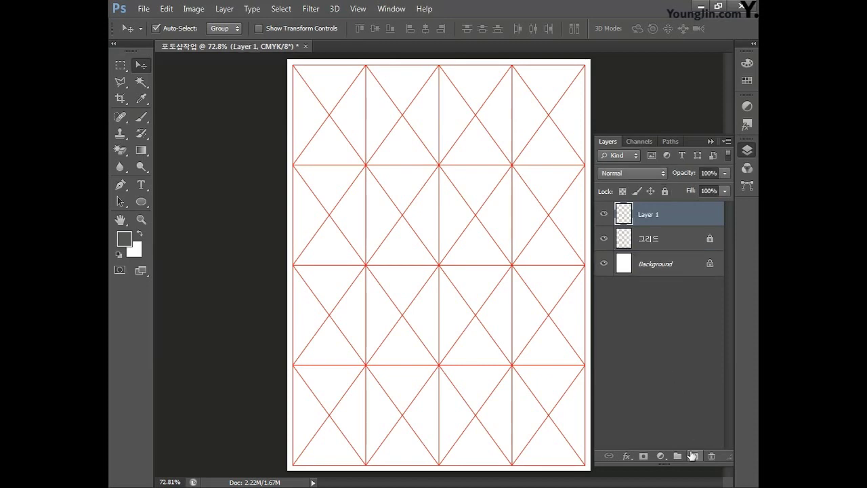
double_click(648, 214)
type("배경")
key("Return")
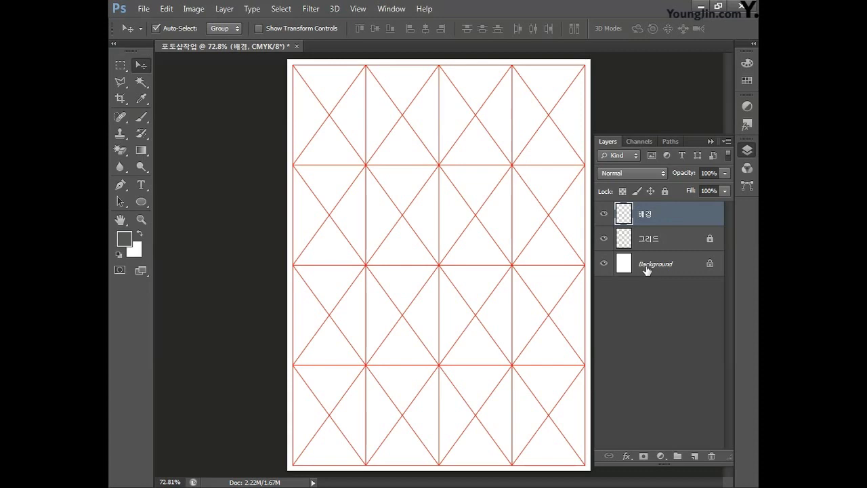
left_click_drag(656, 216, 657, 245)
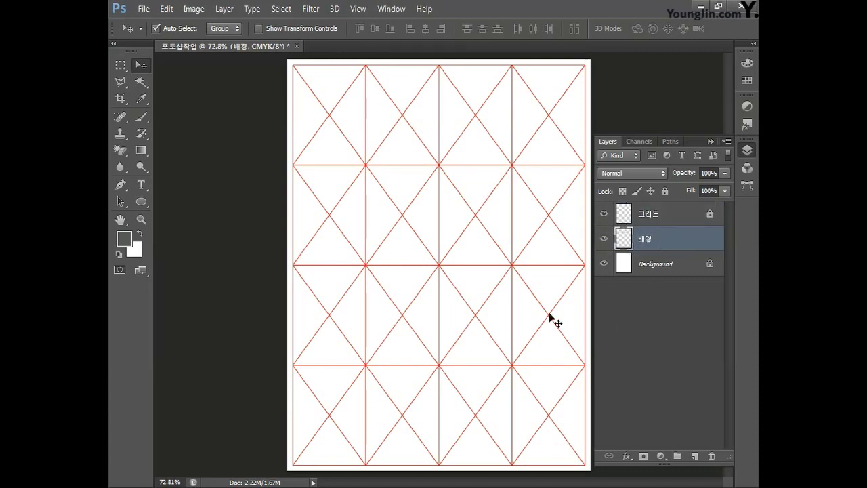
- Choose the Gradient tool and set the foreground color to dark green, C 88, M 40, Y 100, K 42
left_click(142, 150)
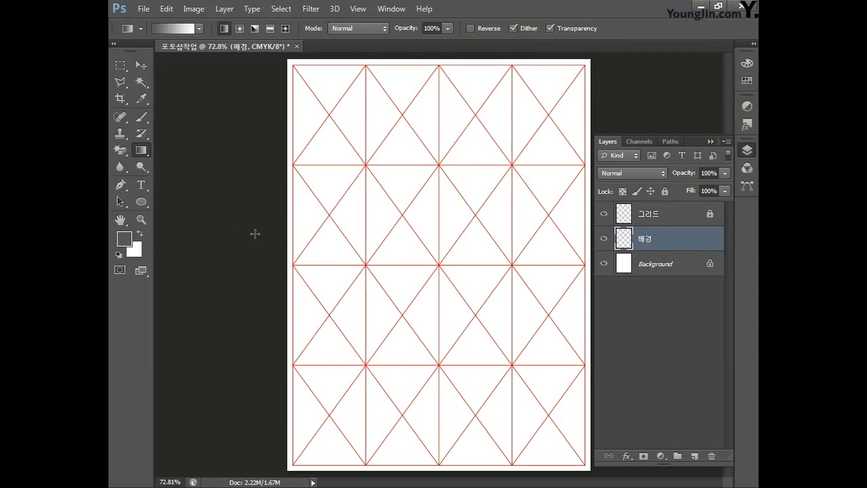
left_click(124, 238)
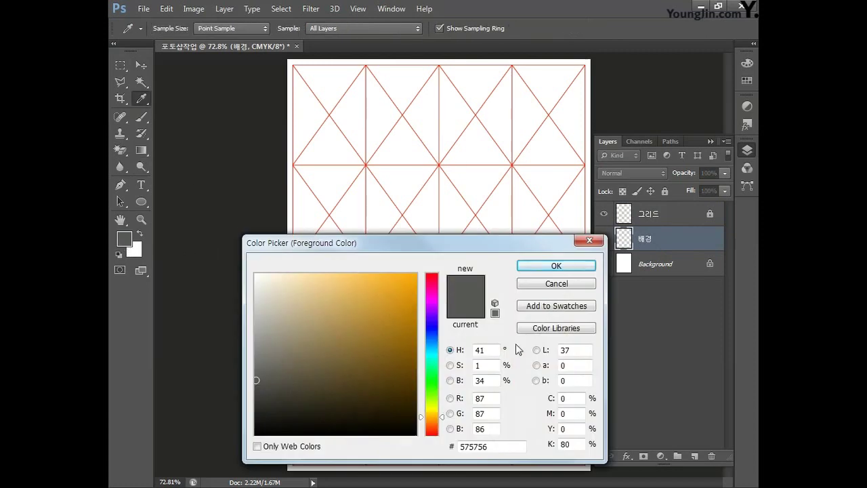
left_click(568, 397)
type("88")
key("Tab")
type("40")
key("Tab")
type("100")
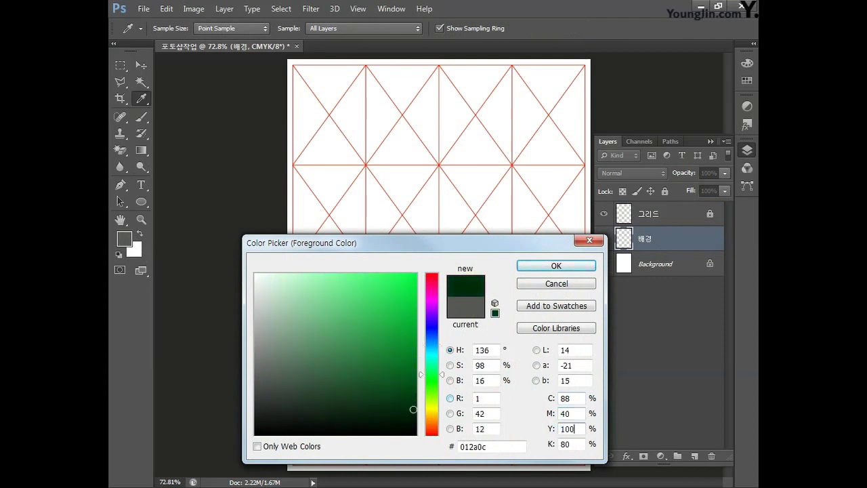
key("Tab")
type("42")
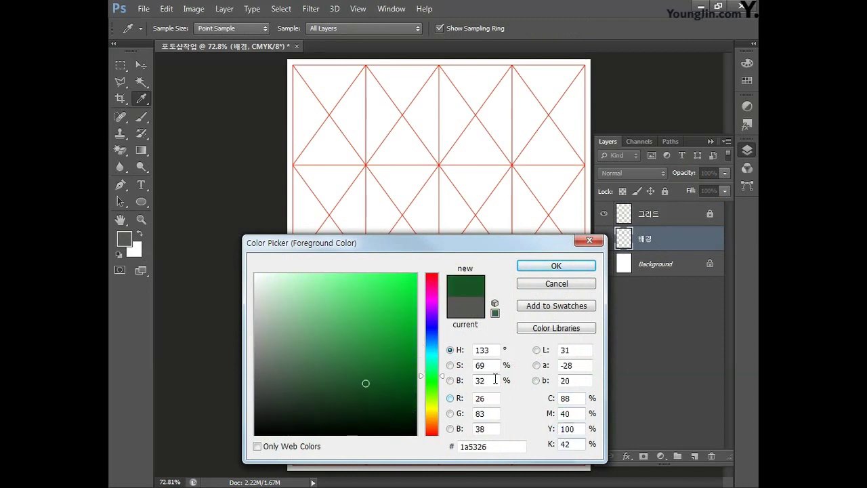
left_click(556, 265)
key("g")
- Set the background color to white with C 0, M 0, Y 0, K 0
left_click(137, 251)
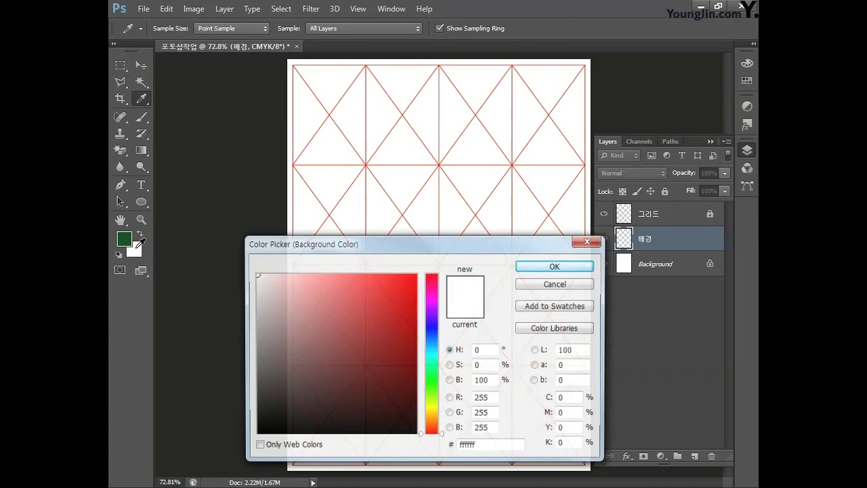
left_click(573, 398)
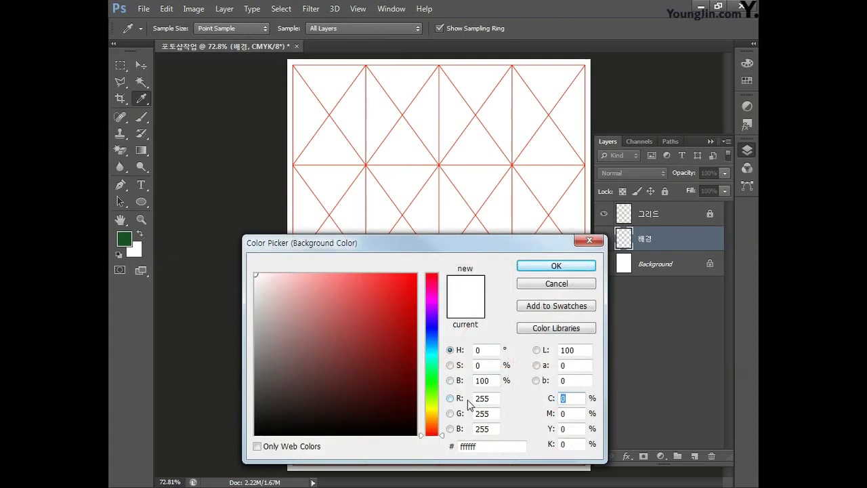
key("Tab")
key("Tab")
key("Tab")
type("0")
left_click(537, 267)
key("g")
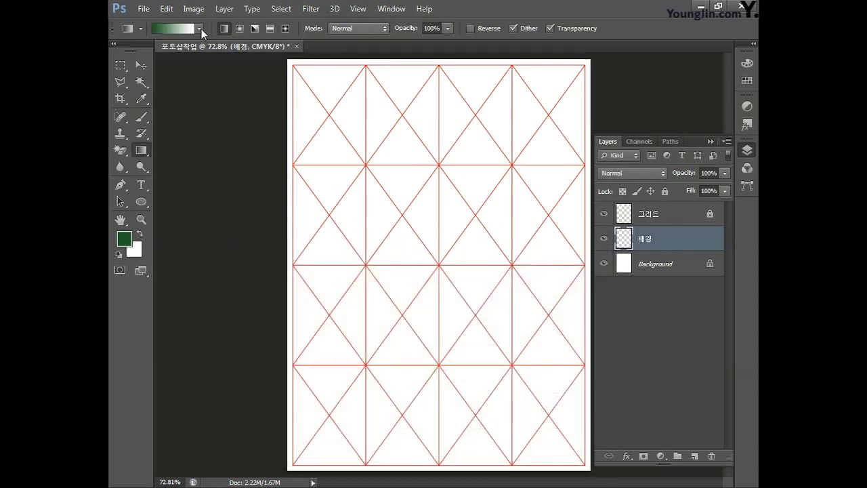
- Pick the foreground-to-background gradient preset and draw a vertical linear gradient down the middle of the 배경 layer from green to white
left_click(199, 28)
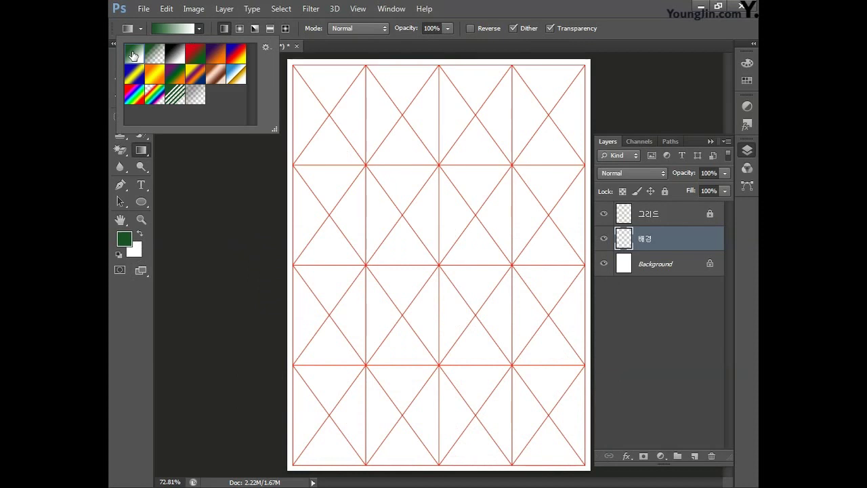
left_click(438, 75)
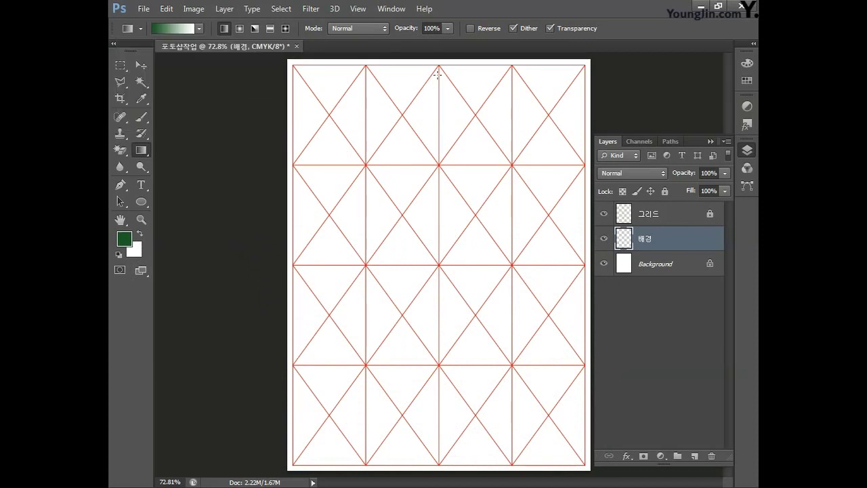
left_click_drag(429, 169, 432, 337)
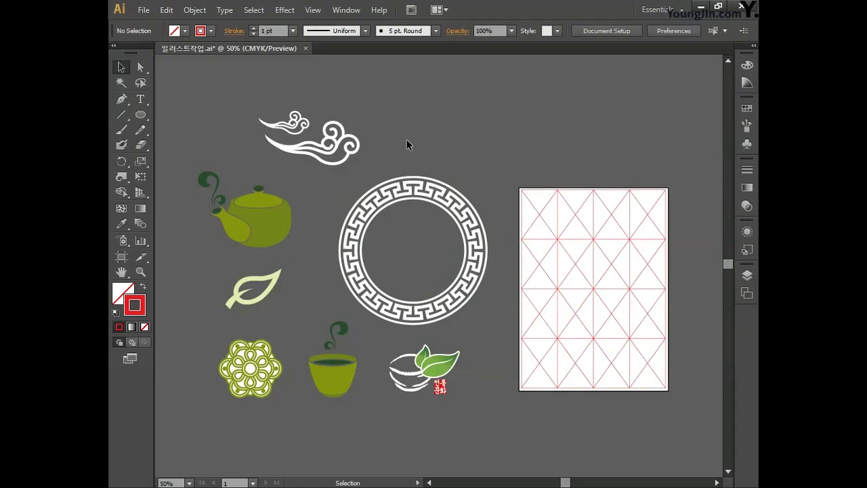
- Copy the white cloud ornaments in Illustrator and create a CMYK Photoshop document from the Clipboard preset, 440 × 236 pixels at 100 pixels/inch
left_click_drag(225, 105, 373, 168)
key("ctrl")
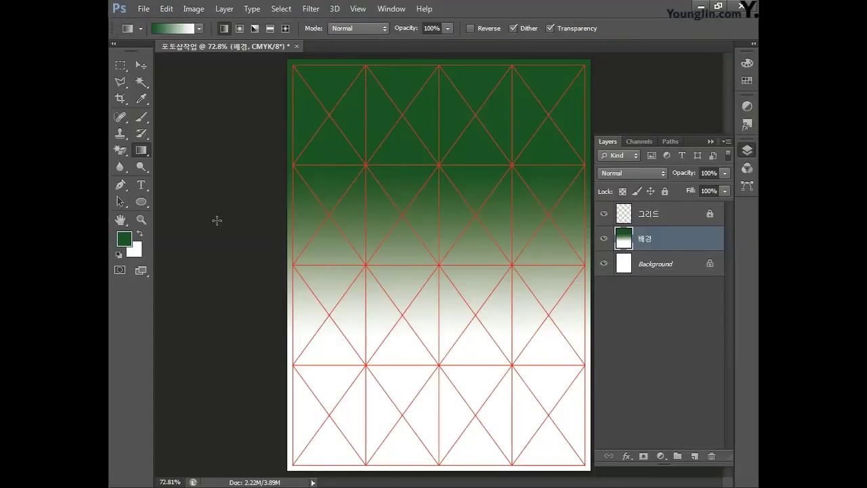
left_click(144, 8)
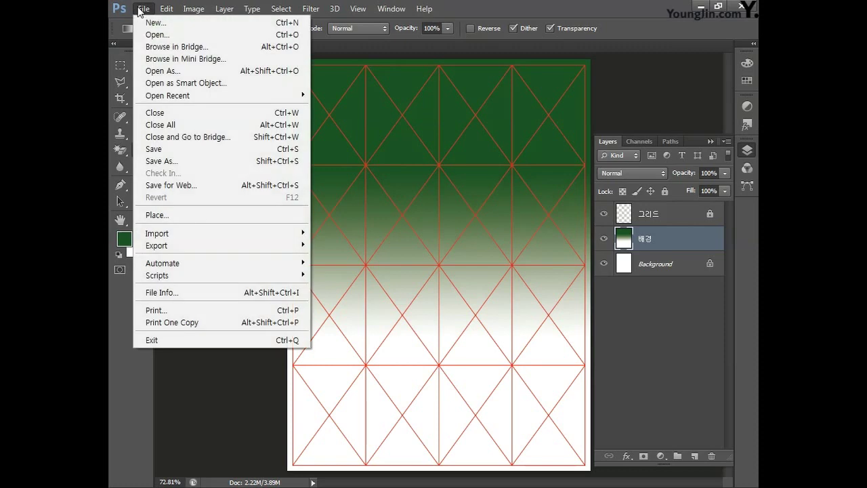
left_click(154, 24)
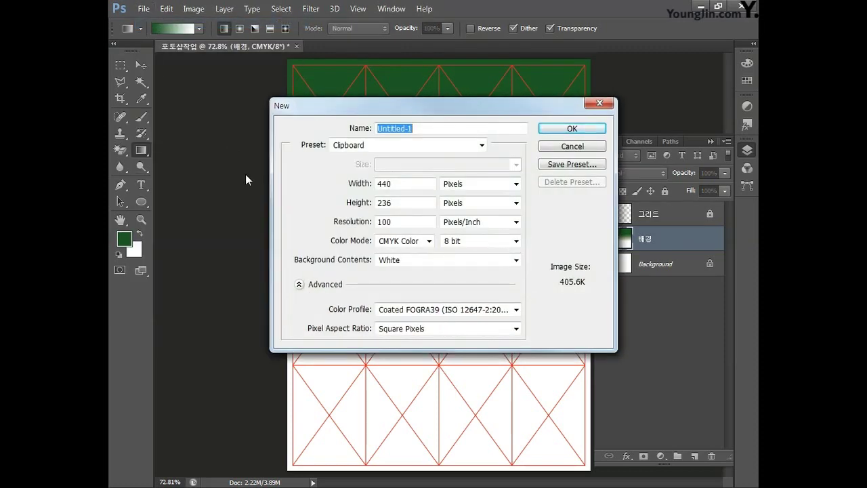
left_click(560, 128)
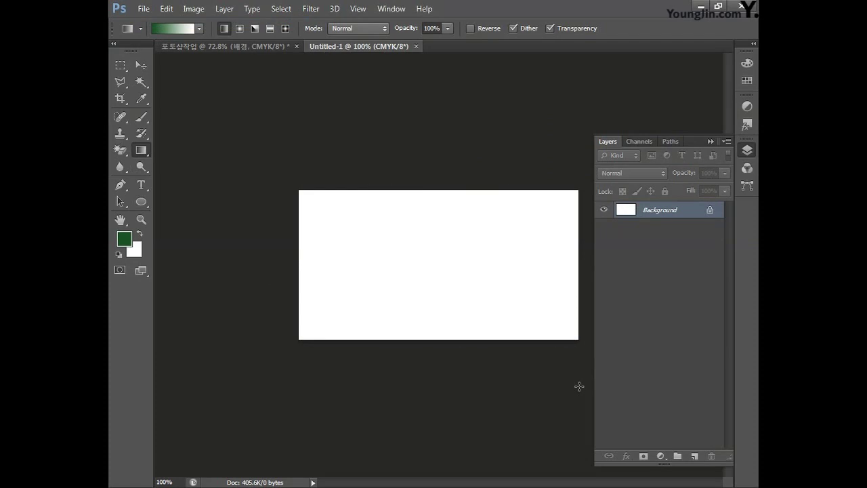
- Paste the cloud artwork as pixels into the new document and scale it proportionally about its center to about 84%
key("ctrl+v")
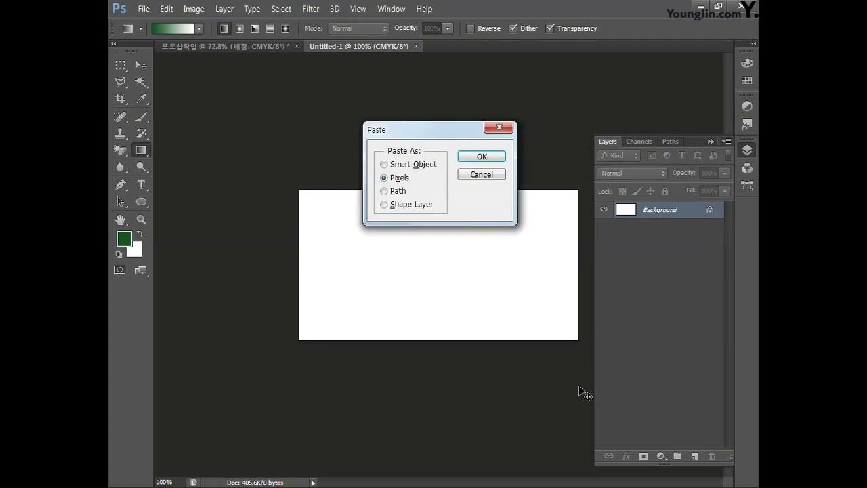
left_click(481, 156)
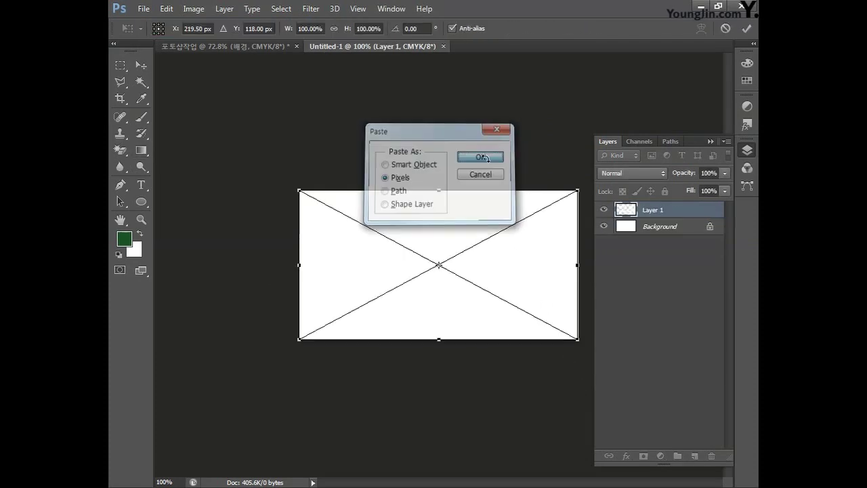
left_click_drag(573, 198, 562, 214)
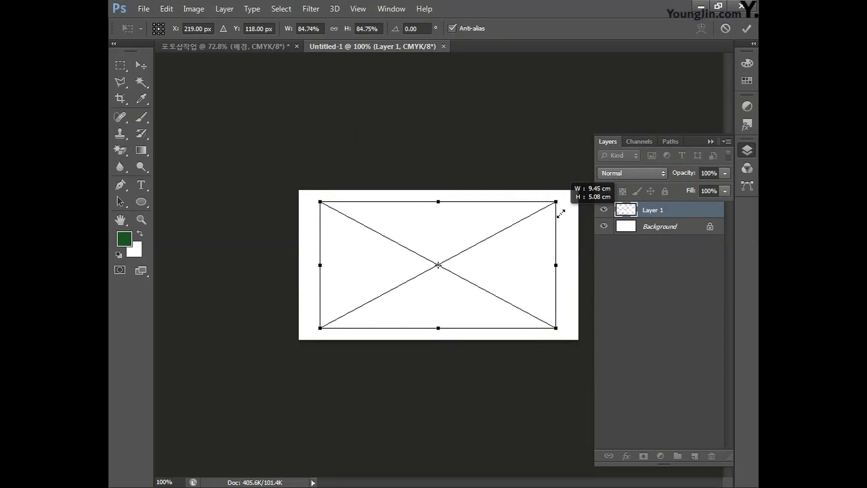
left_click_drag(561, 214, 560, 215)
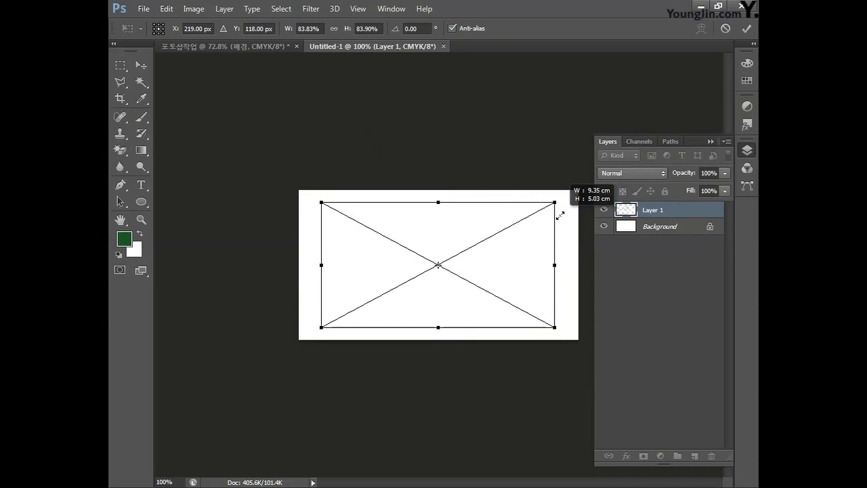
- Scale the pasted cloud artwork to about 84% and hide the white Background layer
left_click_drag(561, 215, 560, 214)
key("Return")
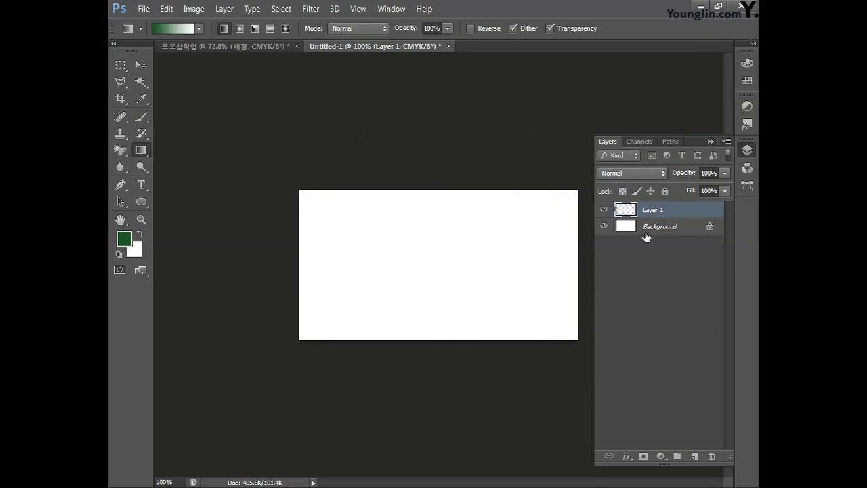
left_click(604, 228)
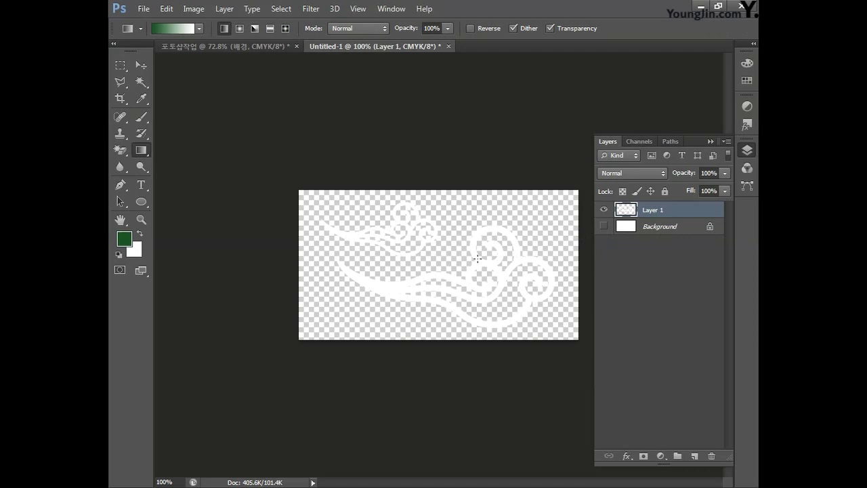
- Define the white cloud artwork as a pattern named 구름문양
left_click(166, 9)
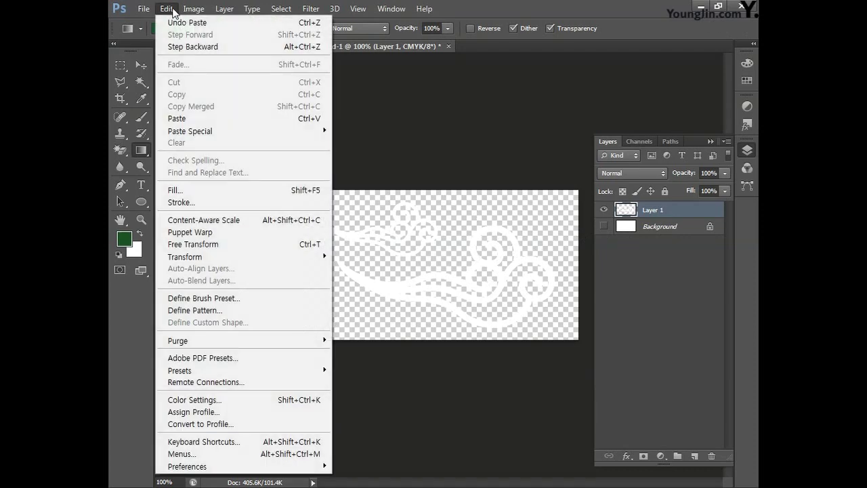
left_click(234, 310)
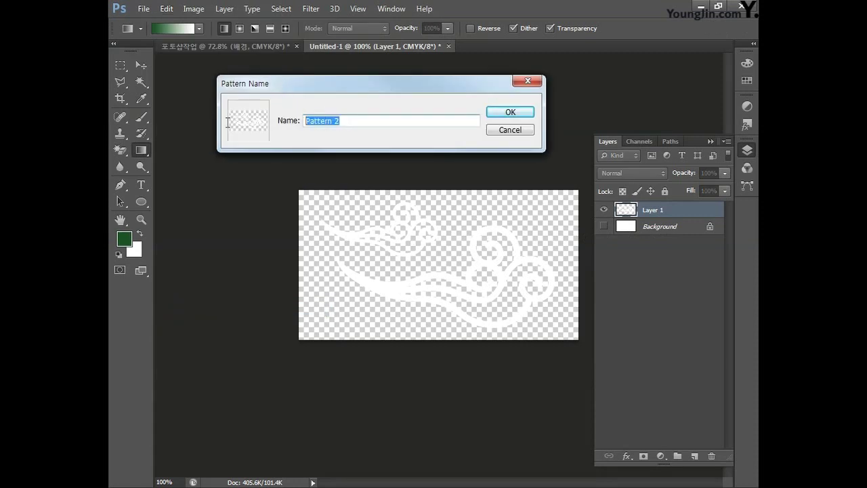
type("구름문양")
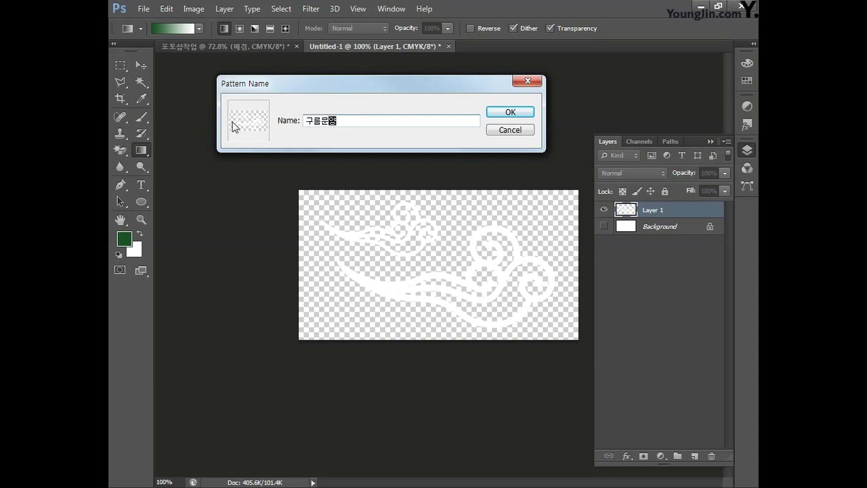
left_click(499, 115)
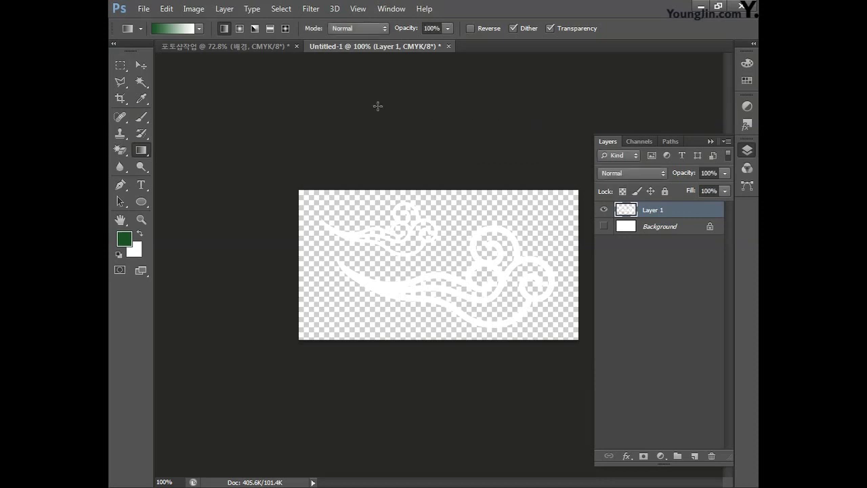
- In the 포토샵작업 document, add a Pattern Overlay to the 배경 layer with Normal blend mode and 15% opacity
left_click(248, 51)
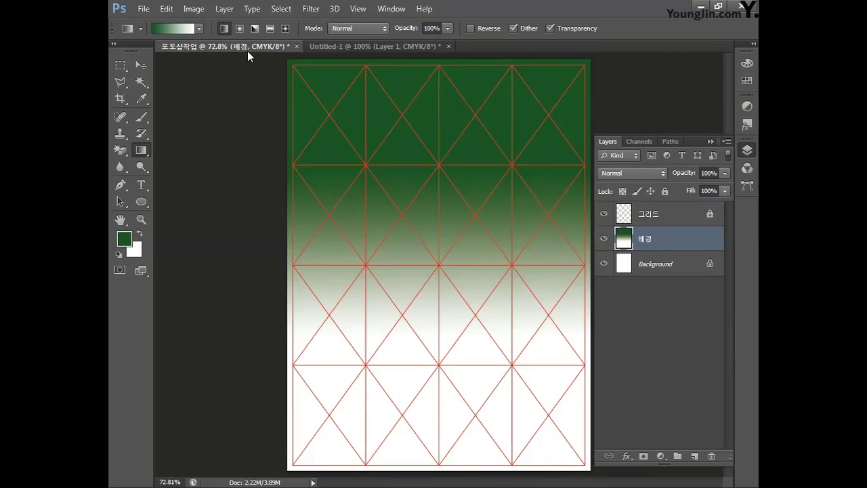
double_click(686, 241)
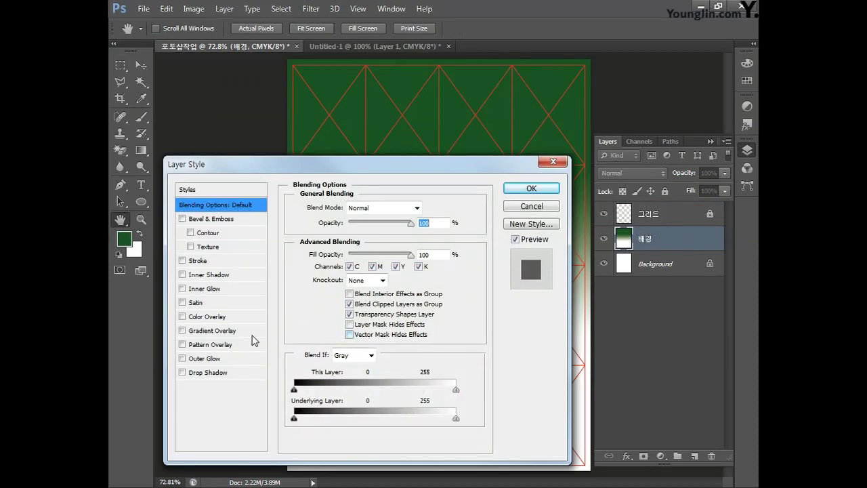
left_click(208, 346)
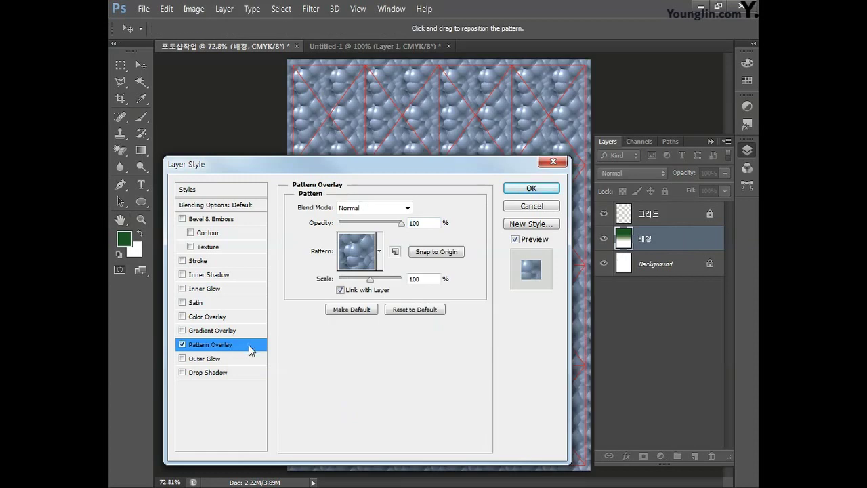
left_click(380, 208)
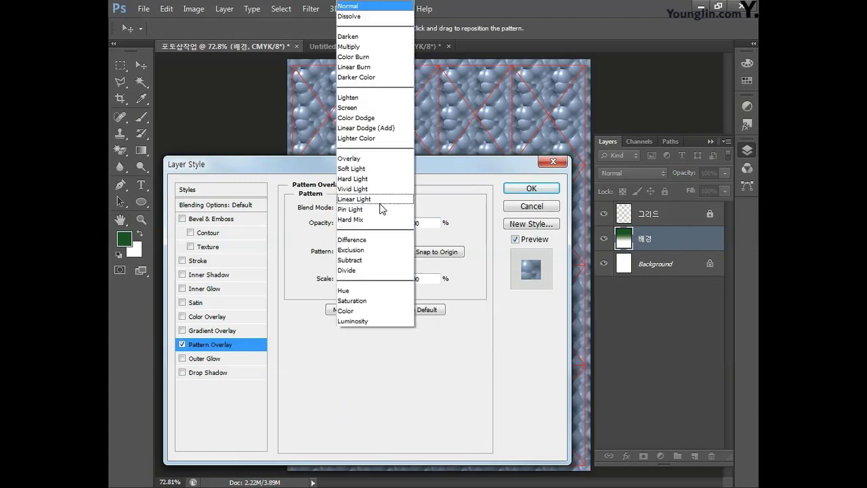
left_click(358, 7)
left_click(327, 223)
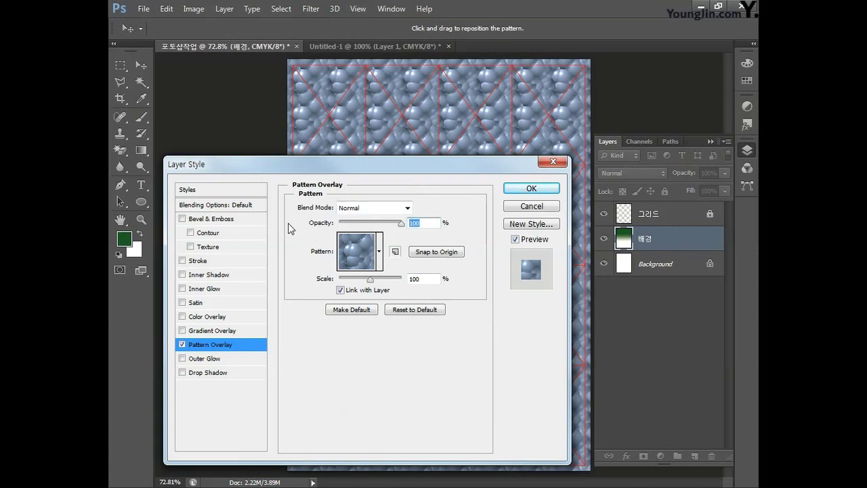
type("15")
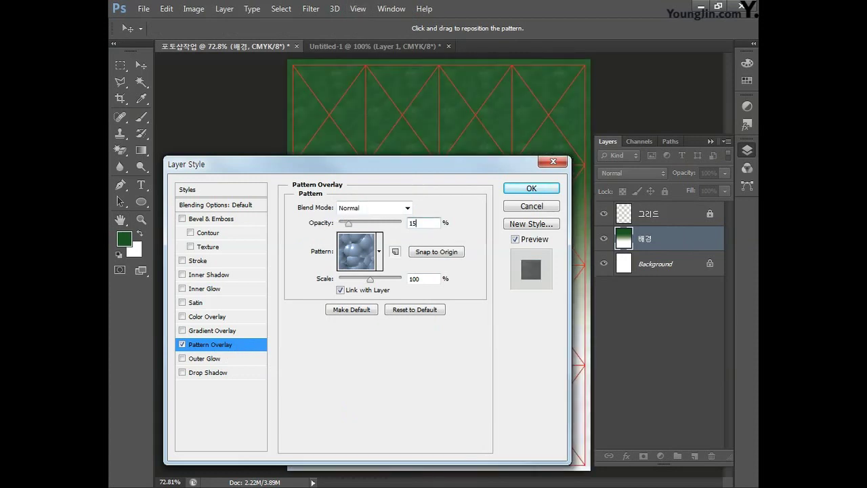
- Choose the cloud pattern for the 배경 layer's overlay, set its scale to 25%, and apply the layer style
left_click(379, 251)
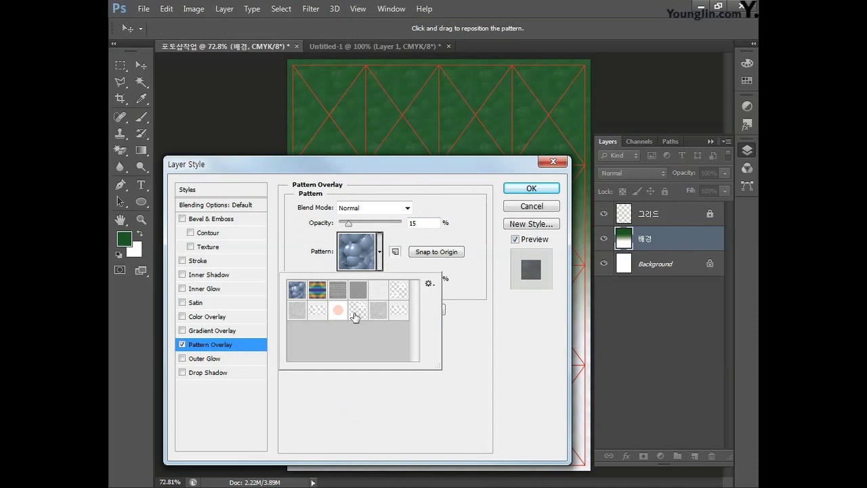
left_click(404, 313)
left_click(463, 300)
double_click(415, 279)
type("25")
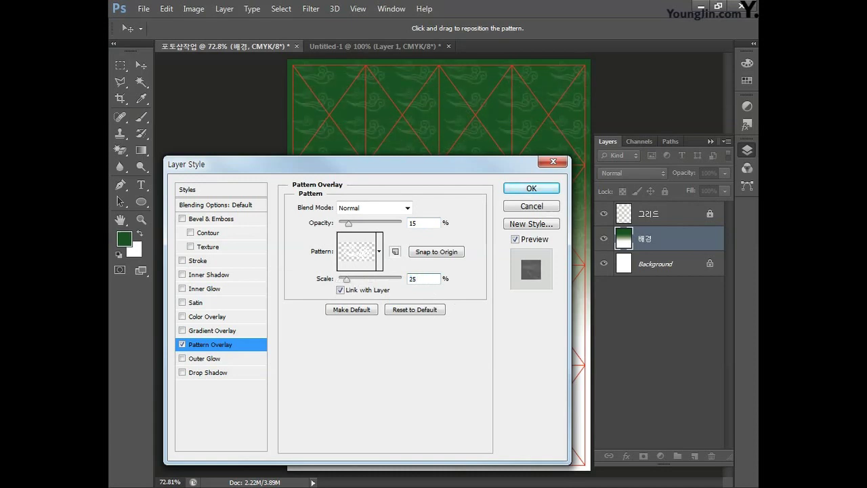
left_click(519, 189)
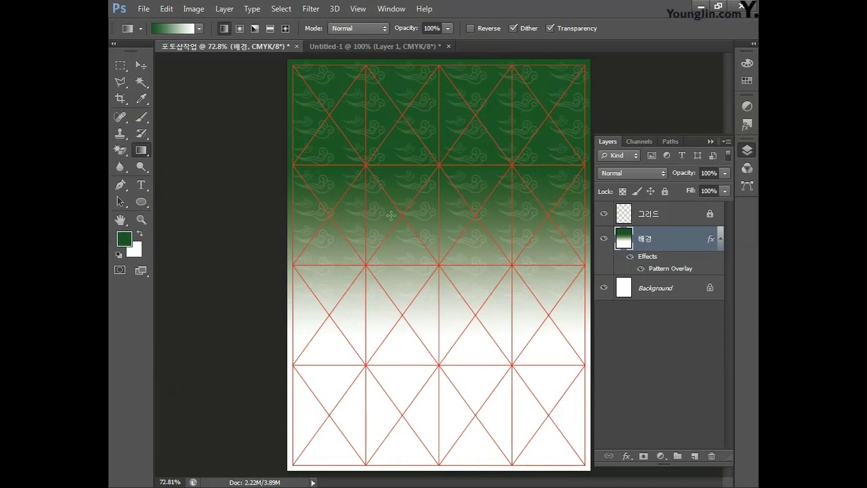
- Open the tea bowl photo 찻잔 from the 제공소스 folder
left_click(143, 8)
left_click(157, 35)
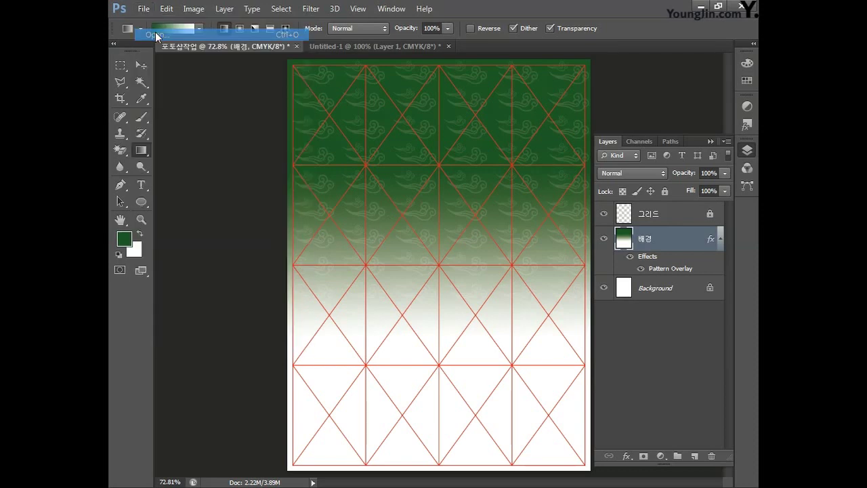
left_click(508, 136)
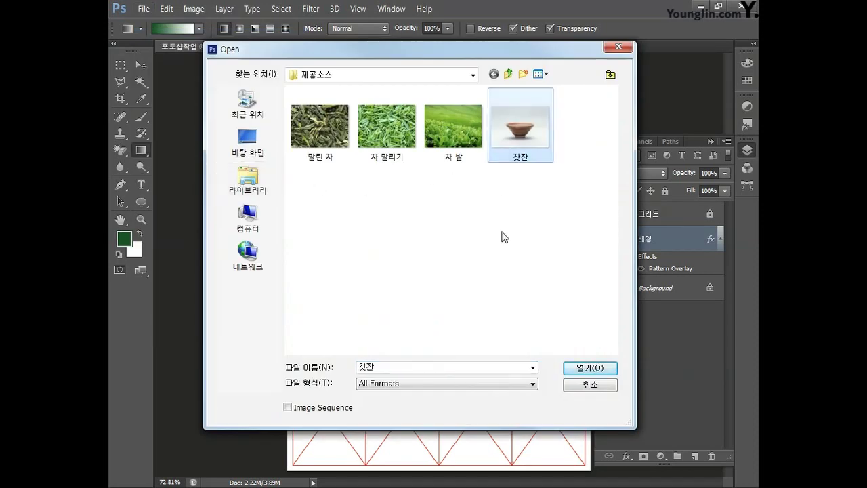
left_click(590, 368)
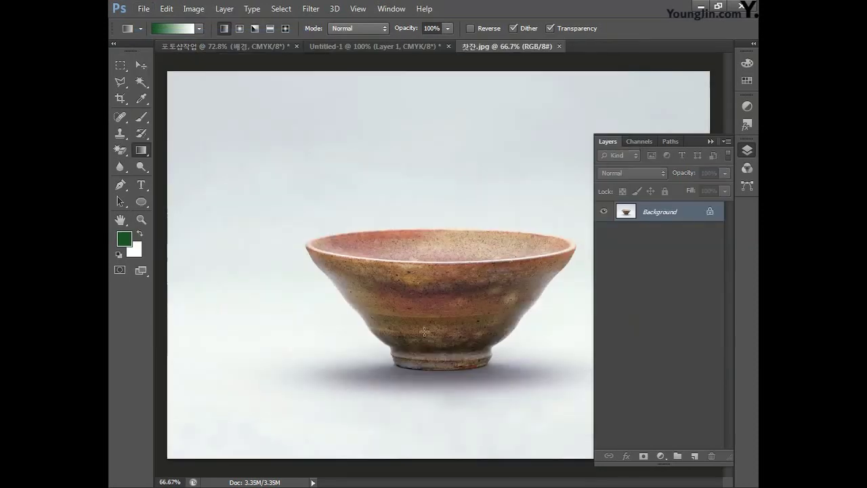
- Trace a closed path around the tea bowl's outline with the Pen tool in Path mode
left_click(124, 185)
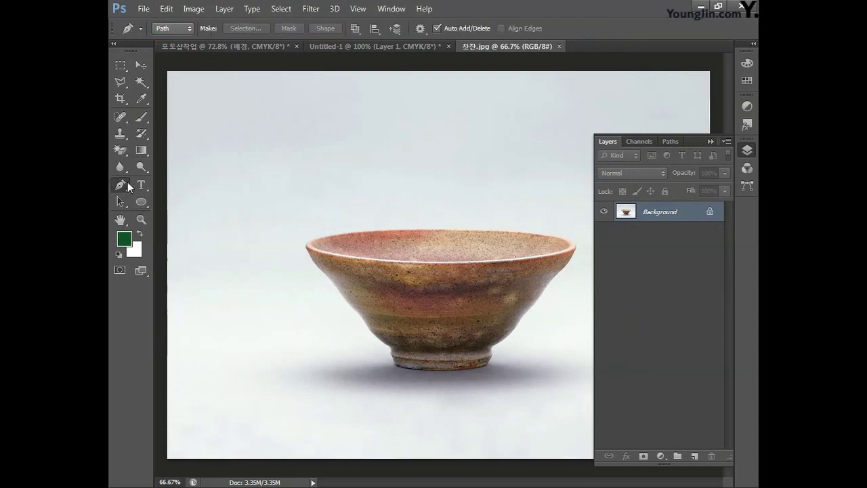
left_click(173, 29)
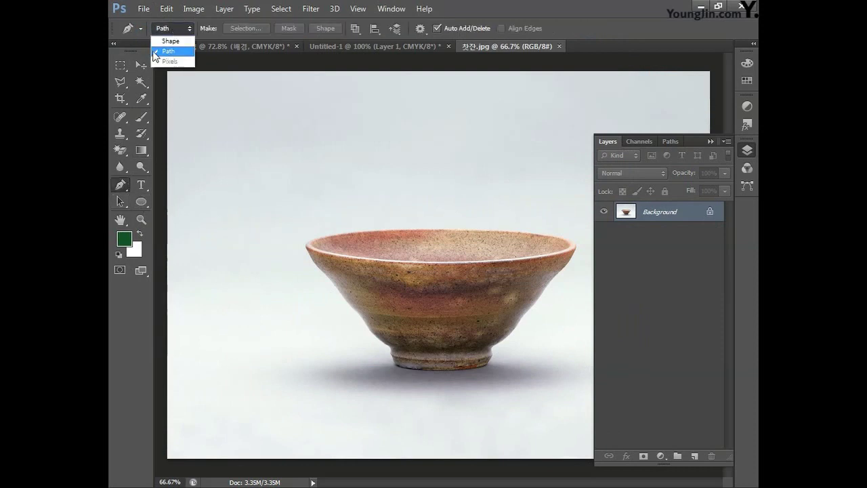
left_click(168, 52)
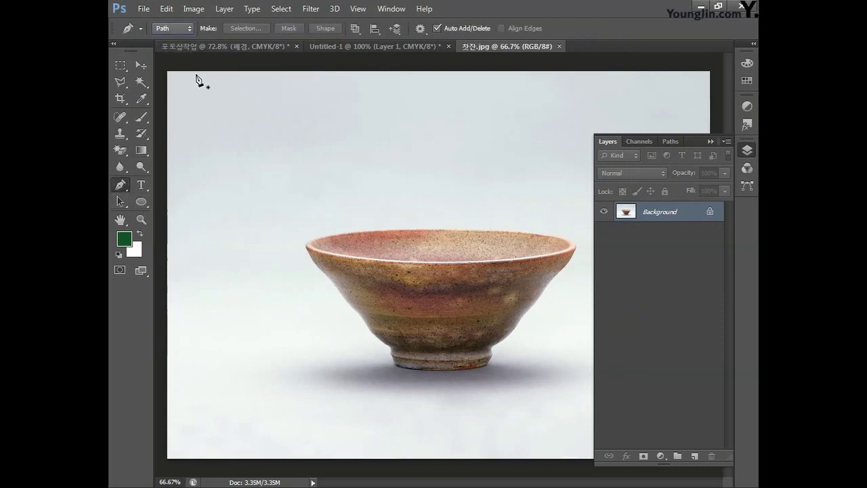
left_click(308, 252)
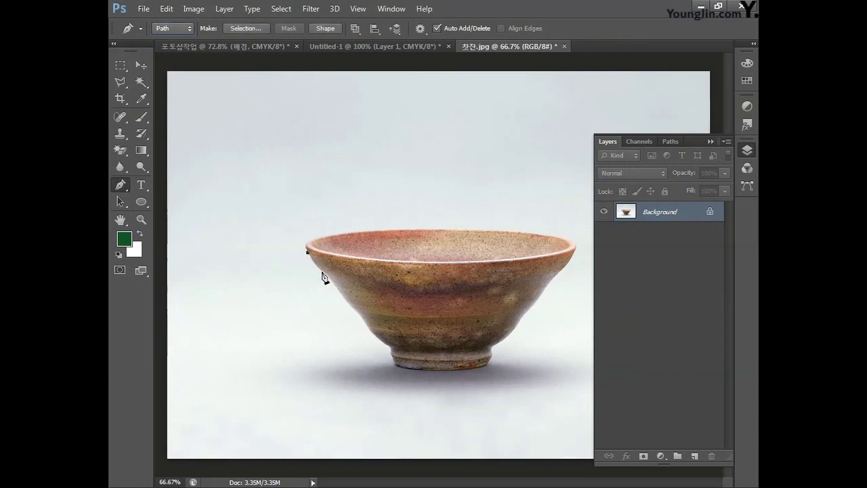
left_click(322, 271)
left_click(335, 286)
left_click(352, 307)
left_click(364, 321)
left_click(380, 340)
left_click(391, 347)
left_click(395, 364)
left_click(413, 370)
left_click(432, 371)
left_click(451, 371)
left_click(479, 369)
left_click(490, 358)
left_click(492, 348)
left_click(517, 326)
left_click(524, 314)
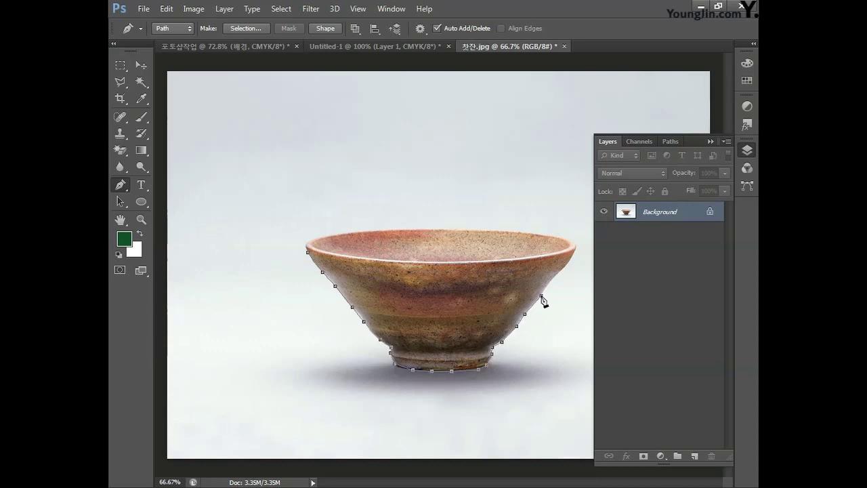
left_click(566, 267)
left_click(575, 247)
left_click(576, 241)
left_click(549, 234)
left_click(510, 230)
left_click(466, 229)
left_click(424, 230)
left_click(383, 232)
left_click(342, 235)
left_click(307, 252)
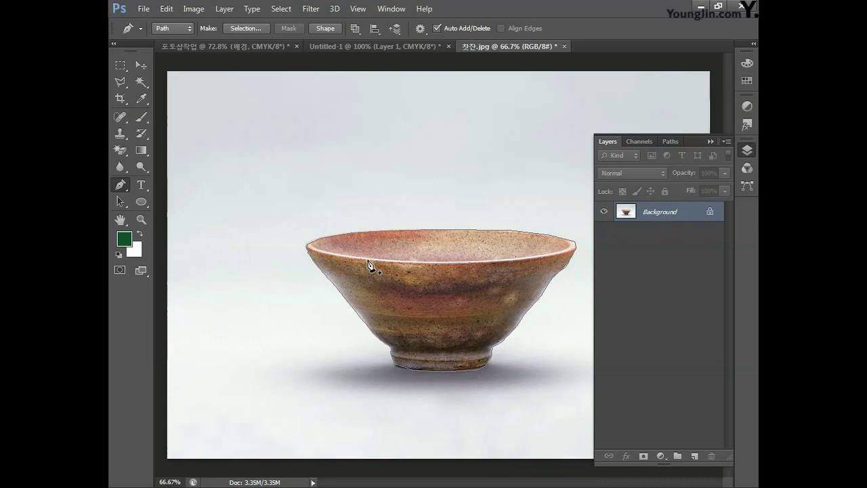
- Convert the bowl path to a selection and copy the bowl into the 포토샵작업 document as a new layer
key("ctrl+Return")
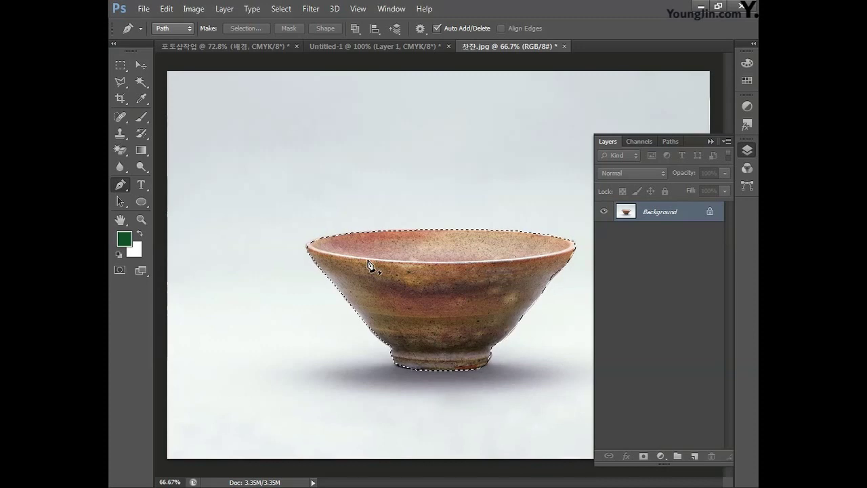
left_click(202, 47)
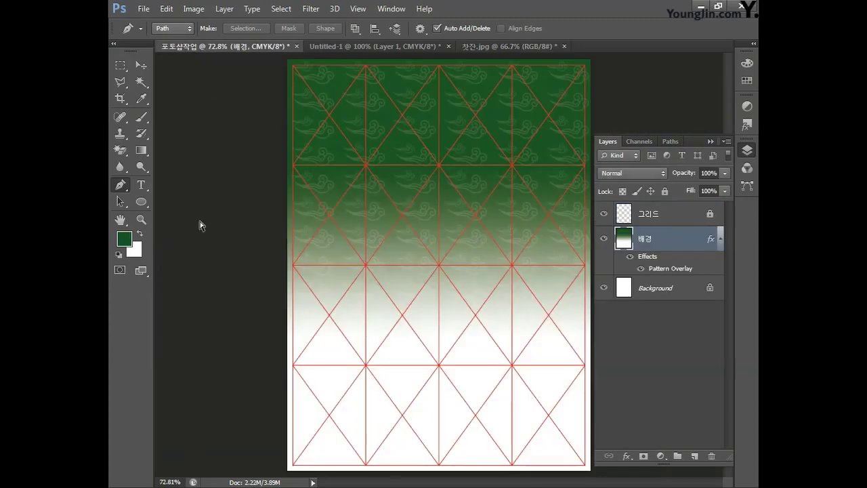
key("ctrl+v")
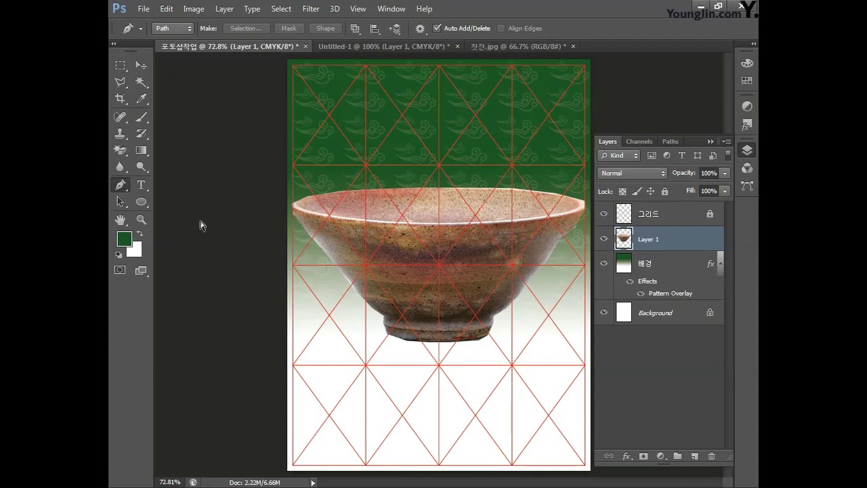
- Scale the pasted bowl down to about two-thirds of its size and place it centred in the poster's lower half
key("ctrl+t")
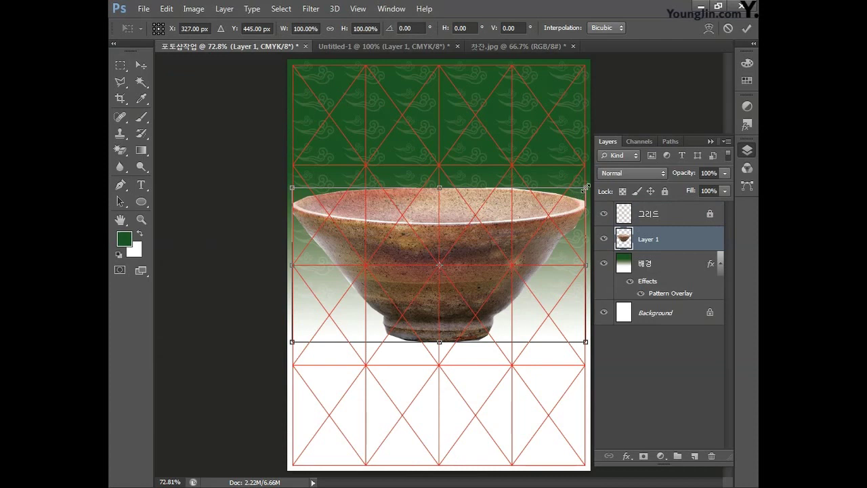
left_click_drag(586, 188, 554, 215)
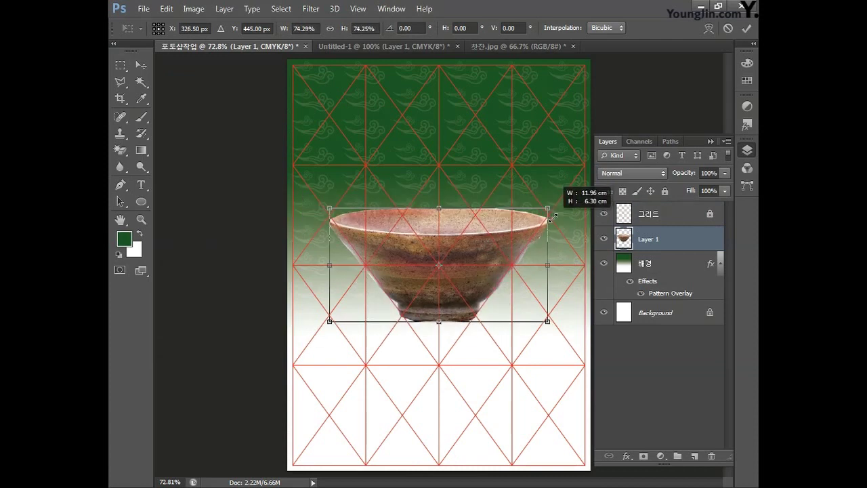
left_click_drag(480, 253, 481, 326)
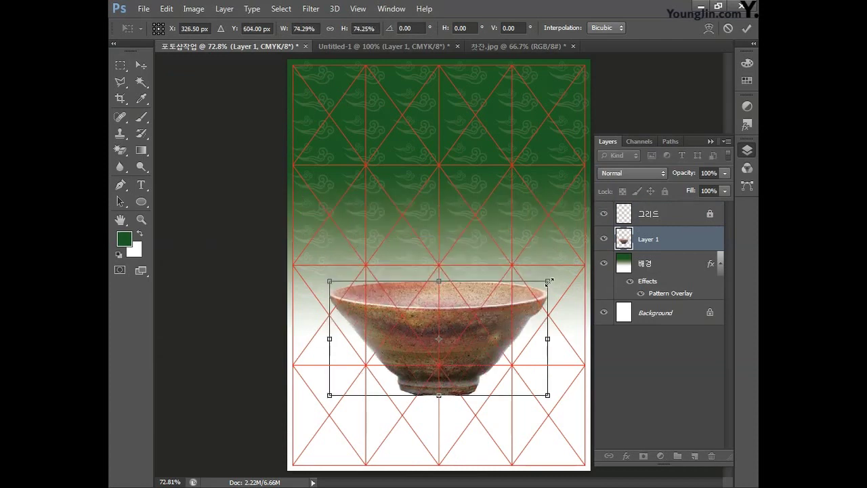
left_click_drag(548, 281, 534, 288)
left_click_drag(488, 314, 487, 325)
key("Return")
- Rename the bowl's layer to 찻잔
key("p")
double_click(645, 240)
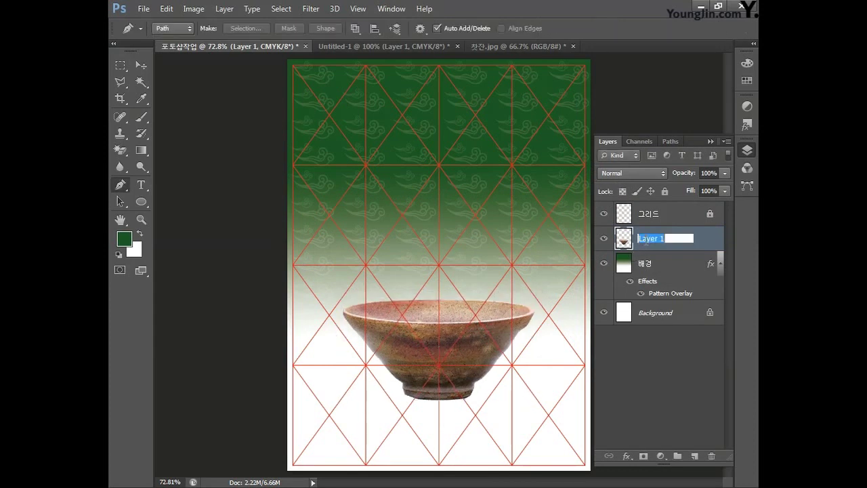
type("찻잔")
key("Return")
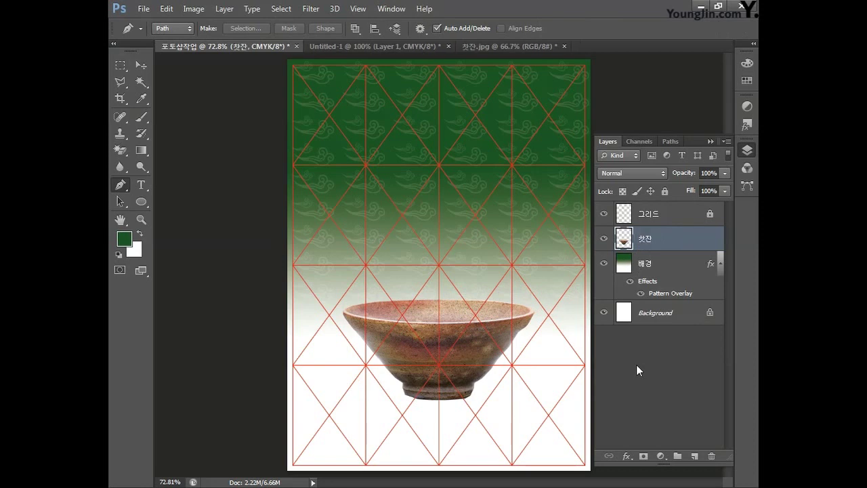
- Apply Levels to the 찻잔 layer with input levels of 19, 1.04 and 241 on the CMYK channel
left_click(203, 13)
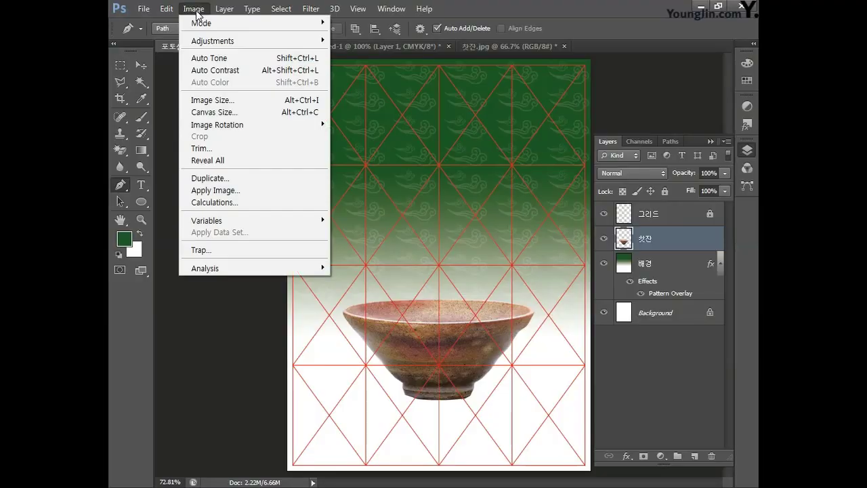
mouse_move(199, 46)
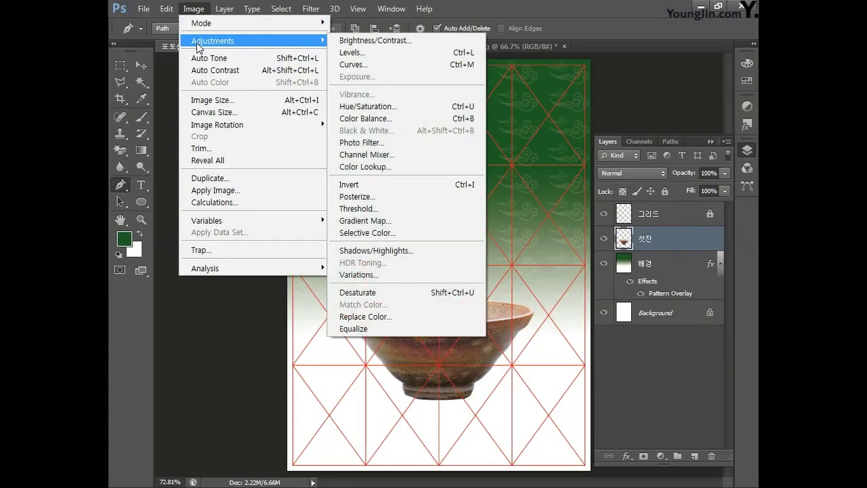
left_click(356, 53)
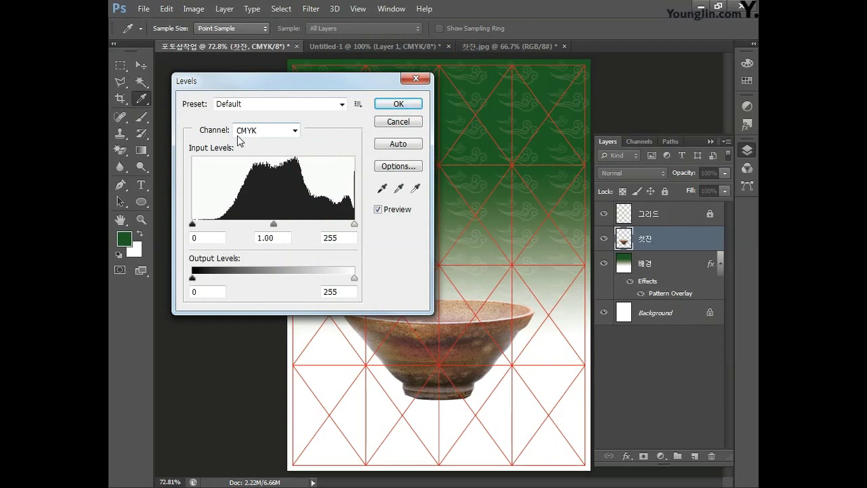
left_click_drag(274, 224, 276, 224)
left_click_drag(193, 223, 201, 225)
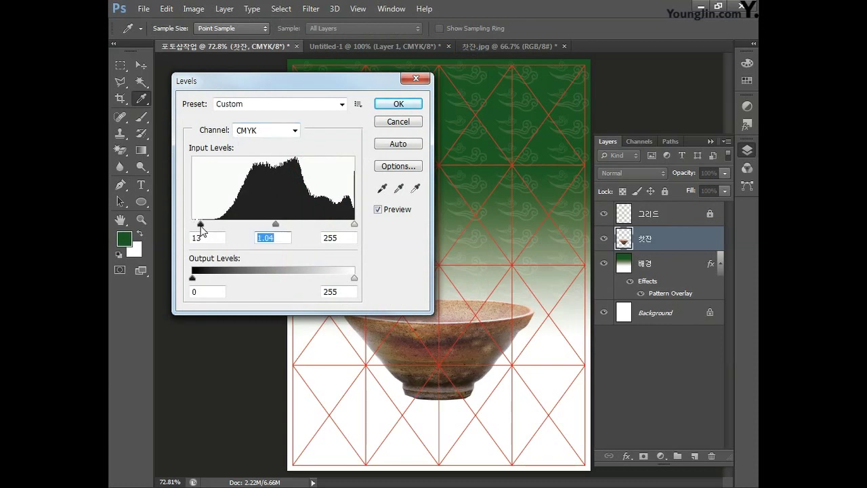
left_click_drag(355, 224, 347, 225)
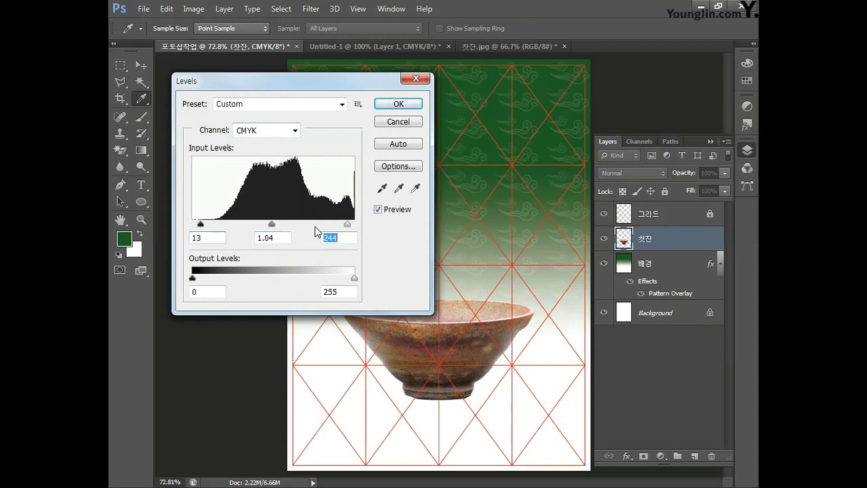
left_click_drag(201, 224, 204, 224)
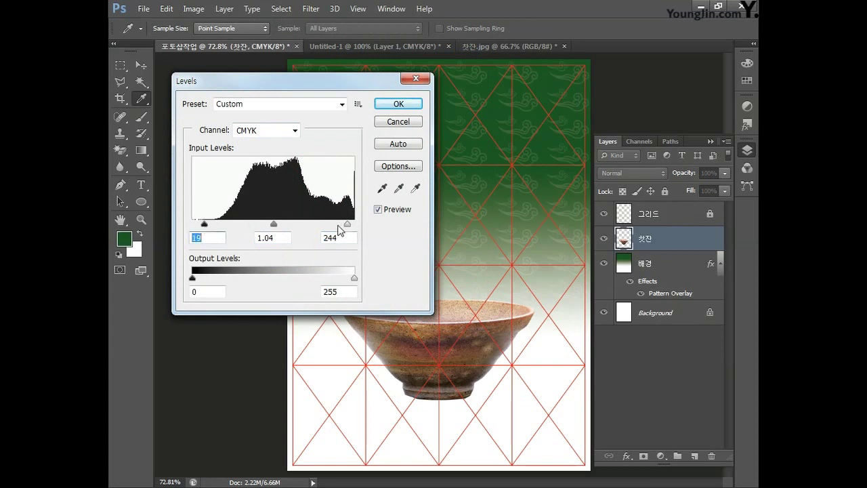
left_click_drag(347, 224, 346, 224)
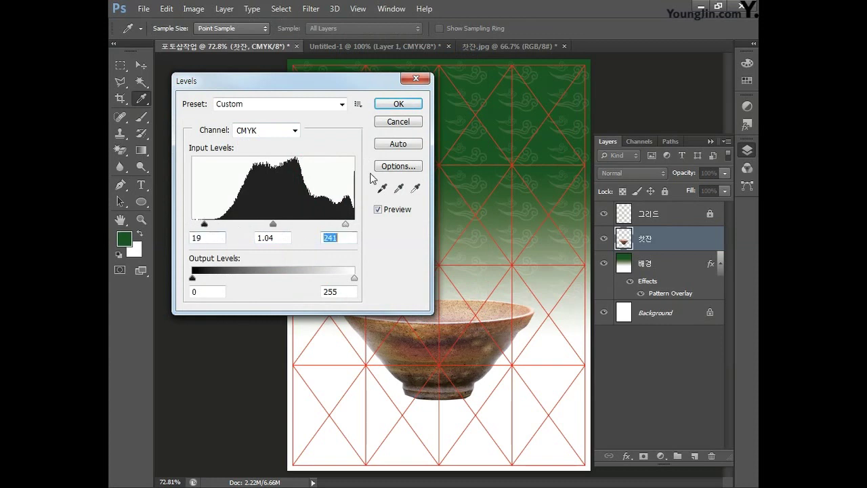
left_click(398, 105)
key("p")
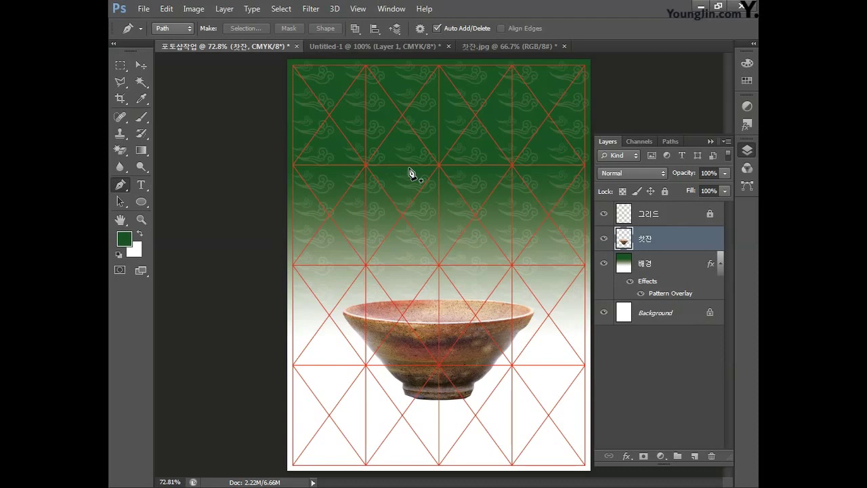
- Duplicate the 찻잔 layer, rename the copy 찻잔 반사 and place it beneath the original bowl layer
key("ctrl+j")
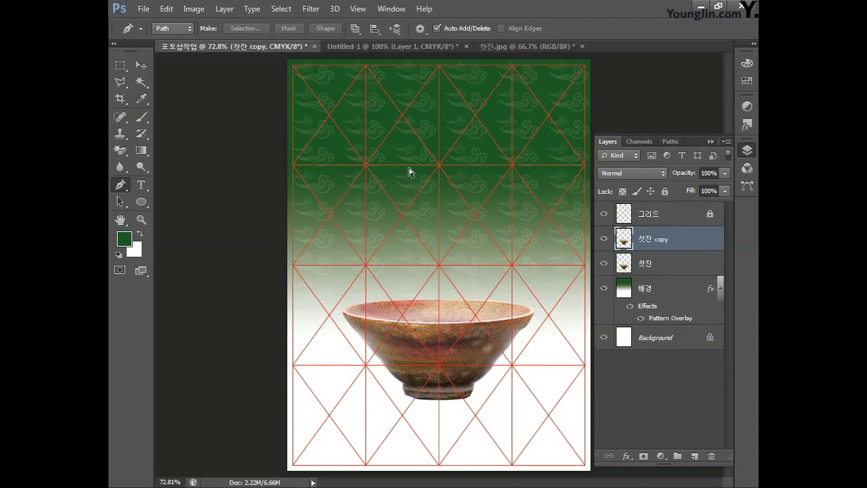
double_click(648, 239)
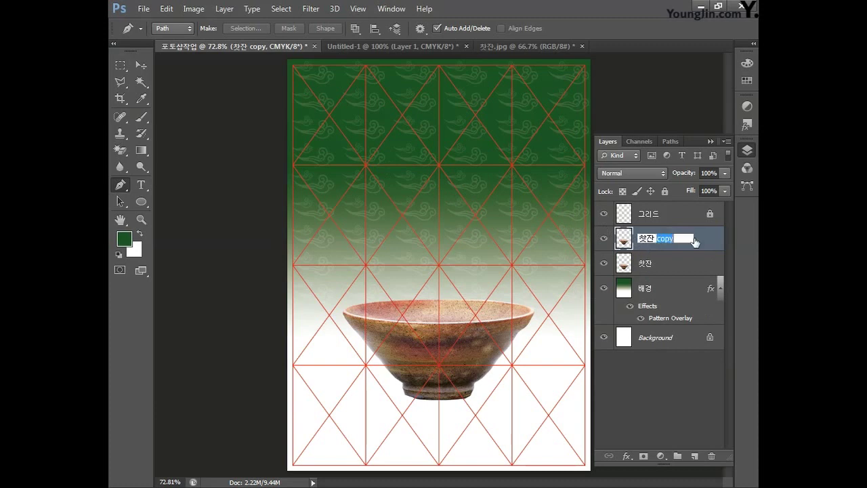
type("반사")
key("Return")
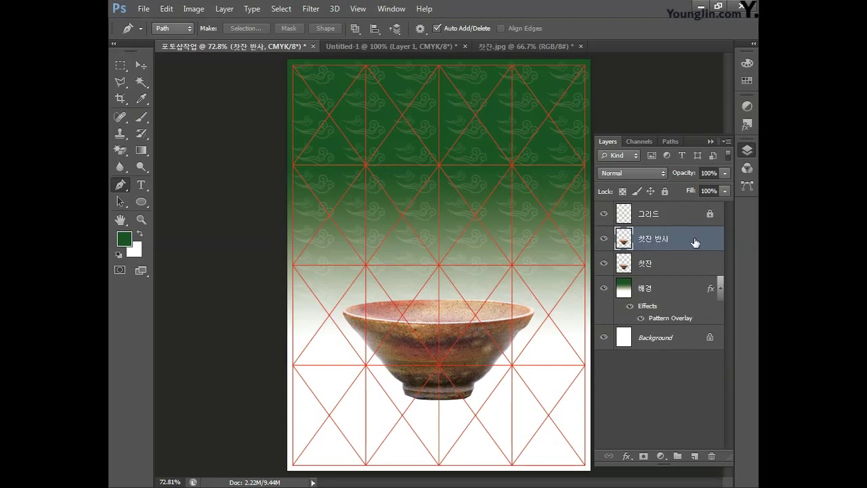
left_click_drag(696, 242, 693, 273)
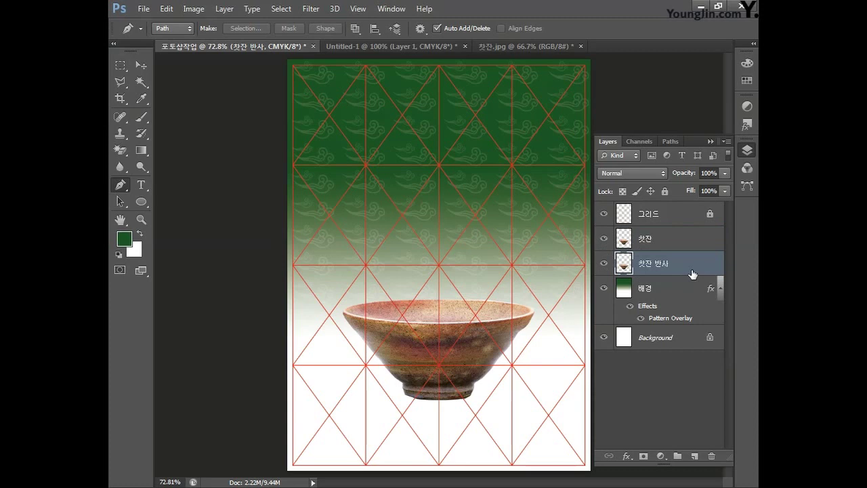
- Flip the 찻잔 반사 bowl vertically and move it straight down so its foot meets the foot of the original bowl
key("ctrl+t")
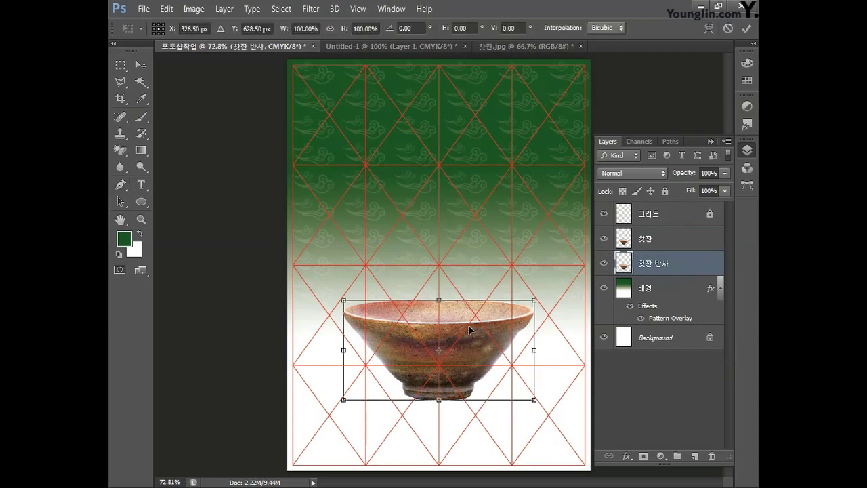
right_click(471, 330)
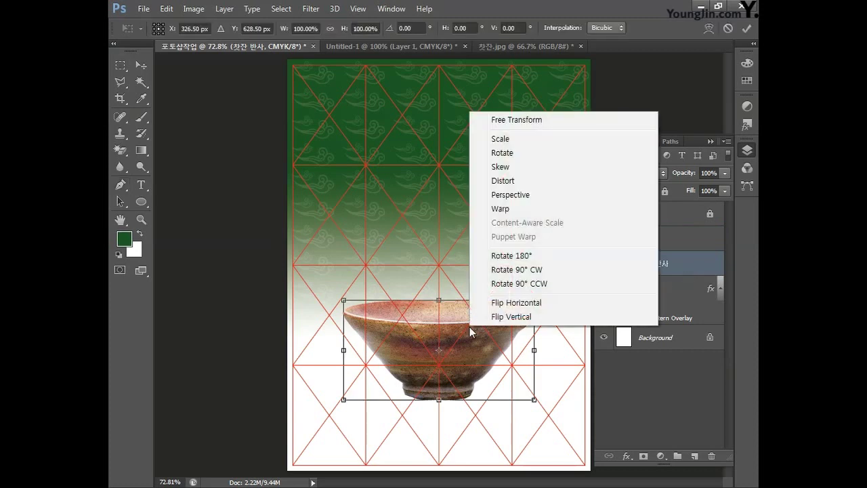
left_click(490, 317)
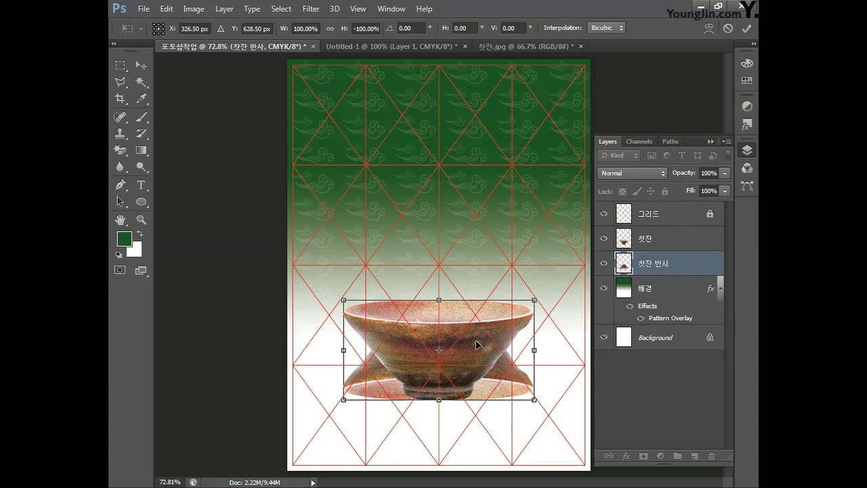
left_click_drag(503, 378, 501, 453)
left_click_drag(439, 371, 441, 394)
left_click_drag(439, 470, 445, 469)
key("Return")
key("p")
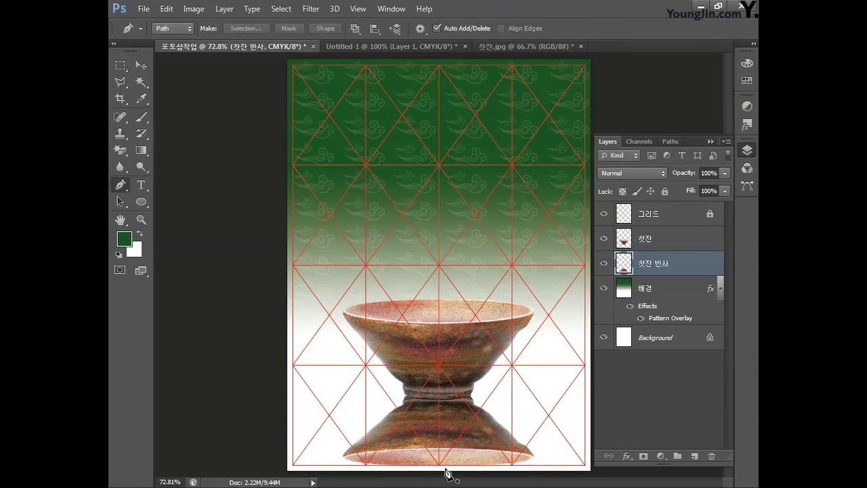
- Add a layer mask to 찻잔 반사 and fade the reflection out towards its lower edge with a linear gradient from K 100% black to white
left_click(643, 456)
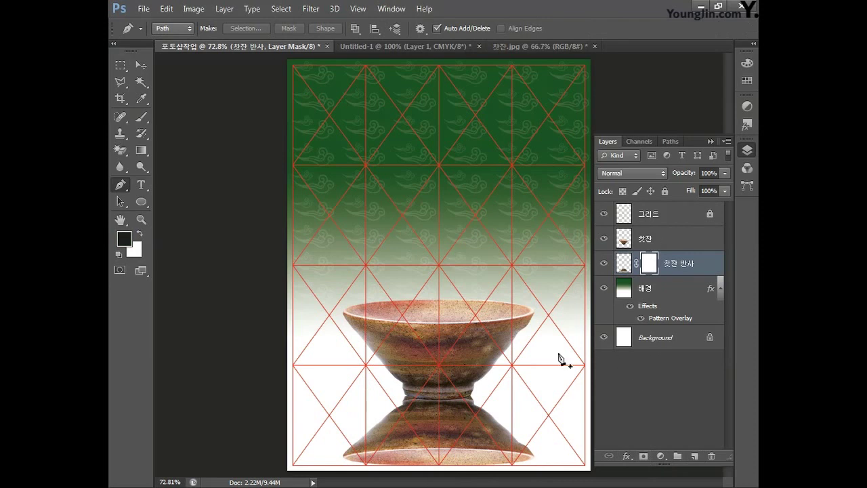
left_click(129, 241)
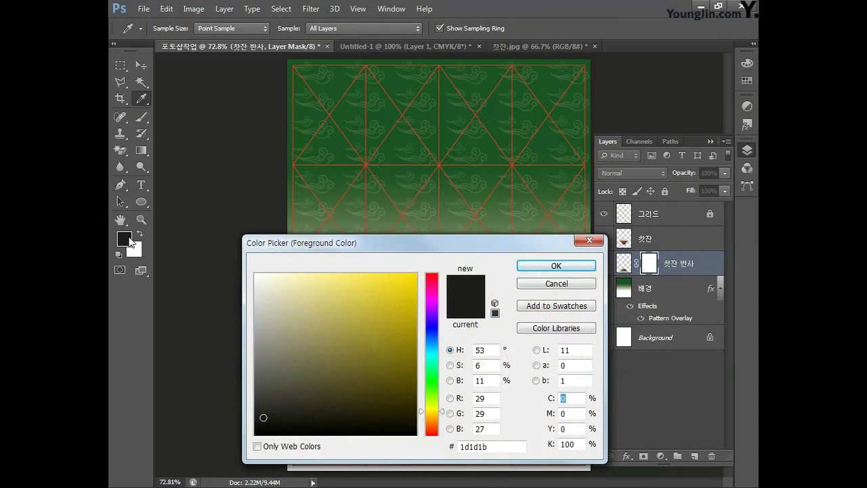
left_click(572, 400)
key("Tab")
key("Tab")
key("Tab")
type("100")
left_click(554, 266)
left_click(135, 252)
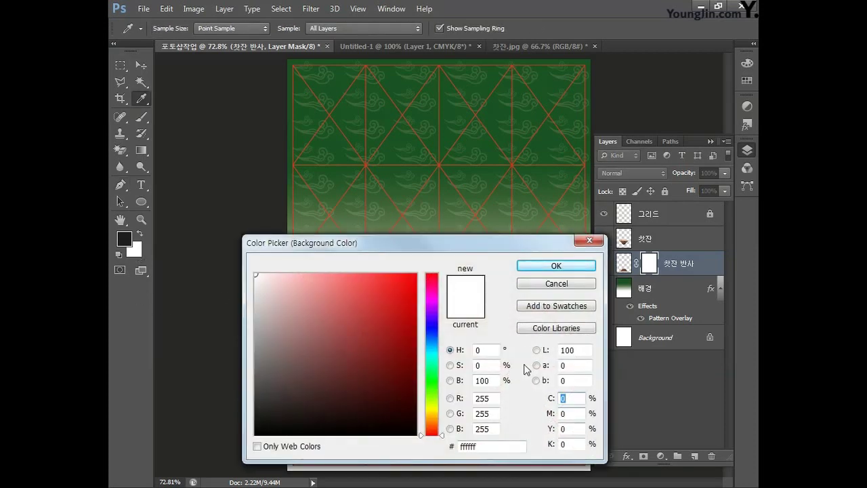
left_click(533, 269)
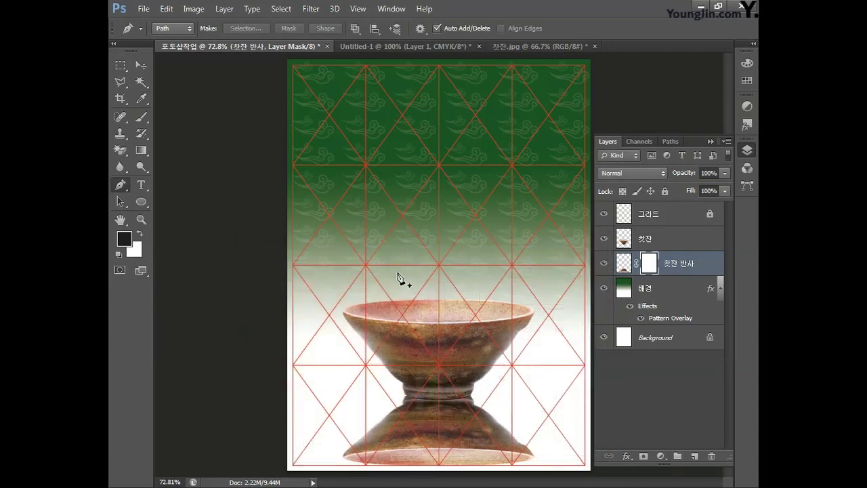
left_click(143, 152)
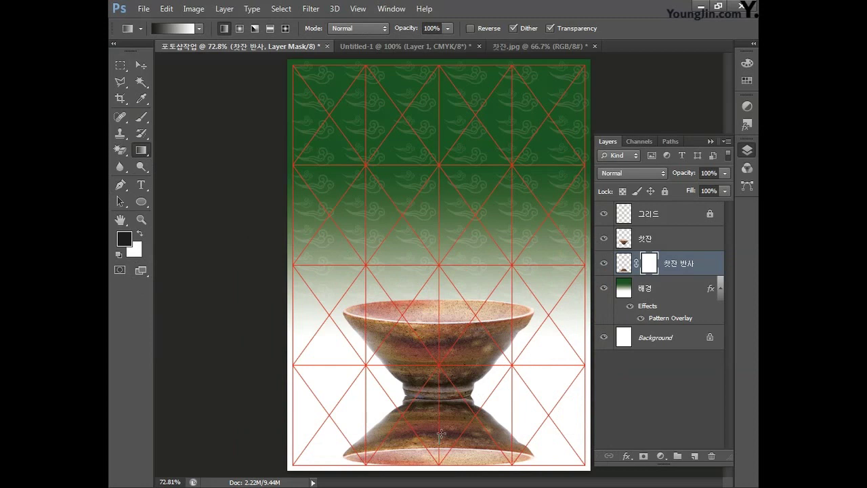
left_click_drag(443, 383, 444, 384)
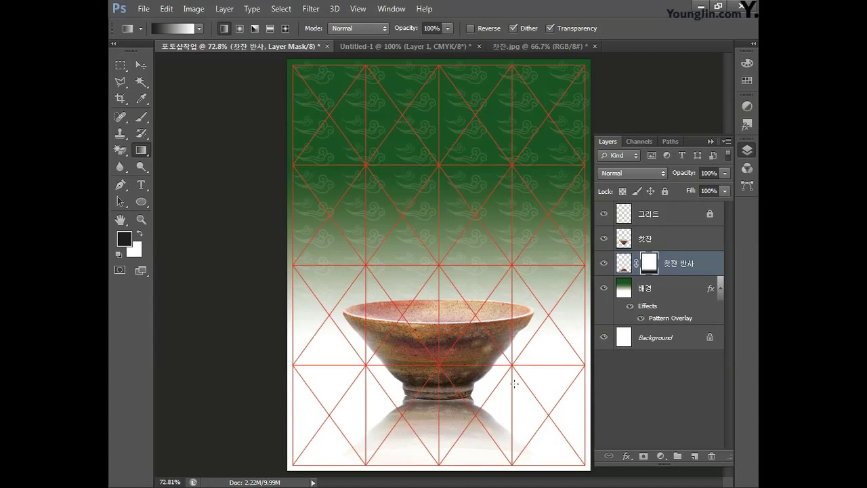
- Add a Drop Shadow to the 찻잔 layer with 50% opacity, 2 px distance and 12 px size
left_click(679, 243)
double_click(688, 243)
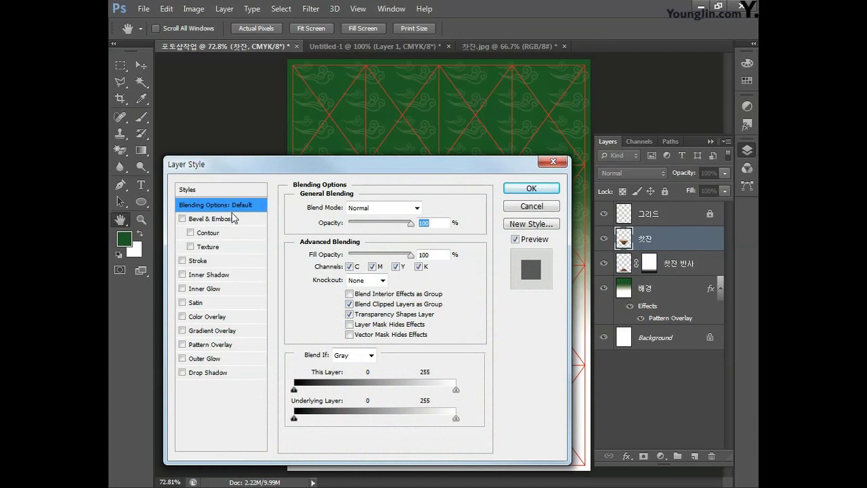
left_click(195, 374)
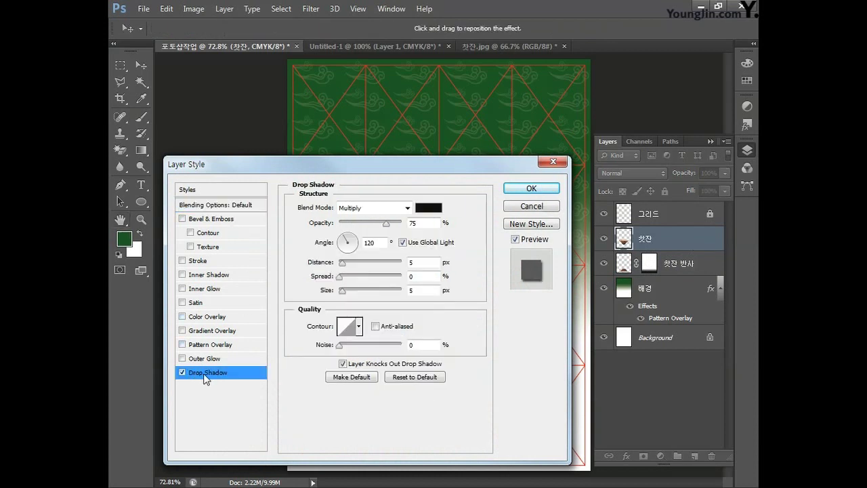
double_click(414, 222)
type("50")
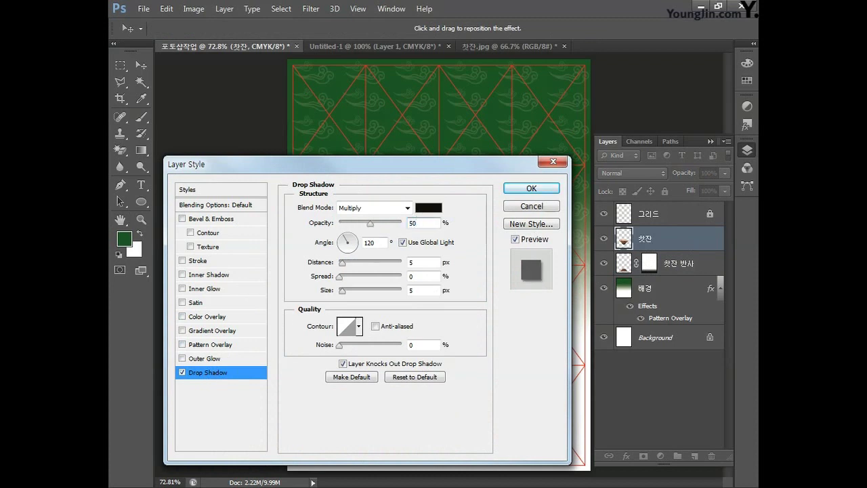
key("Tab")
key("Tab")
type("2")
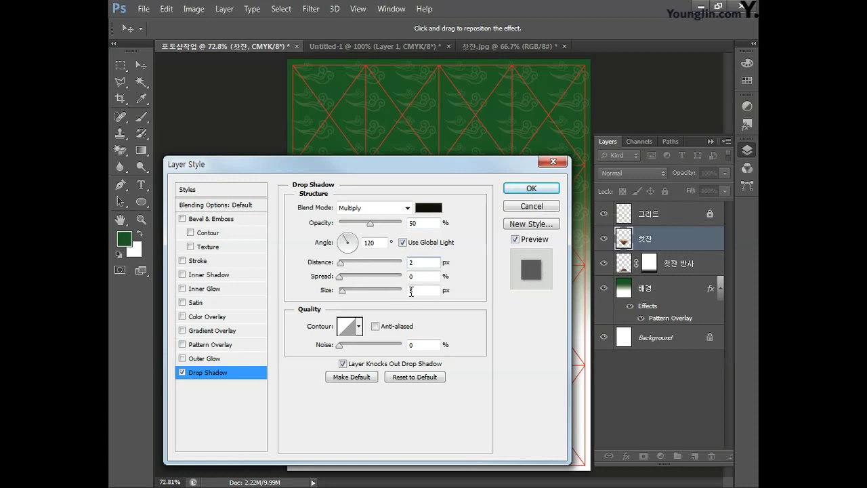
key("Tab")
key("Tab")
type("12")
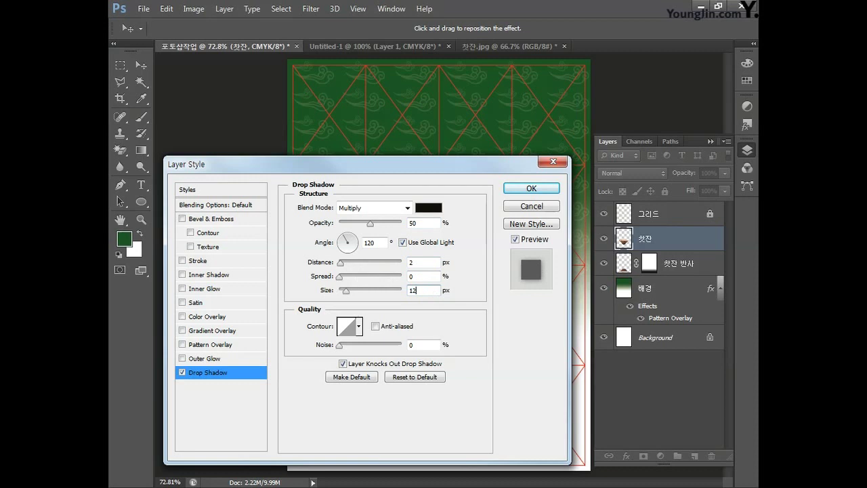
left_click(531, 188)
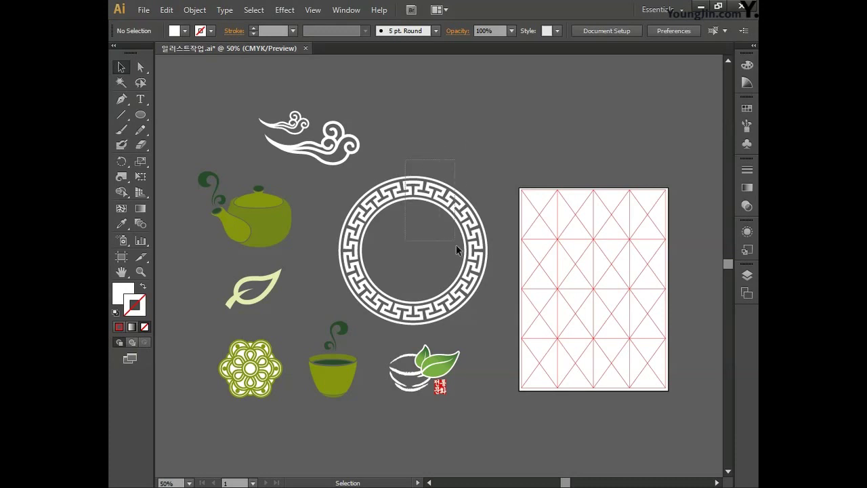
- Copy the white circular key-pattern ring from 일러스트작업.ai in Illustrator and paste it into the Photoshop poster as pixels
left_click(465, 267)
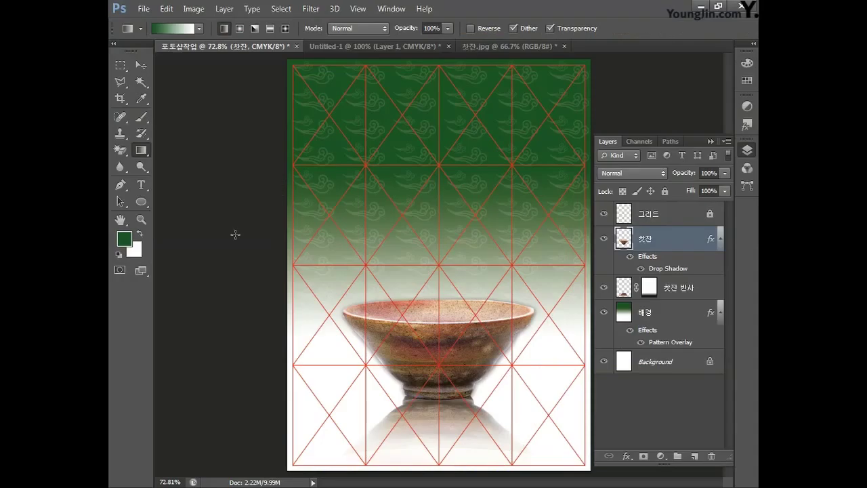
key("ctrl+v")
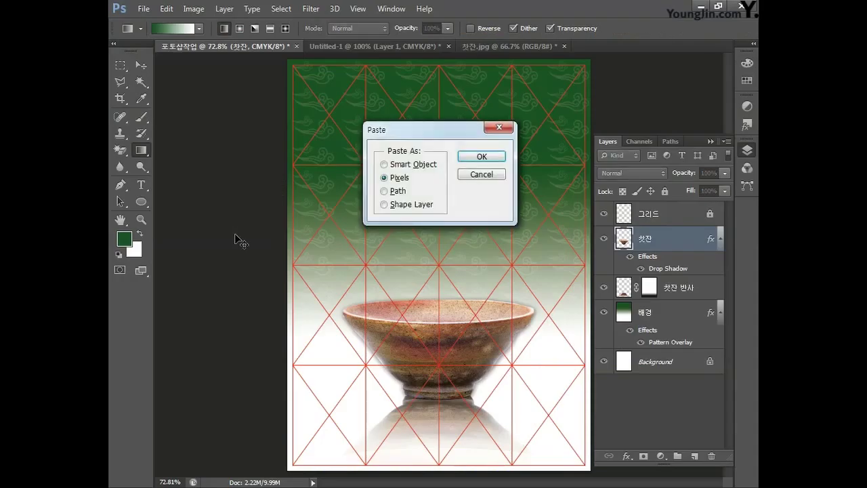
left_click(478, 160)
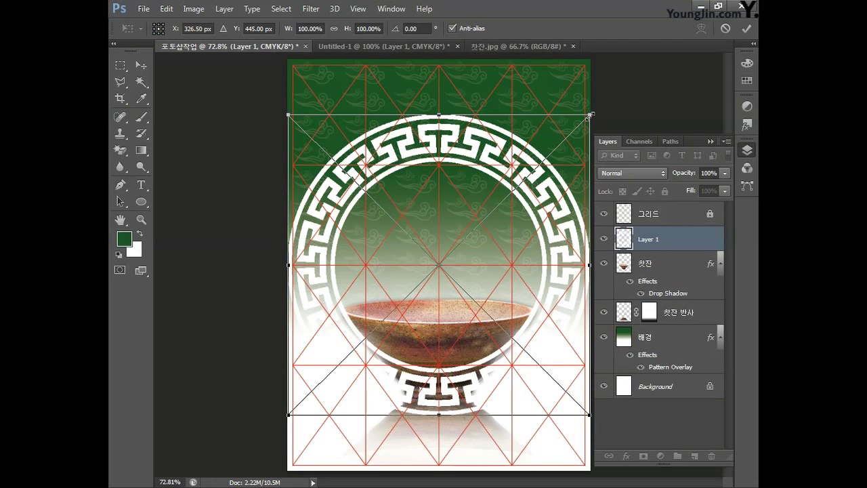
- Scale the pasted ring down slightly to the grid's width and move it up so it sits centred above the bowl
left_click_drag(589, 115, 585, 123)
left_click_drag(556, 297, 555, 178)
key("Return")
key("g")
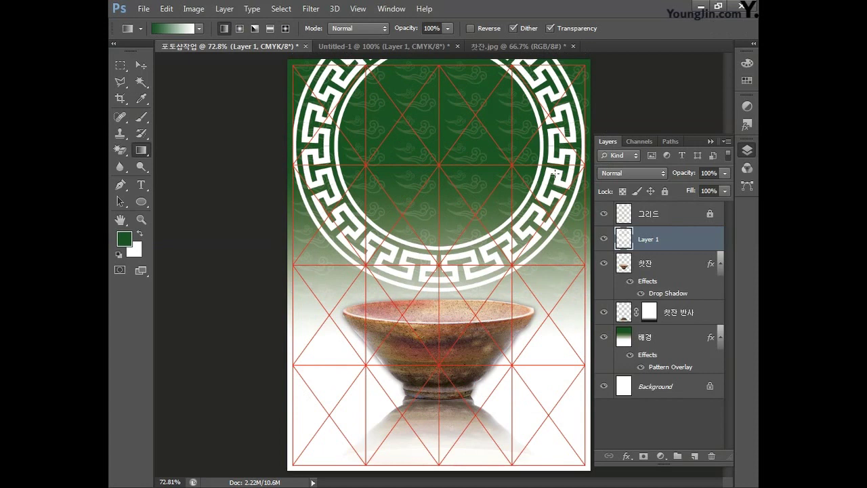
- Set the ring layer's opacity to 65% and rename the layer 원형 전통문양
left_click(702, 173)
type("65")
key("Return")
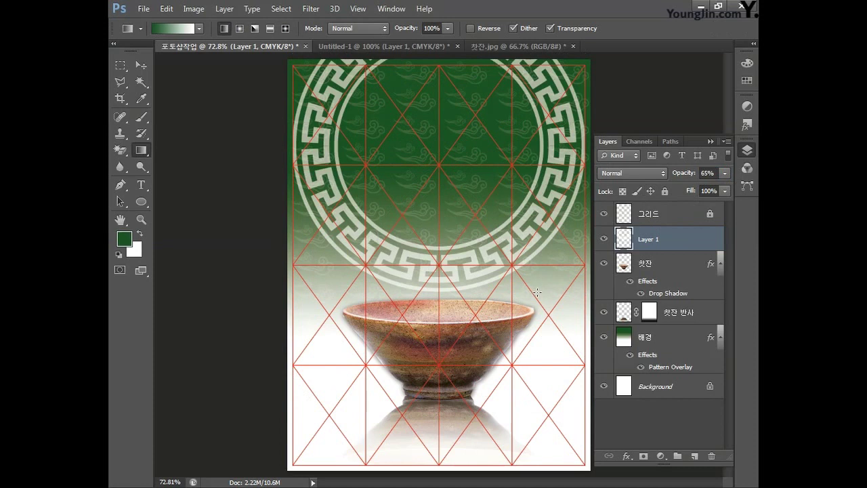
double_click(648, 239)
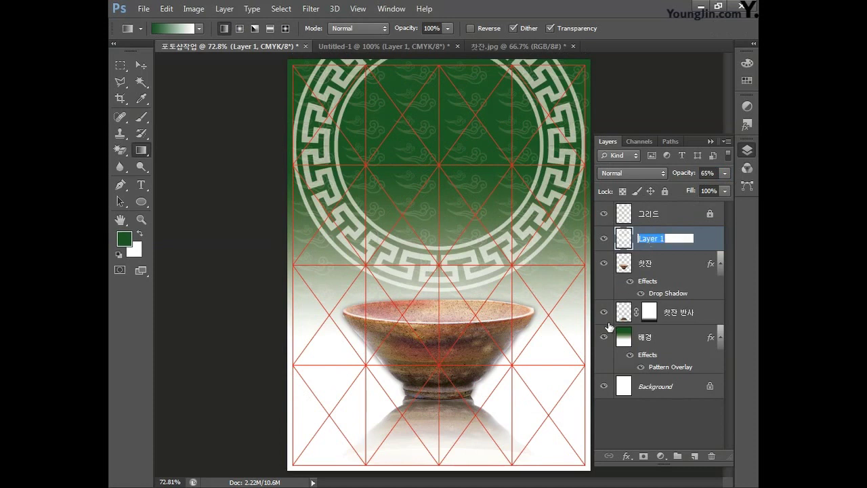
type("원형 전ㅌ통문양")
key("Return")
- Add a Drop Shadow to the 원형 전통문양 layer with 35% opacity, 7 px distance and 7 px size
double_click(691, 248)
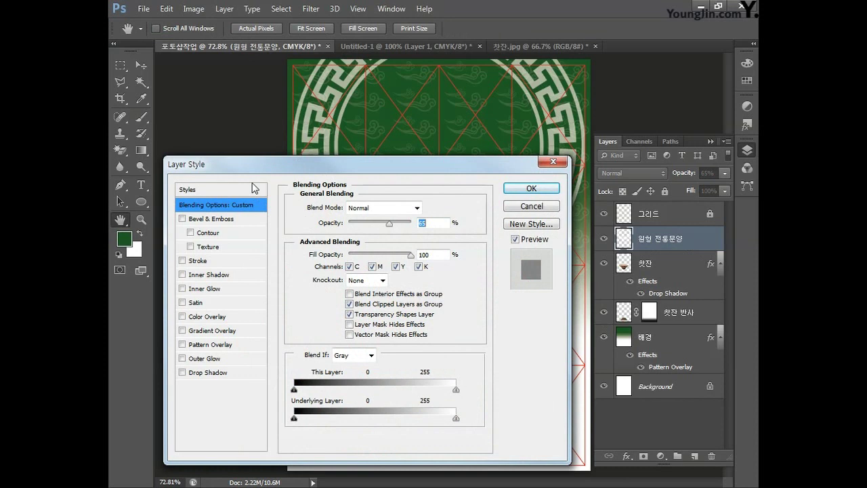
left_click(209, 374)
type("35")
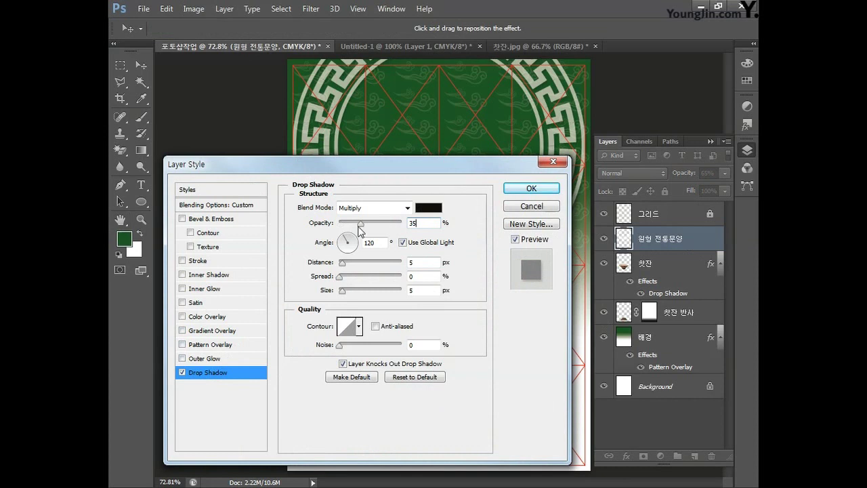
key("Tab")
type("7")
left_click(423, 290)
type("7")
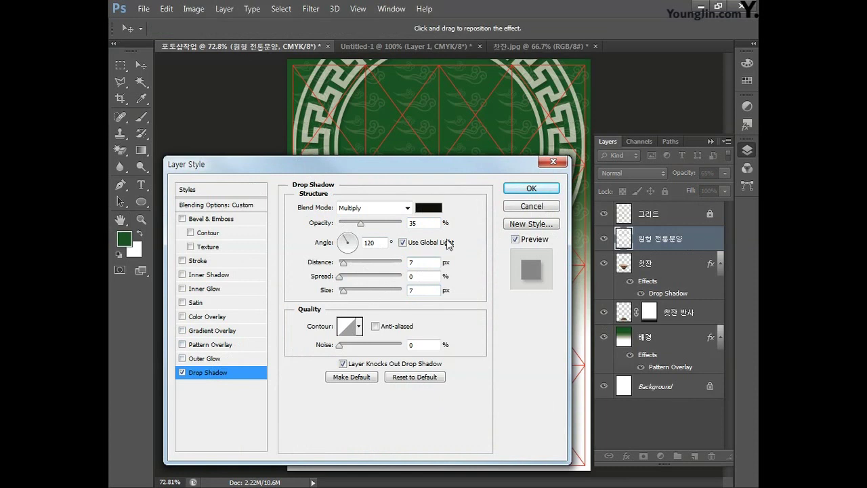
left_click(523, 188)
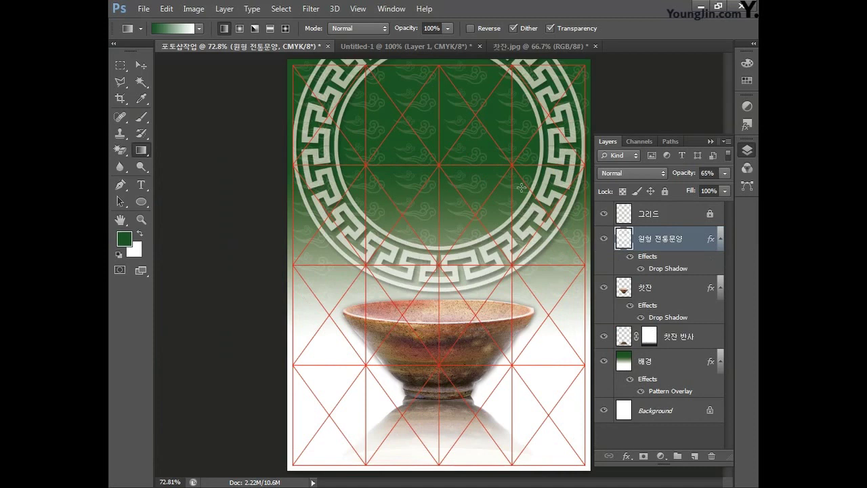
- Add a layer mask to the 원형 전통문양 layer and fade out the ring's lower part with a vertical black-to-white gradient
left_click(644, 457)
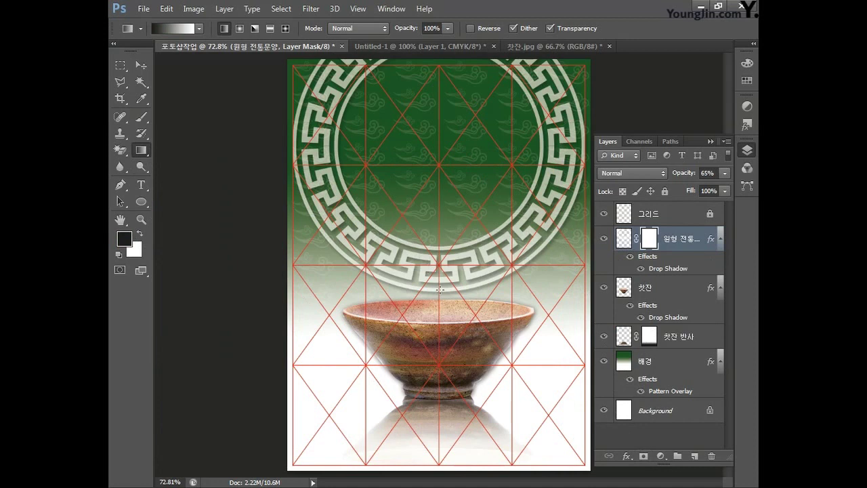
left_click_drag(439, 254, 441, 199)
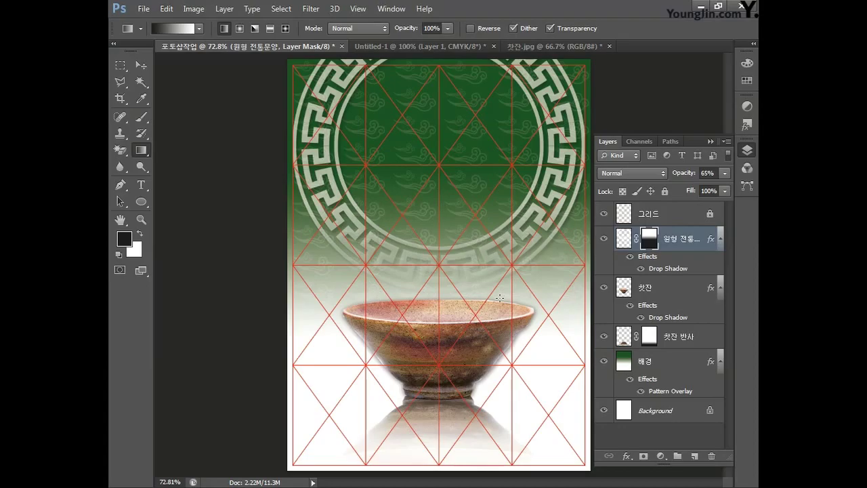
- Copy the bowl-and-leaves emblem from 일러스트작업.ai in Illustrator and paste it into the Photoshop poster as pixels
key("alt+Tab")
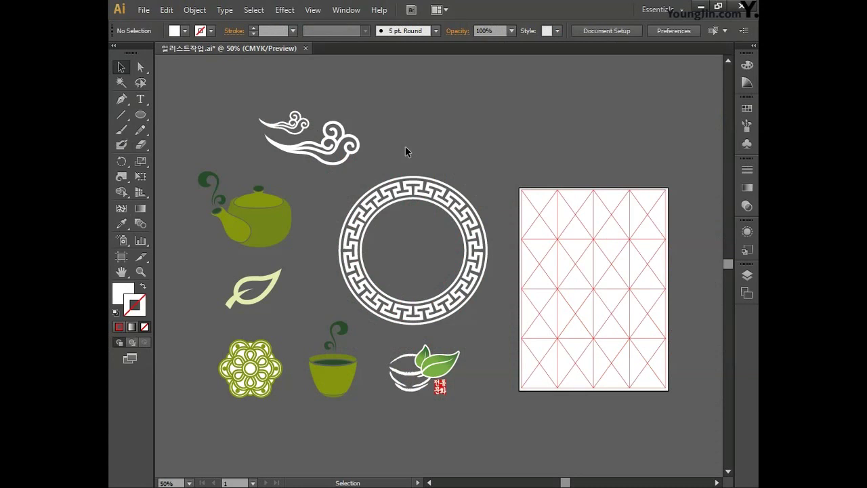
left_click_drag(464, 427, 373, 355)
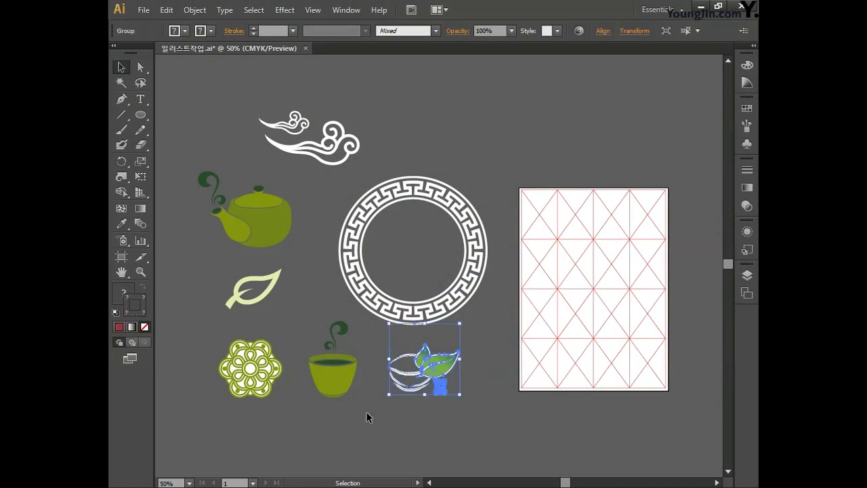
key("ctrl")
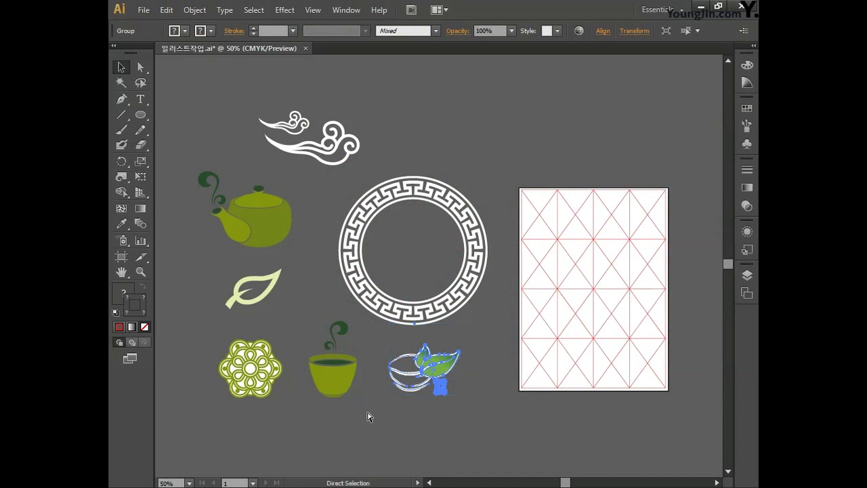
key("alt+Tab")
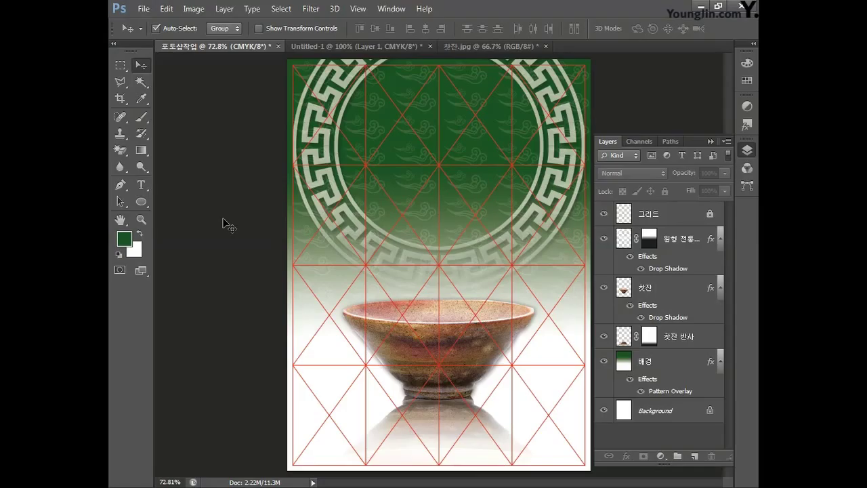
key("ctrl+v")
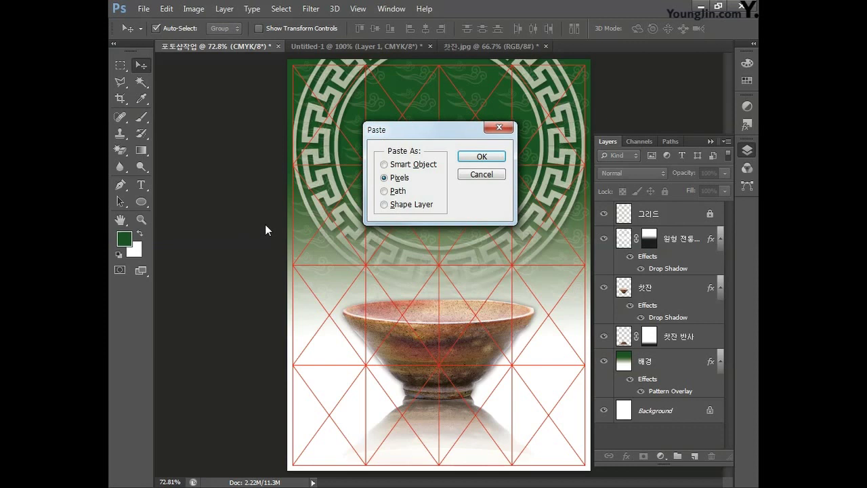
left_click(477, 157)
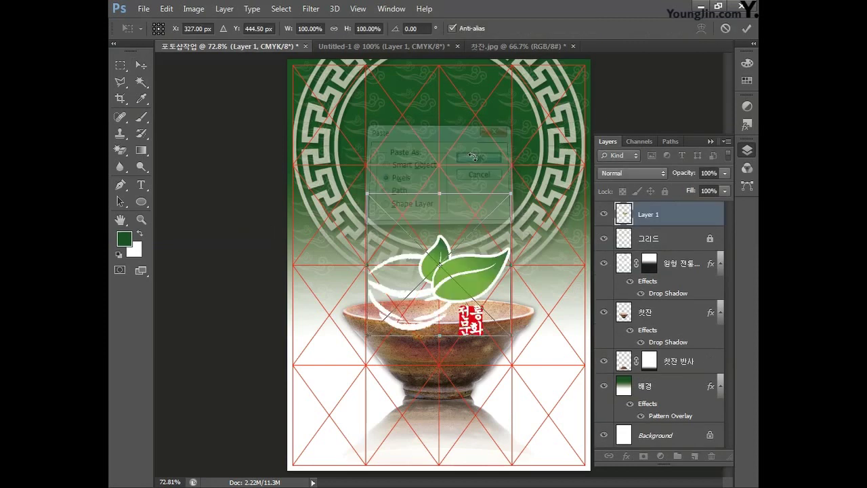
- Scale the emblem down to about 57% and place it centred in the upper part of the ring
left_click_drag(512, 196, 489, 216)
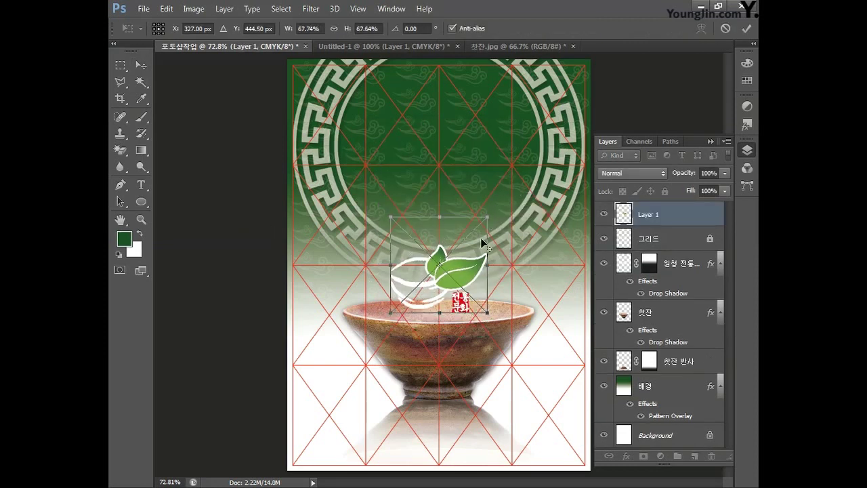
left_click_drag(467, 278, 463, 118)
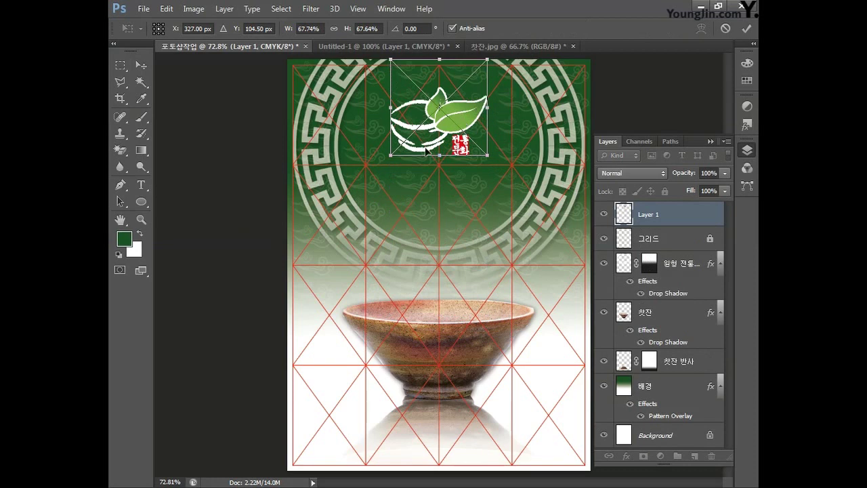
left_click_drag(392, 155, 400, 148)
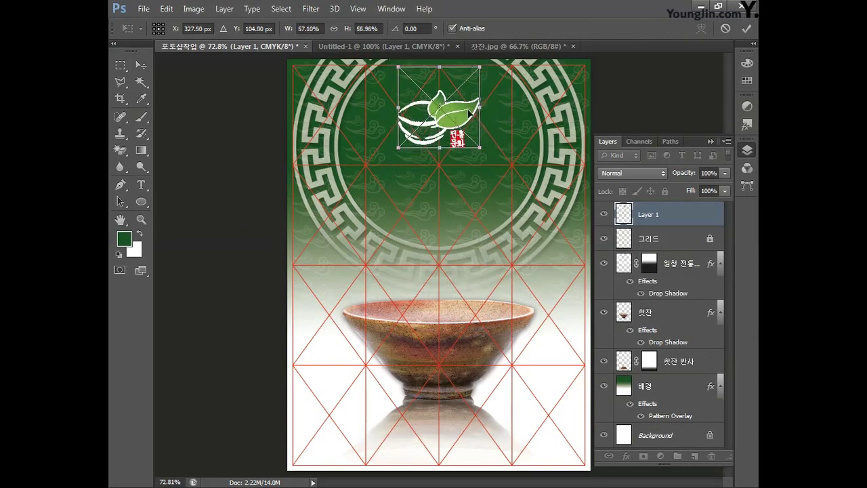
key("Return")
- Rename the emblem layer 심벌마크 and move it below the 그리드 layer
double_click(641, 216)
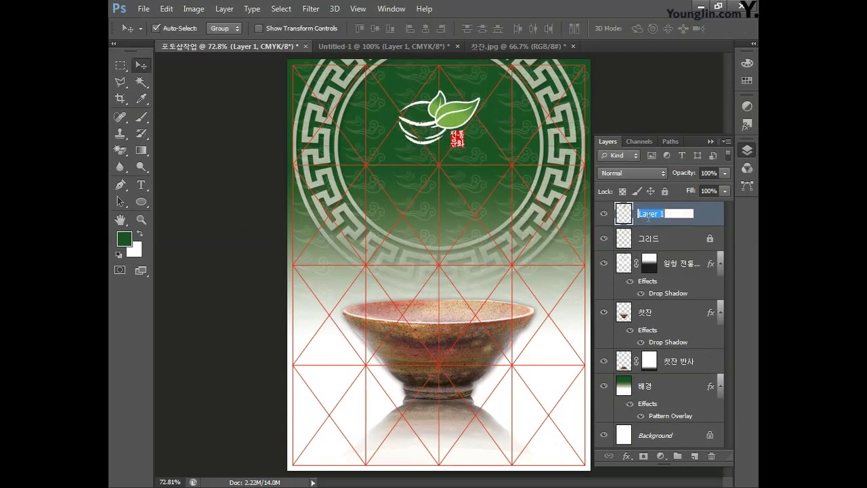
type("심벌마크")
key("Return")
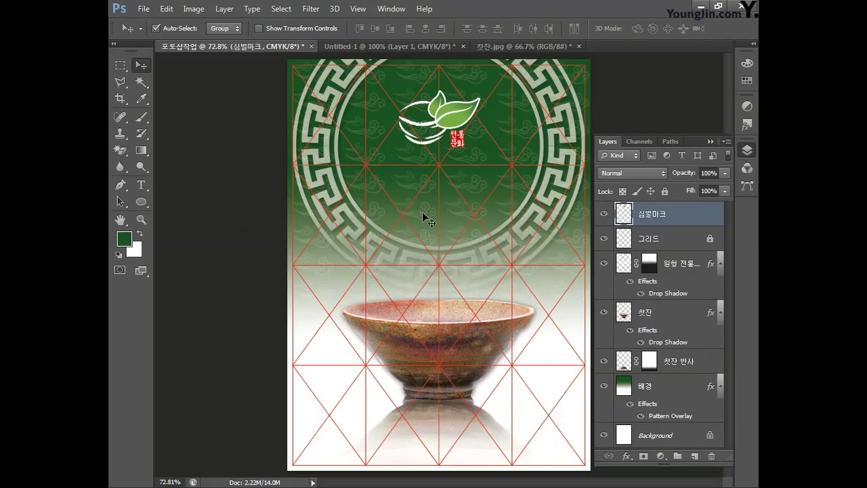
left_click_drag(671, 216, 680, 251)
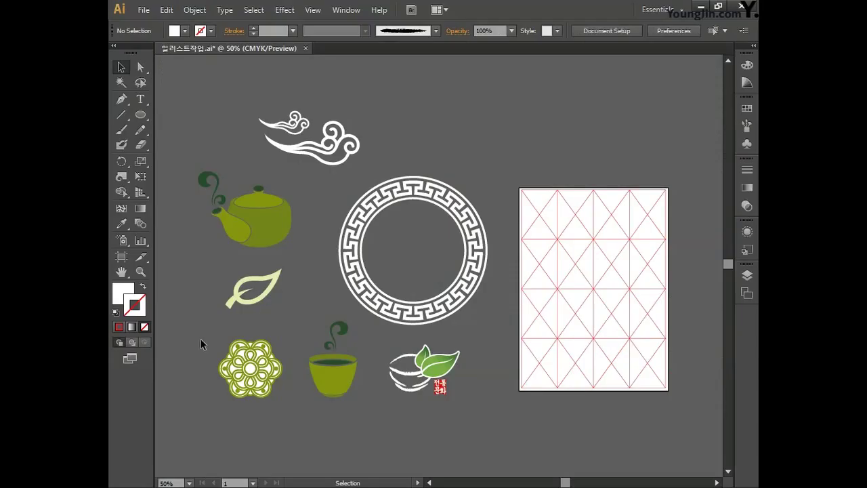
- Copy the green flower-shaped pattern from 일러스트작업.ai in Illustrator and paste it into the Photoshop poster as pixels
left_click_drag(200, 340, 291, 406)
key("ctrl")
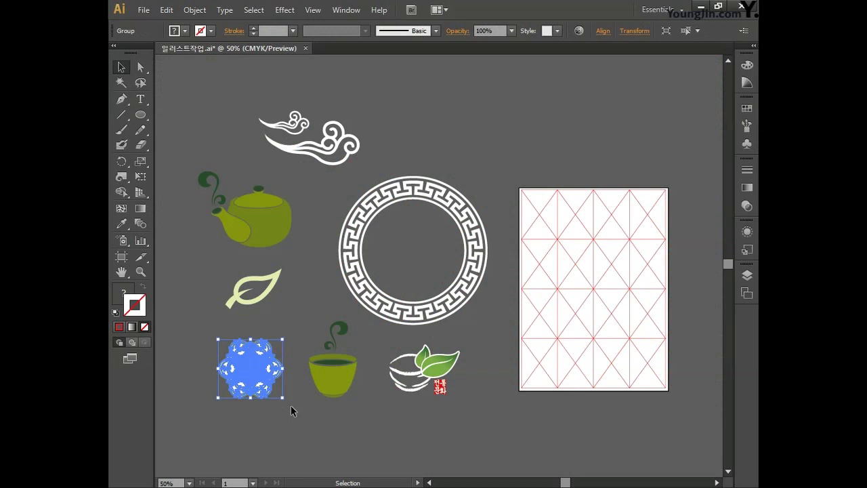
key("alt+Tab")
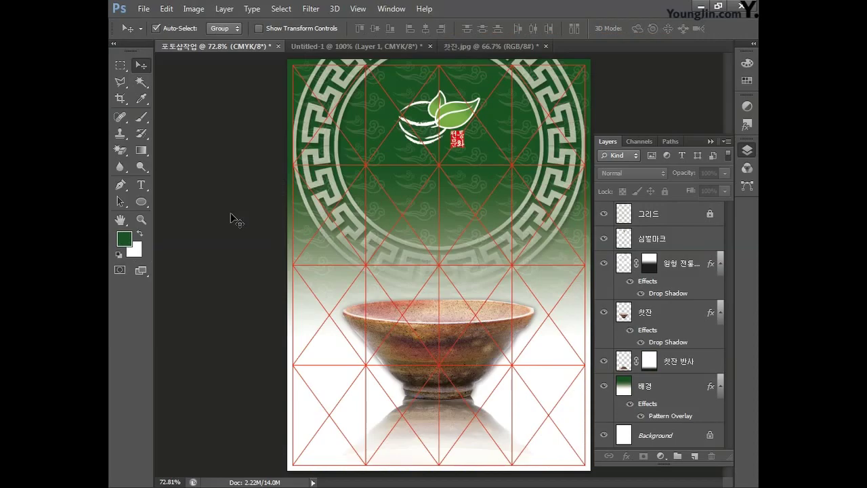
key("ctrl+v")
left_click(478, 157)
- Scale the flower pattern down to about 23% and place it below the bowl, slightly left of the poster's centre line
left_click_drag(503, 207, 415, 447)
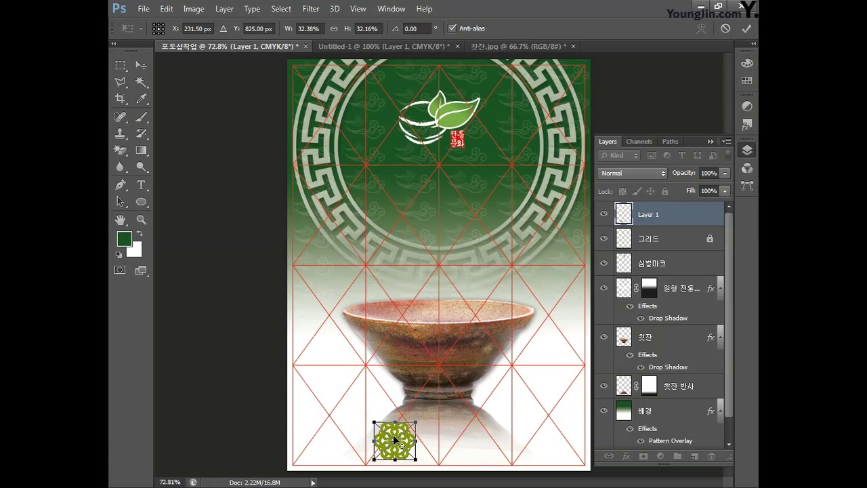
left_click_drag(372, 422, 385, 431)
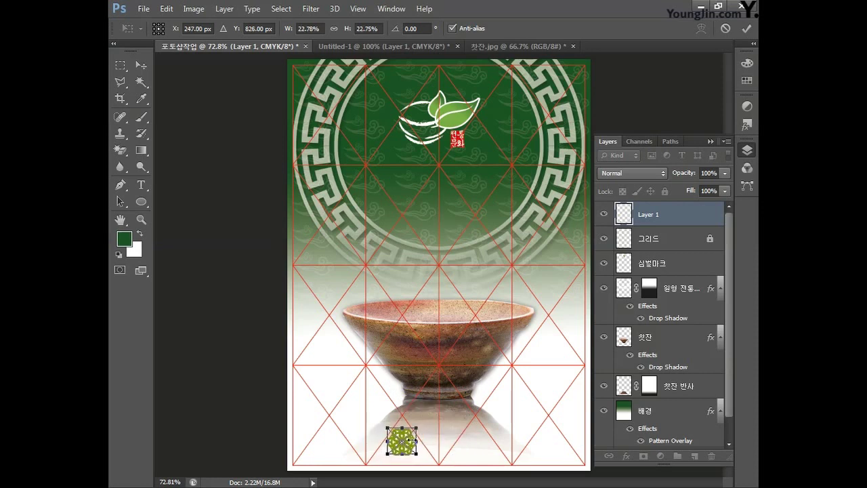
key("Return")
- Rename the flower pattern layer 심볼 and move it below the 그리드 layer
double_click(654, 214)
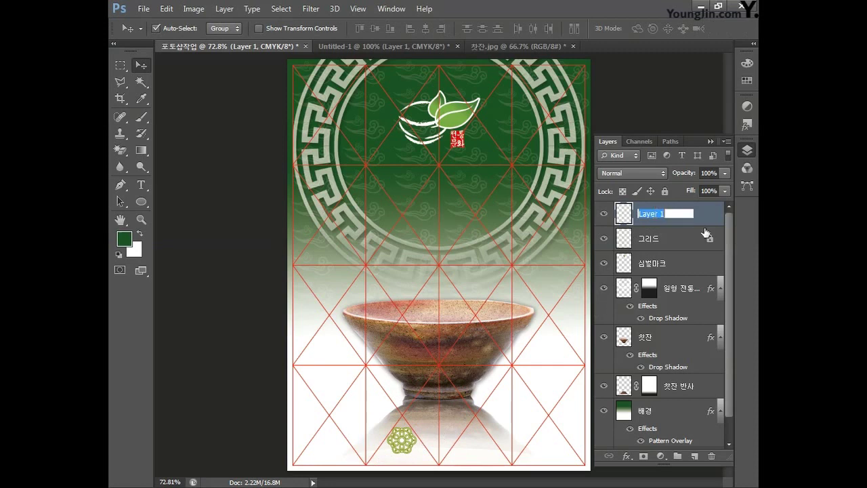
type("심보")
key("Return")
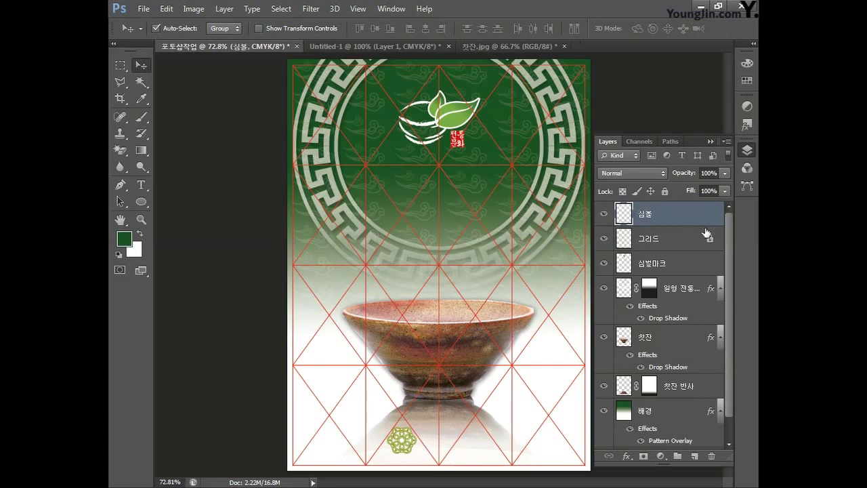
left_click_drag(696, 218, 693, 254)
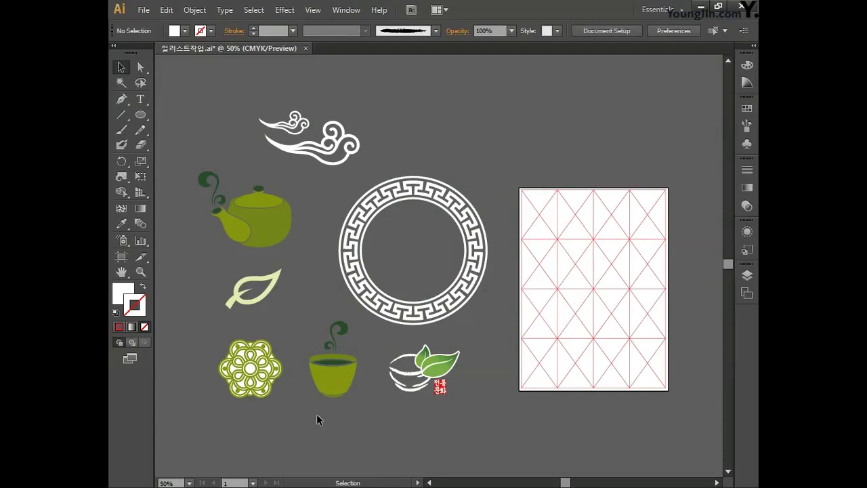
- Copy the green teapot drawing from 일러스트작업.ai in Illustrator and paste it into the Photoshop poster as pixels
left_click_drag(256, 238, 172, 171)
key("ctrl")
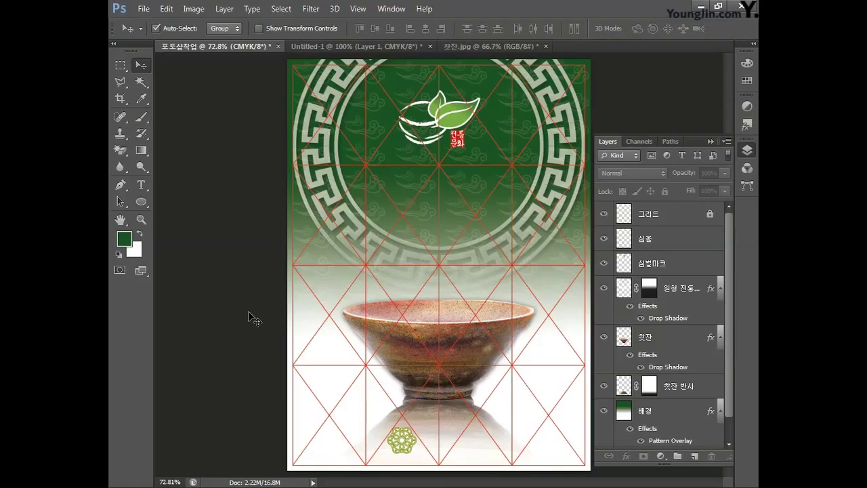
key("ctrl+v")
left_click(473, 160)
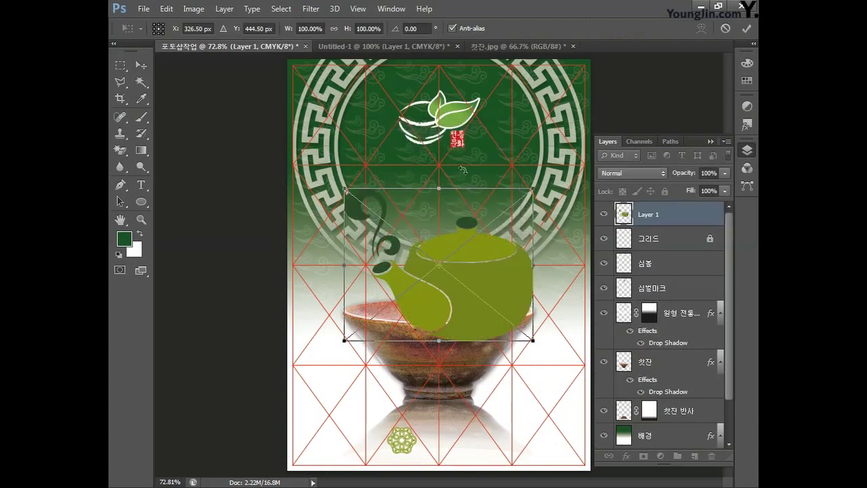
- Scale the teapot down and place it in the poster's lower-right corner, running partly off the right edge
left_click_drag(479, 302, 576, 387)
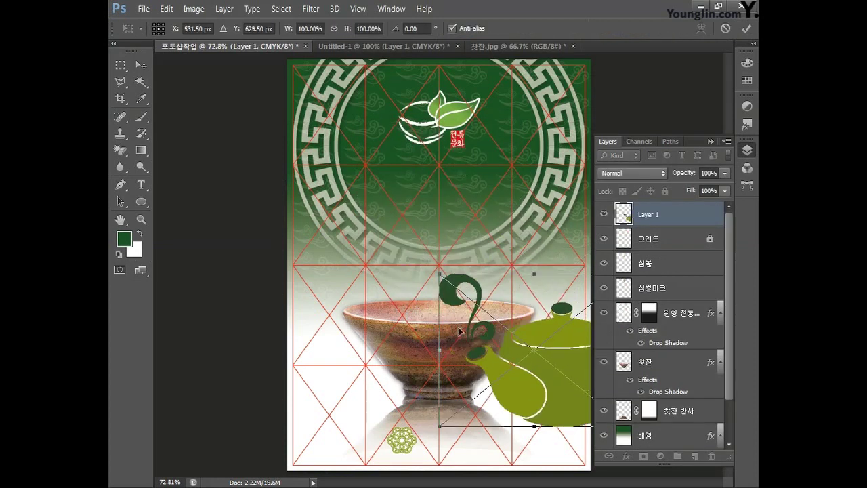
left_click_drag(448, 283, 483, 345)
key("Return")
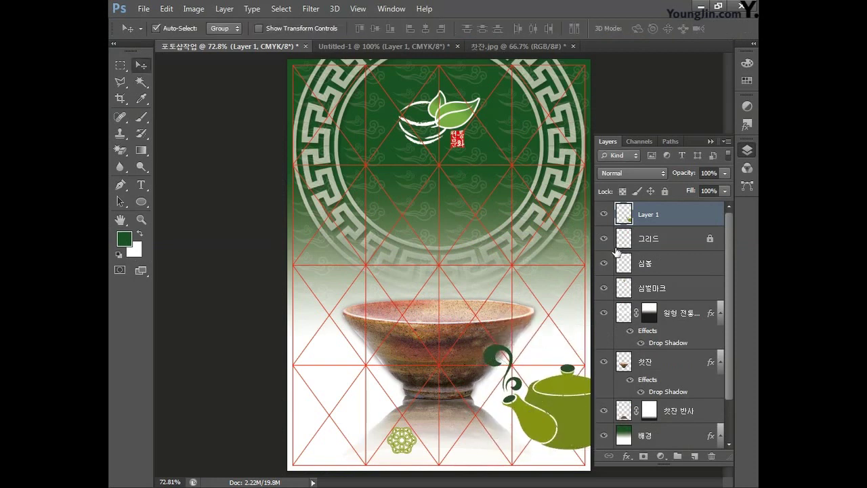
- Rename the teapot layer 배경문양1 and move it between the 찻잔 and 찻잔 반사 layers
double_click(654, 215)
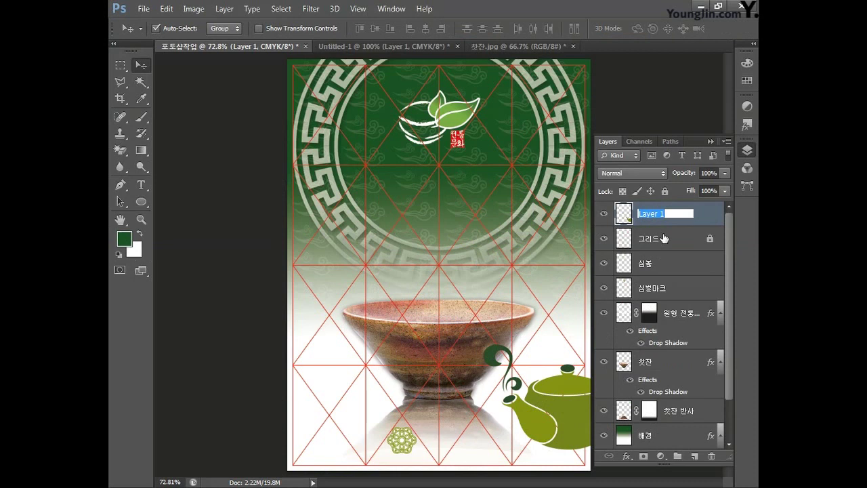
type("배경문양")
key("Return")
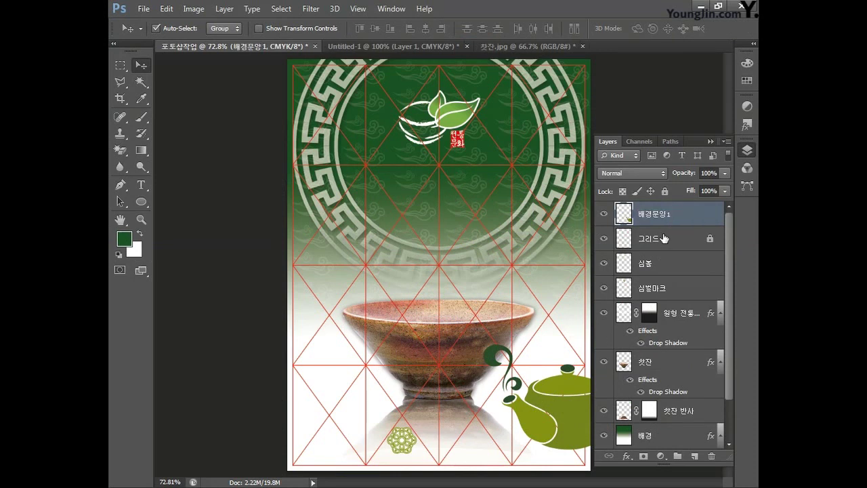
left_click_drag(674, 220, 680, 402)
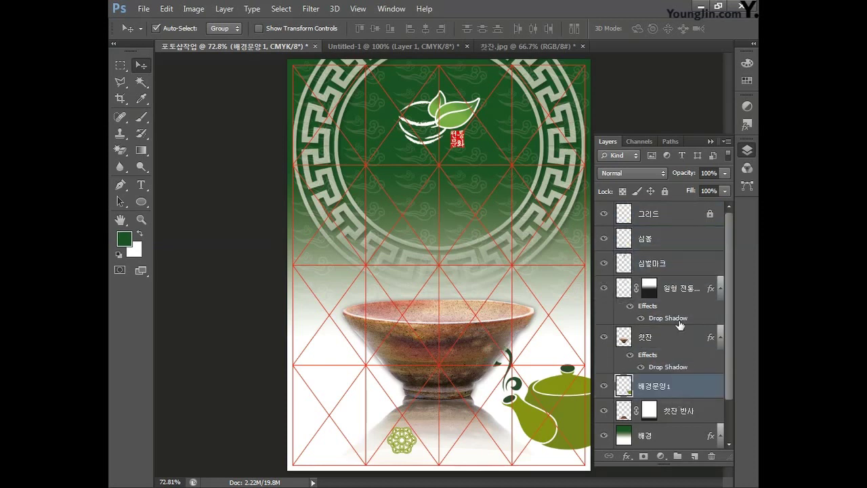
- Set the 배경문양1 layer's opacity to 30%
left_click(703, 172)
type("30")
key("Return")
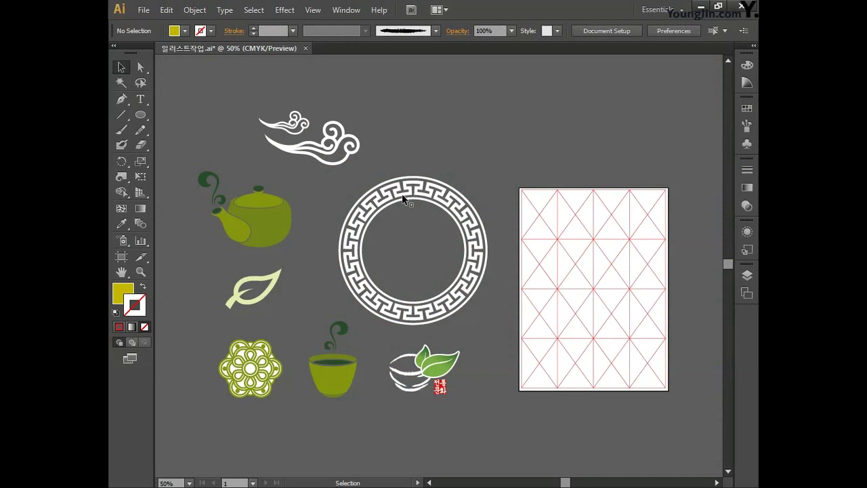
- Copy the green teacup drawing from 일러스트작업.ai in Illustrator and paste it into the Photoshop poster as pixels
left_click(362, 412)
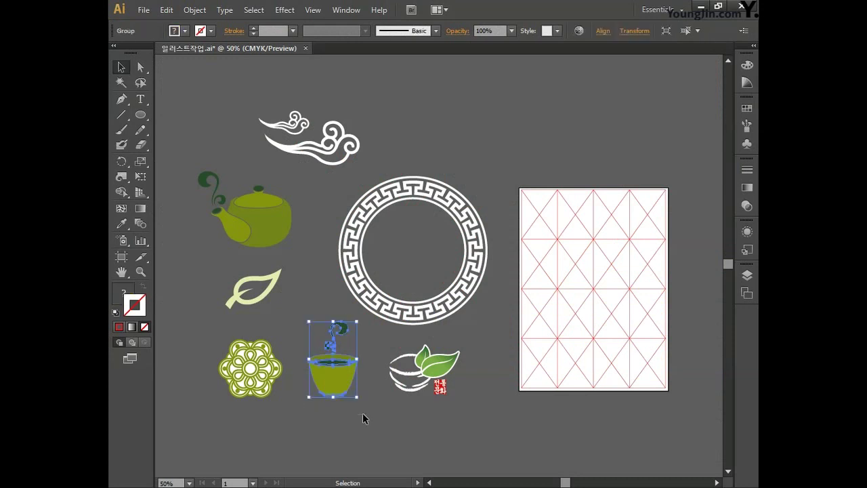
key("alt+Tab")
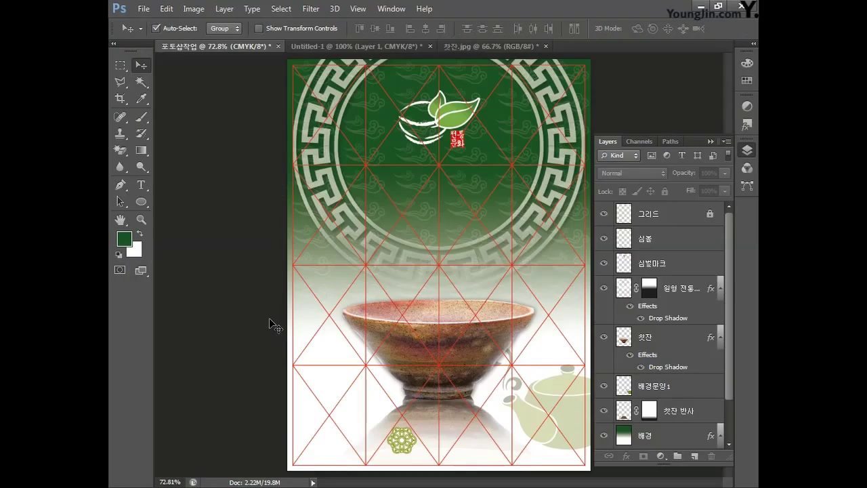
key("ctrl+v")
left_click(480, 157)
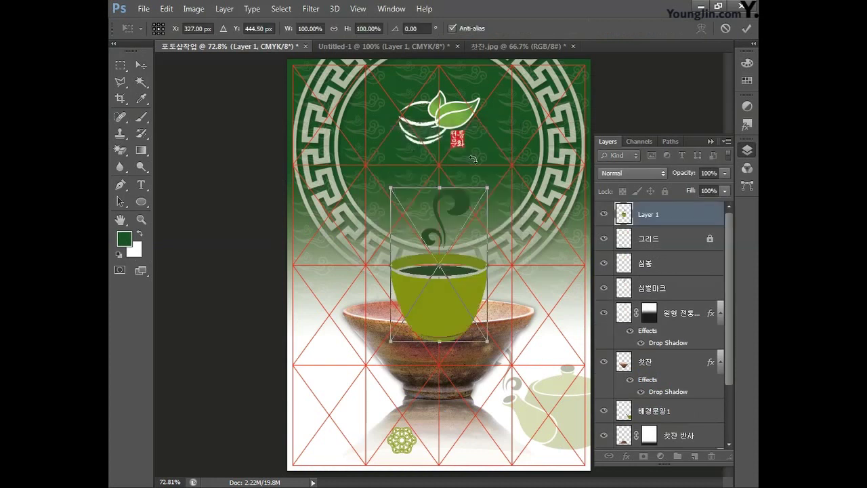
- Scale the teacup down to about 57% and place it in the poster's lower-left corner beside the bowl
left_click_drag(454, 305, 342, 374)
left_click_drag(269, 273, 311, 339)
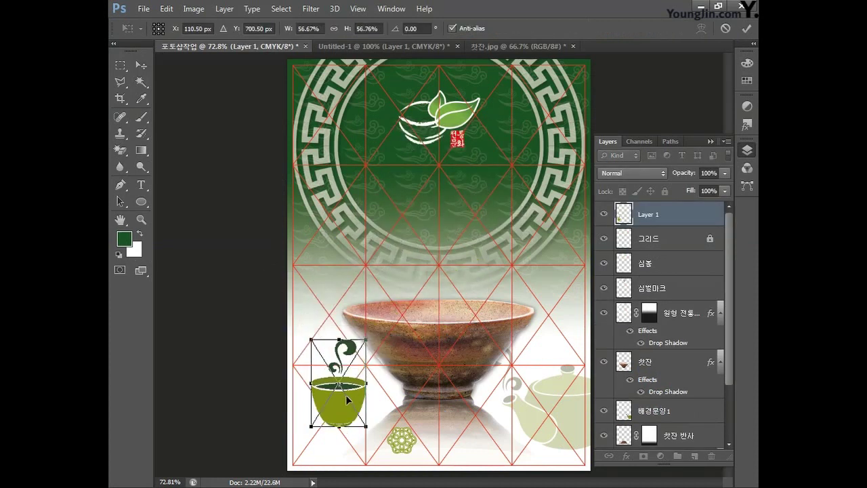
left_click_drag(346, 404, 333, 402)
key("Return")
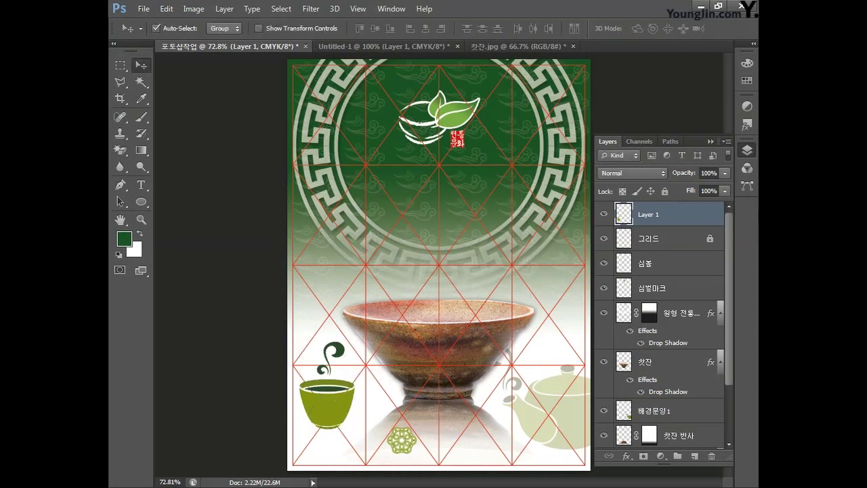
- Set the teacup layer's opacity to 30%
left_click(709, 173)
type("30")
key("Return")
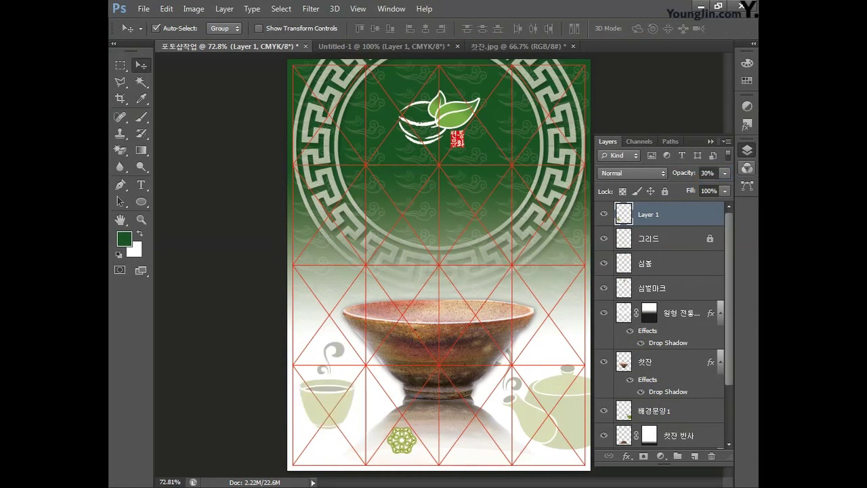
- Rename the teacup layer 배경문양2 and move it directly below the 그리드 layer
double_click(652, 214)
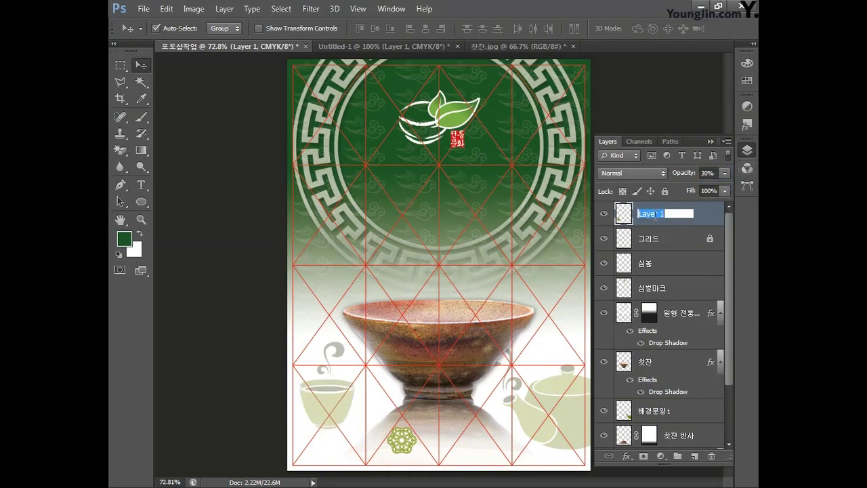
type("배경문양2")
key("Return")
left_click_drag(654, 225, 664, 252)
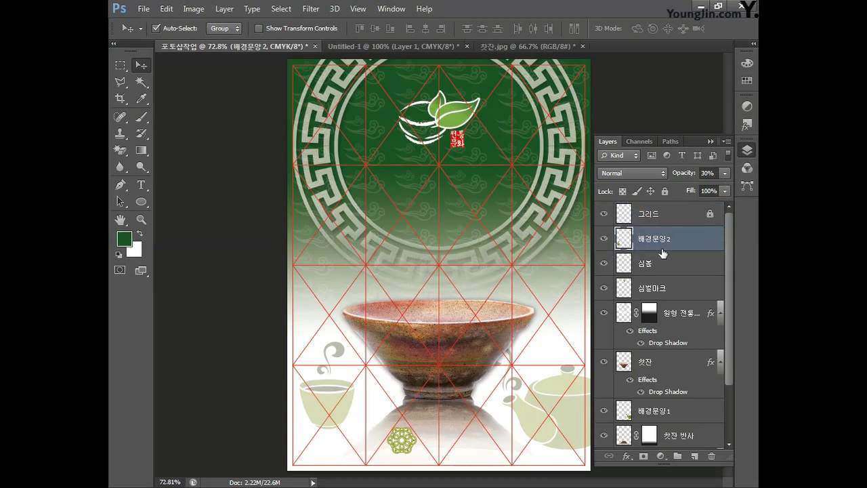
- Add a copy of the teacup at about 82% size and 20% opacity, running off the poster's left edge above the first cup
key("ctrl+j")
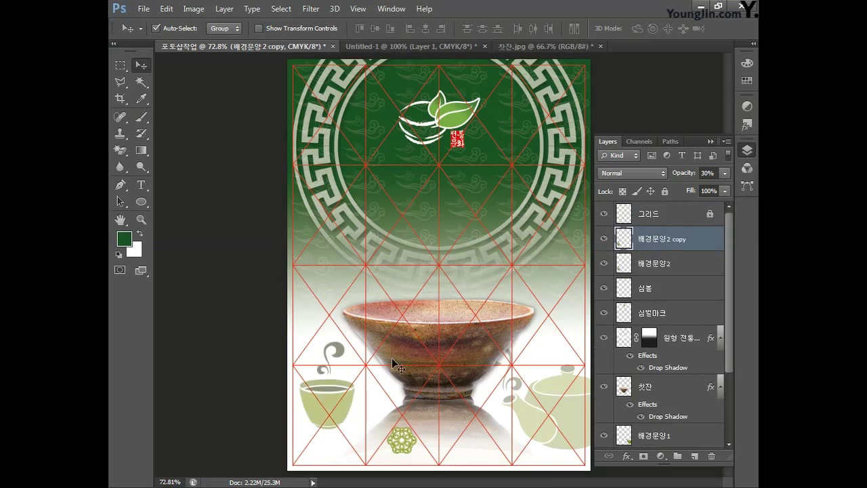
left_click_drag(335, 402, 296, 328)
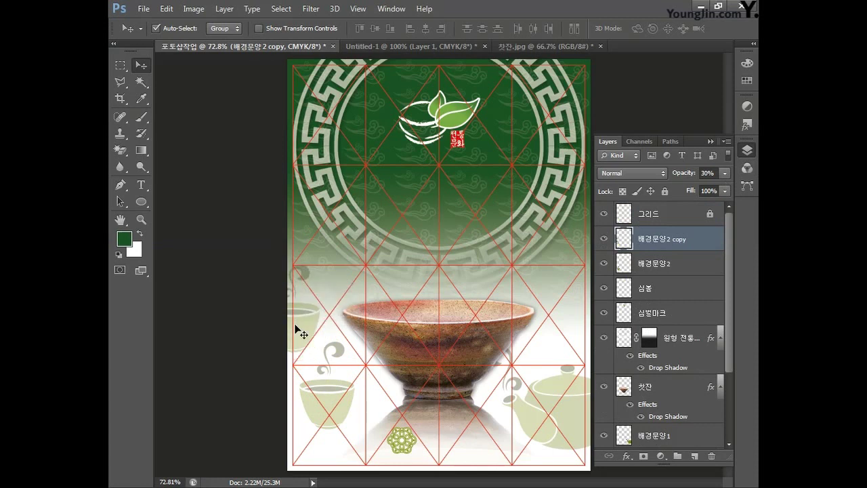
key("ctrl+t")
left_click_drag(319, 269, 309, 281)
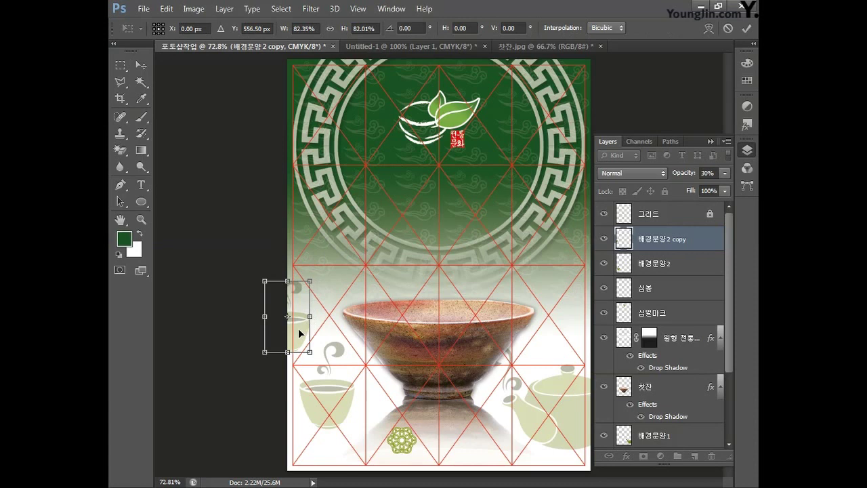
key("Return")
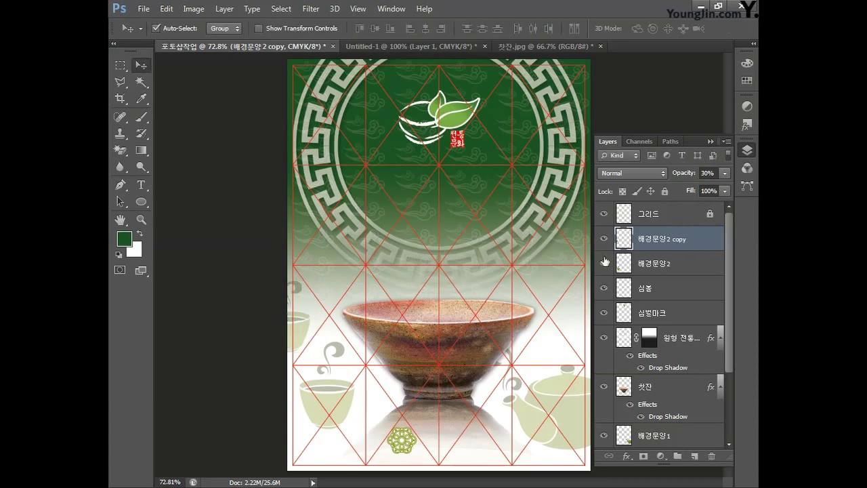
key("2")
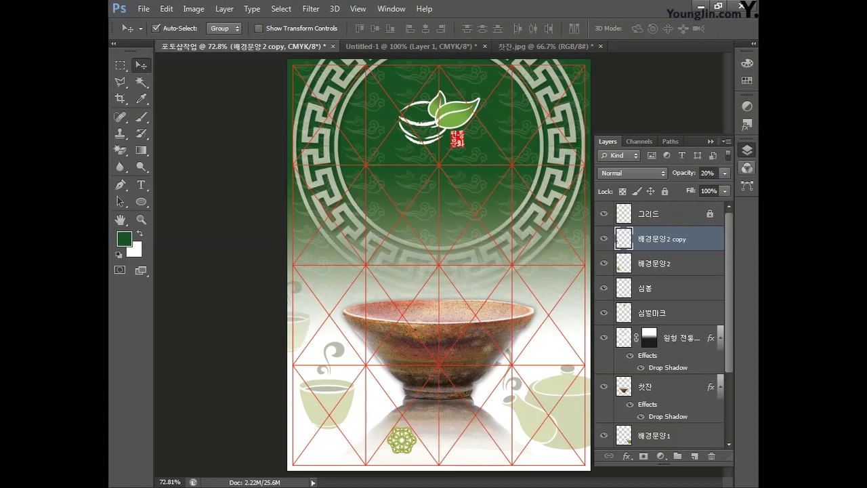
- Copy the pale leaf drawing from 일러스트작업.ai in Illustrator and paste it into the Photoshop poster as pixels
key("alt+Tab")
left_click_drag(270, 299, 299, 315)
key("ctrl+c")
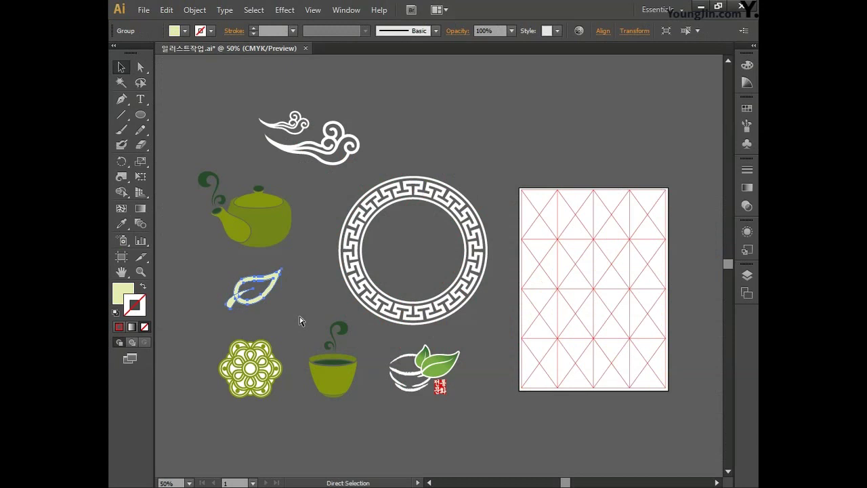
key("alt+Tab")
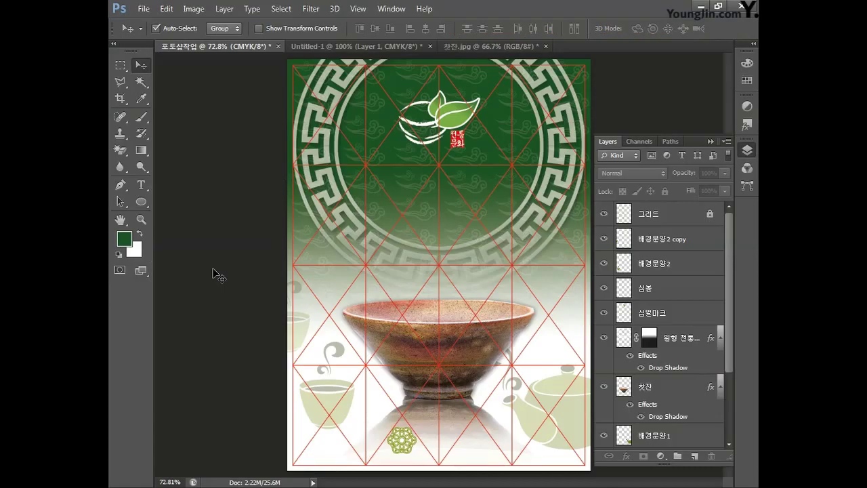
key("ctrl+v")
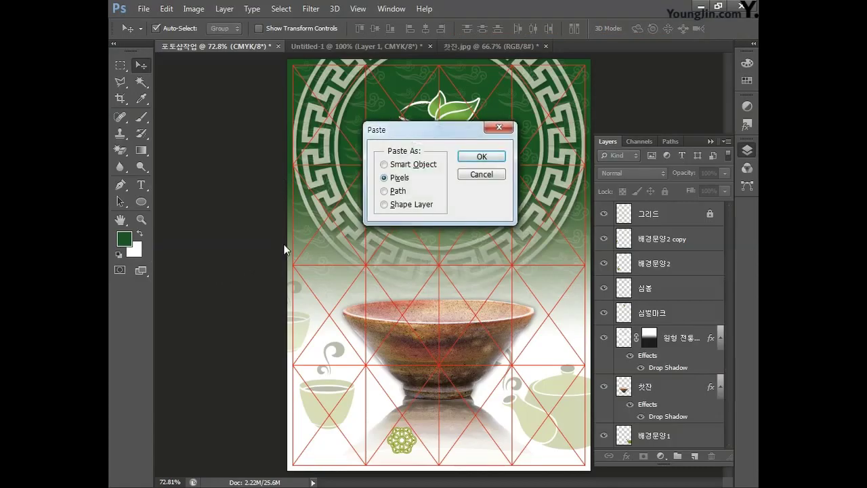
left_click(487, 156)
- Scale the pasted leaf down and move its layer directly below the 그리드 layer
left_click_drag(496, 226, 429, 300)
key("Return")
key("ctrl+bracketleft")
- Shrink the leaf further and place it beside the bowl's left rim
key("z")
key("ctrl+1")
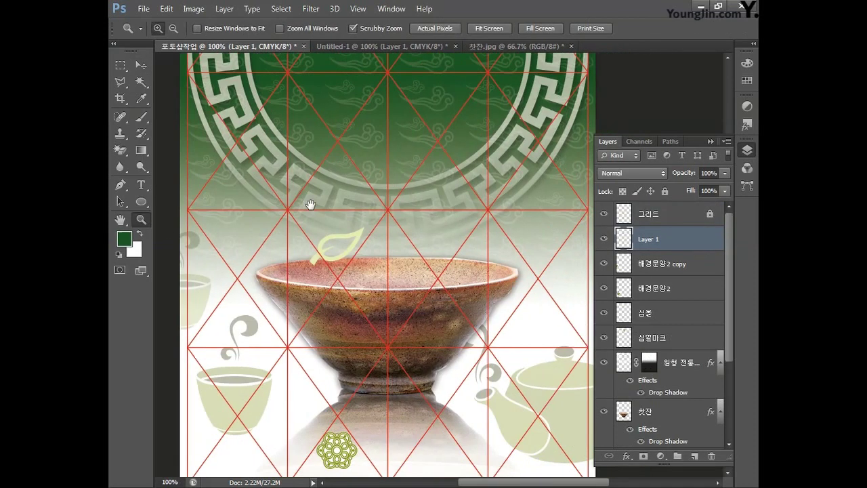
left_click_drag(310, 205, 299, 179)
key("ctrl+t")
left_click_drag(351, 201, 224, 426)
key("Return")
key("v")
key("ctrl+t")
key("Return")
- Hide the 그리드 layer and scatter ten copies of the leaf around the bowl, teacups and teapot
left_click(604, 214)
left_click_drag(235, 247, 446, 376)
left_click_drag(446, 377, 464, 406)
left_click_drag(464, 406, 474, 415)
left_click_drag(475, 415, 589, 271)
- Rotate the leaf copies near the poster's right edge and beside the teapot's base to different angles
key("ctrl+t")
key("Return")
left_click(657, 263)
key("ctrl+t")
left_click_drag(509, 387, 486, 436)
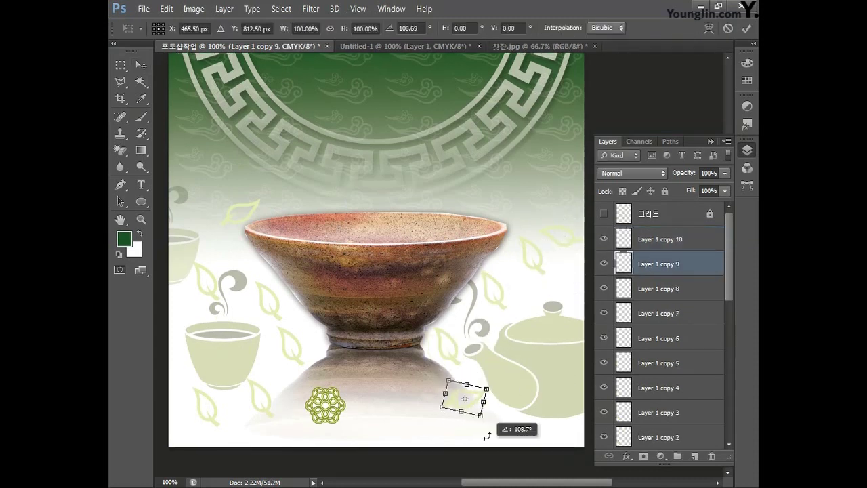
key("Return")
- Rotate the two leaf copies between the bowl and the teapot, and adjust the leaves near the right edge
left_click(661, 289)
key("ctrl+t")
left_click_drag(515, 370, 518, 348)
key("Return")
left_click(673, 317)
key("ctrl+t")
left_click_drag(501, 271, 484, 291)
key("Return")
left_click_drag(567, 291, 536, 275)
left_click_drag(563, 256, 553, 249)
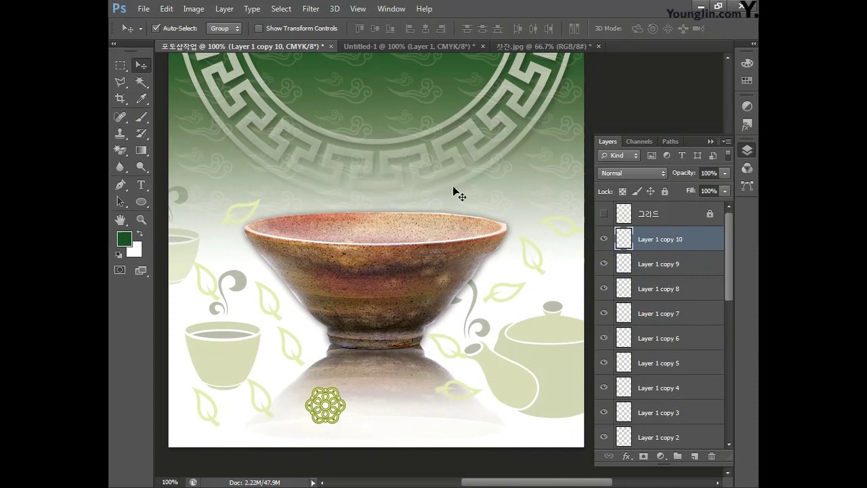
- Rotate the two leaf copies between the large teacup and the bowl so they point in different directions
left_click(560, 251, "ctrl")
scroll(354, 304, "left", 2)
left_click(352, 308, "ctrl")
key("ctrl+t")
key("Escape")
left_click(378, 343)
key("ctrl+t")
key("Return")
- Rotate the two leaf copies below the large teacup to different angles
left_click(335, 385)
key("ctrl+t")
left_click_drag(372, 394, 383, 395)
key("Return")
left_click(293, 403)
key("ctrl+t")
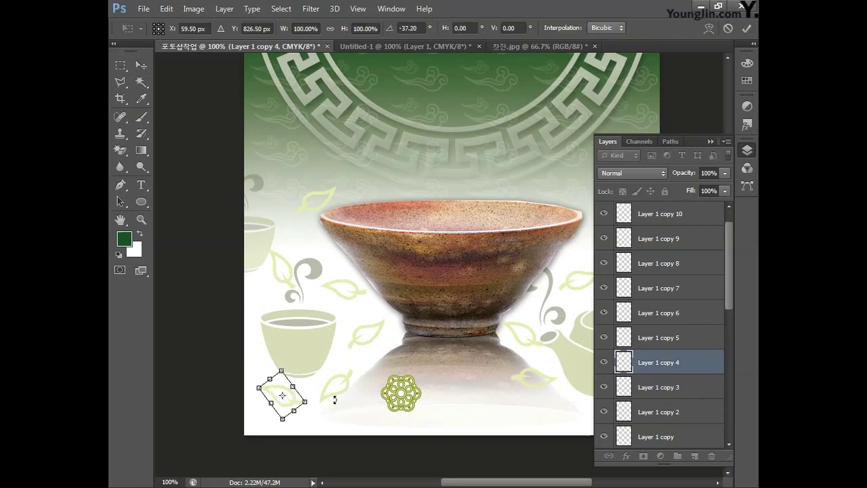
key("Return")
- Rotate the leaf between the two teacups and shift the leaf beside the bowl's left rim slightly outward
left_click(290, 287)
left_click(288, 281)
key("ctrl+t")
key("Return")
left_click_drag(306, 206, 290, 215)
- Merge all the leaf layers into one and rename the merged layer 배경문양3
key("ctrl+0")
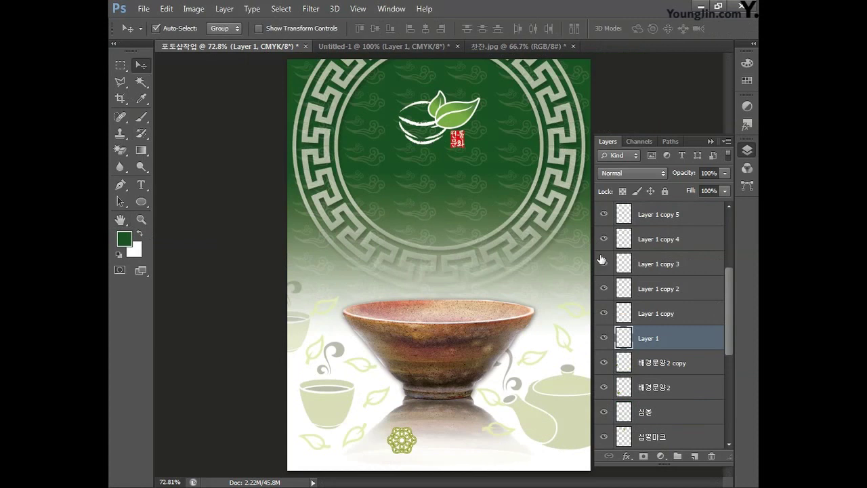
left_click_drag(727, 330, 717, 271)
left_click(662, 236, "shift")
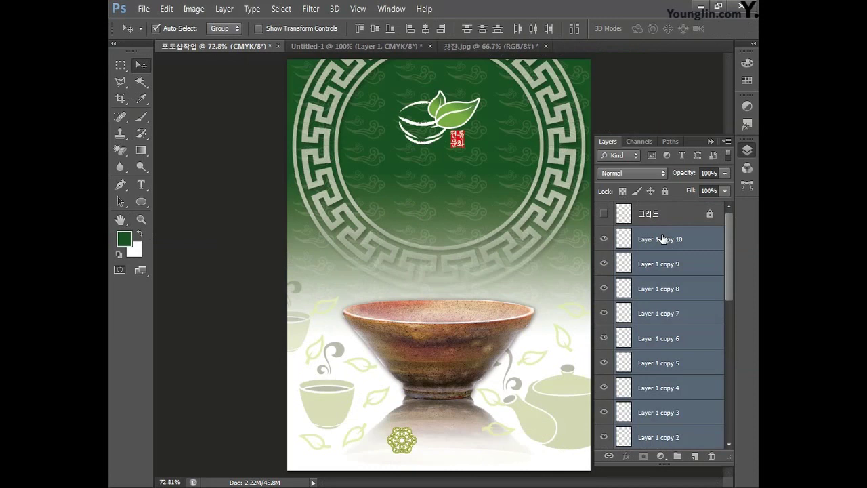
key("ctrl+e")
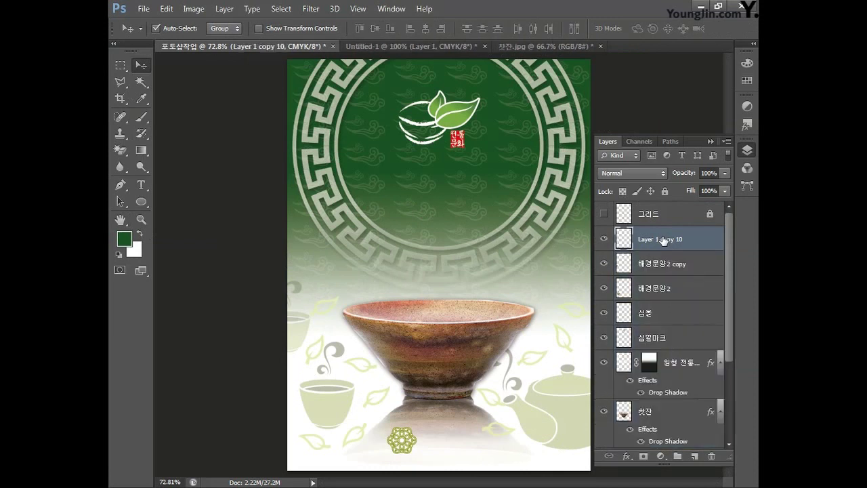
double_click(662, 239)
type("배경문양3")
key("Return")
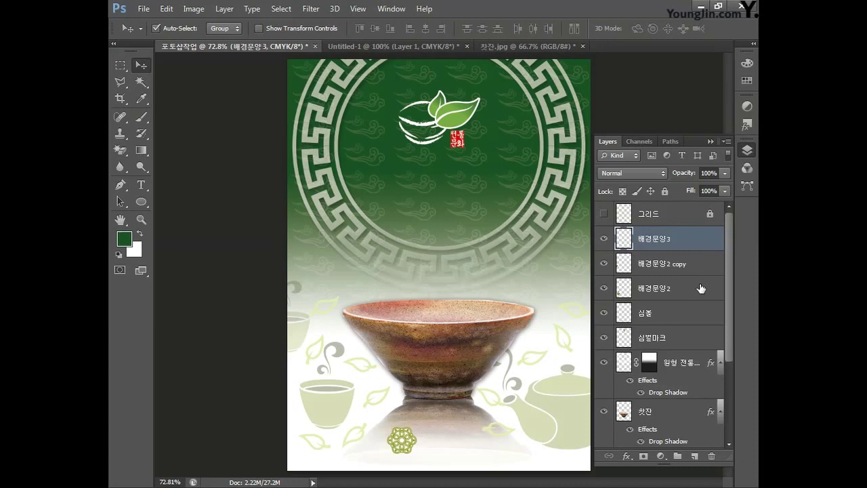
- Add a new empty layer above 배경문양3 and name it 액자1
left_click(694, 456)
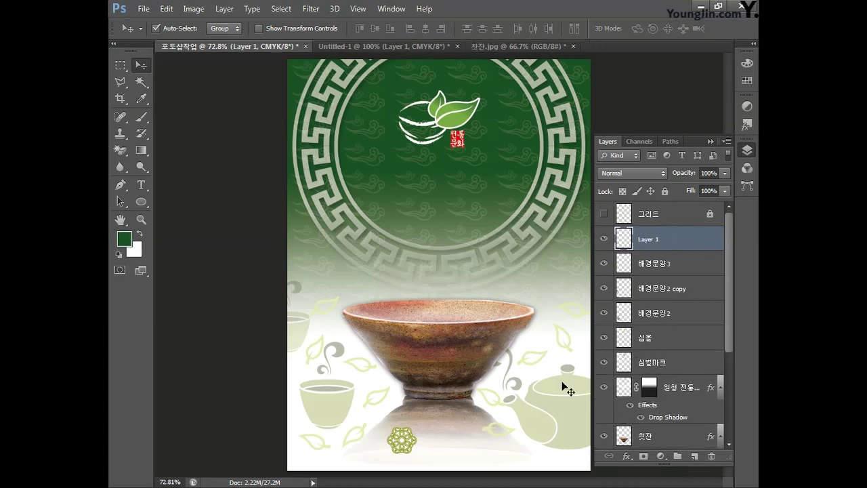
double_click(663, 242)
type("액자1")
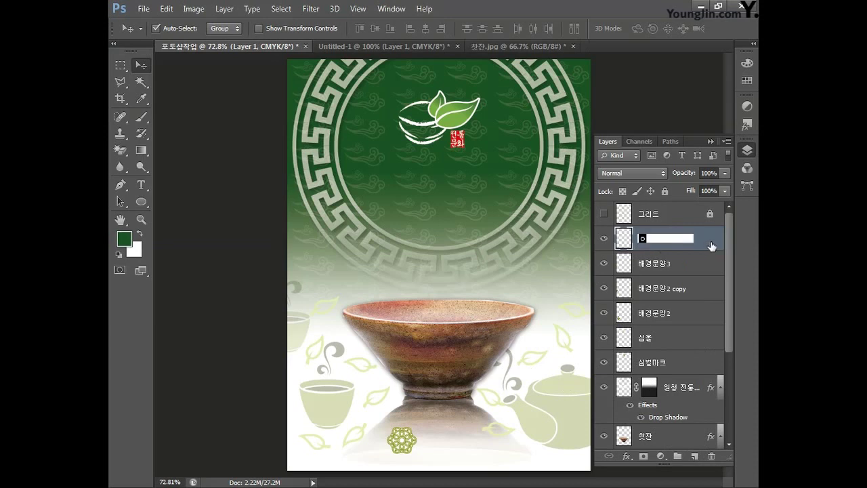
key("Return")
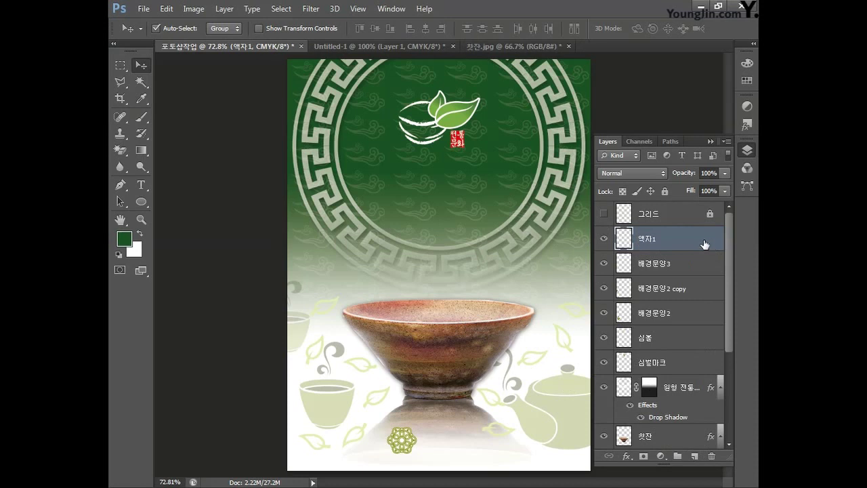
- Fill a small rectangular selection with white on the 액자1 layer, above the bowl's left rim
left_click(120, 66)
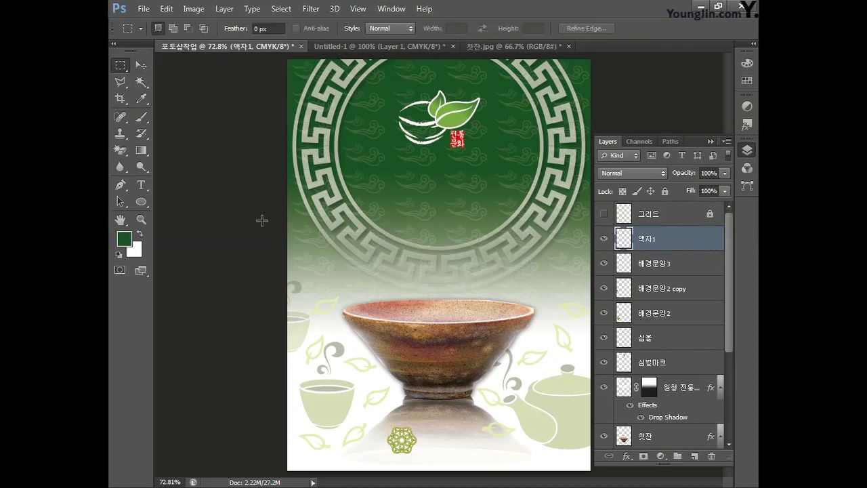
left_click_drag(325, 245, 387, 290)
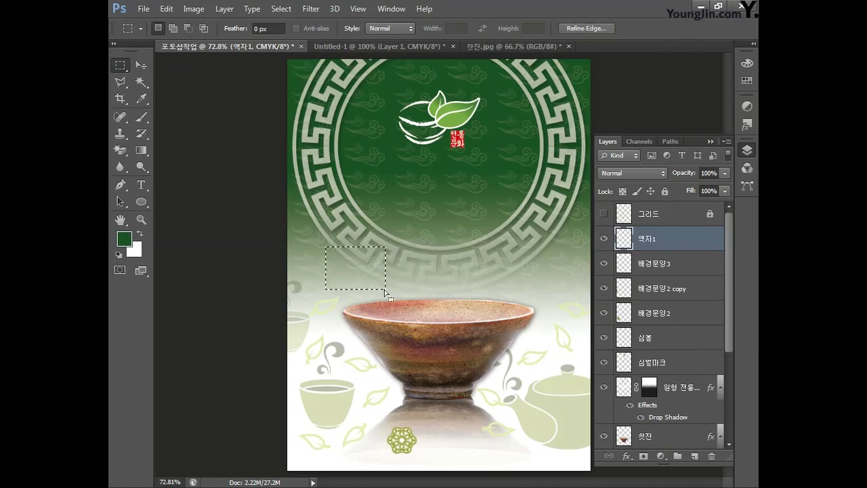
left_click(138, 255)
left_click(532, 262)
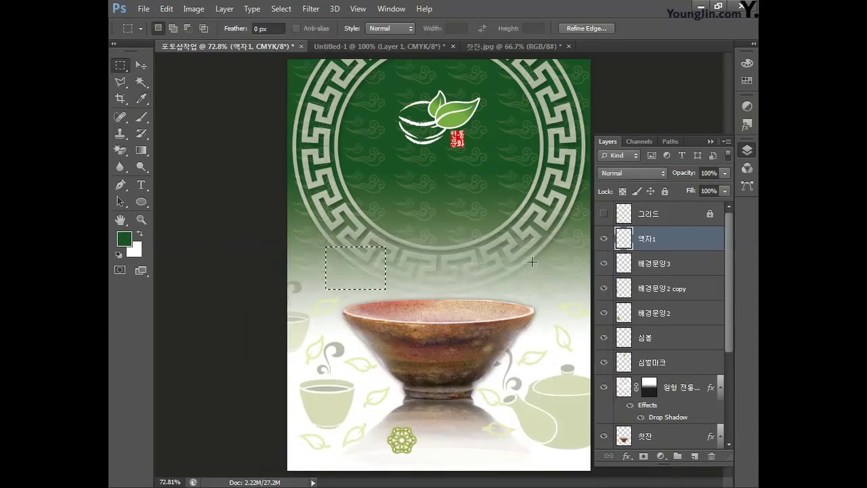
key("ctrl+BackSpace")
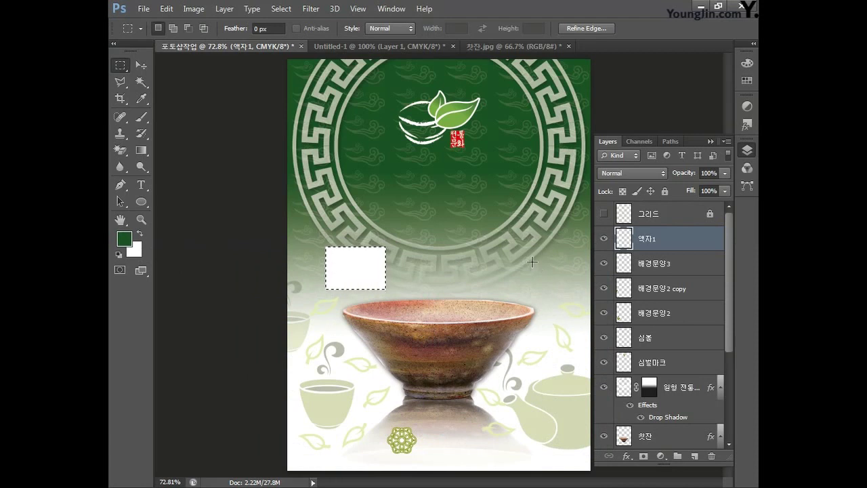
- Transform the selection to 87.69% width and 82.98% height, delete the white inside it to leave a thin frame, and deselect
double_click(141, 219)
left_click_drag(227, 282, 264, 279)
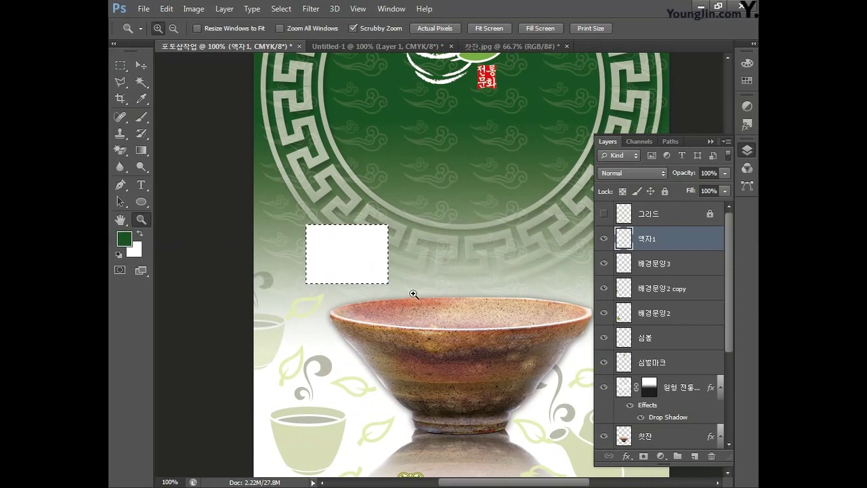
left_click(281, 10)
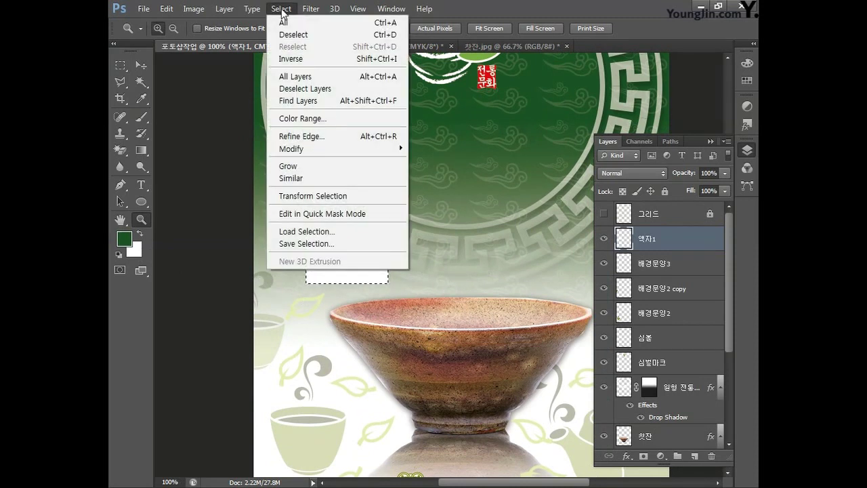
left_click(319, 196)
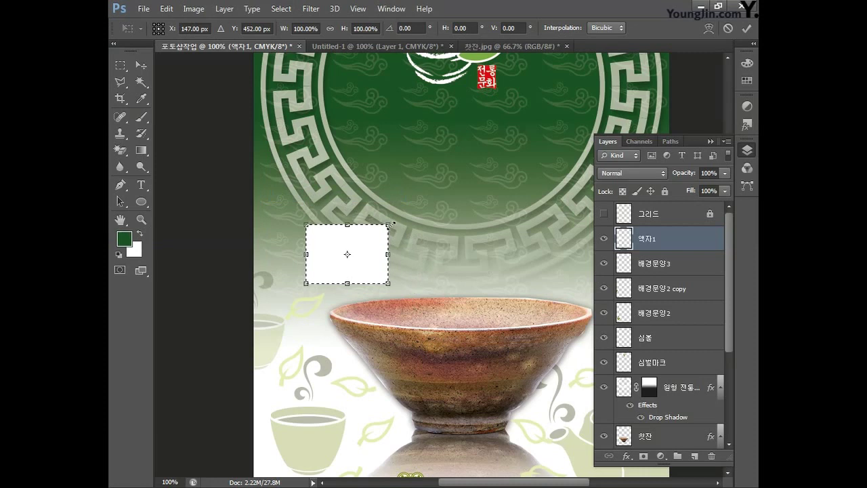
left_click_drag(387, 225, 384, 308)
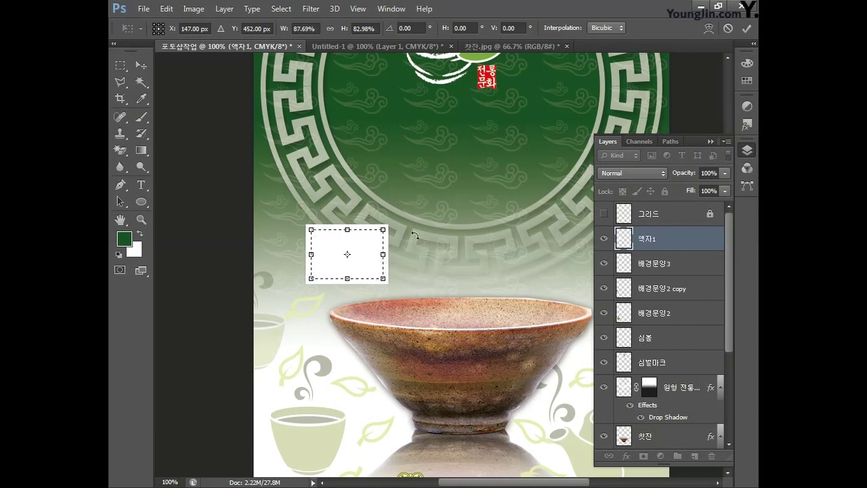
key("Return")
key("z")
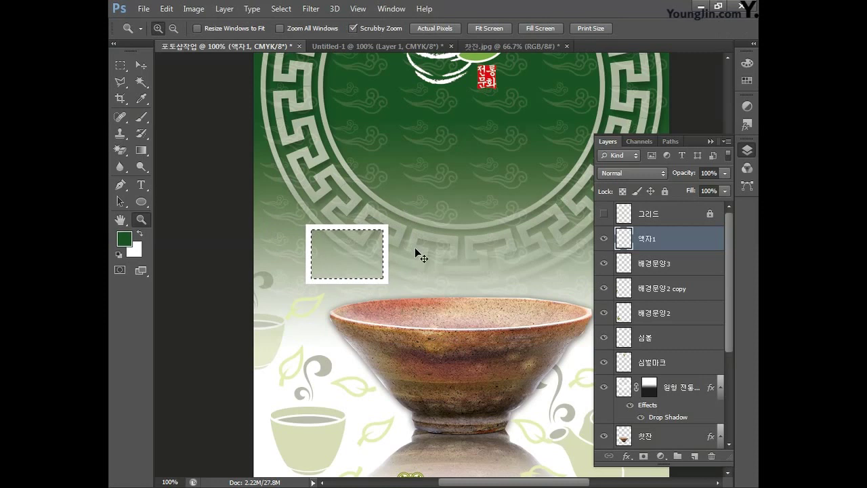
key("ctrl+d")
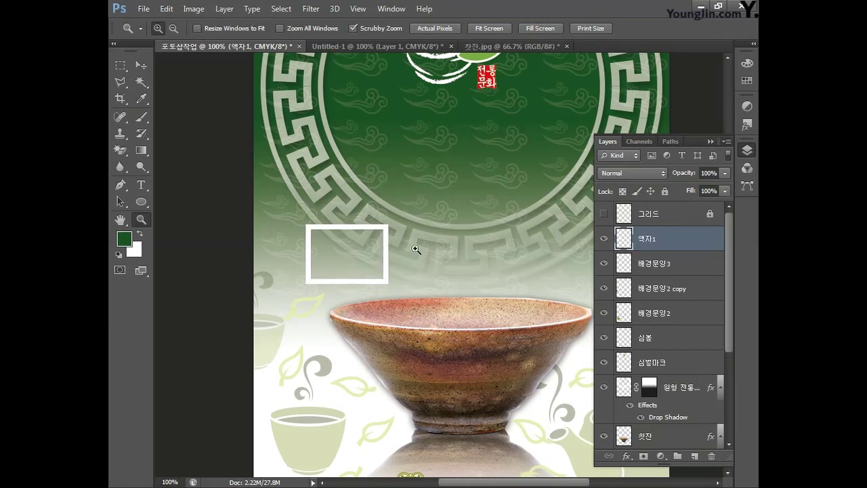
- Soften the white frame on the 액자1 layer with a Gaussian Blur of 1.6 pixels radius
left_click(141, 65)
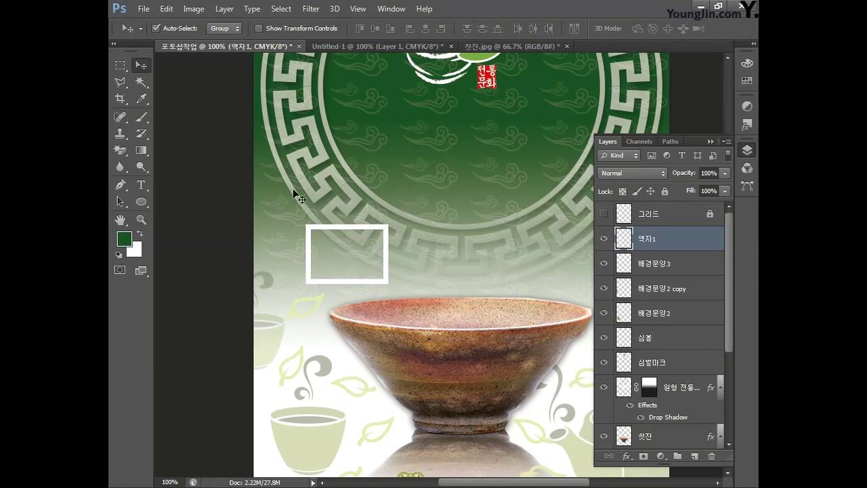
left_click(311, 9)
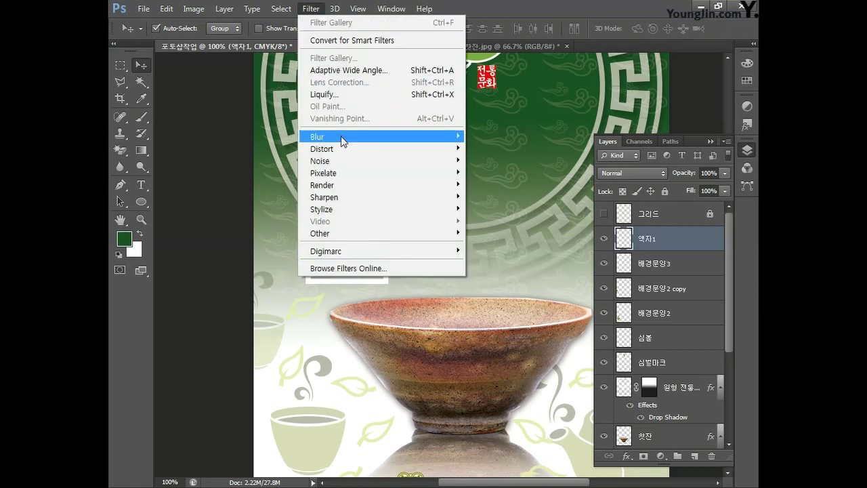
mouse_move(417, 139)
left_click(501, 231)
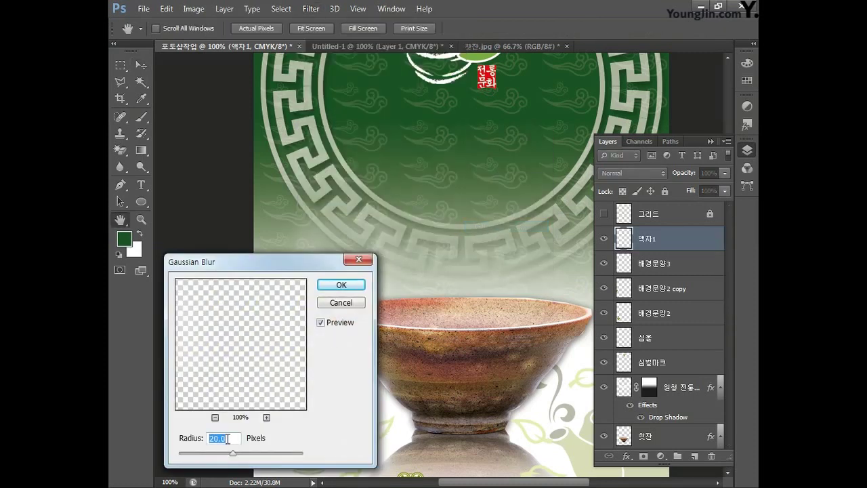
type("1.6")
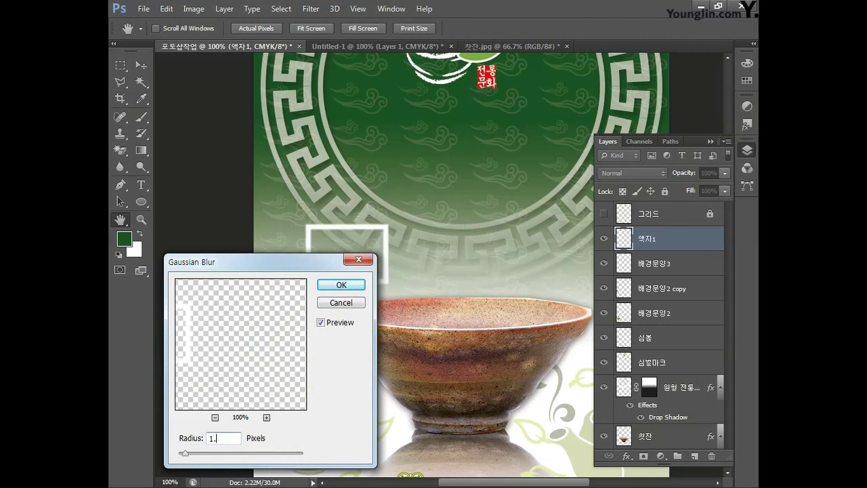
left_click(341, 285)
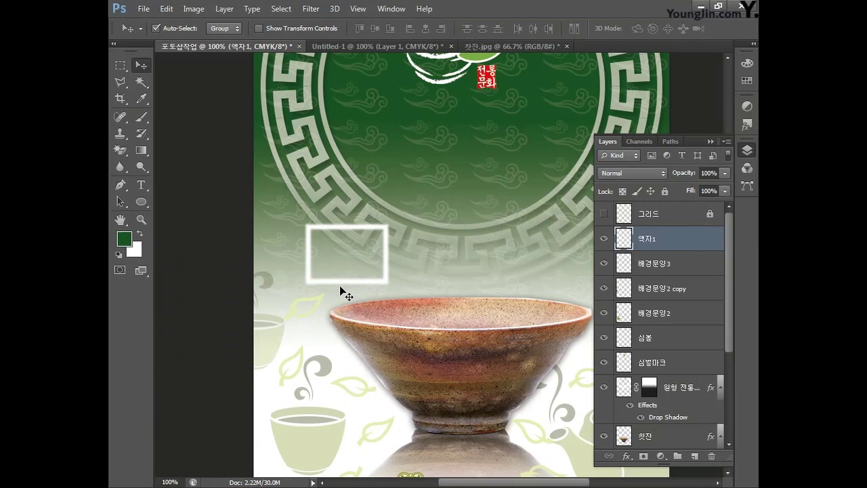
- Open the tea field photo 차 밭 from the 제공소스 folder
left_click(143, 9)
left_click(151, 34)
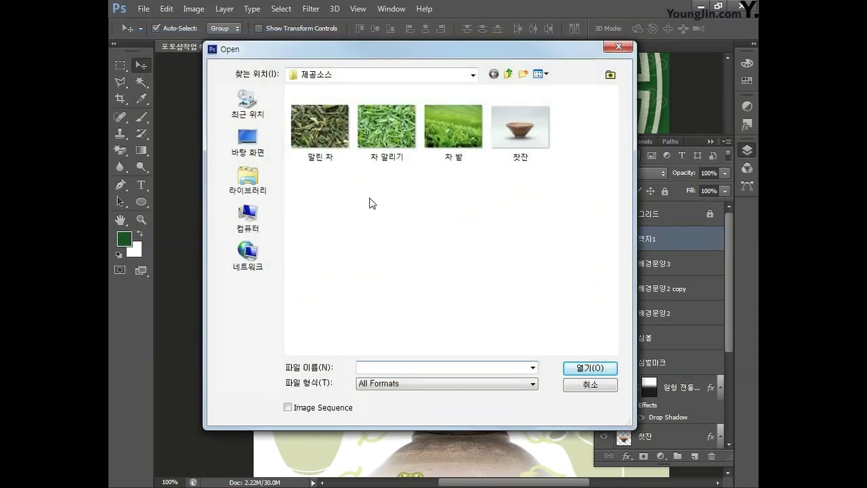
left_click(432, 159)
left_click(585, 368)
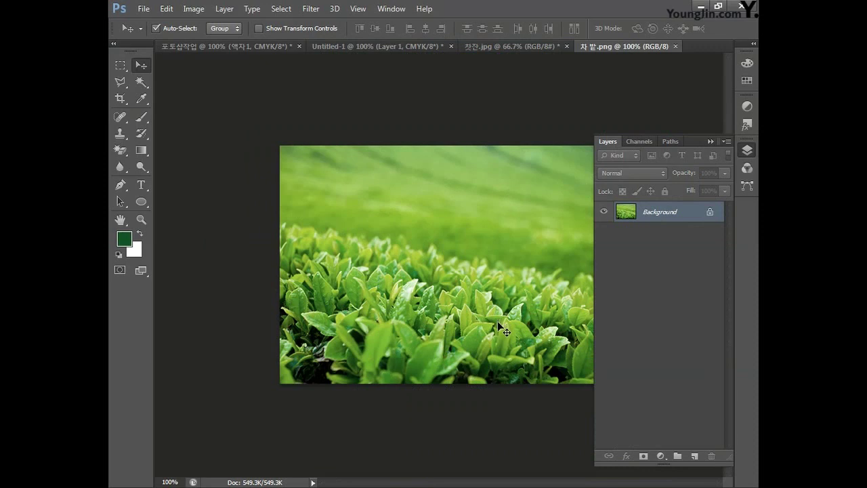
- Brighten the tea field photo with Levels by setting the midtone input to 1.34
left_click(195, 10)
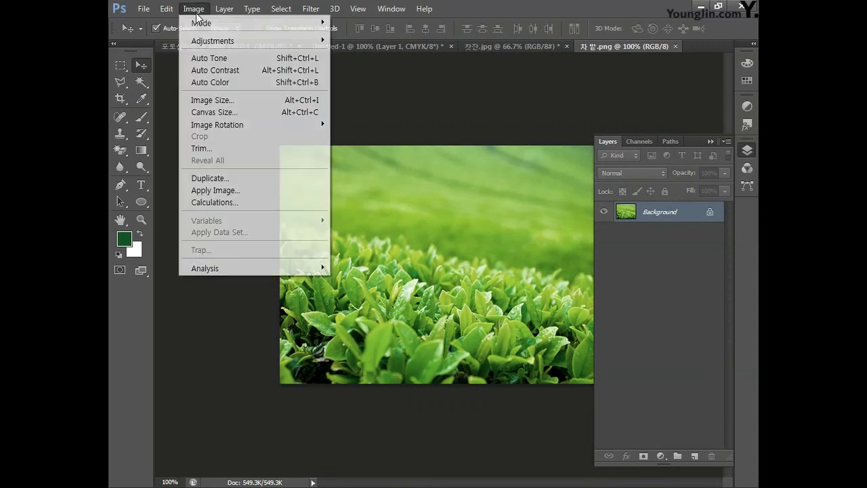
mouse_move(202, 41)
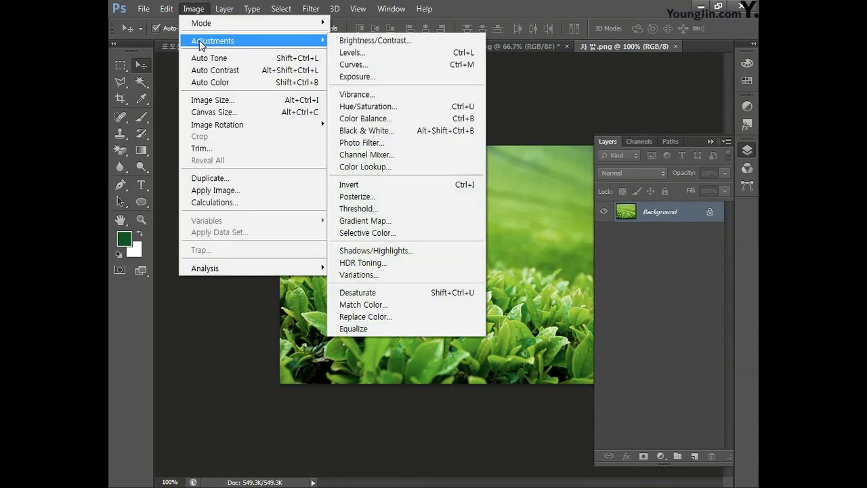
left_click(353, 52)
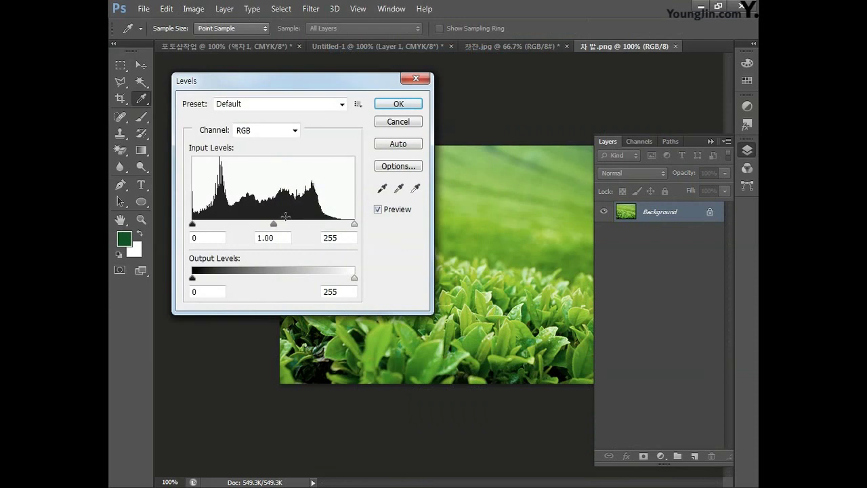
left_click_drag(273, 224, 257, 227)
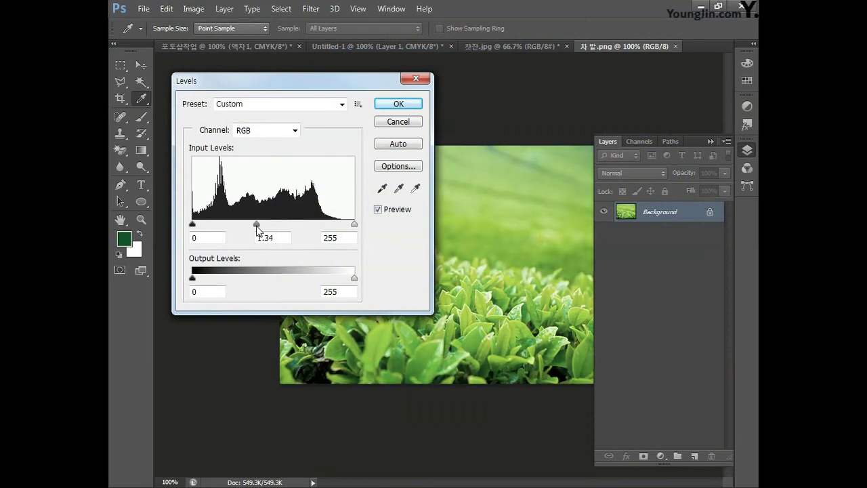
left_click(398, 105)
- Copy the entire tea field photo into the poster, scale it to 47.20%, and position it over the white frame
key("v")
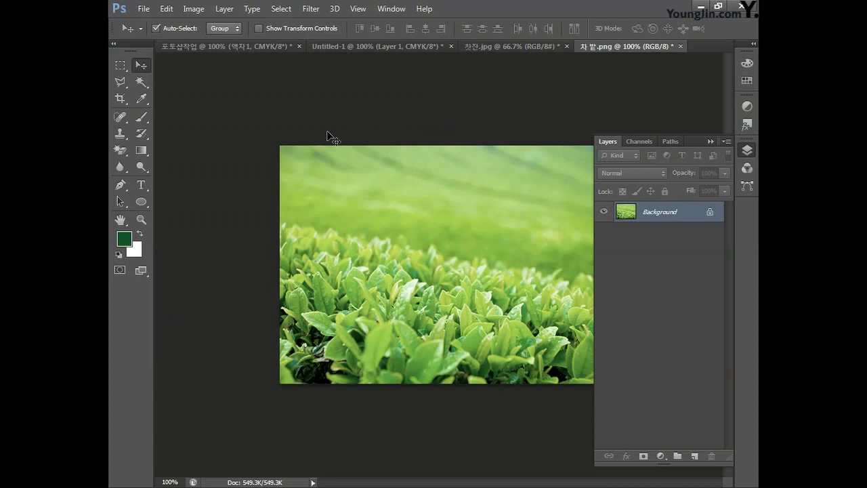
key("ctrl+a")
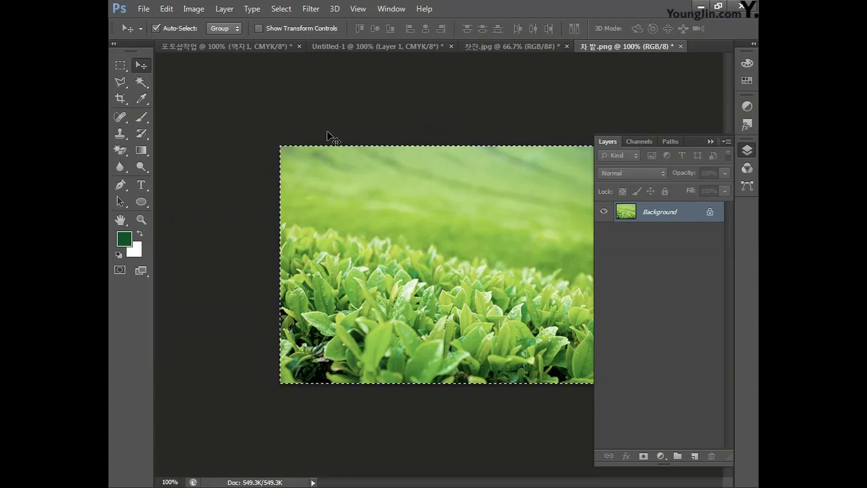
left_click_drag(302, 125, 369, 245)
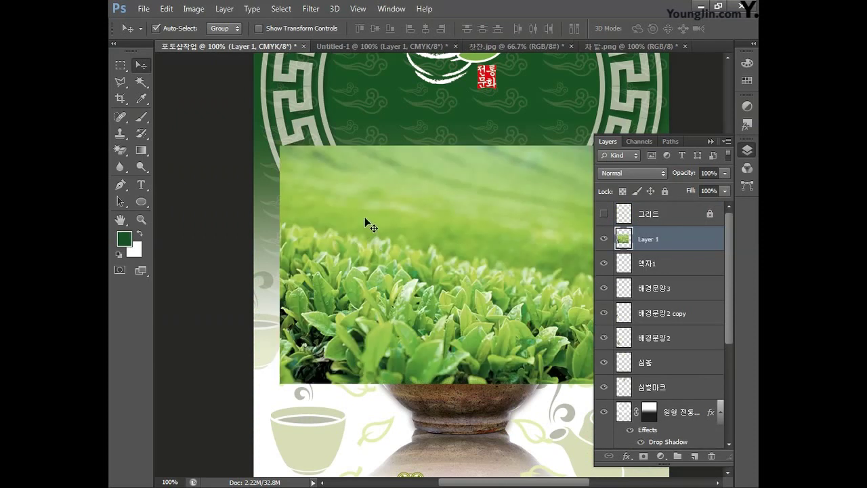
key("ctrl+t")
left_click_drag(279, 145, 448, 271)
left_click_drag(532, 308, 391, 255)
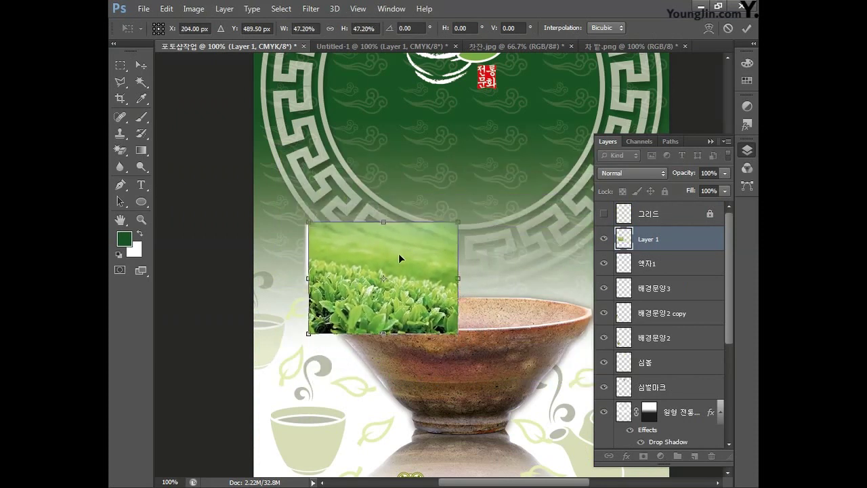
- Shrink the tea field photo to fit the white frame's outline and place its layer directly beneath 액자1
key("Down")
key("Down")
key("Down")
key("Down")
key("Down")
key("Down")
key("Down")
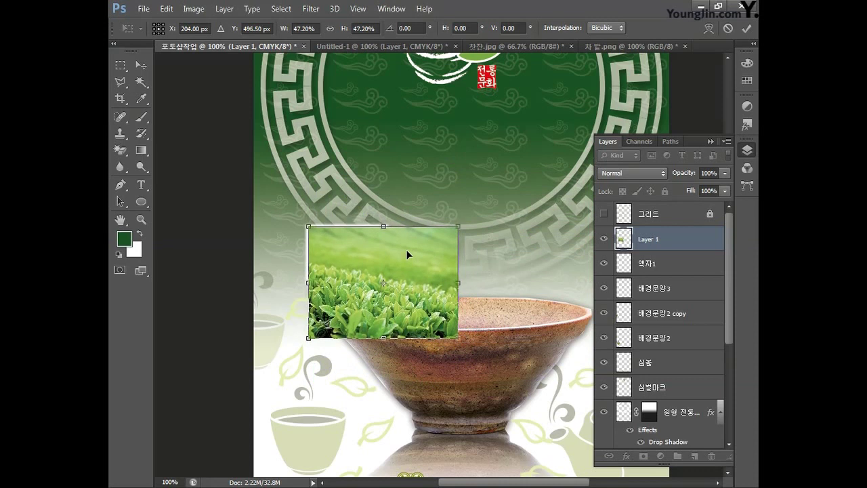
left_click_drag(459, 339, 380, 297)
key("Return")
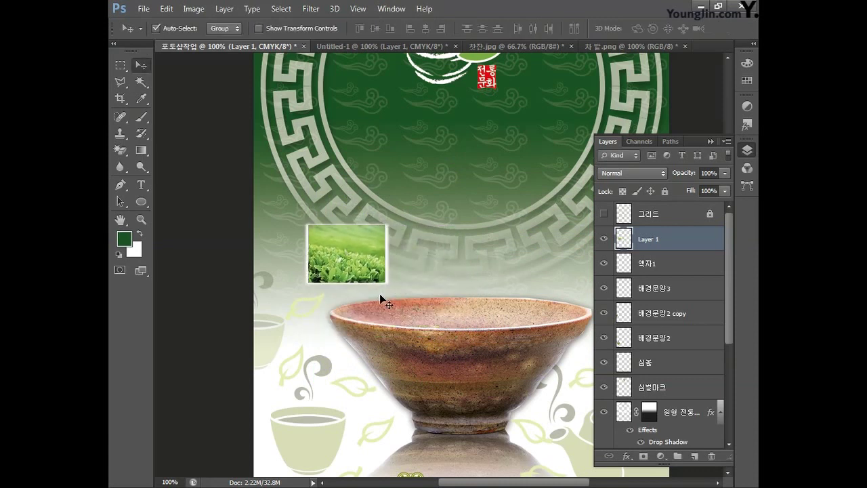
left_click_drag(666, 242, 666, 275)
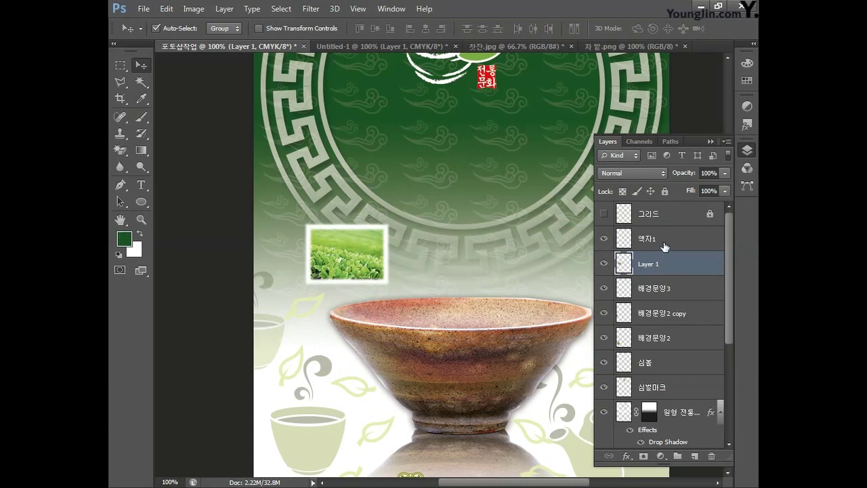
- Duplicate the 액자1 frame, move the copy horizontally to the right of the first picture, and rename its layer 액자2
left_click(664, 246)
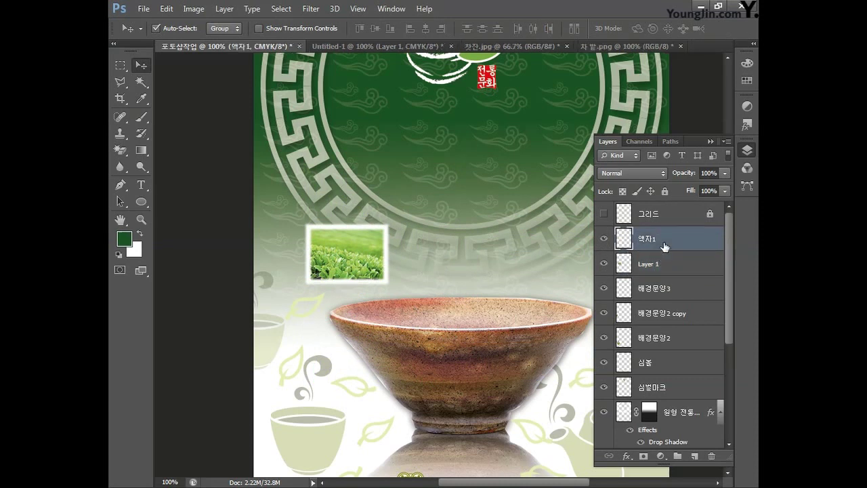
key("ctrl+j")
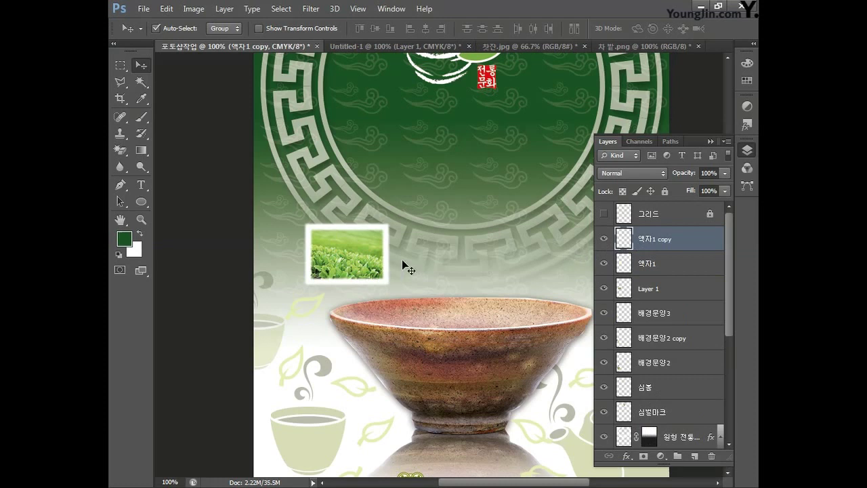
left_click_drag(387, 263, 497, 265)
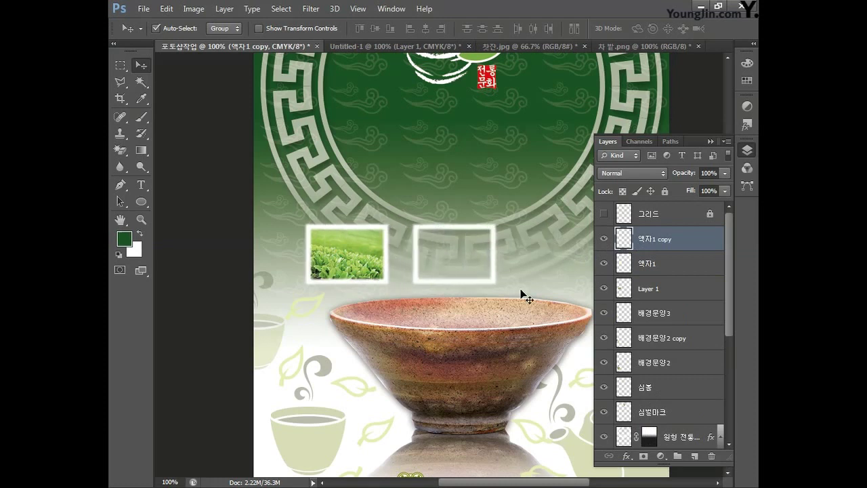
double_click(648, 241)
left_click_drag(655, 238, 676, 238)
type("2")
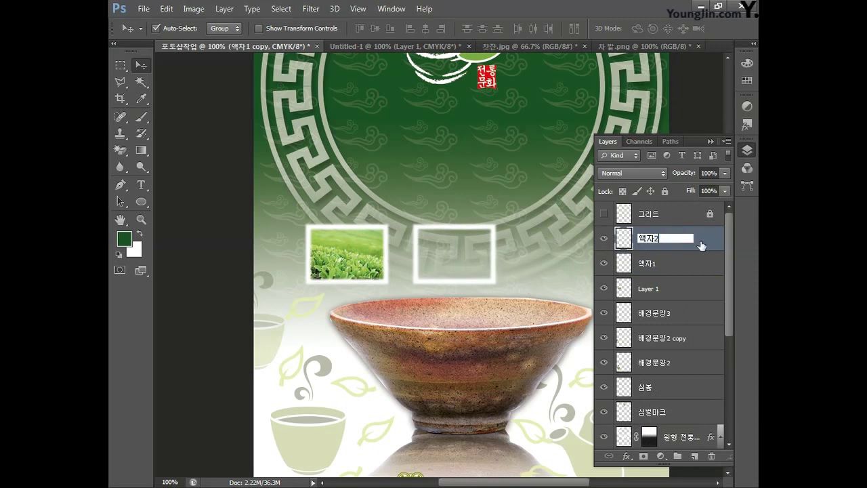
key("Return")
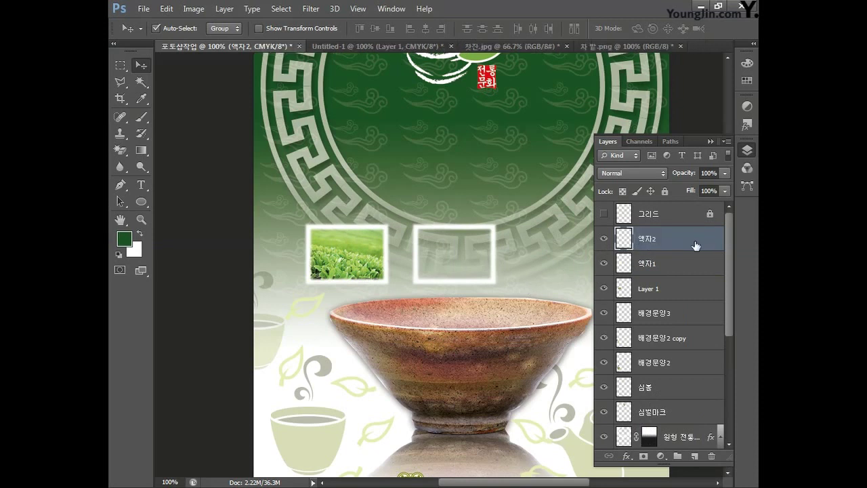
- Open the green tea leaf photo 차 말리기 from the 제공소스 folder and copy it into the poster
left_click(144, 9)
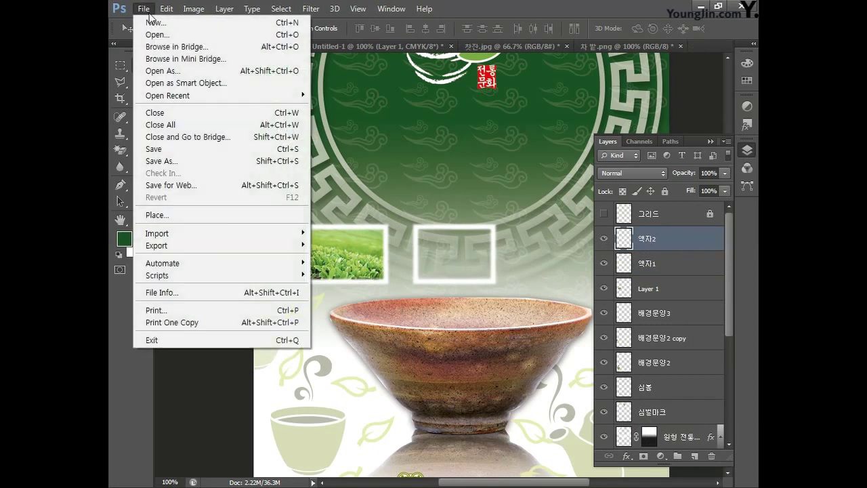
left_click(153, 32)
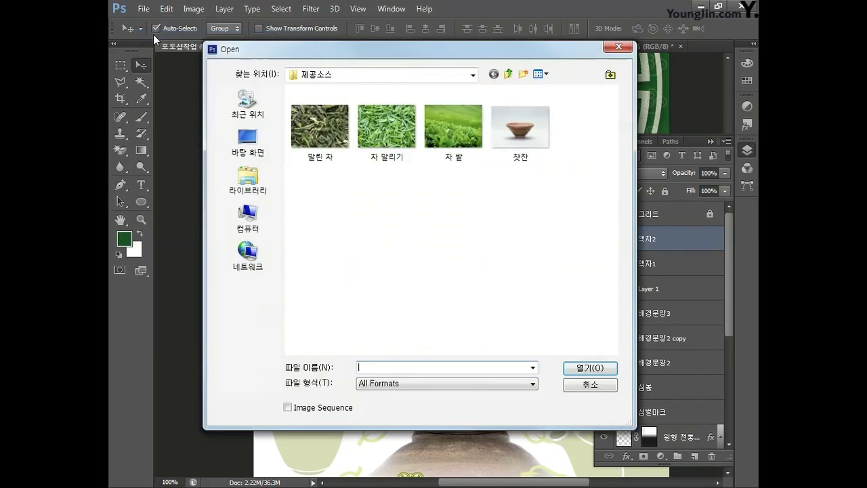
left_click(387, 128)
left_click(589, 368)
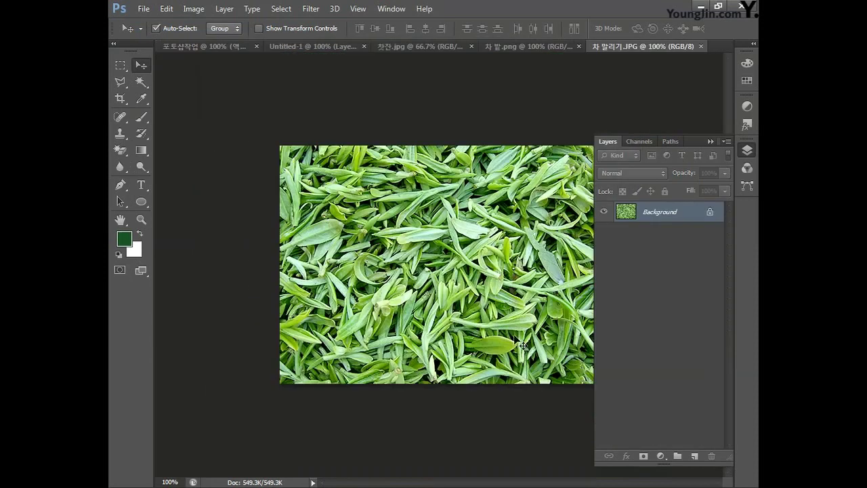
left_click_drag(499, 323, 396, 236)
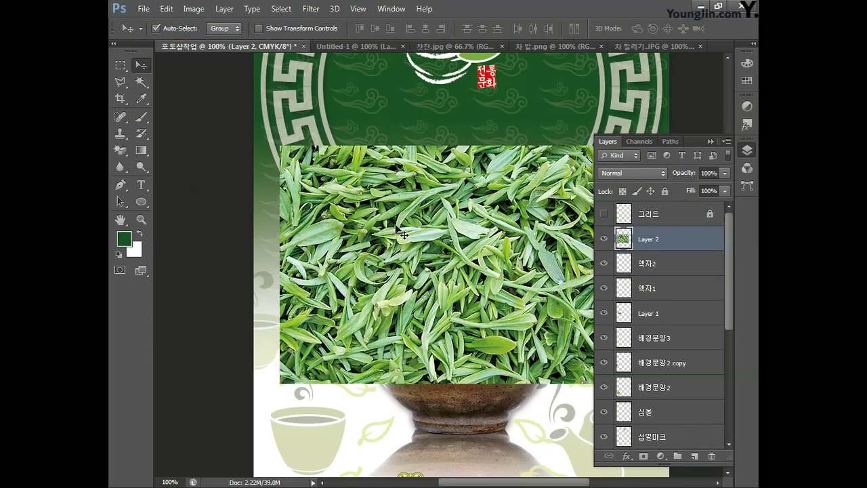
- Scale the tea leaf photo down to fit the second frame and place its layer directly beneath 액자2
key("ctrl+t")
left_click_drag(281, 146, 383, 259)
left_click_drag(446, 292, 462, 283)
left_click_drag(494, 286, 494, 283)
key("Return")
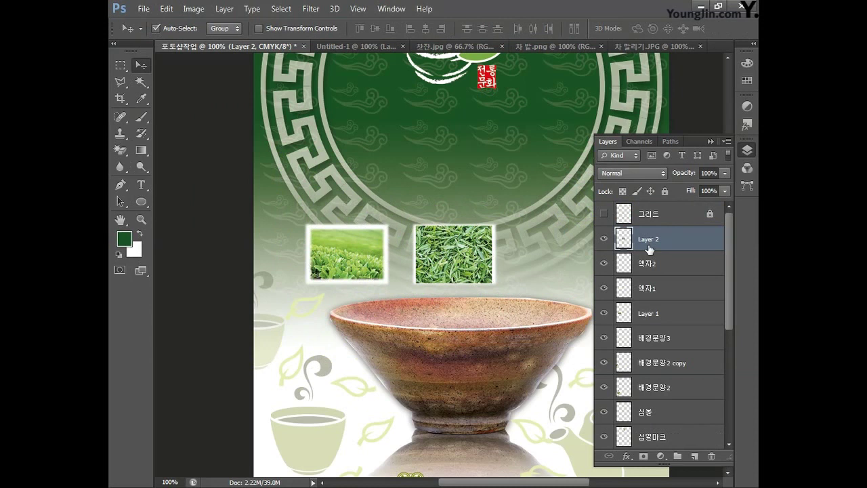
left_click_drag(631, 255, 631, 275)
- Duplicate the 액자2 frame, move the copy horizontally to the right of the second picture, and rename its layer 액자3
left_click(494, 258)
left_click_drag(519, 263, 542, 263)
double_click(659, 240)
type("액자3")
key("Return")
- Open the dried tea photo 말린 차 and copy it into the poster
key("ctrl+o")
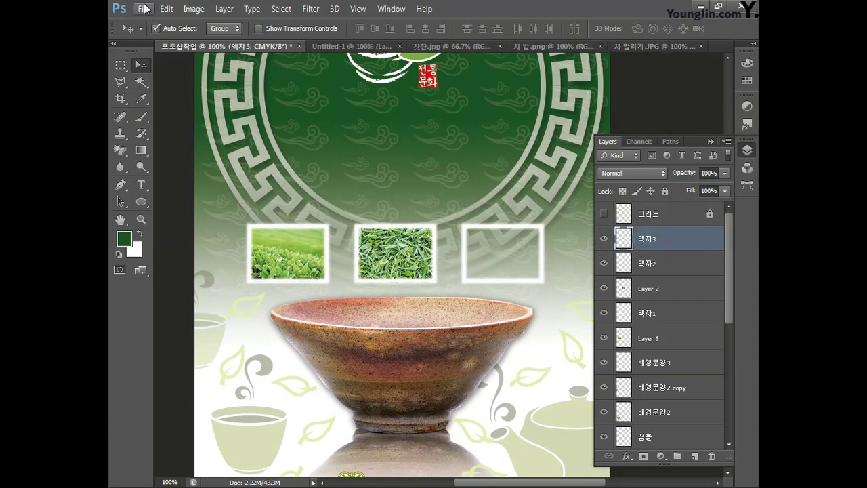
double_click(329, 128)
left_click_drag(368, 187, 298, 177)
- Scale the dried tea photo down to fit the third frame and place its layer directly beneath 액자3
key("ctrl+t")
left_click_drag(279, 145, 494, 301)
left_click_drag(540, 332, 486, 234)
left_click_drag(439, 204, 464, 224)
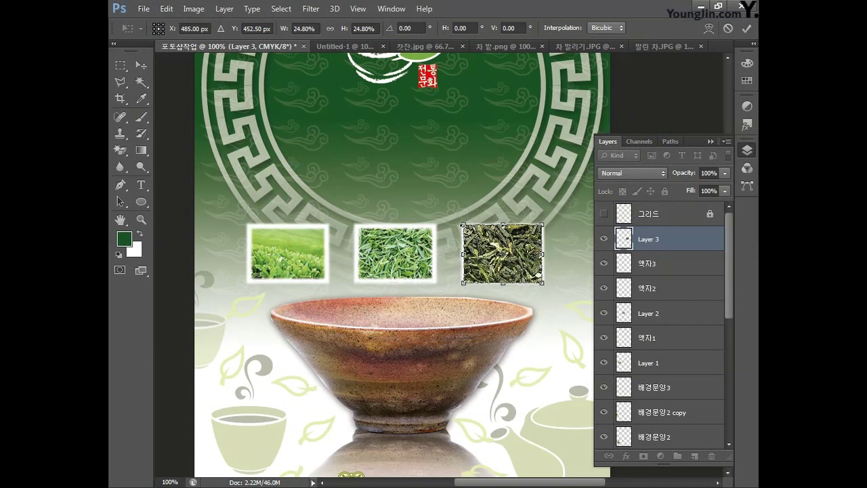
key("Return")
left_click_drag(645, 235, 664, 264)
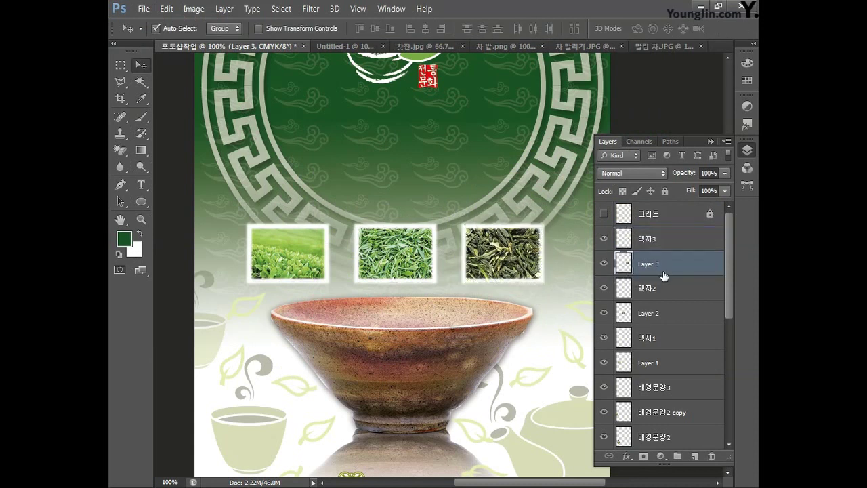
key("ctrl+t")
left_click_drag(539, 282, 541, 279)
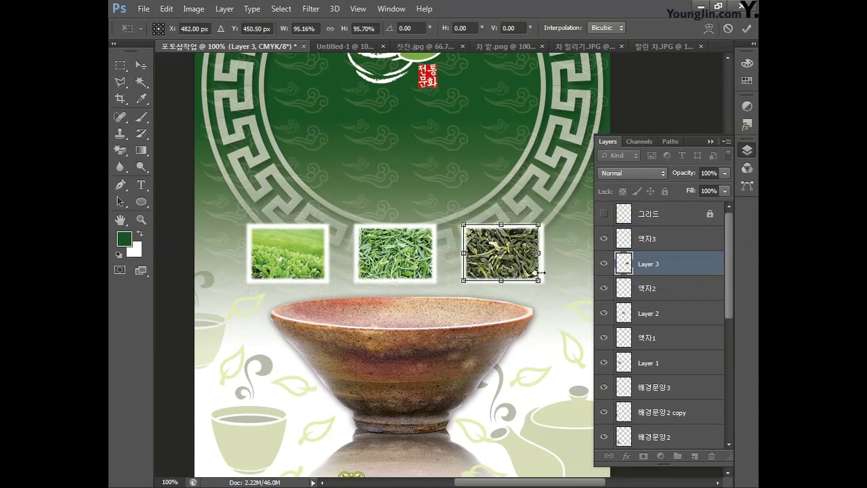
key("Return")
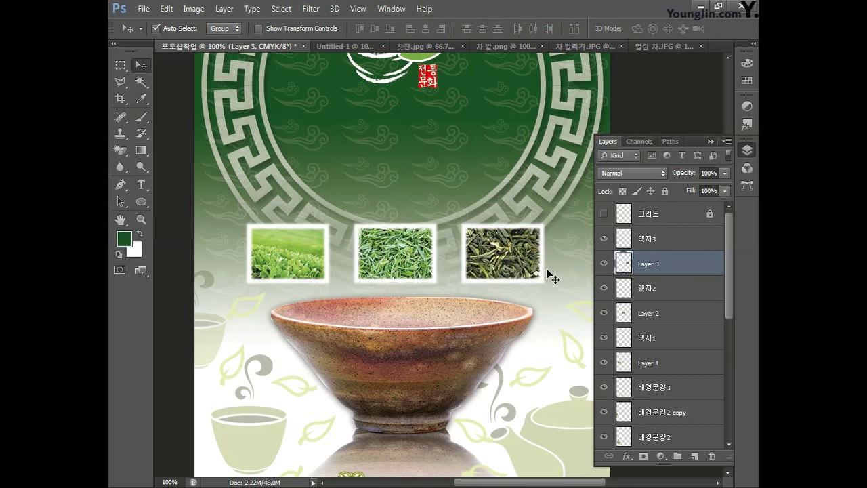
- Merge all the frame and tea photo layers from 액자3 down to Layer 1 and rename the merged layer 액자
left_click(659, 244)
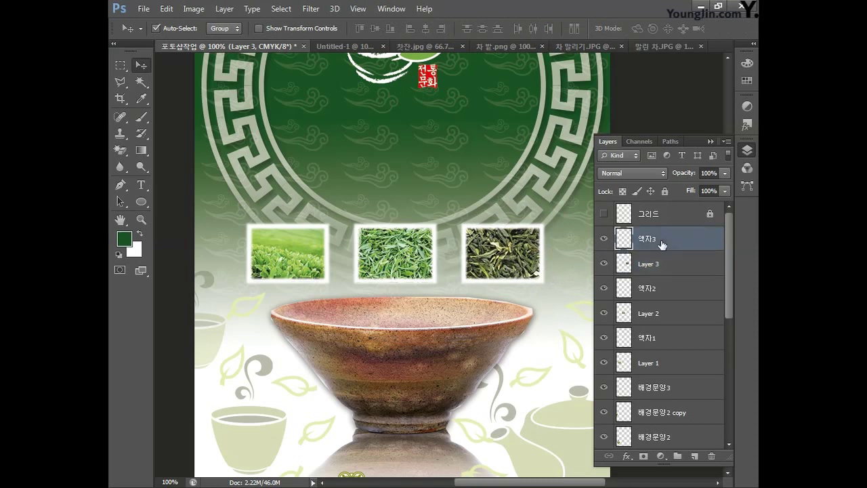
left_click(667, 367, "shift")
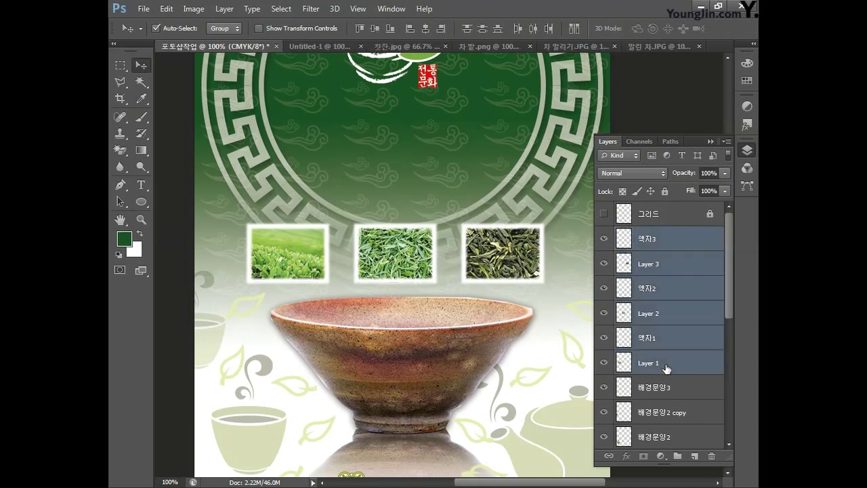
key("ctrl+e")
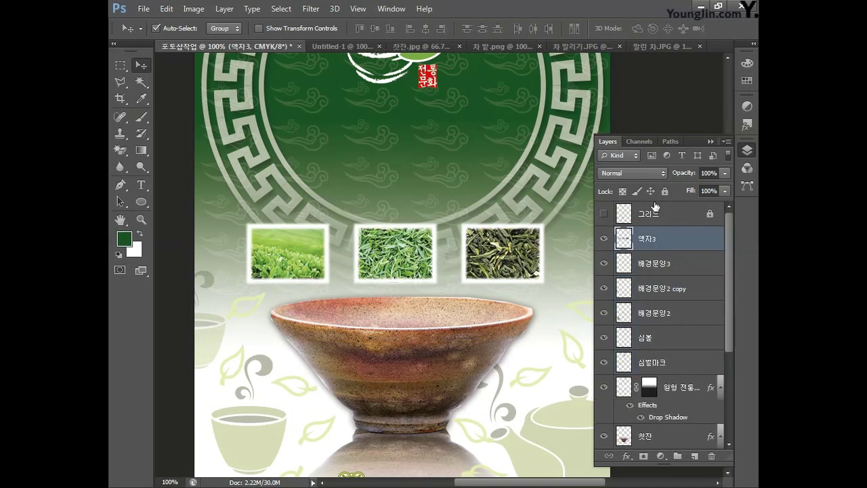
double_click(649, 239)
key("BackSpace")
key("Return")
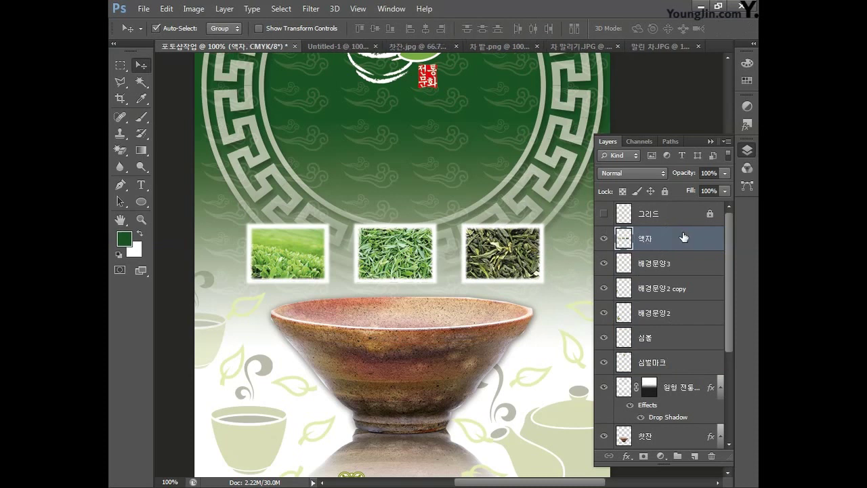
- Add a drop shadow to the 액자 layer with 40% opacity, 2 px distance and 6 px size
double_click(682, 243)
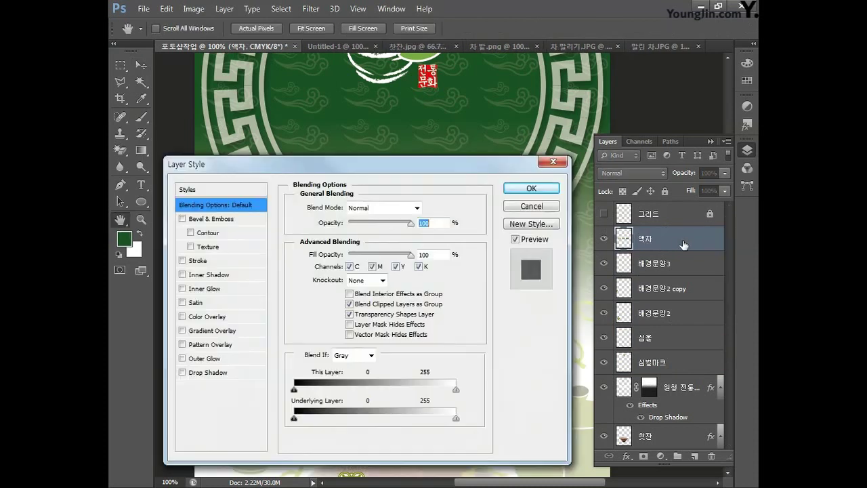
left_click(205, 376)
double_click(413, 223)
type("40")
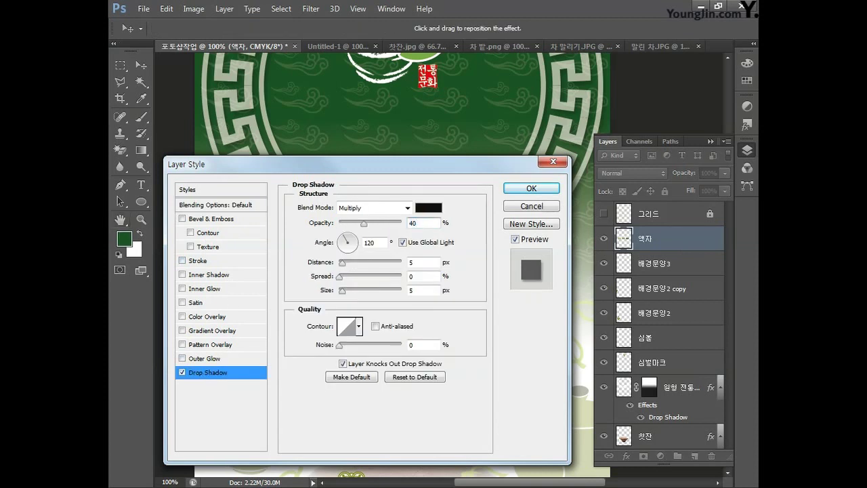
left_click(343, 264)
type("2")
left_click(334, 290)
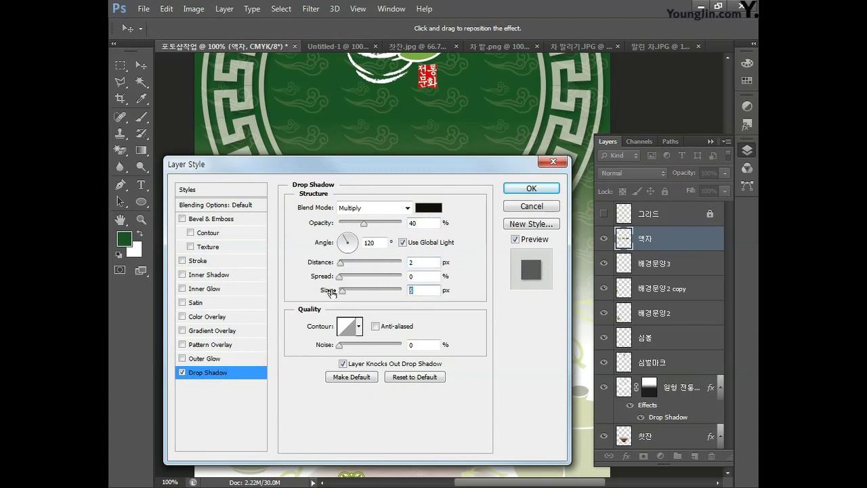
type("6")
left_click(523, 190)
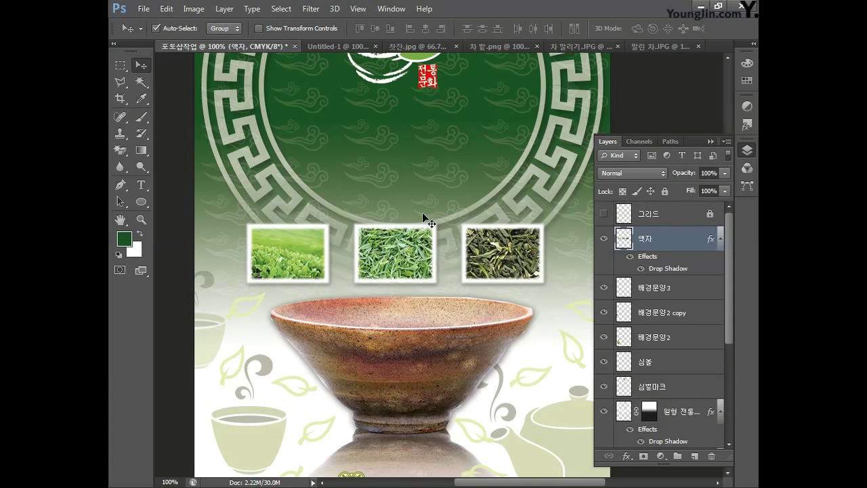
- Add the title text 한국 전통자 박람회 below the emblem inside the traditional ring
left_click_drag(340, 174, 321, 281)
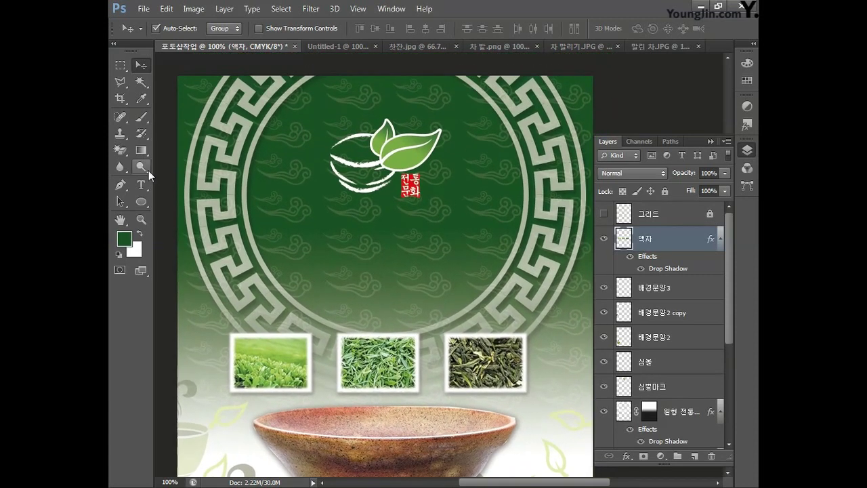
left_click(142, 185)
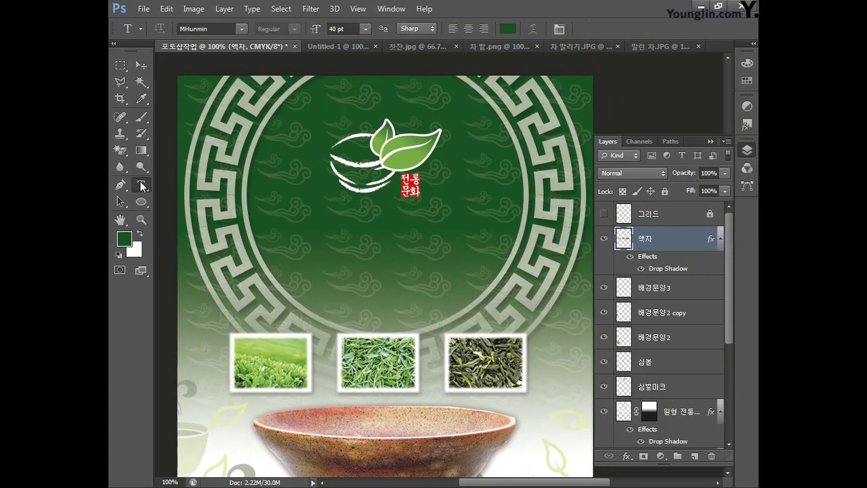
left_click(290, 228)
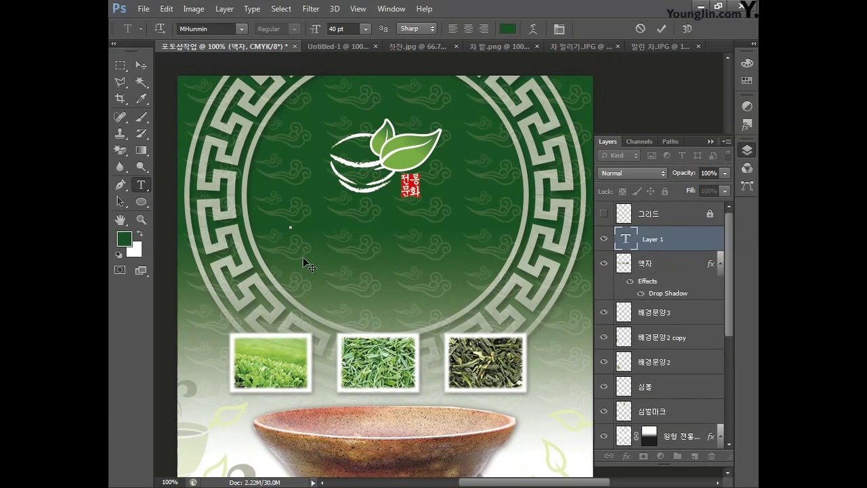
type("전통차 문화를 사랑하")
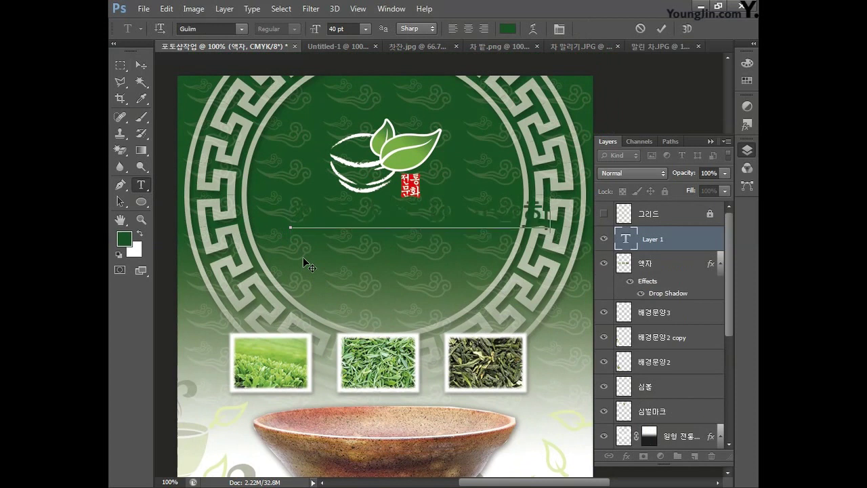
left_click(141, 65)
- Change the title's colour to pure yellow with C 0, M 0, Y 100 and K 0
left_click(124, 238)
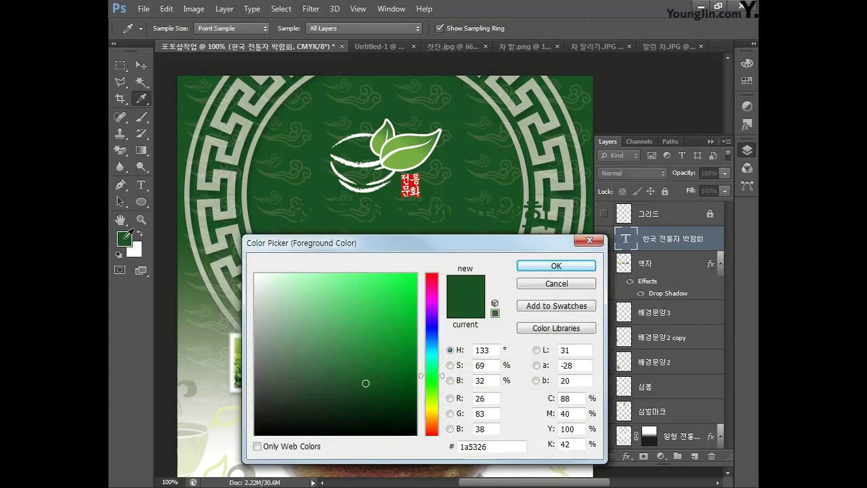
double_click(573, 401)
type("0")
key("Tab")
type("0")
key("Tab")
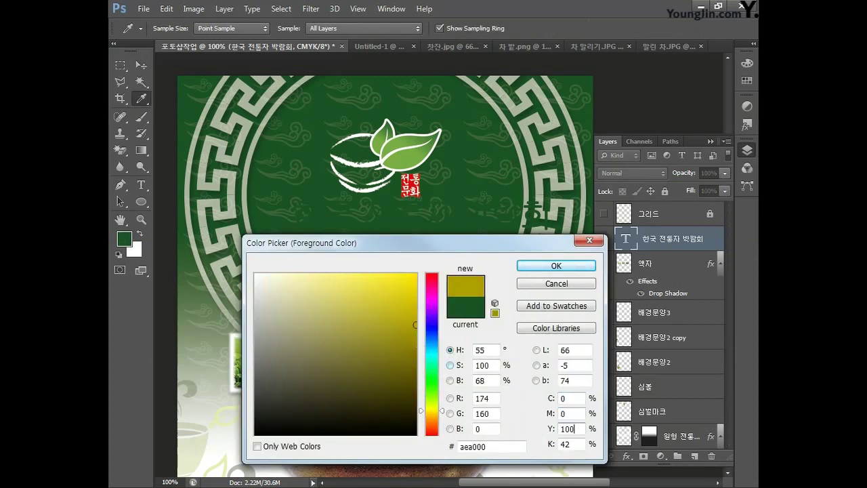
key("Tab")
type("0")
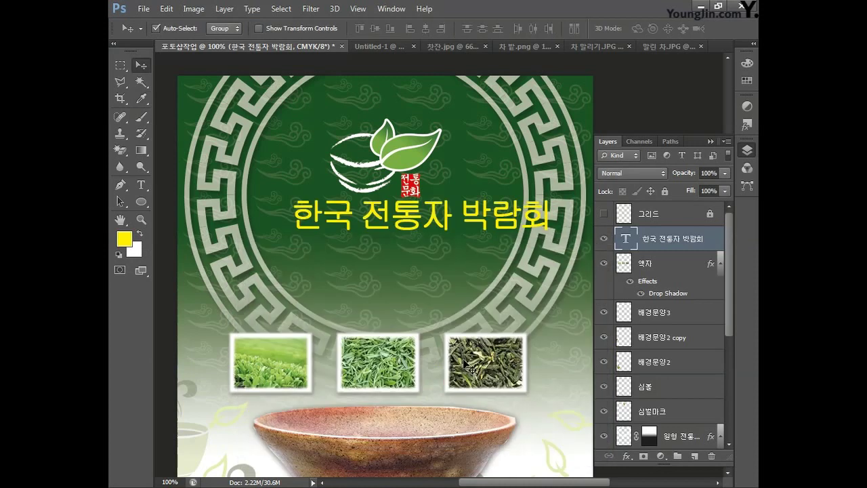
- Move the title beneath the emblem and change its font to Gungsuh
left_click_drag(440, 229, 404, 232)
left_click(389, 9)
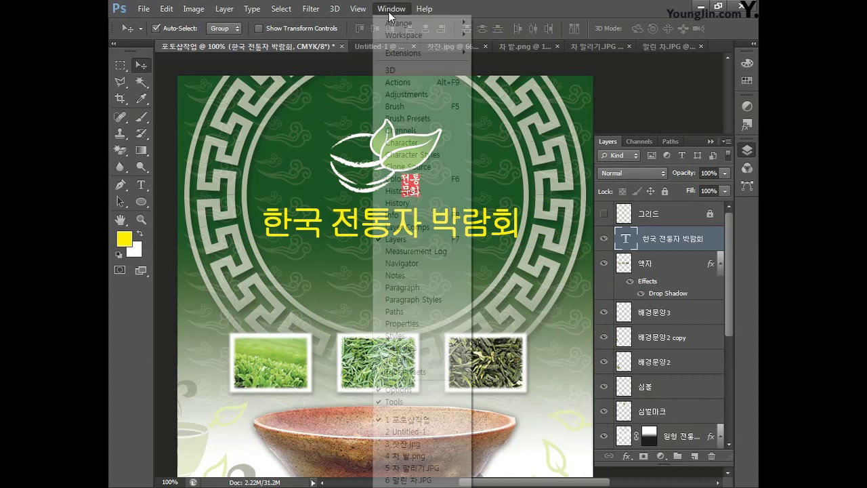
left_click(418, 143)
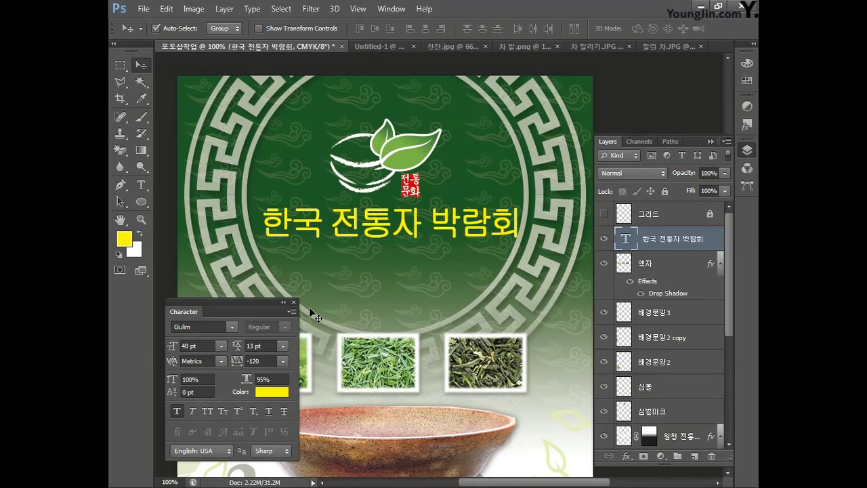
left_click(231, 326)
scroll(346, 34, "up", 2)
left_click(210, 98)
- Nudge the title slightly and scale it down to about 36.88 pt to fit within the ring
left_click_drag(375, 233, 370, 232)
key("ctrl+t")
left_click_drag(513, 240, 503, 237)
key("Return")
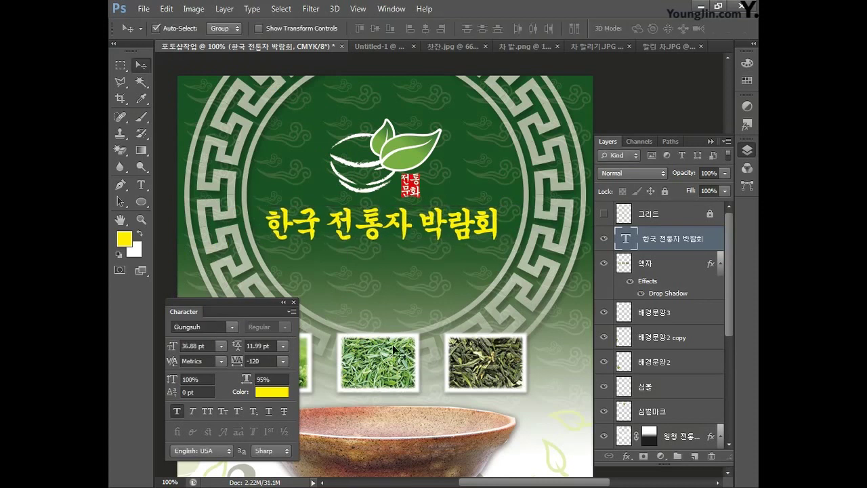
- Set the title's horizontal scale to 90% and recentre it under the emblem
left_click(246, 378)
type("90")
key("Return")
left_click_drag(402, 231, 407, 232)
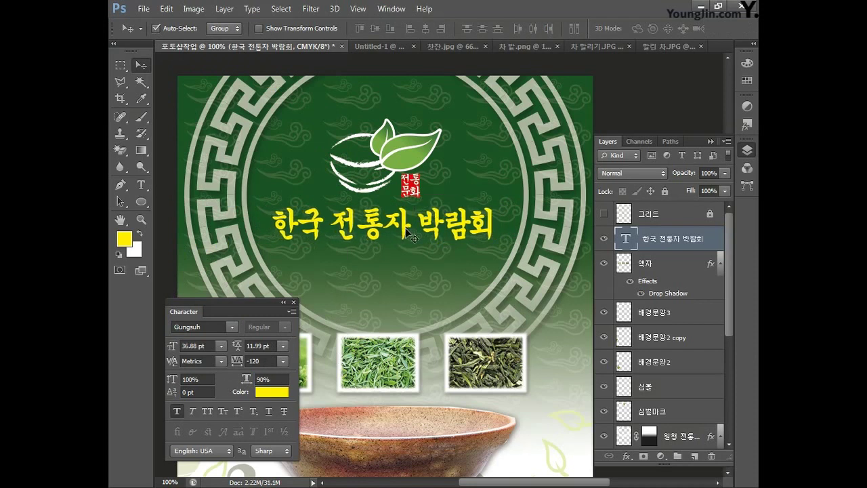
left_click(293, 303)
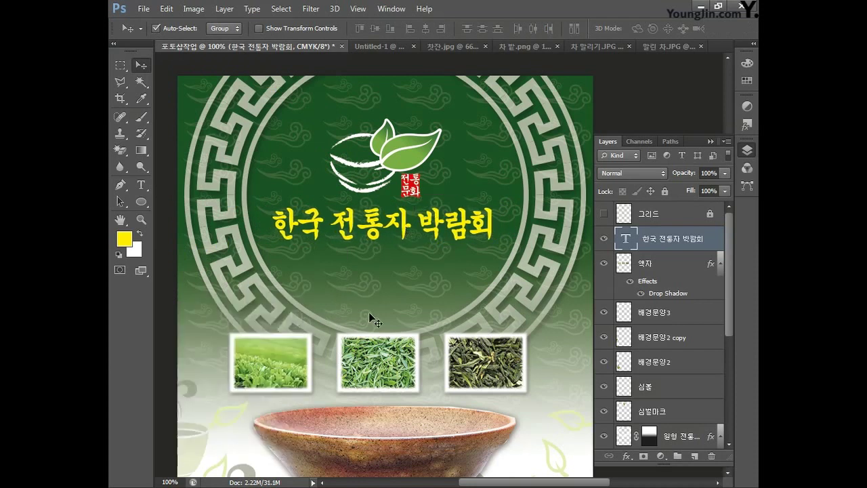
- Add a drop shadow to the title layer with 75% opacity and 2 px distance
double_click(711, 240)
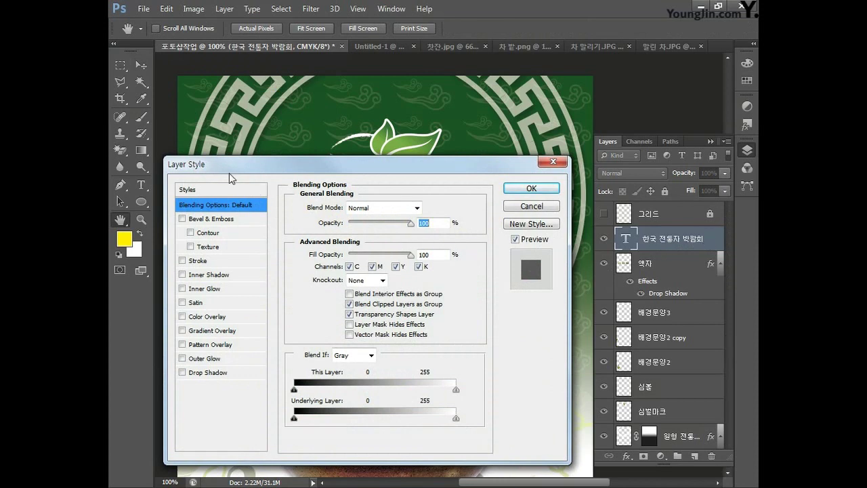
left_click(208, 375)
double_click(424, 223)
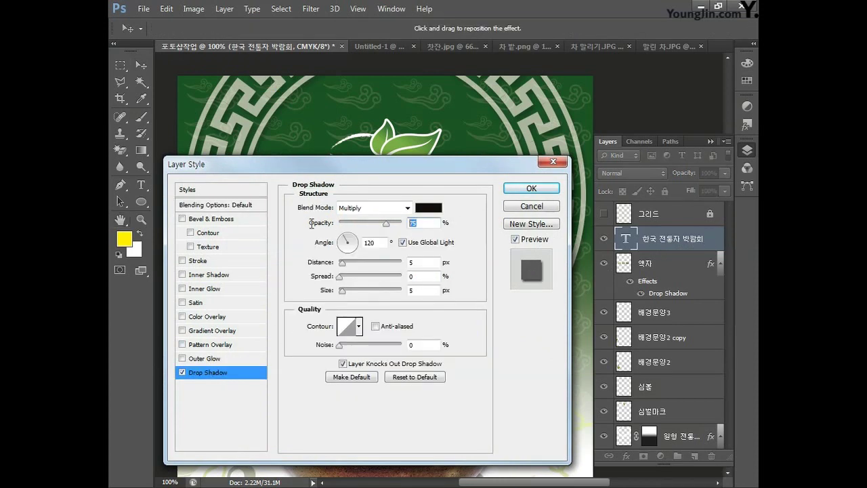
type("75")
left_click(351, 263)
type("2")
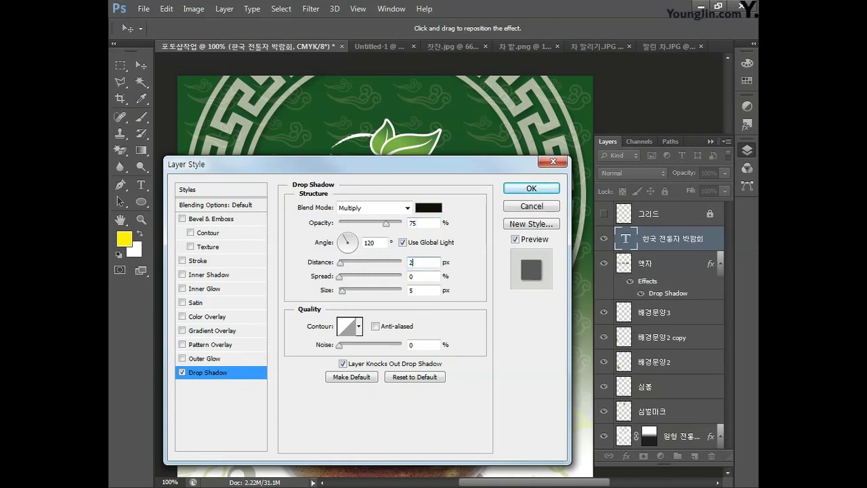
left_click(332, 292)
left_click(514, 189)
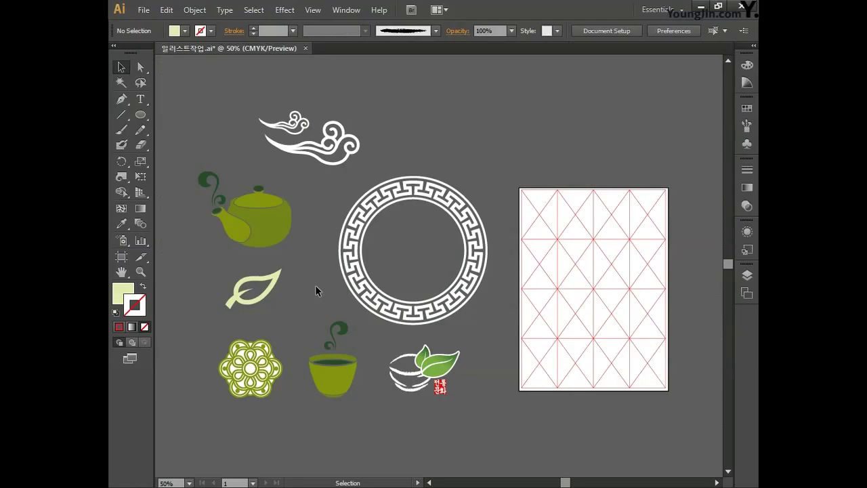
- Copy the outlined leaf from the Illustrator artwork, paste it into the Photoshop poster as pixels, and place it small beneath the title
left_click(288, 320)
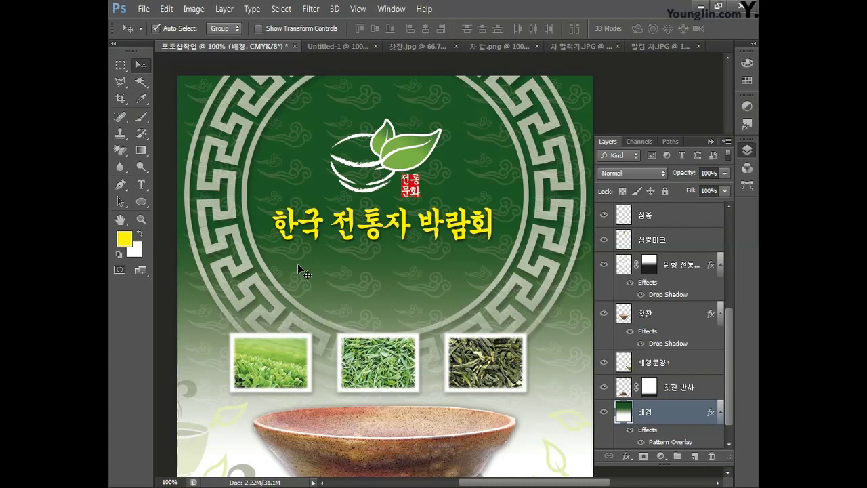
key("ctrl+v")
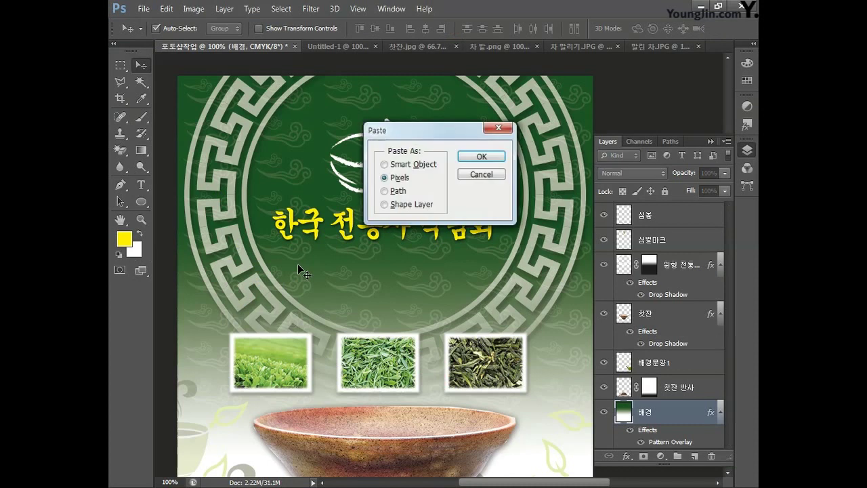
left_click(470, 159)
left_click_drag(516, 211, 340, 282)
key("Return")
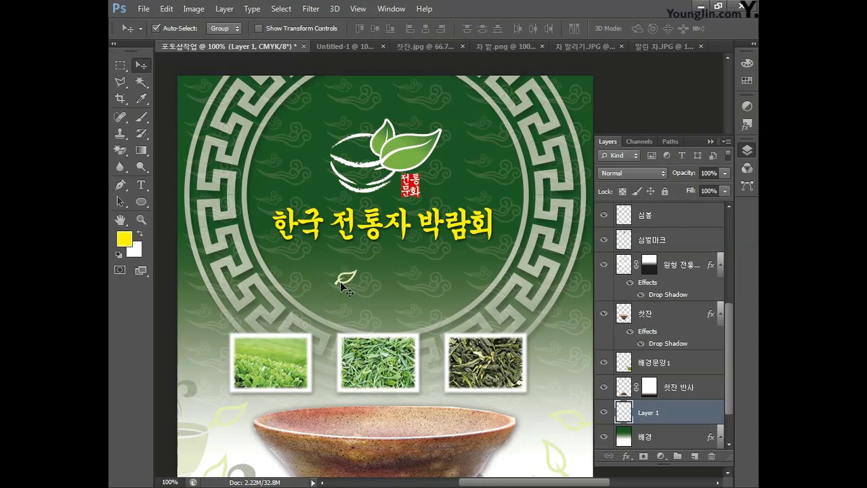
- Turn the small leaf beneath the title white by raising its lightness to +100 with Hue/Saturation
left_click(193, 9)
mouse_move(198, 42)
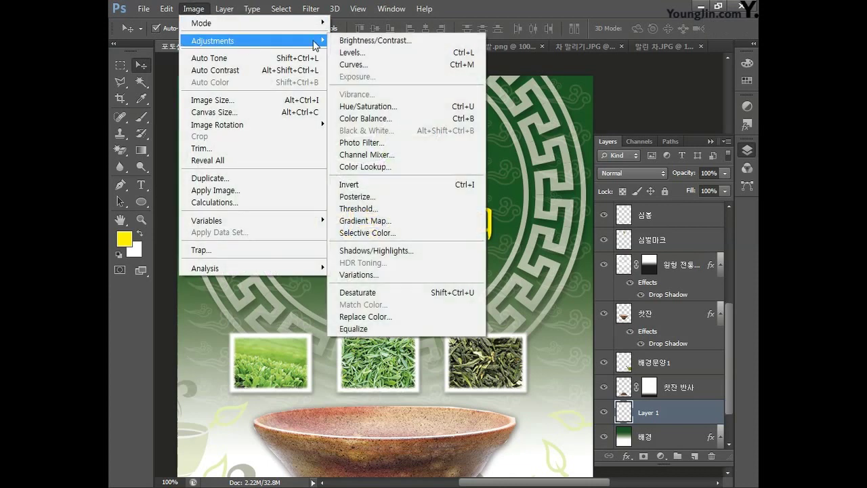
left_click(359, 106)
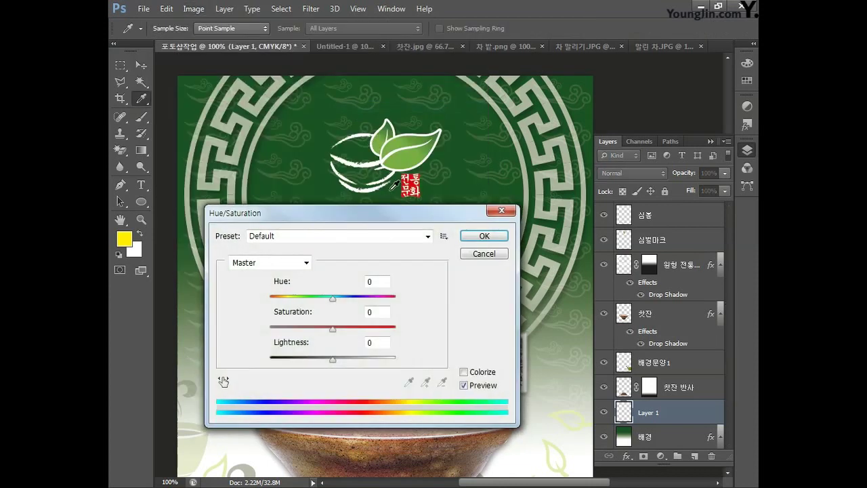
left_click_drag(345, 360, 428, 364)
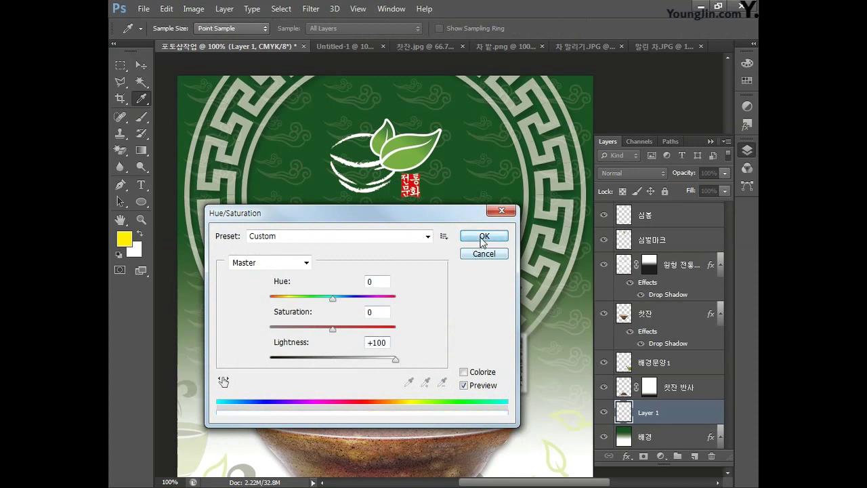
left_click(482, 238)
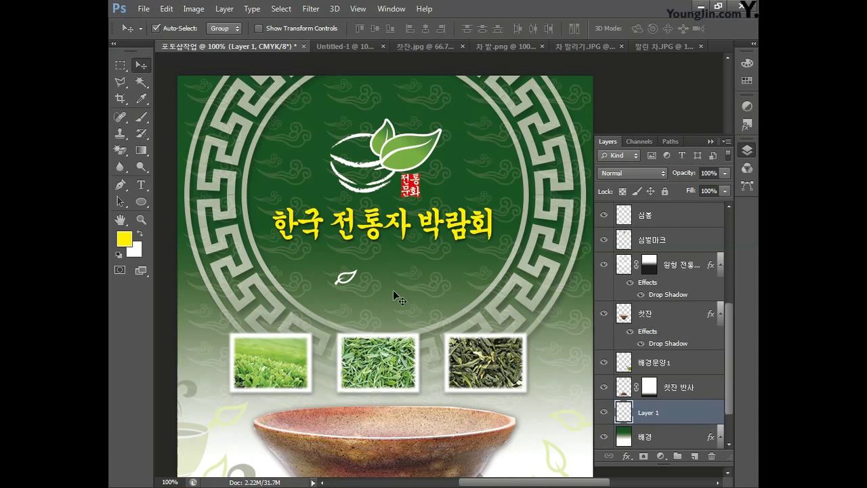
- Duplicate the white leaf layer twice and stack the three leaves in an evenly spaced vertical column
key("ctrl+j")
key("ctrl+j")
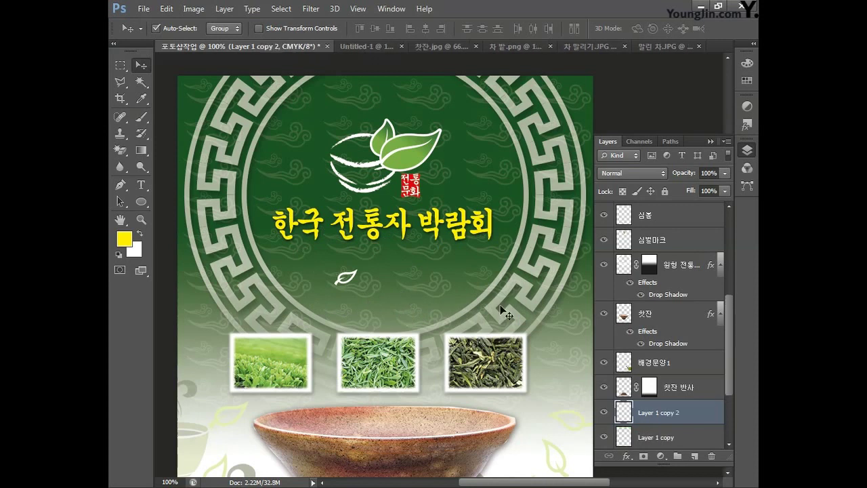
left_click_drag(729, 342, 727, 385)
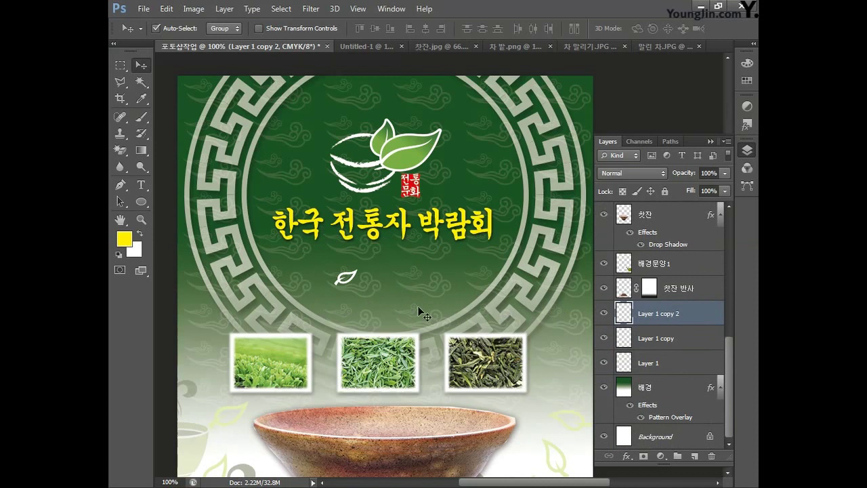
mouse_move(345, 279)
left_mouse_down()
mouse_move(346, 294)
mouse_move(347, 265)
left_mouse_up()
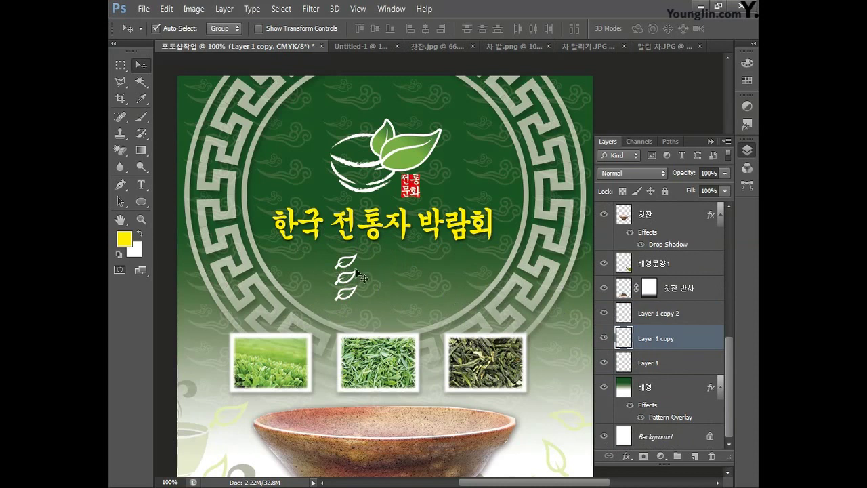
key("Up")
key("Up")
- Select all three leaf layers together, move them down closer to the framed photos, and scale them down slightly
left_click(675, 361, "shift")
left_click(662, 316, "shift")
key("shift+Down")
key("shift+Down")
key("shift+Down")
key("ctrl+t")
left_click_drag(332, 269, 335, 277)
key("Return")
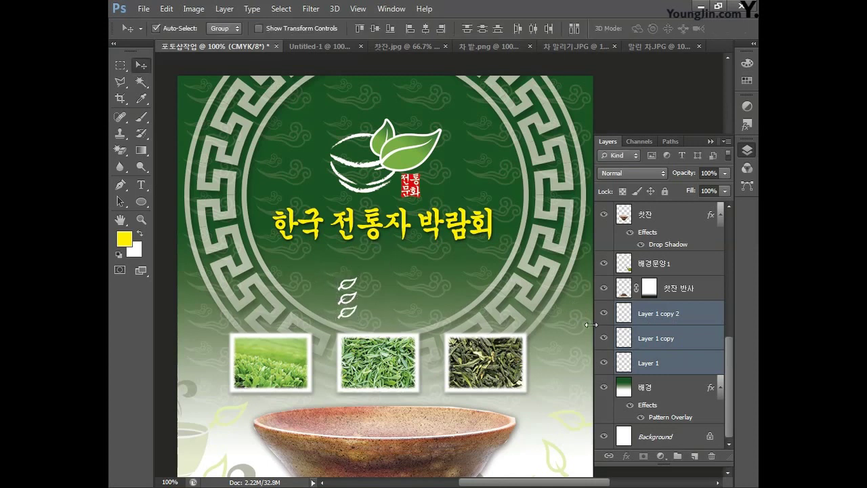
- Merge the three leaf layers into one and rename the merged layer 나뭇잎 아이콘
key("ctrl+e")
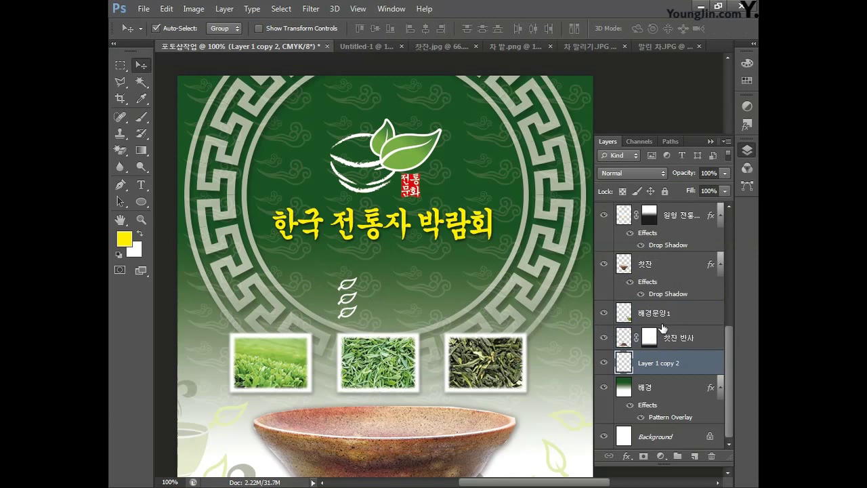
double_click(654, 363)
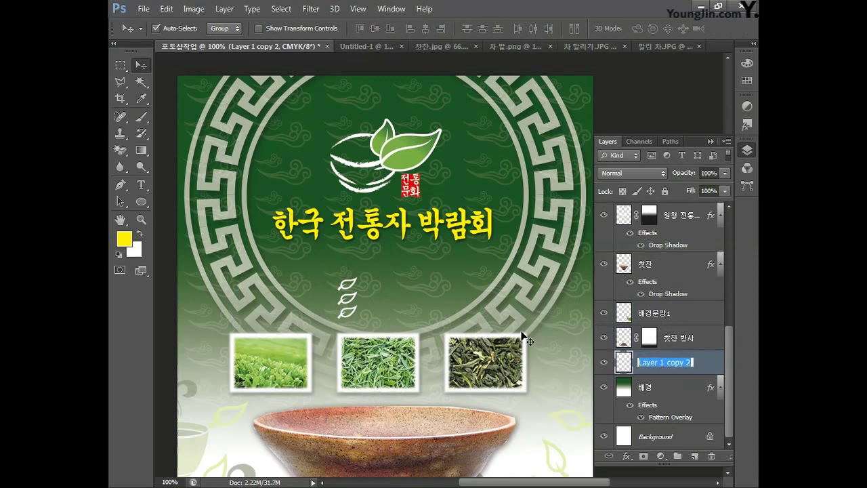
type("ㄴ뭇잎 아이")
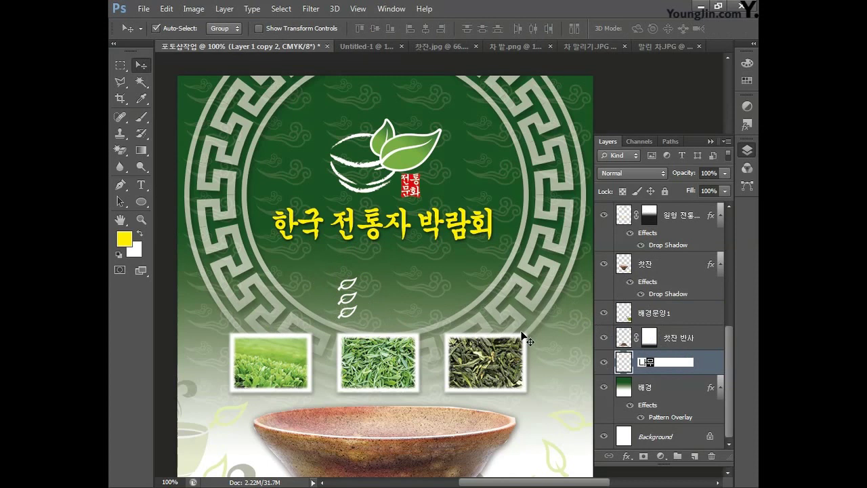
type("콘")
key("Return")
- Fit the whole poster in view and briefly show the 그리드 layer to check the layout, hiding it again
double_click(120, 219)
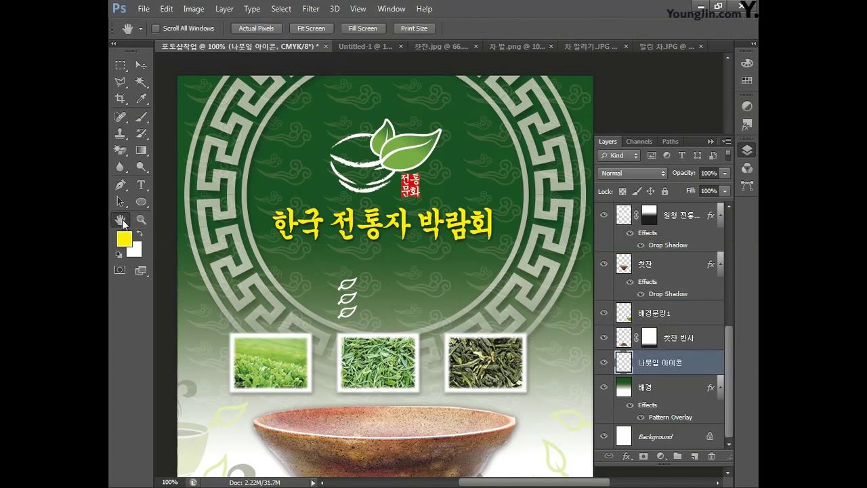
left_click(139, 65)
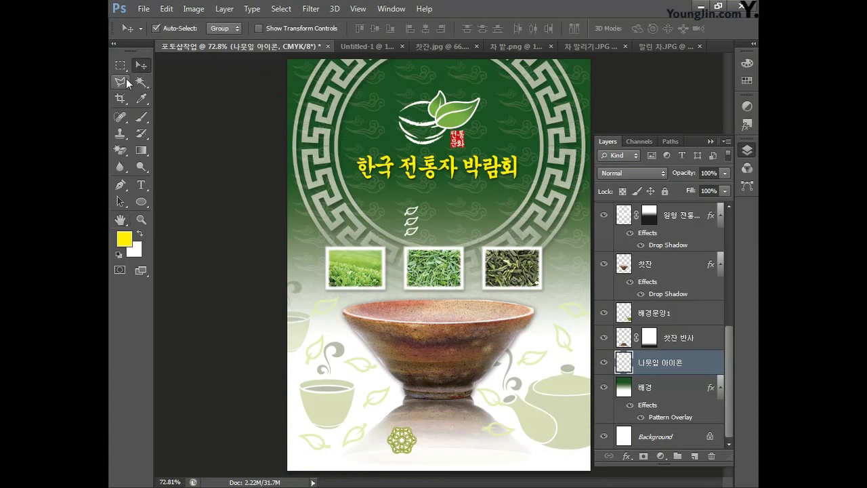
scroll(729, 351, "up", 2)
left_click_drag(730, 351, 727, 230)
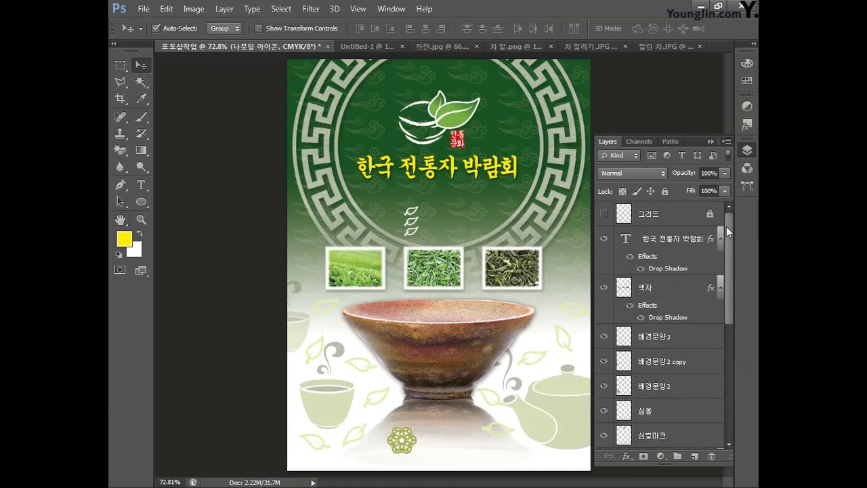
left_click(603, 216)
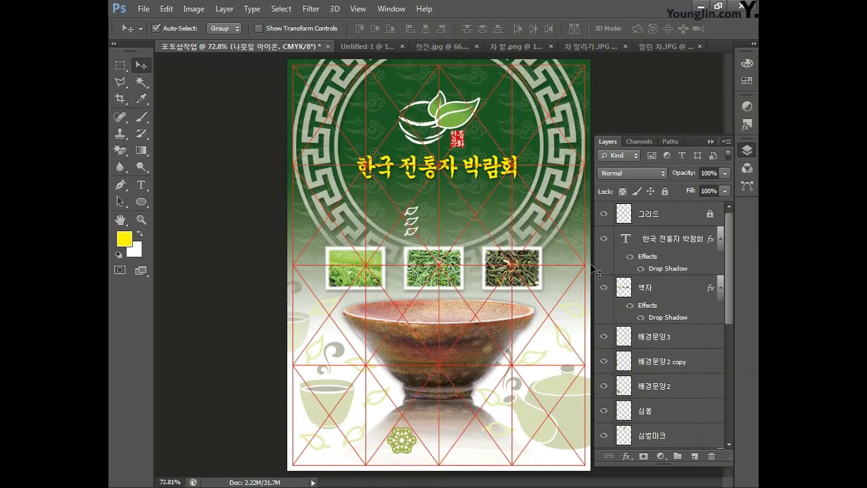
left_click(603, 215)
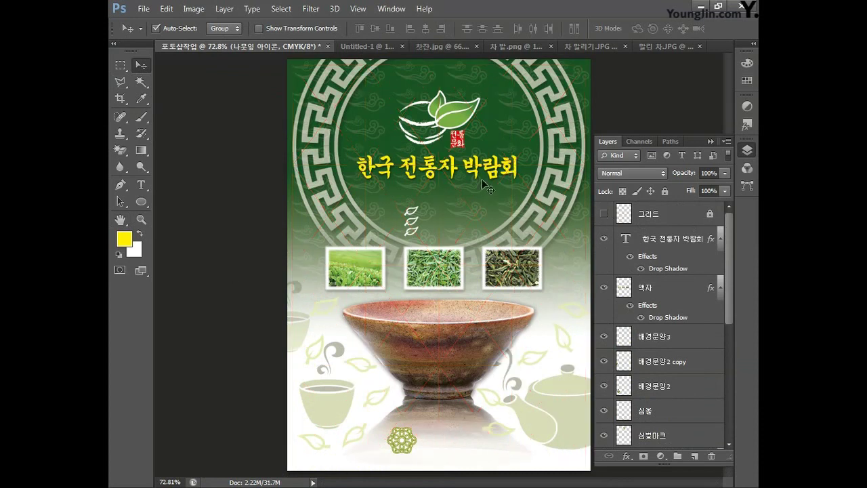
- Convert the poster from CMYK to RGB color mode without flattening the layers
mouse_move(198, 26)
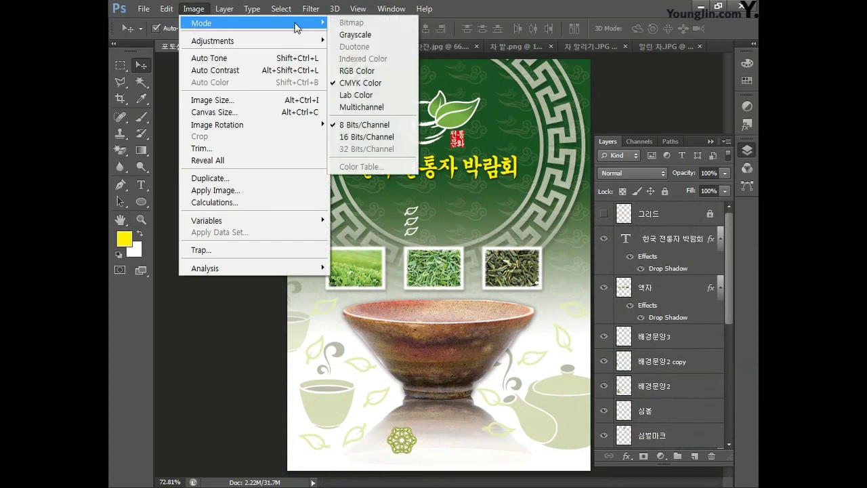
left_click(355, 76)
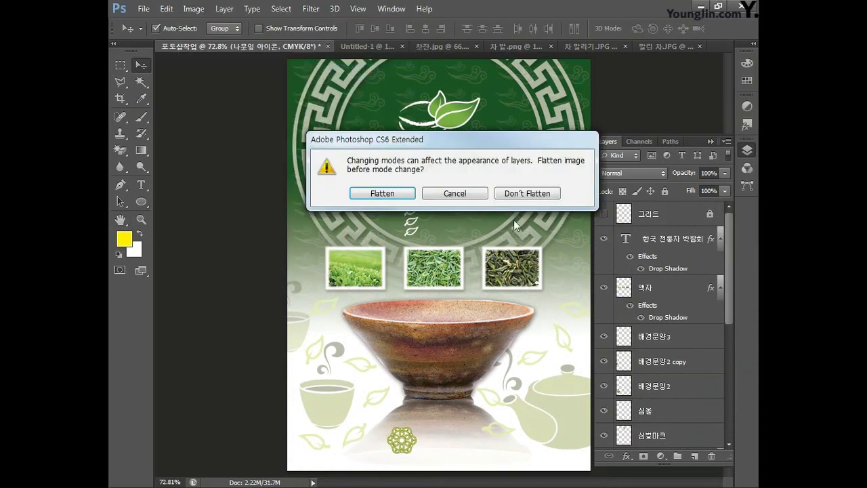
left_click(522, 194)
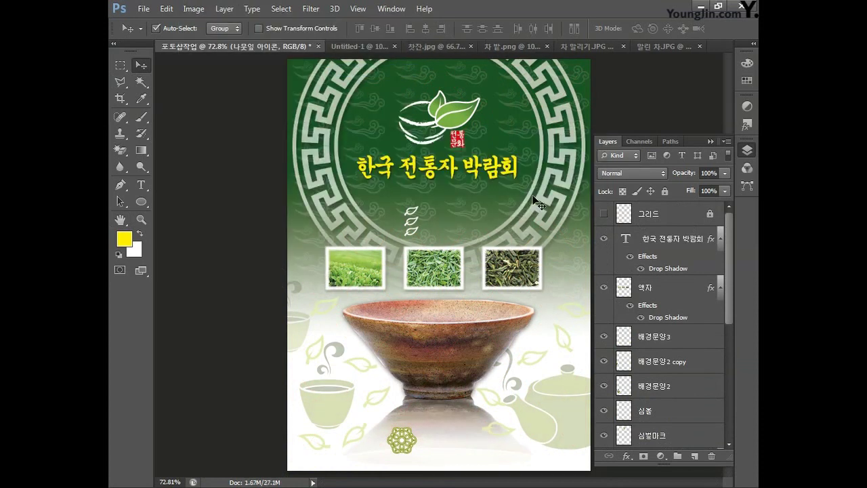
- Save a copy of the poster as a JPEG named 01 in the 제공소스 folder at maximum quality 12
left_click(144, 9)
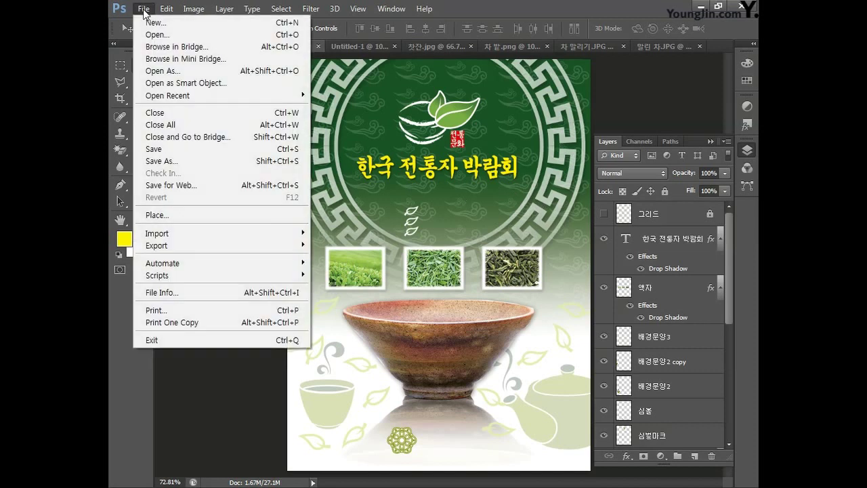
left_click(163, 161)
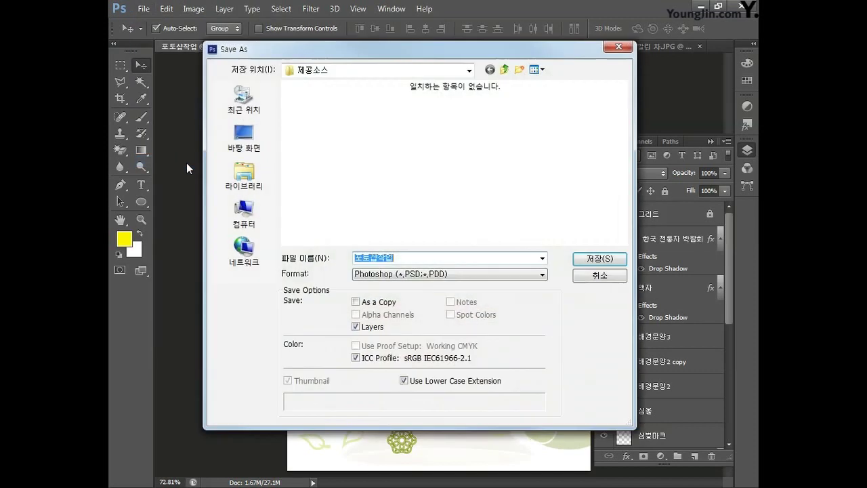
left_click(385, 275)
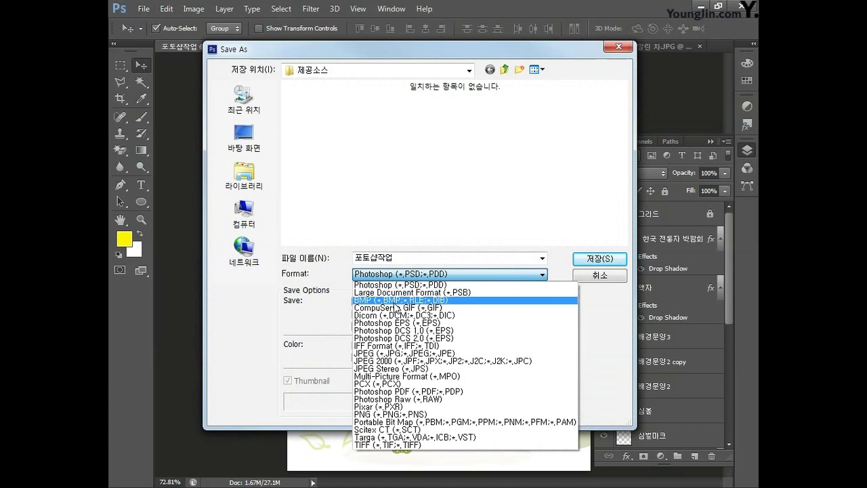
left_click(398, 354)
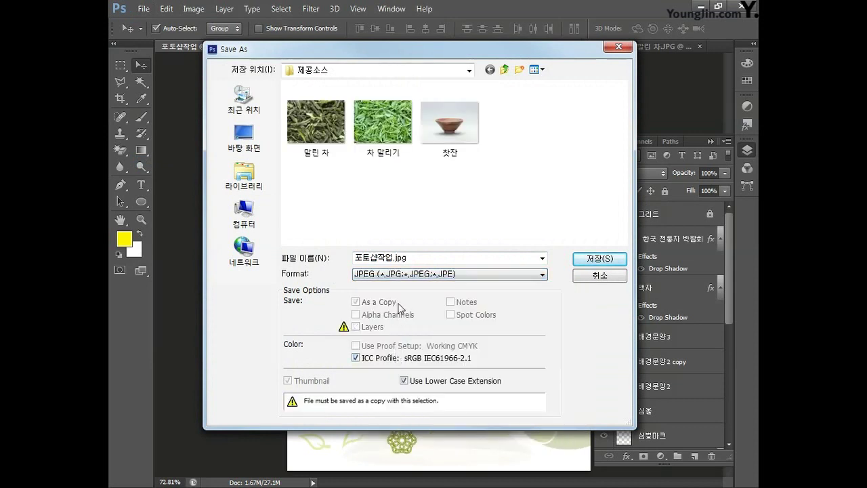
double_click(412, 257)
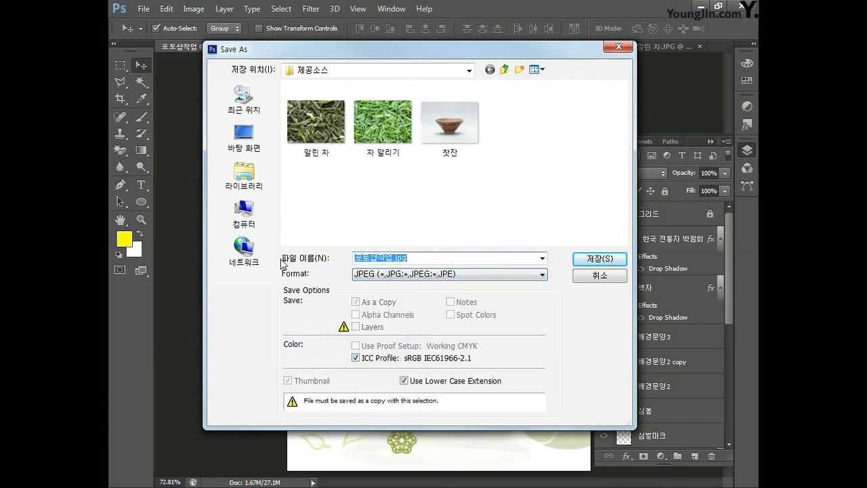
type("이")
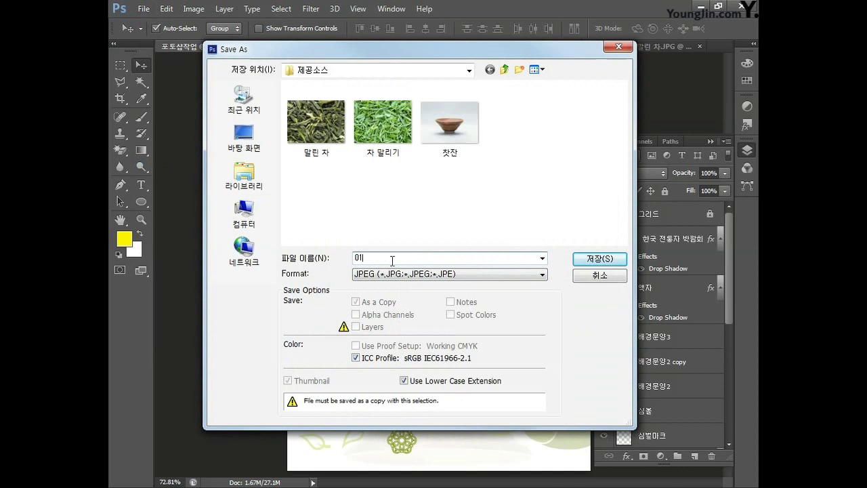
left_click(600, 258)
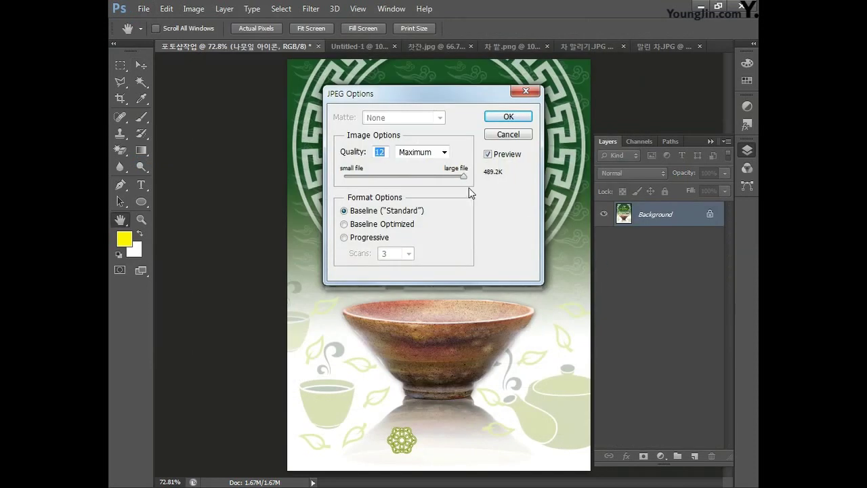
type("12")
left_click(509, 117)
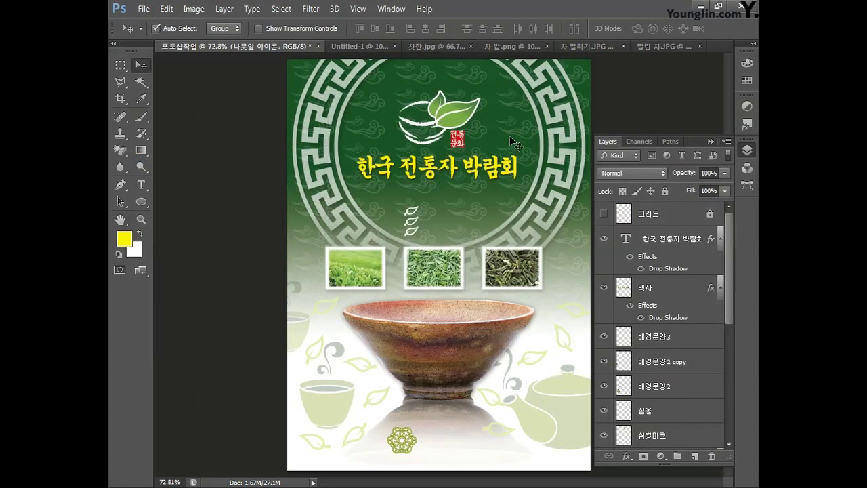
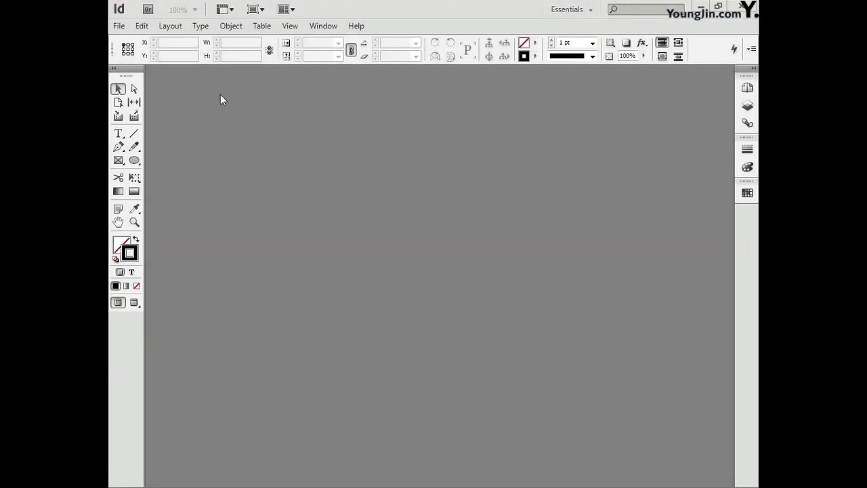
- Switch to InDesign and start a new print document with 1 page, facing pages off, and A4 page size
left_click(120, 26)
mouse_move(278, 41)
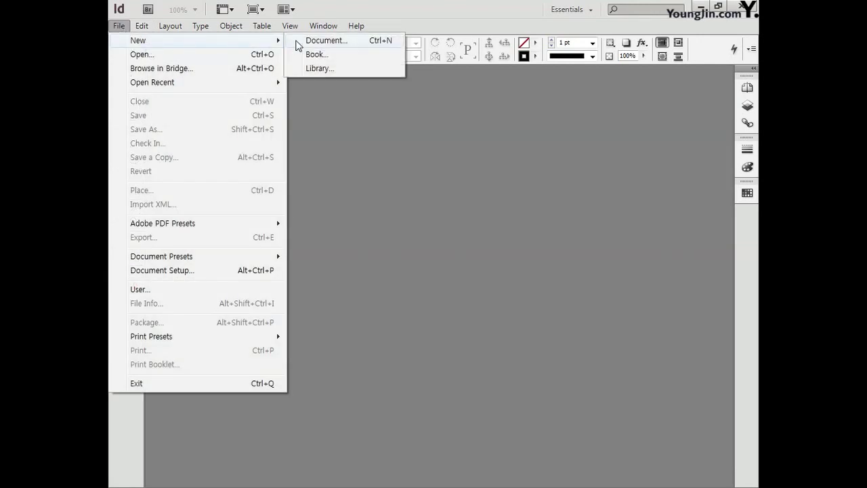
left_click(325, 40)
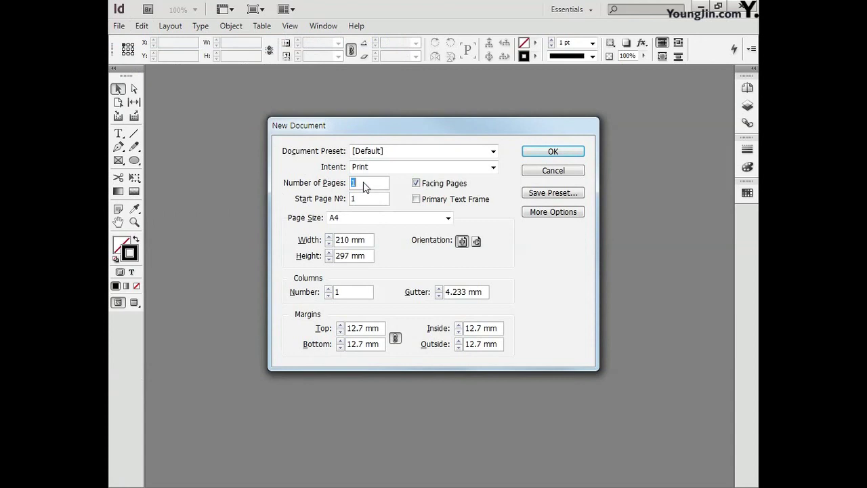
type("1")
left_click(417, 183)
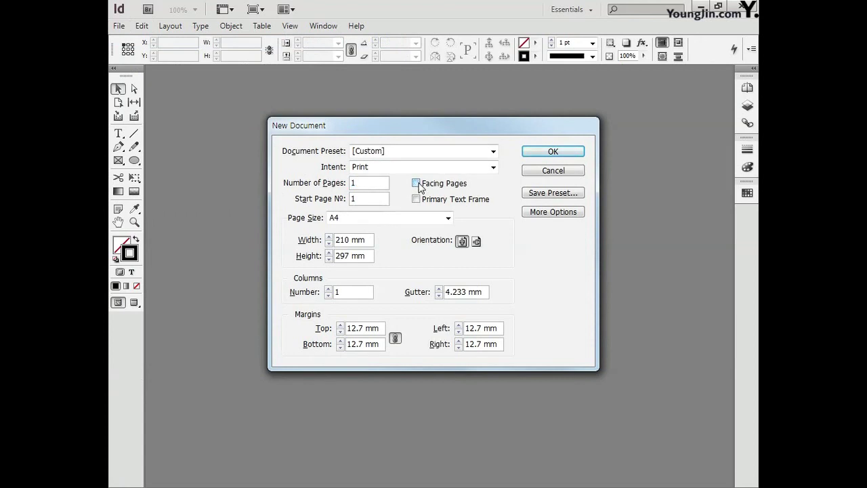
left_click(383, 222)
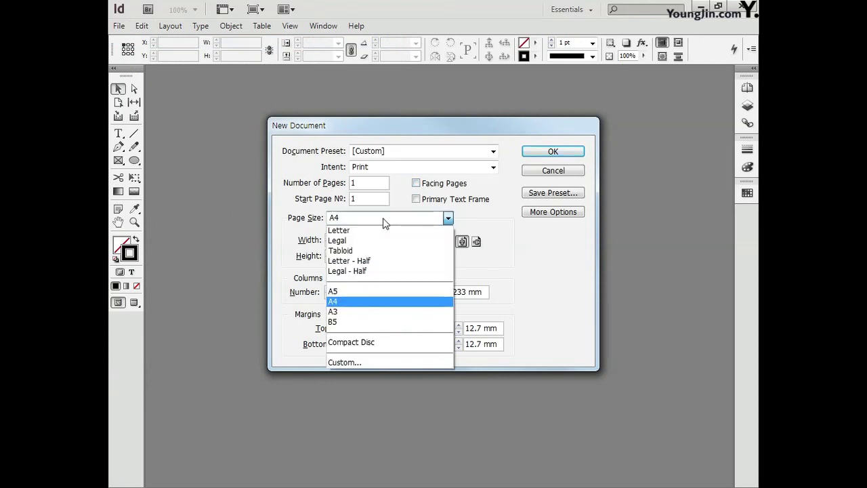
left_click(349, 301)
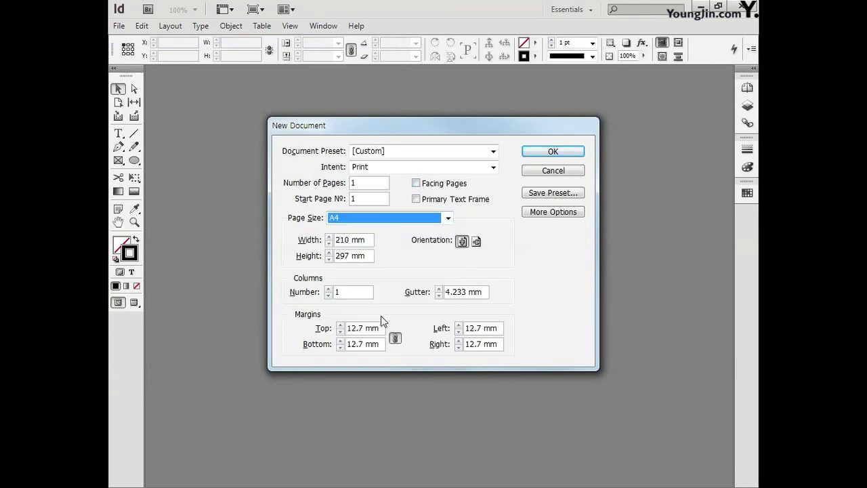
- Unlink the margins, set top and bottom to 35.5 mm and left and right to 22 mm, and create the document
left_click(397, 340)
left_click_drag(383, 329, 292, 329)
type("35.5")
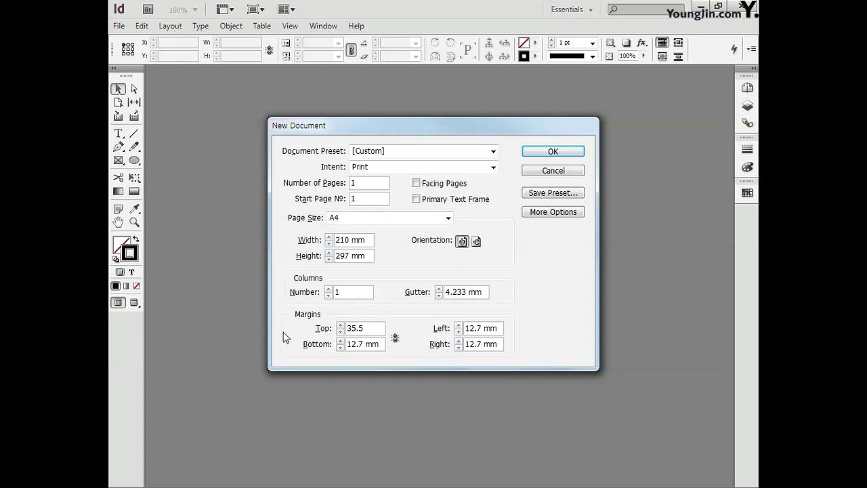
left_click_drag(381, 345, 325, 345)
type("35.5")
left_click_drag(500, 329, 466, 330)
type("22")
key("Tab")
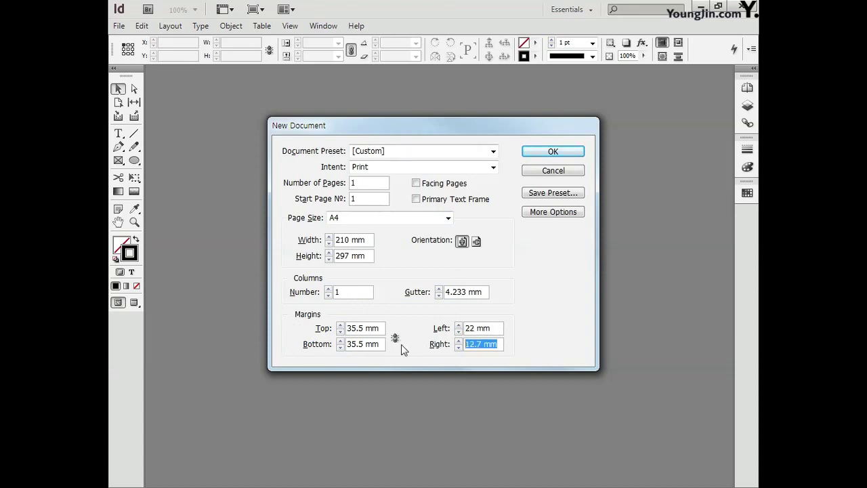
type("22")
left_click(546, 151)
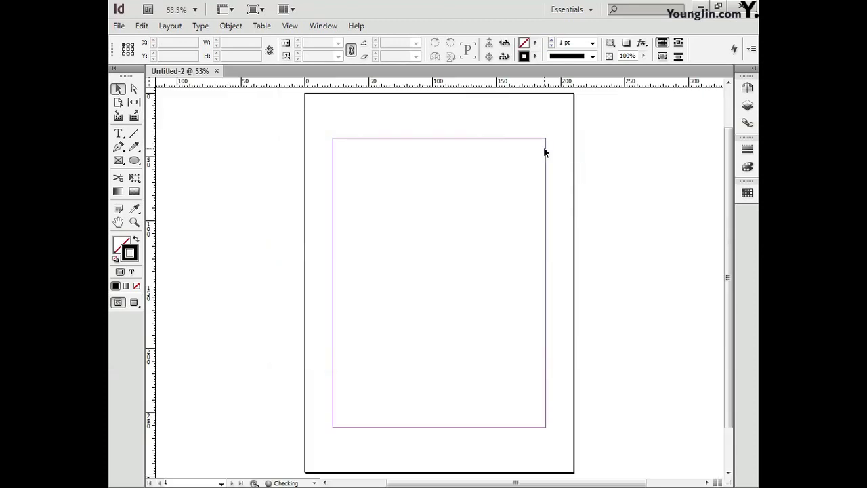
- Move the ruler origin to the upper-left margin corner and place a vertical guide at X 3 mm
left_click_drag(151, 84, 333, 138)
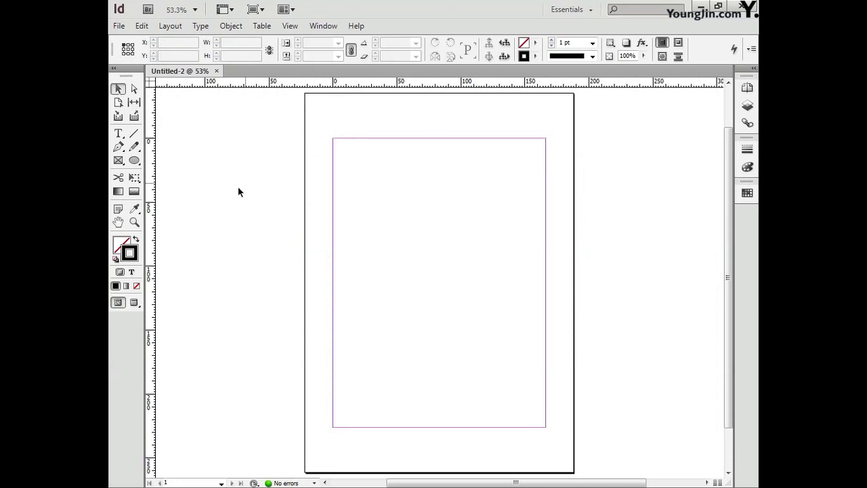
left_click(134, 223)
left_click_drag(313, 128, 357, 166)
left_click_drag(152, 241, 410, 242)
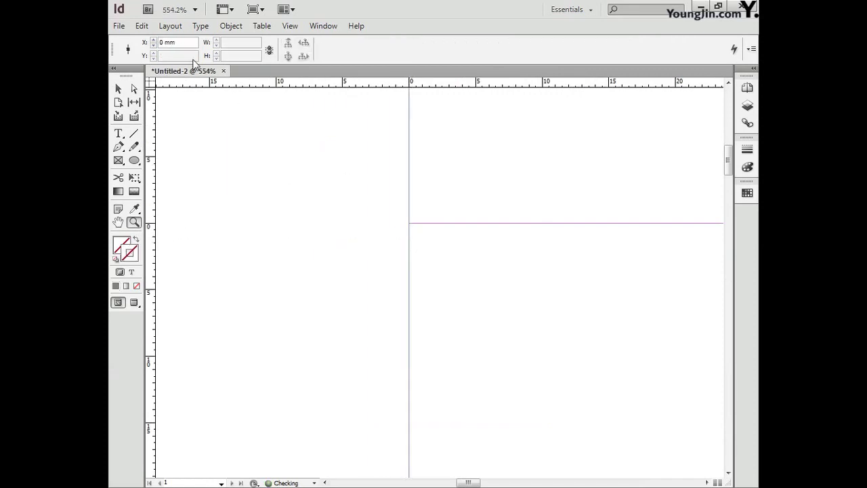
left_click_drag(175, 42, 158, 42)
type("3")
key("Return")
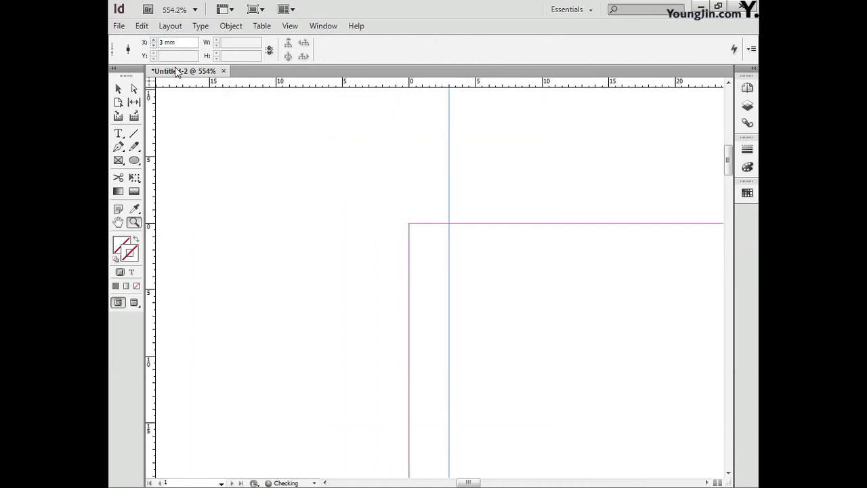
- Place a horizontal guide at Y 3 mm, just below the upper margin line
left_click_drag(334, 90, 413, 224)
left_click_drag(191, 57, 129, 53)
type("3")
key("Return")
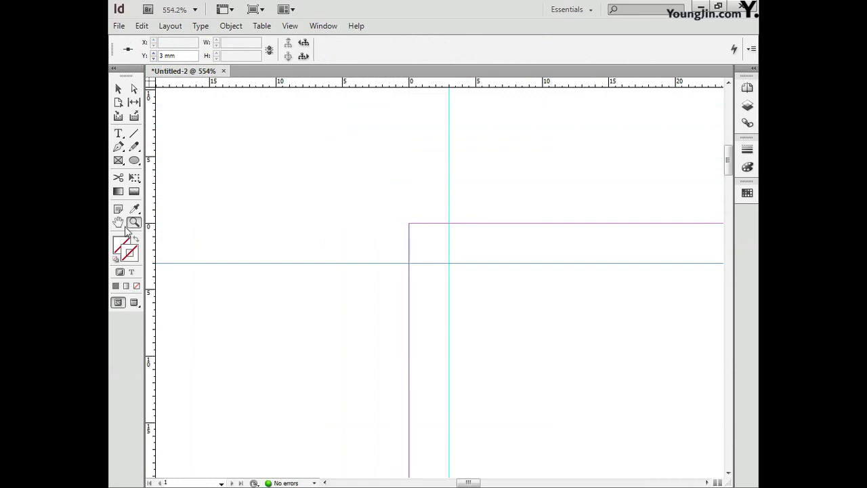
- Place a horizontal guide at Y 223 mm, just above the lower margin line
double_click(118, 222)
left_click(133, 225)
left_click_drag(529, 411, 568, 443)
left_click_drag(363, 85, 403, 306)
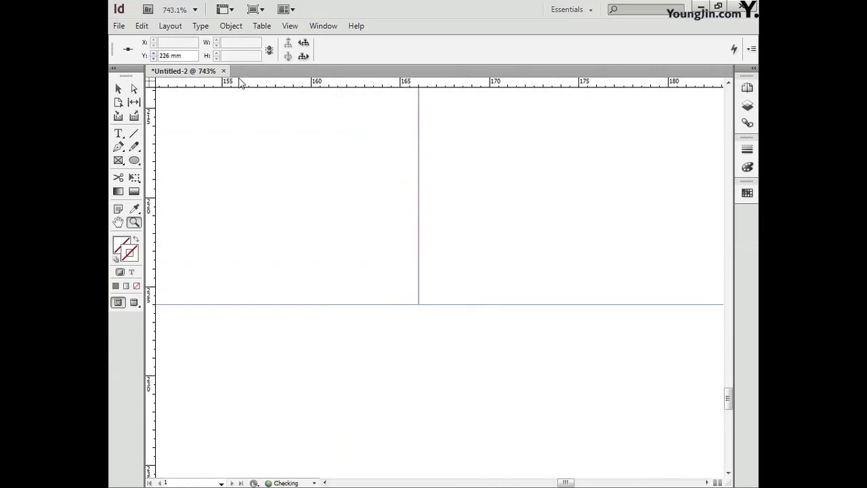
left_click_drag(188, 56, 125, 55)
type("223")
key("Return")
- Place a vertical guide at X 163 mm, just inside the right margin line
left_click_drag(155, 149, 419, 156)
left_click_drag(190, 42, 112, 43)
type("163")
key("Return")
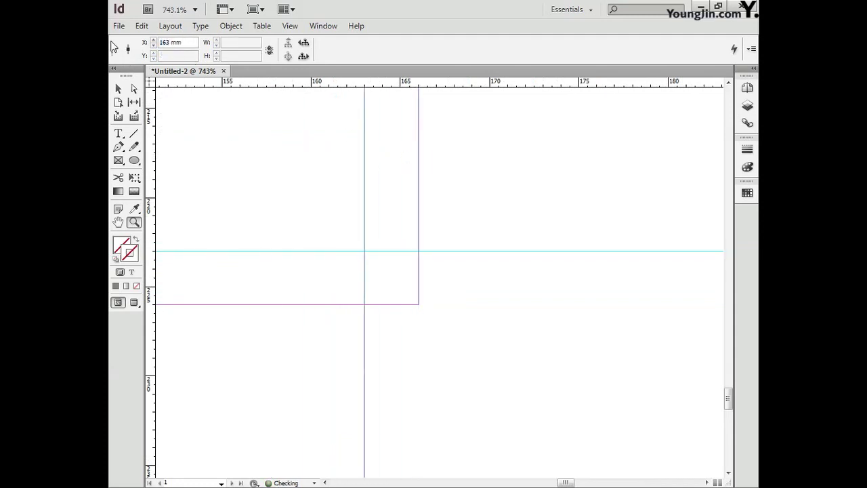
- Draw a short vertical line above the upper-left margin corner and a horizontal line about 7.3 mm long to its left
double_click(118, 222)
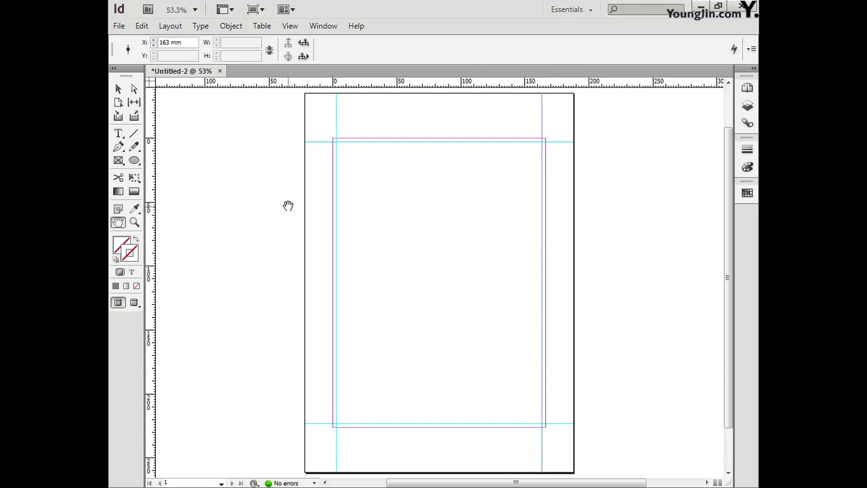
left_click(132, 224)
left_click_drag(315, 126, 368, 168)
left_click(136, 135)
left_click_drag(387, 196, 388, 125)
left_click_drag(344, 242, 257, 242)
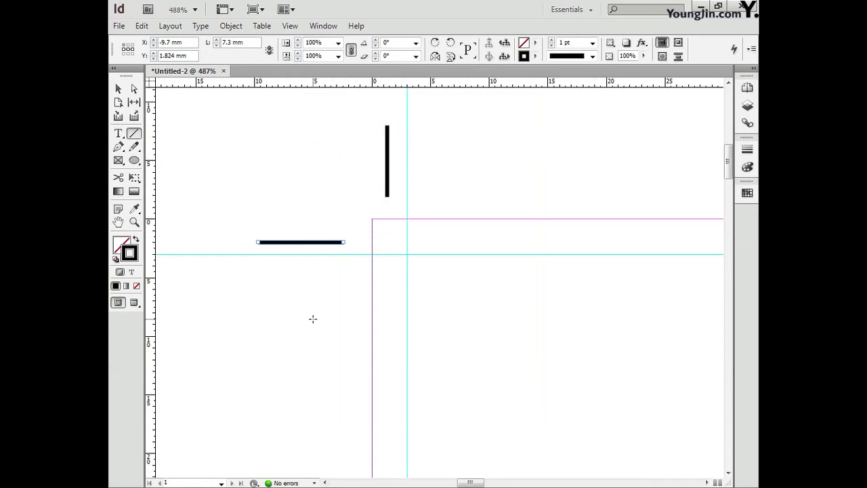
- Set the length of both the horizontal and the vertical line to 5 mm
left_click(118, 89)
triple_click(246, 42)
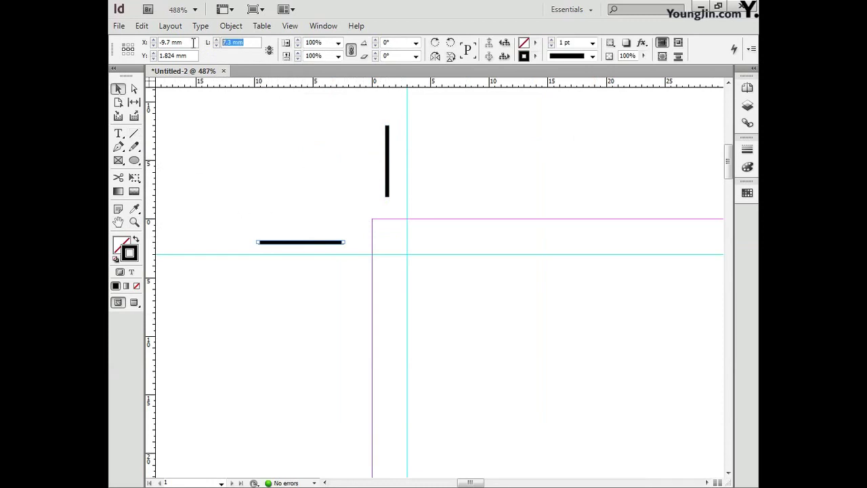
type("5")
key("Return")
left_click(385, 170)
- Snap both lines onto the guides outside the upper-left margin corner, ending at the margin edges, and copy them
left_click_drag(389, 170, 405, 202)
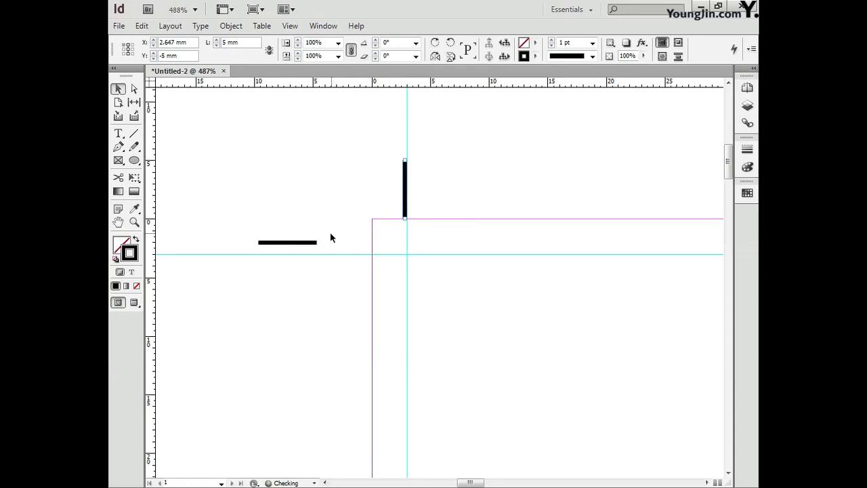
left_click_drag(306, 247, 359, 254)
left_click(404, 200, "shift")
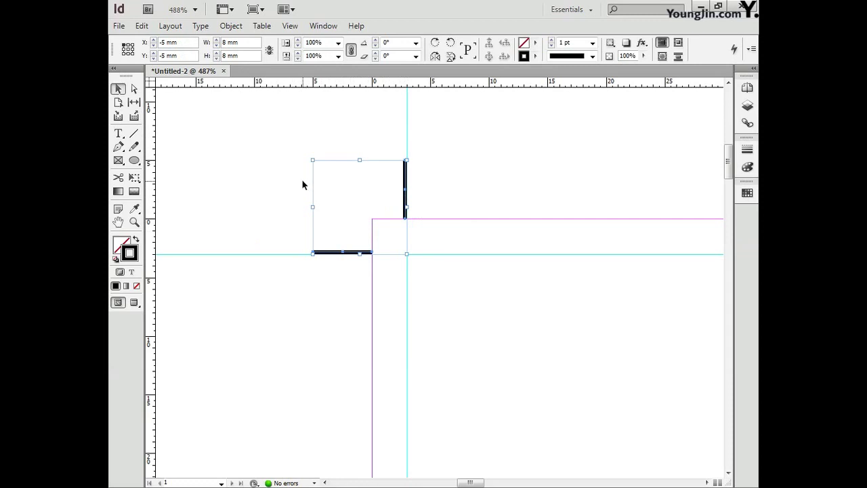
left_click(303, 180)
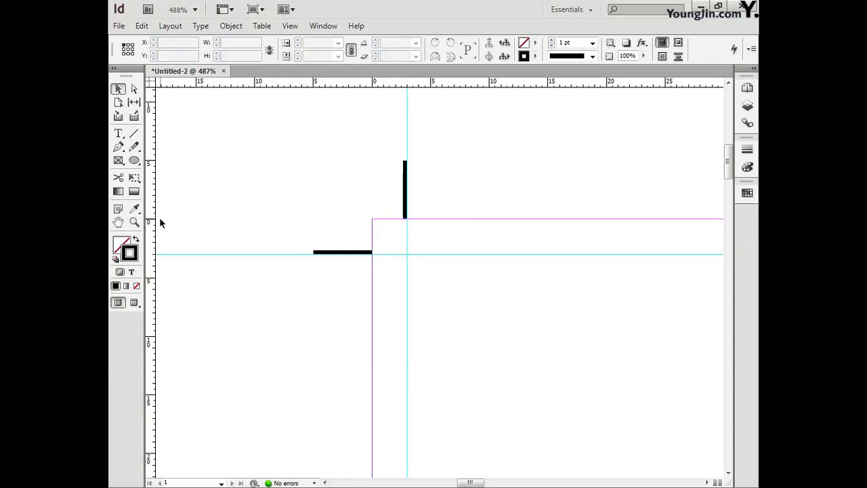
- Paste the two crop mark lines and align them to the guides outside the upper-right margin corner
left_click(134, 223)
key("ctrl+0")
left_click_drag(520, 128, 569, 163)
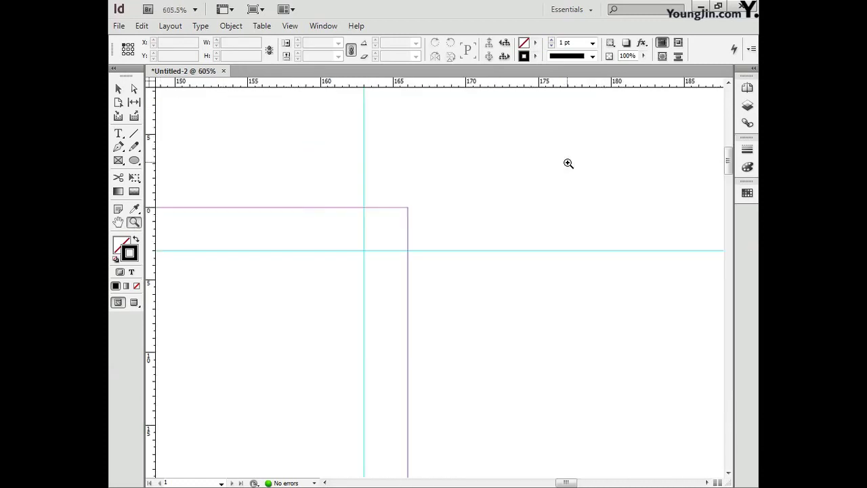
key("ctrl+a")
key("v")
key("ctrl+shift+a")
left_click_drag(451, 339, 478, 248)
left_click_drag(497, 293, 363, 204)
- Paste the crop mark lines again and align them to the guides outside the lower-left margin corner
key("ctrl+0")
left_click_drag(288, 410, 324, 437)
key("ctrl+shift+a")
left_click_drag(429, 352, 410, 213)
left_click_drag(511, 273, 493, 321)
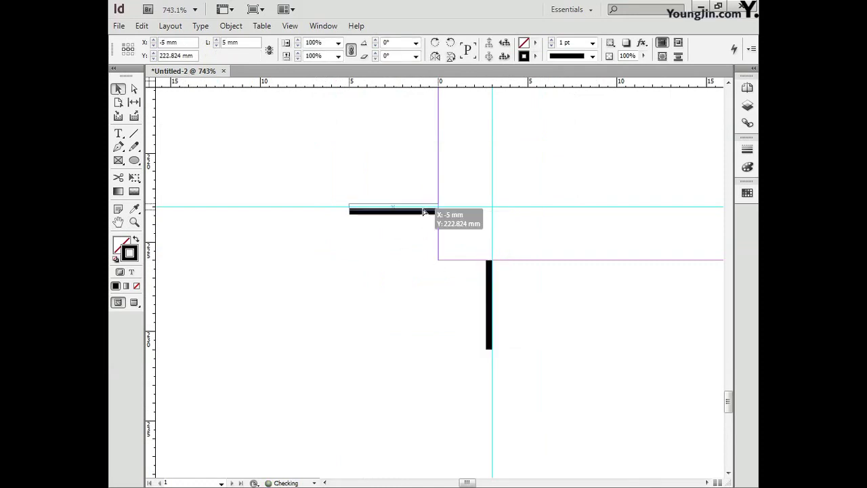
- Paste the crop mark lines at the lower-right margin corner, align them to the guides there, and deselect everything
key("ctrl+0")
key("z")
left_click_drag(534, 414, 560, 441)
left_click(120, 91)
key("ctrl+shift+a")
left_click_drag(520, 283, 387, 396)
left_click_drag(418, 359, 499, 255)
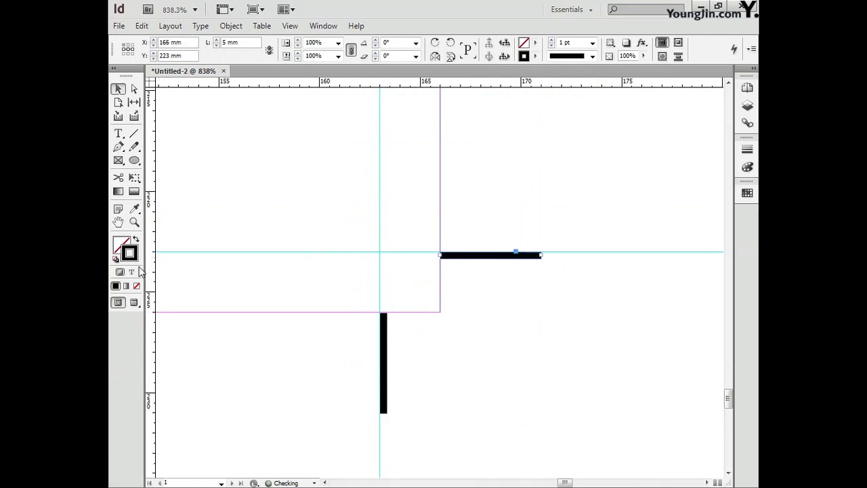
double_click(118, 223)
left_click(119, 91)
left_click(247, 143)
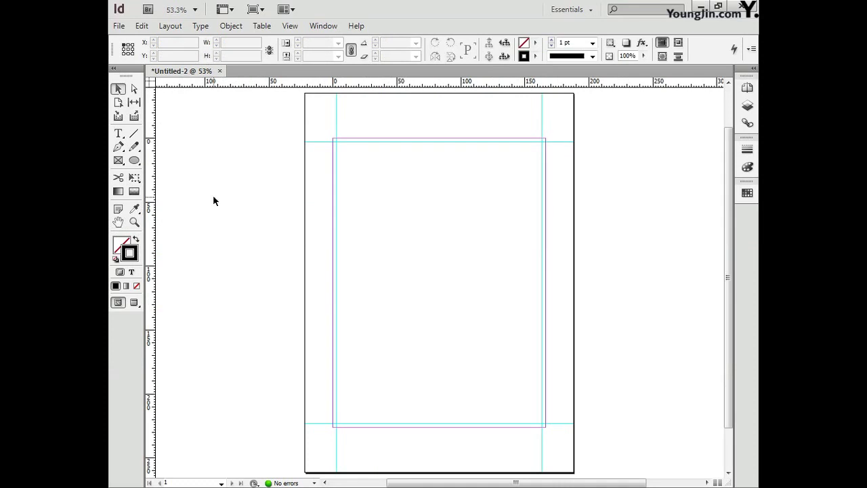
- Place the poster image 01 from the 작업 folder on the page at the upper-left margin corner
left_click(118, 26)
left_click(165, 192)
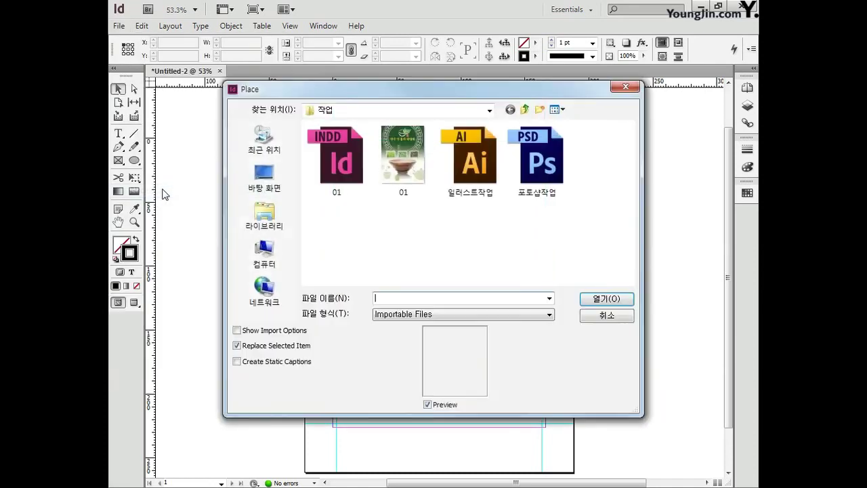
left_click(404, 169)
left_click(606, 299)
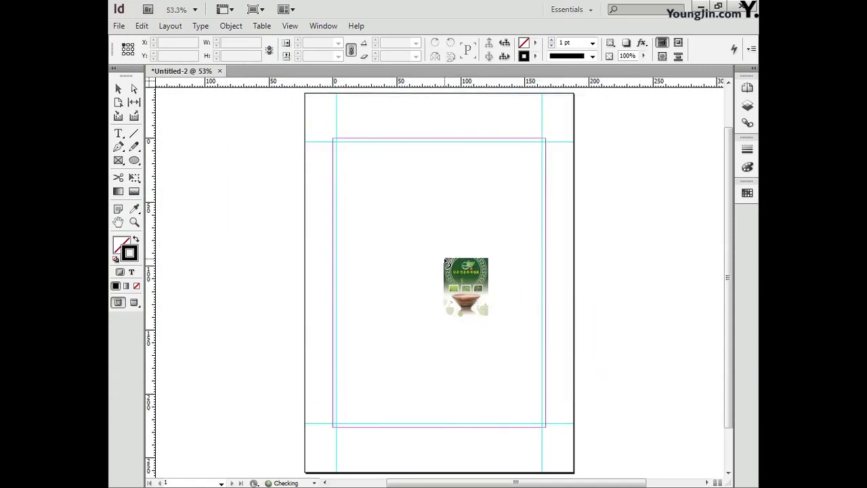
left_click(338, 151)
left_click(338, 153)
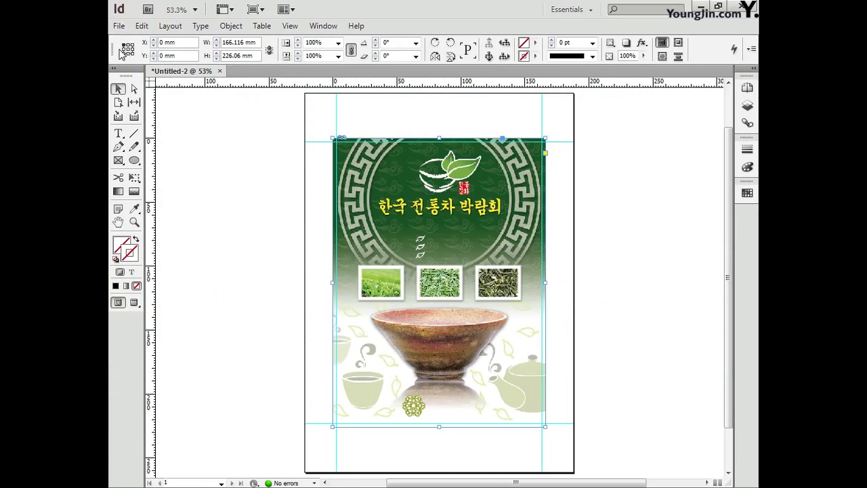
- Set the placed poster image's position to X 0, Y 0 and its size to 166 mm wide by 226 mm high
key("ctrl+6")
type("0")
key("Tab")
type("0")
key("Tab")
type("166")
key("Tab")
type("226")
key("Return")
- Switch the poster image's display performance to High Quality Display
right_click(453, 315)
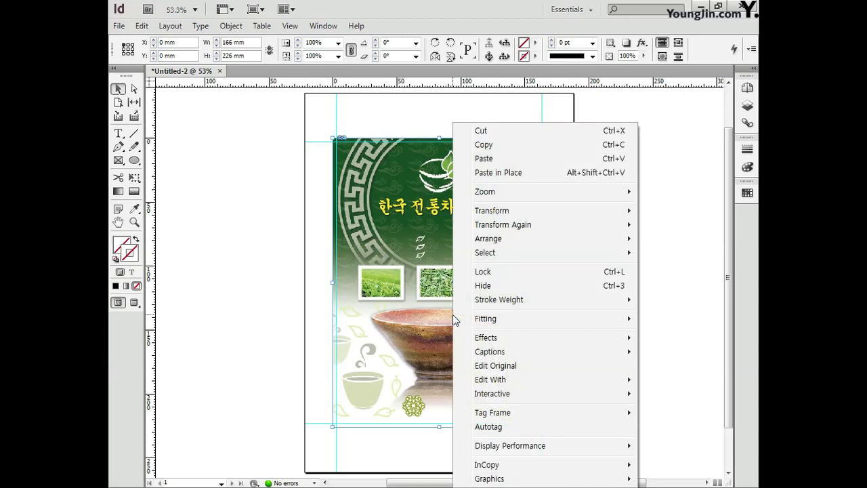
mouse_move(500, 453)
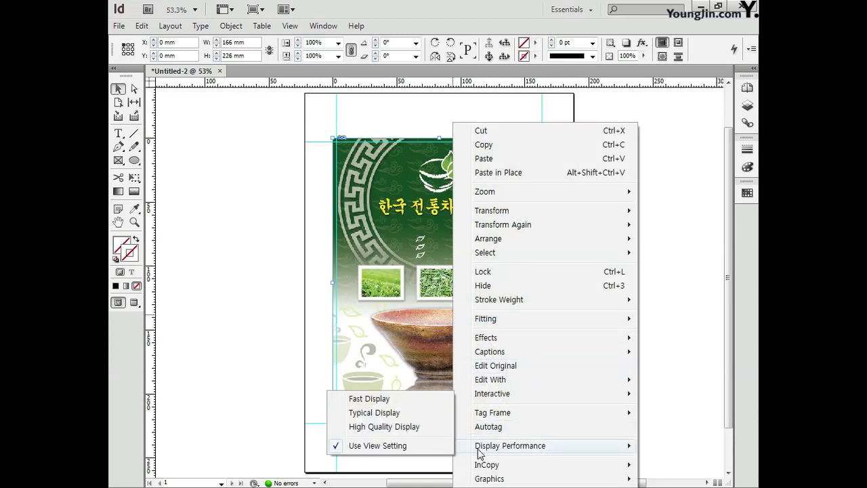
left_click(399, 427)
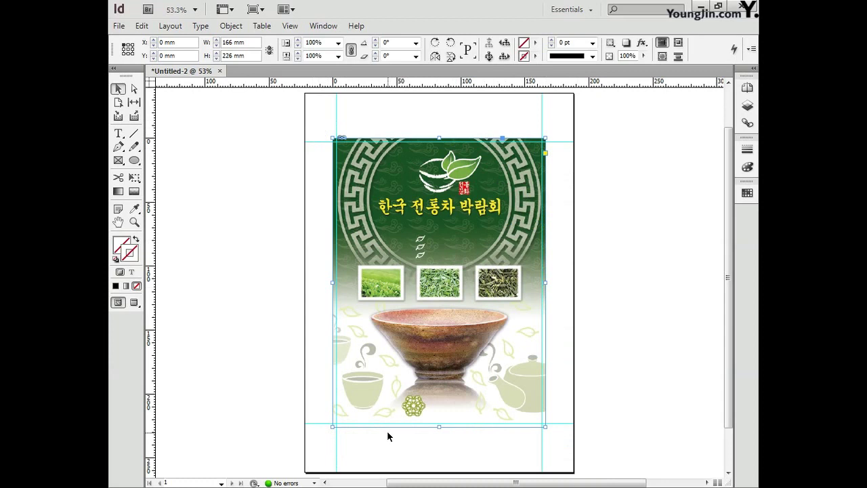
- Draw an unfilled rectangle about 160.7 × 220 mm along the four guides and check its stroke settings
left_click(134, 161)
left_click(134, 161)
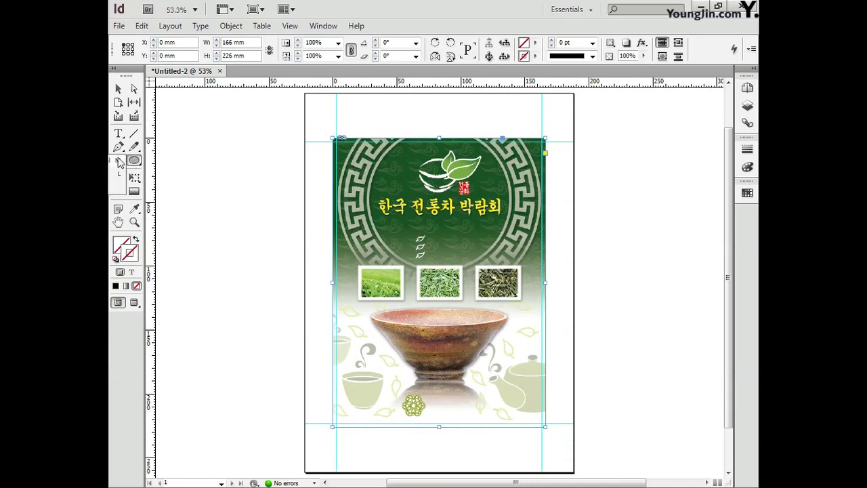
left_click(117, 160)
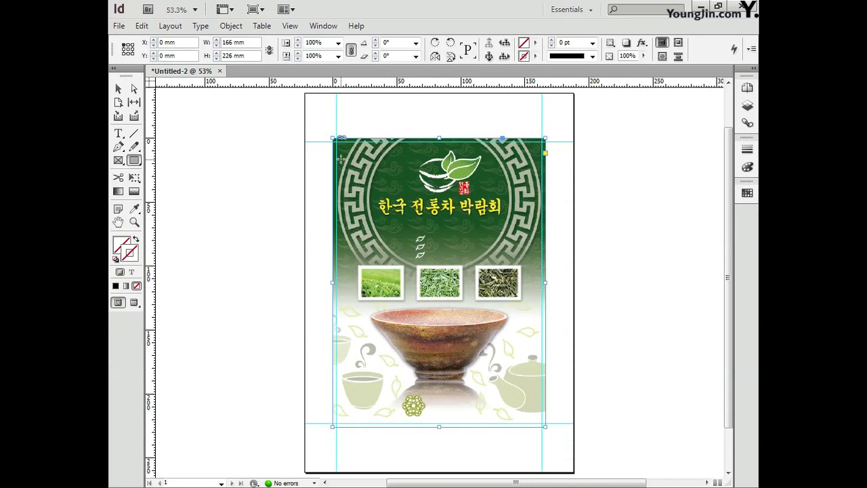
left_click_drag(337, 142, 542, 423)
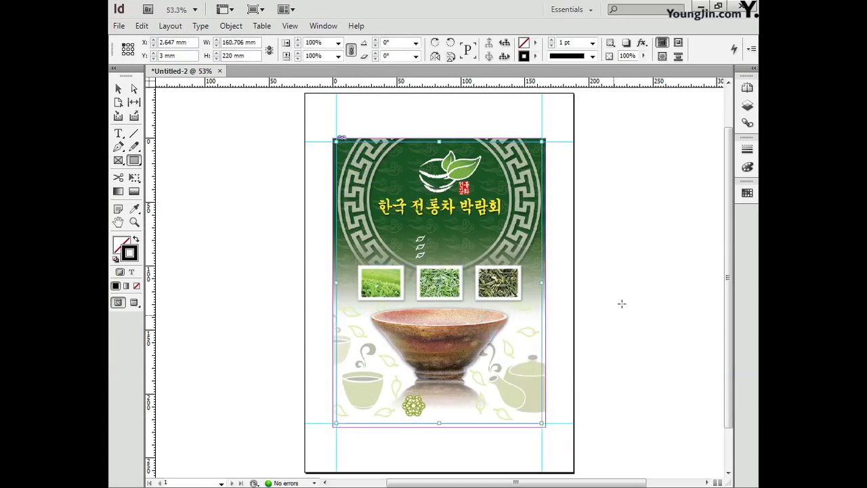
left_click(747, 149)
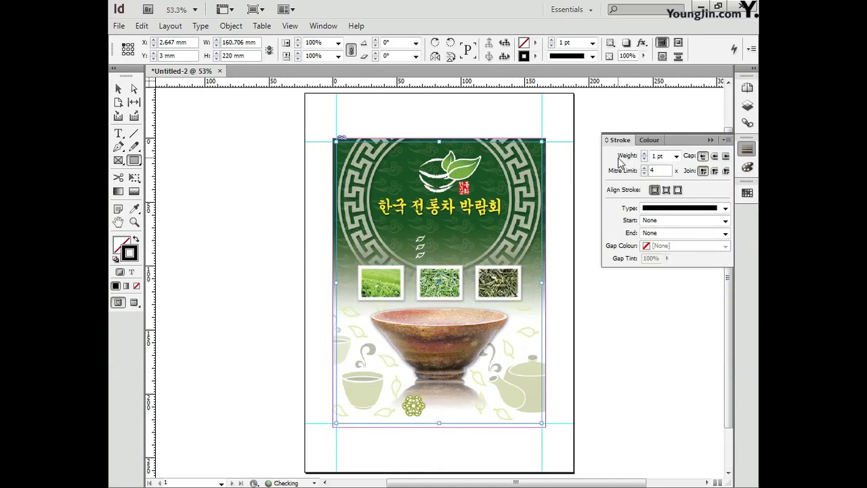
left_click(747, 149)
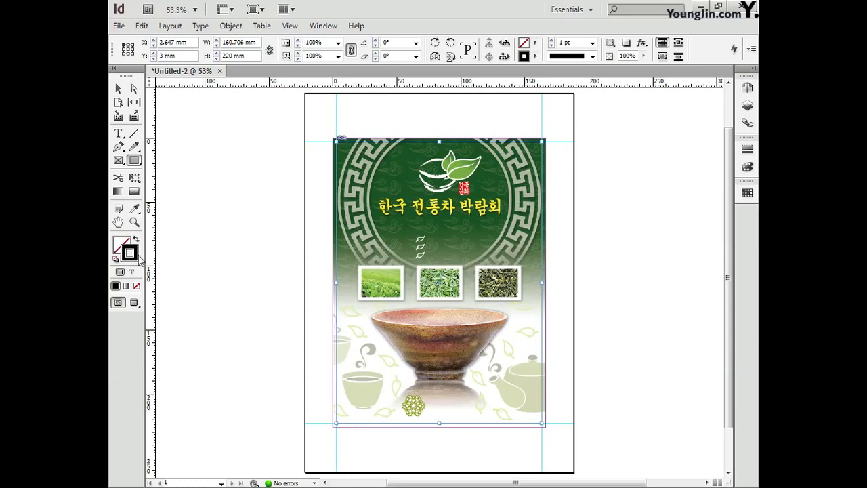
- Create a text frame beneath the title 한국 전통차 박람회 and enter the Korean tagline about the traditional tea festival
left_click(135, 222)
left_click_drag(365, 196, 507, 280)
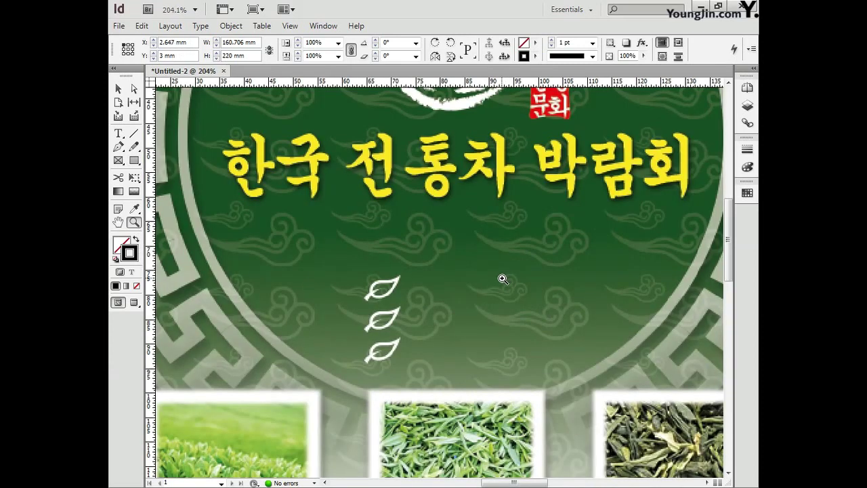
left_click(121, 135)
left_click_drag(272, 209, 655, 265)
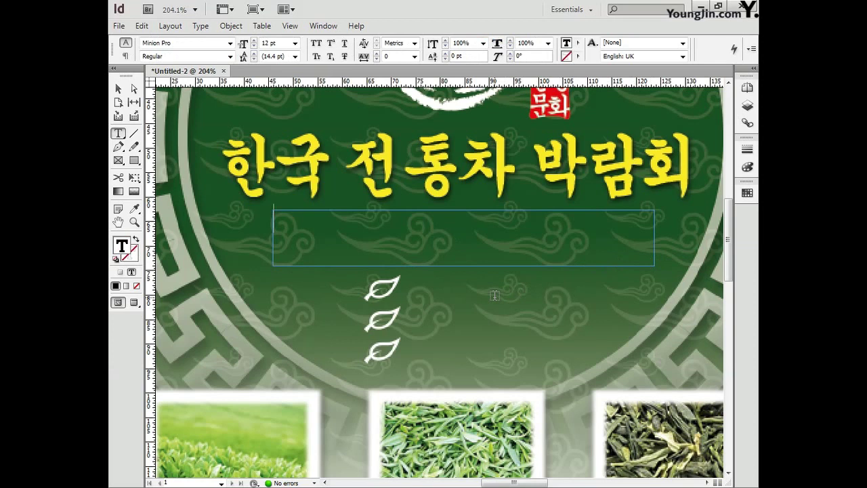
type("우리 전통차 한마당에서 함께 즐")
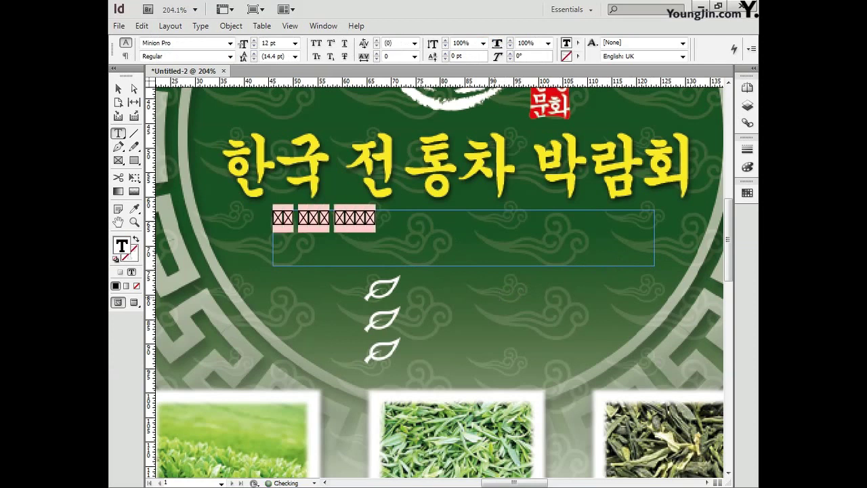
type("기는 전통차와 다과체험 문화축제를")
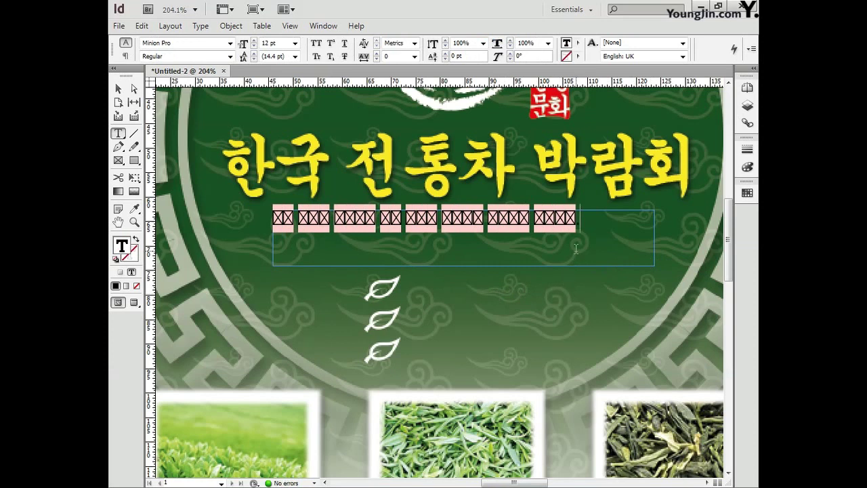
- Select all of the Korean tagline beneath the title and change its text fill to white
left_click_drag(594, 230, 482, 230)
left_click(420, 231)
left_click_drag(582, 230, 274, 229)
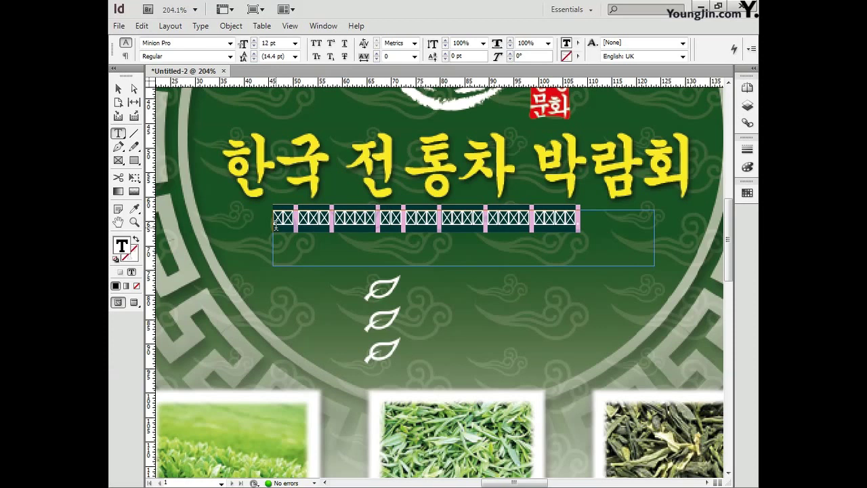
double_click(126, 248)
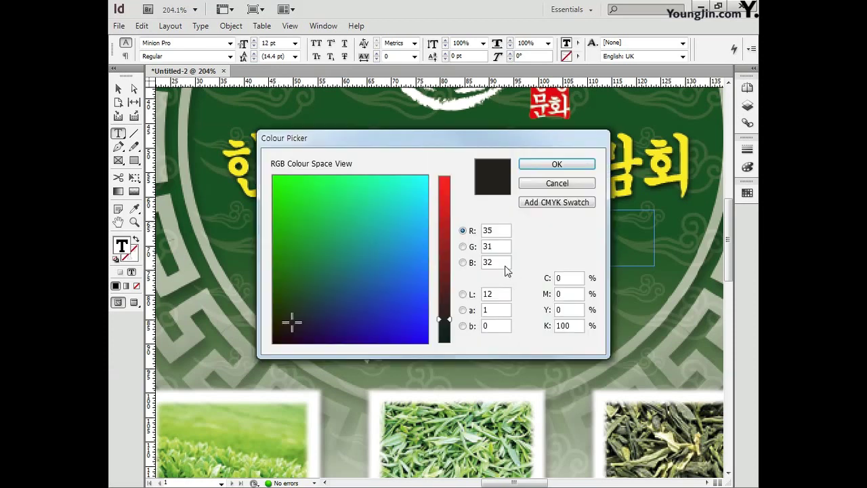
type("0")
left_click(557, 164)
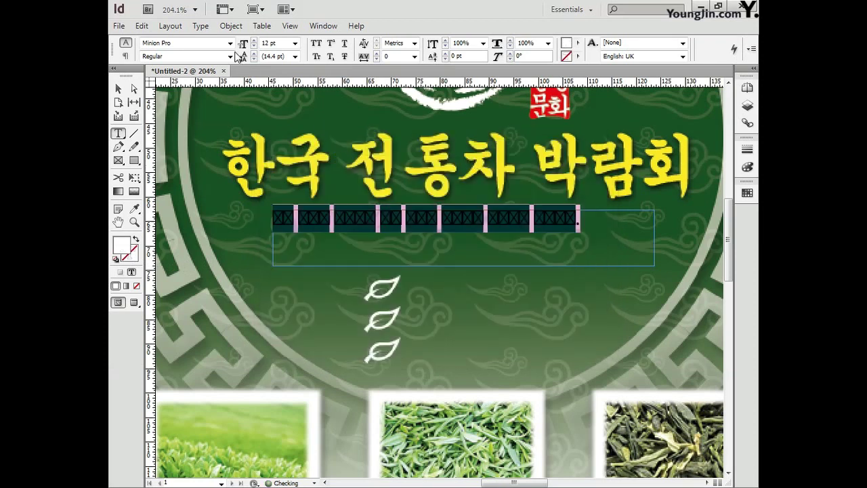
- Set the tagline's font to Adobe Gothic Std B so the Korean characters can display
left_click(231, 43)
scroll(359, 61, "up", 2)
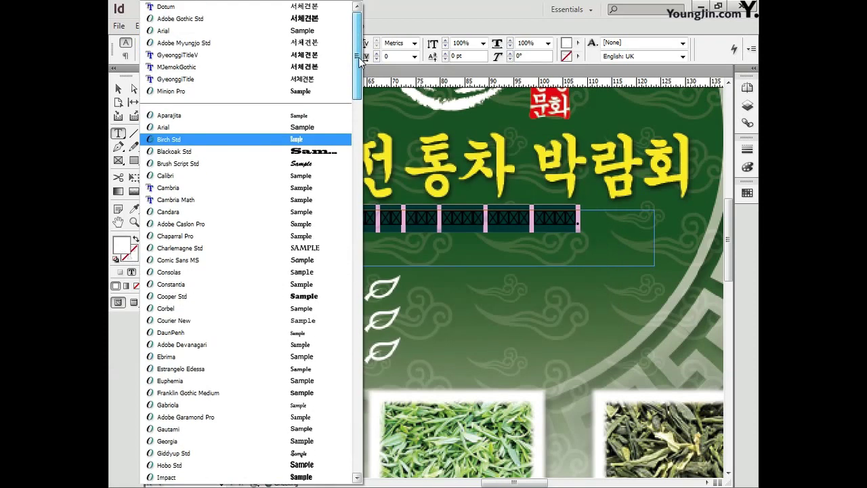
scroll(281, 26, "down", 1)
key("Return")
- Centre-align the tagline paragraph within its text frame and finish text editing
left_click_drag(473, 248, 273, 218)
left_click(201, 25)
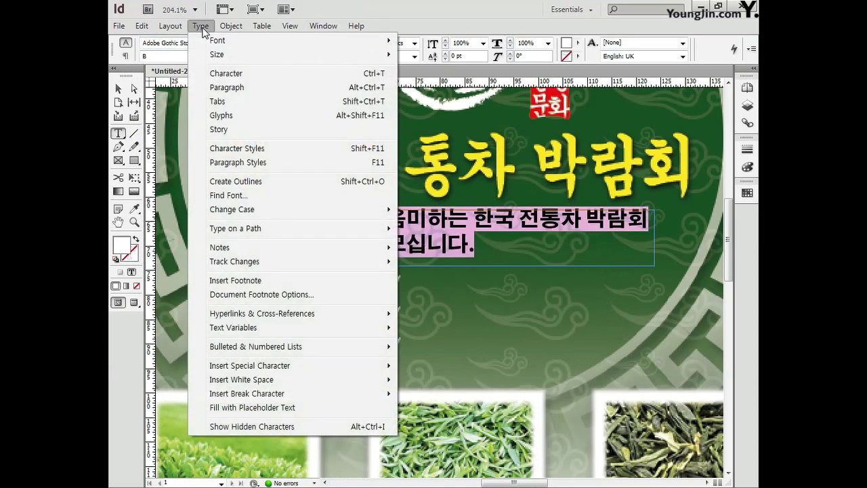
left_click(210, 87)
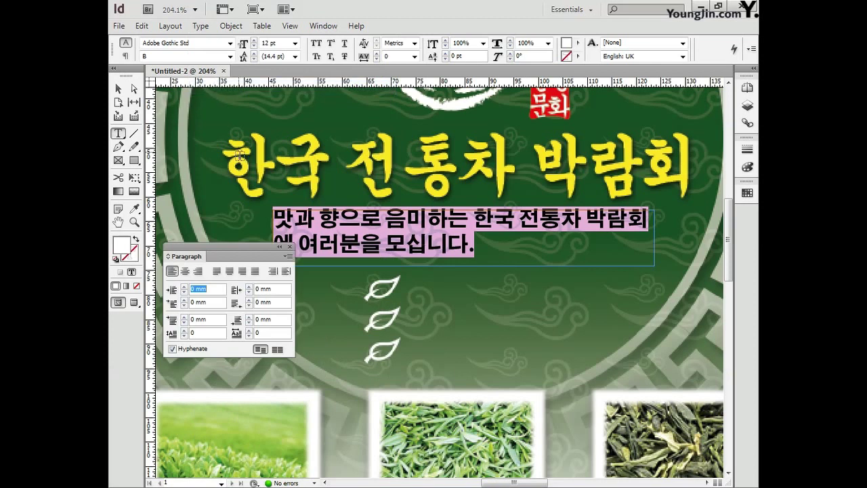
left_click(185, 271)
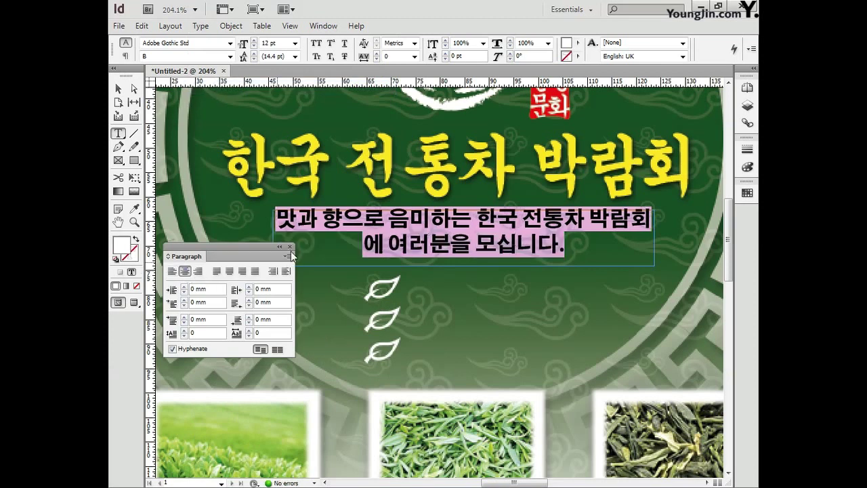
left_click(290, 246)
key("Escape")
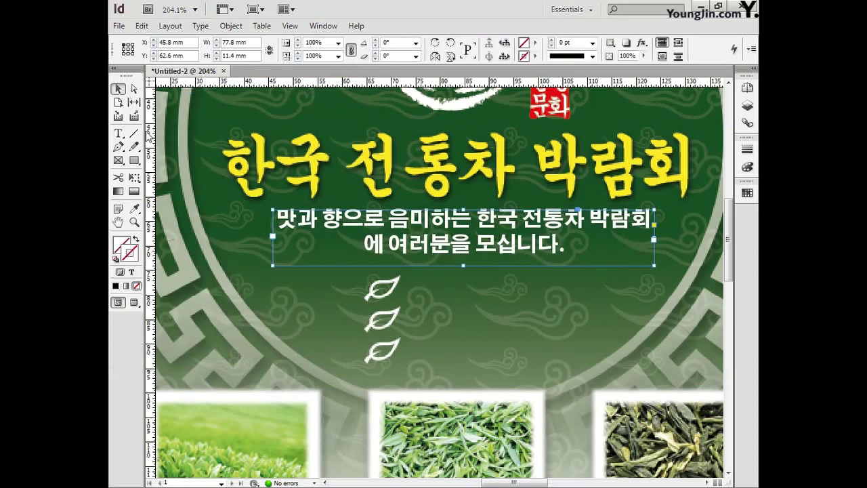
- Add a drop shadow to the tagline frame with a distance of 0.6 mm and a size of 1 mm
double_click(119, 224)
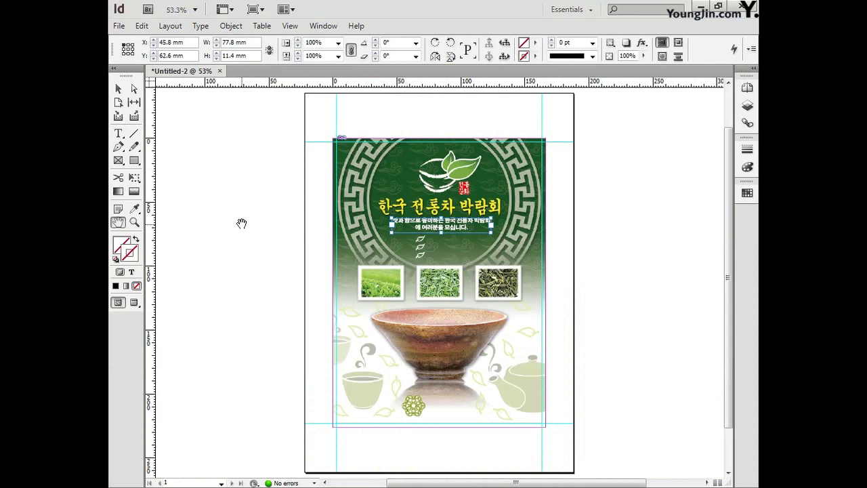
left_click(135, 224)
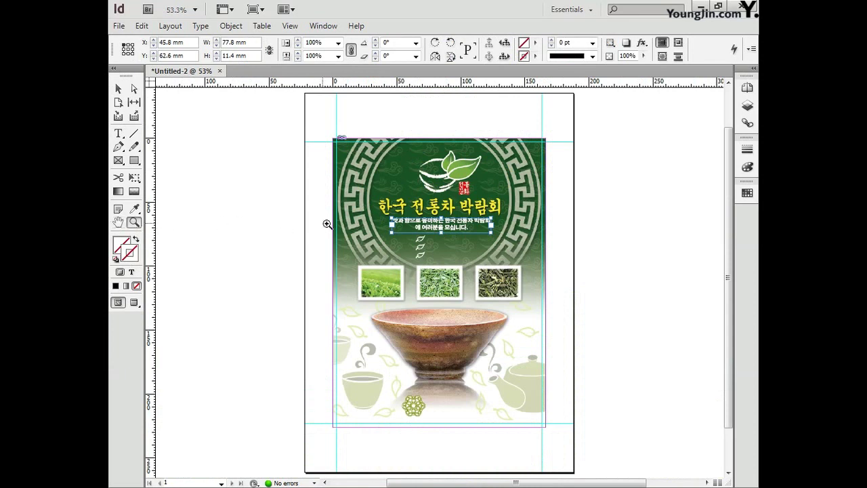
left_click(522, 264)
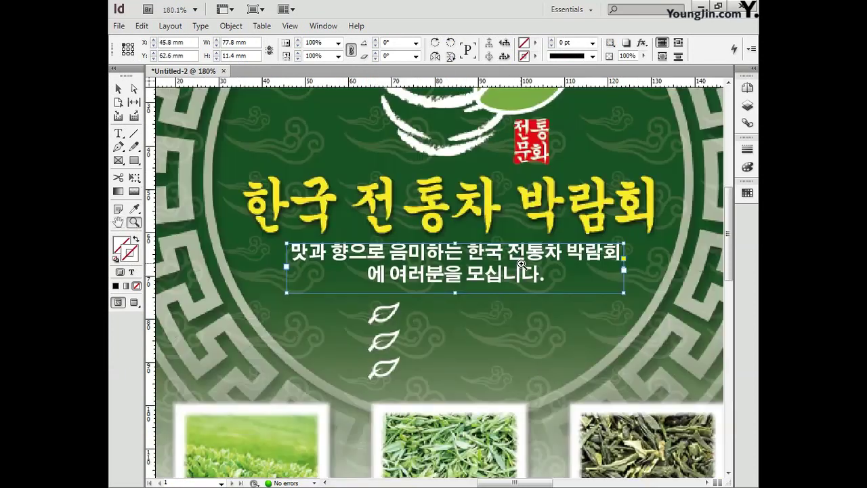
left_click(119, 90)
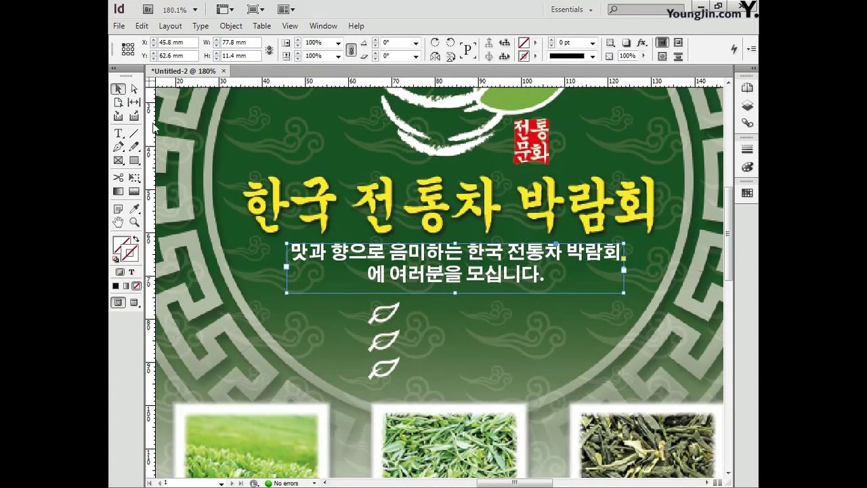
right_click(440, 257)
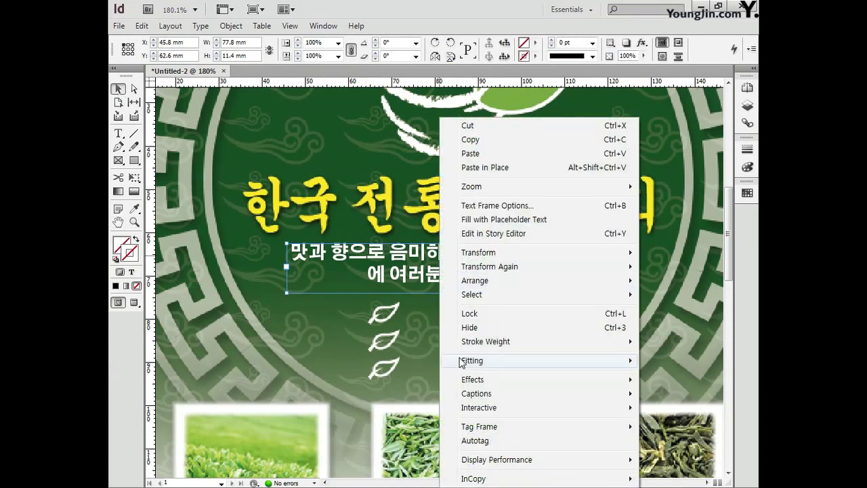
mouse_move(473, 381)
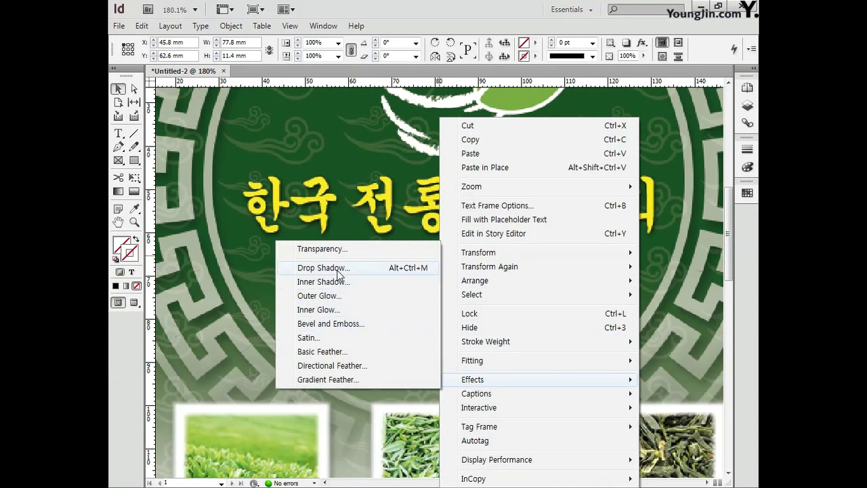
left_click(383, 268)
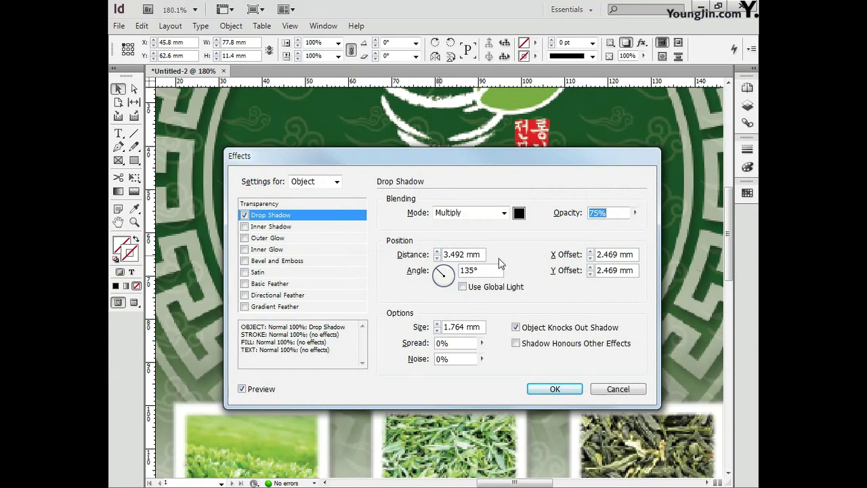
left_click(424, 255)
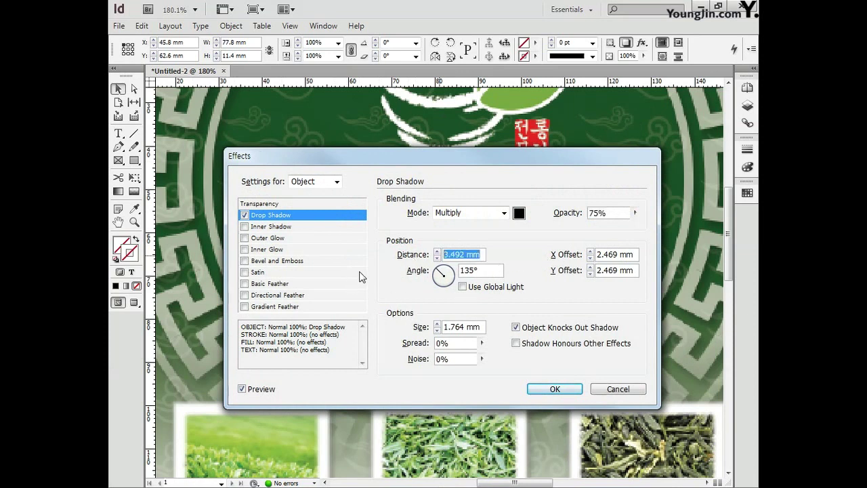
type(".6")
key("Tab")
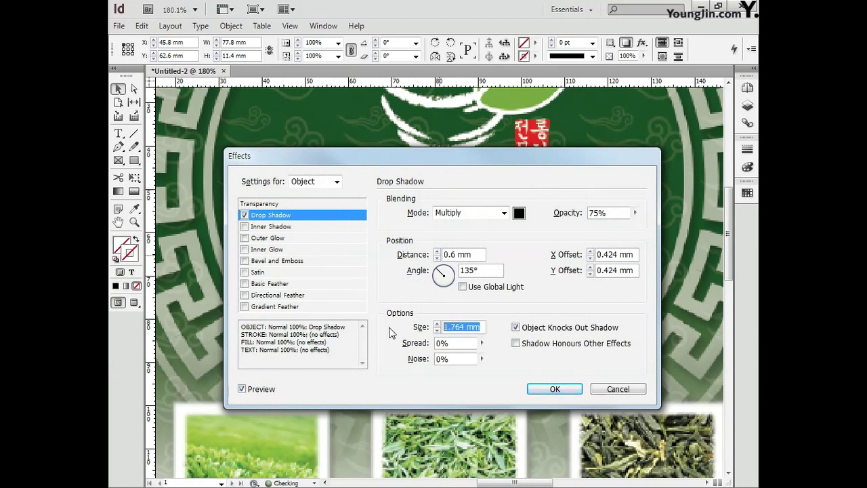
type("1")
left_click(554, 388)
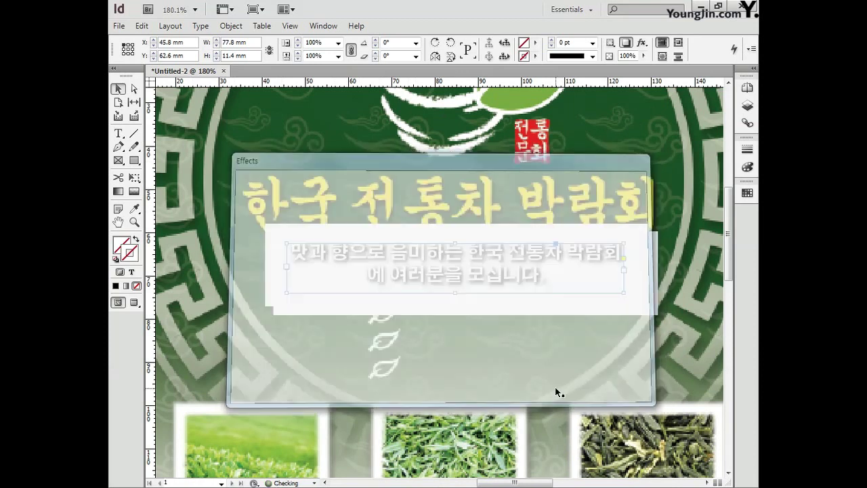
left_click(119, 89)
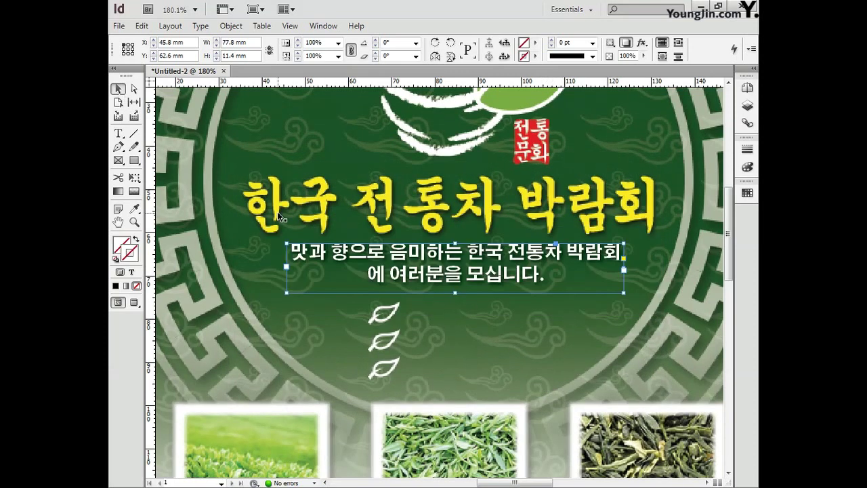
- Create a text frame about 39.6 × 19.6 mm beside the three leaf icons and paste the event's organiser, date and venue text
scroll(424, 219, "down", 3)
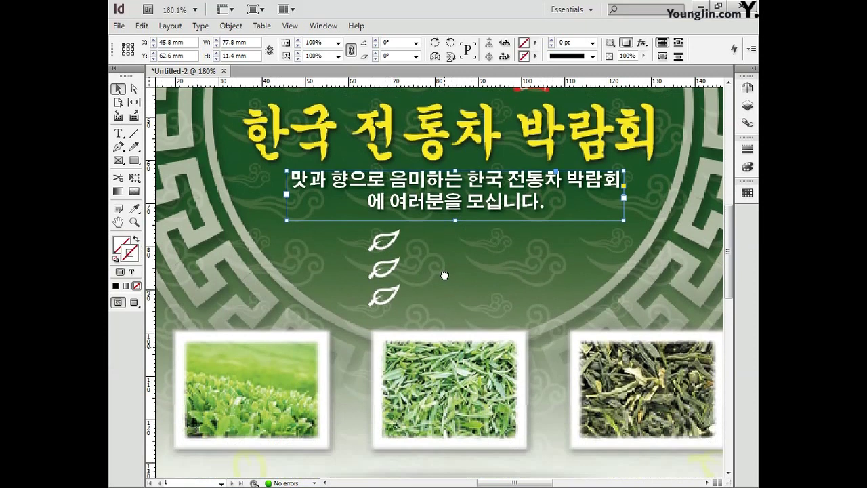
left_click(423, 219)
left_click(119, 135)
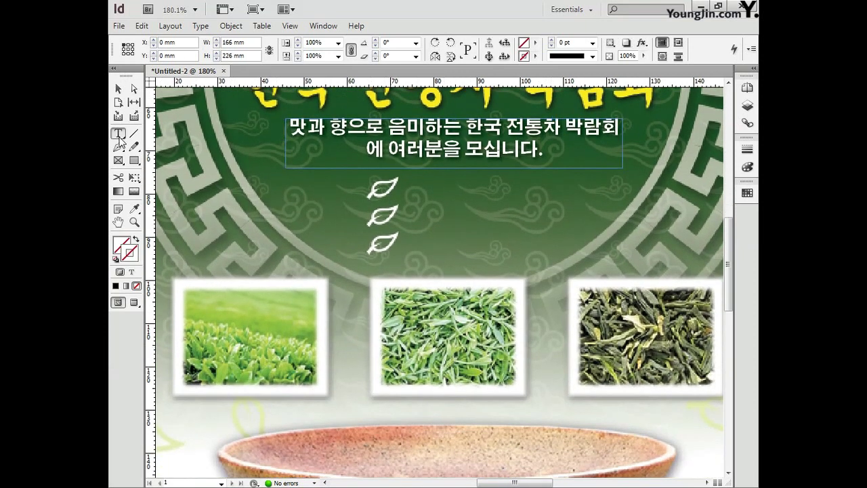
left_click_drag(412, 177, 584, 262)
key("ctrl+v")
- Format all the event details text in Adobe Gothic Std B with a white fill
key("ctrl+a")
left_click(229, 42)
scroll(358, 73, "up", 10)
left_click(170, 6)
double_click(122, 247)
left_click(444, 177)
left_click(427, 176)
left_click(532, 170)
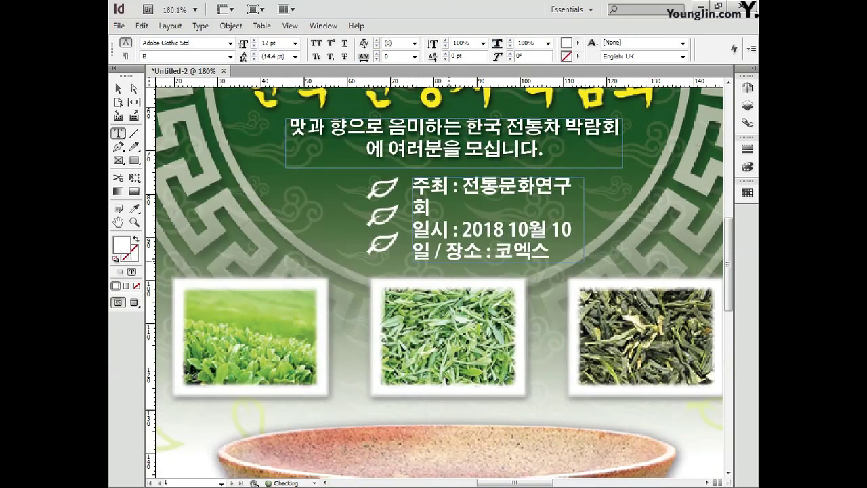
- Replace the slash before 장소 with a line break and set the event details text size to 10 pt
key("BackSpace")
key("BackSpace")
key("Return")
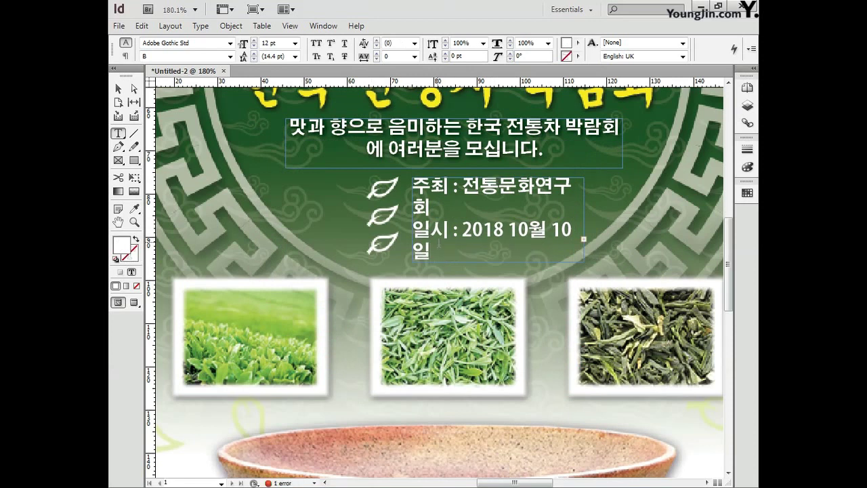
left_click_drag(434, 252, 415, 190)
left_click(295, 43)
left_click(278, 90)
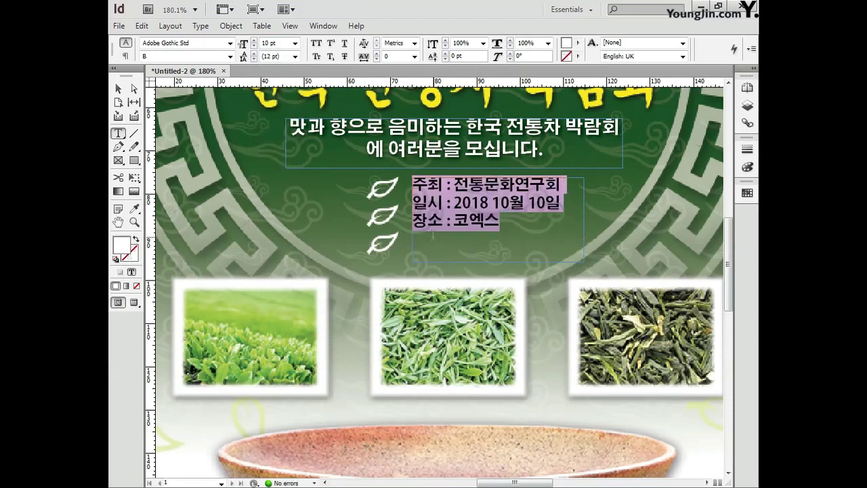
- Move the event details frame slightly closer to the leaf icons and set its text leading to 20 pt
key("Escape")
left_click_drag(488, 217, 480, 217)
double_click(475, 203)
key("ctrl+a")
left_click(294, 56)
left_click(274, 142)
type("20")
key("Return")
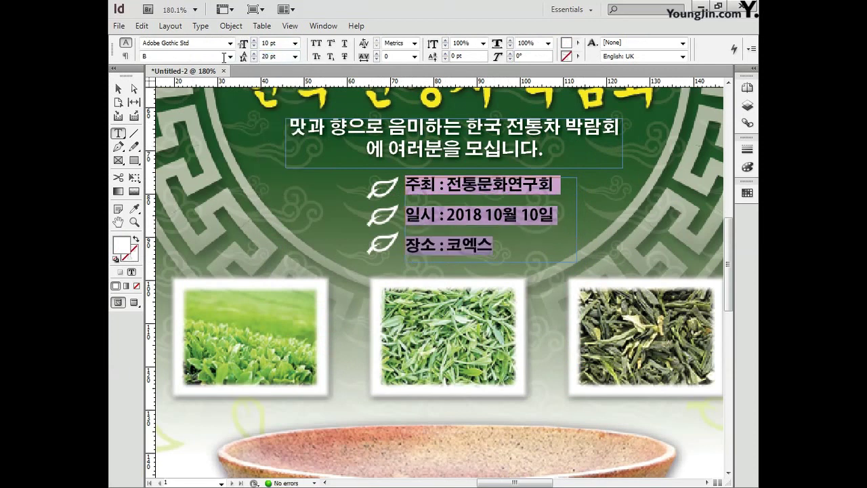
- Add 컨벤션홀 after 코엑스 on the venue line of the event details
left_click(119, 89)
double_click(491, 245)
type("컨벤션홀")
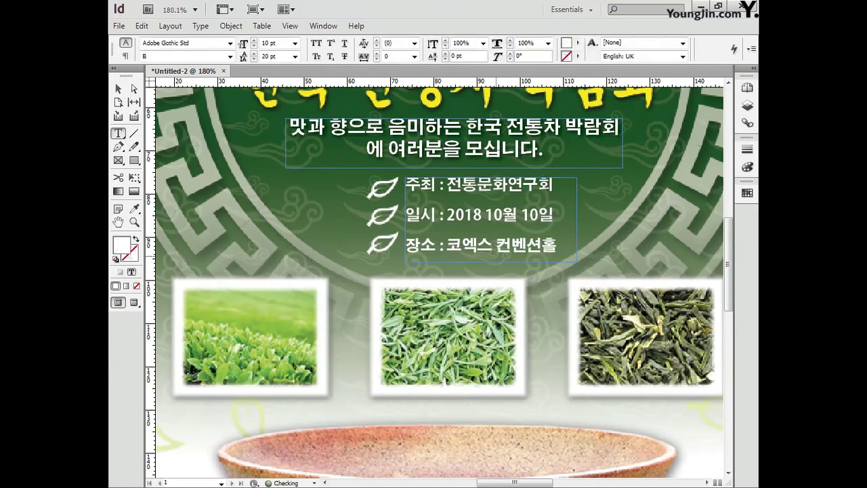
key("Escape")
- Add a drop shadow to the event details frame with a distance of 0.5 mm and a size of 1 mm
right_click(449, 184)
mouse_move(533, 378)
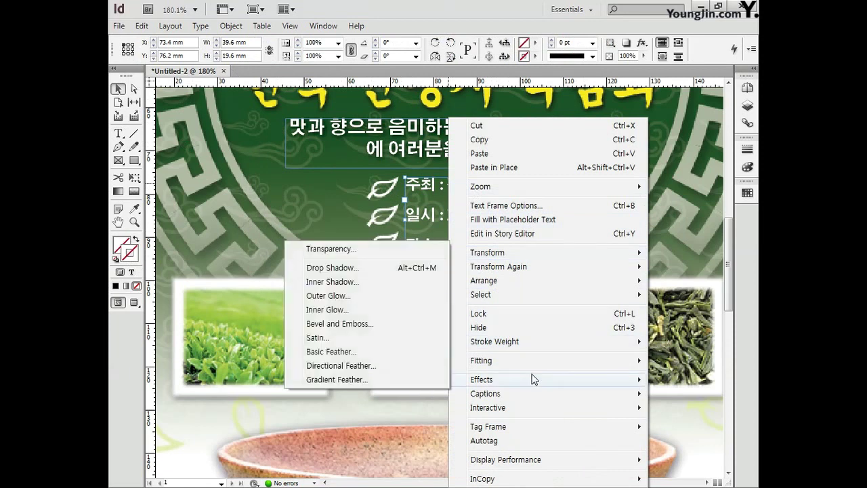
left_click(352, 269)
key("Tab")
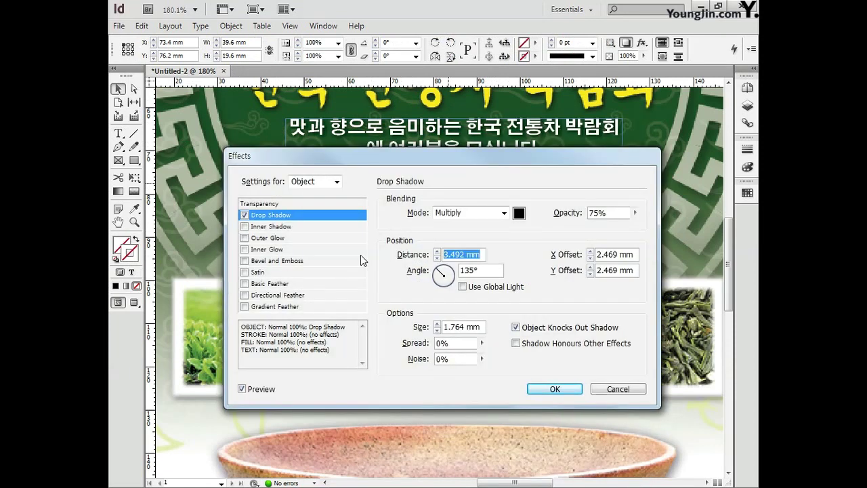
type(".5")
left_click_drag(474, 328, 403, 333)
type("1")
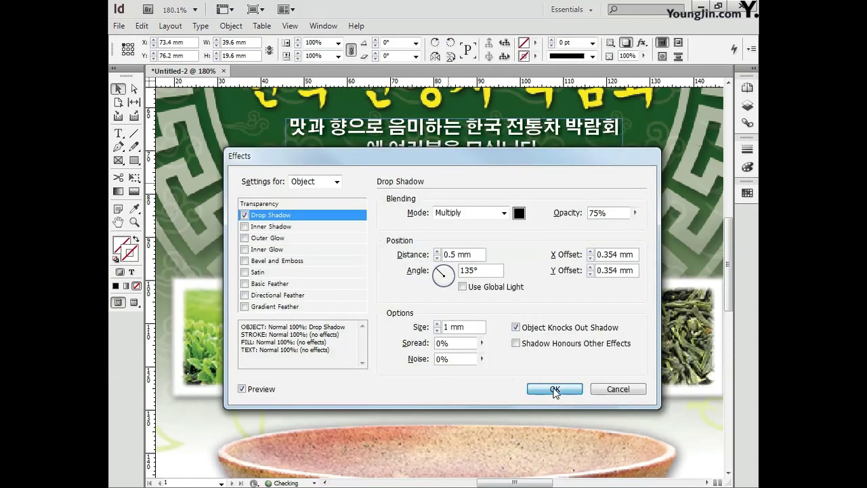
left_click(555, 389)
- Create a text frame about 48 × 10 mm beside the green flower emblem below the bowl and enter 한국전통차문화
key("ctrl+0")
left_click_drag(396, 383, 534, 436)
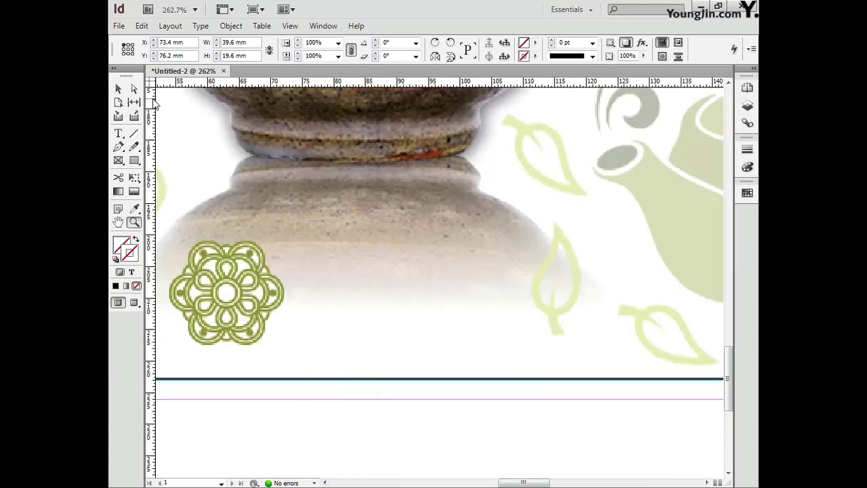
left_click(118, 134)
left_click_drag(300, 267, 607, 329)
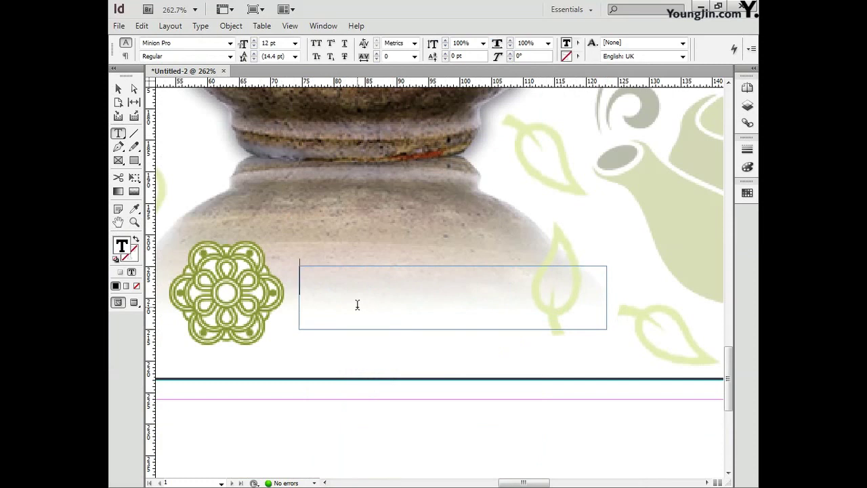
type("ㅎ국전통차문화")
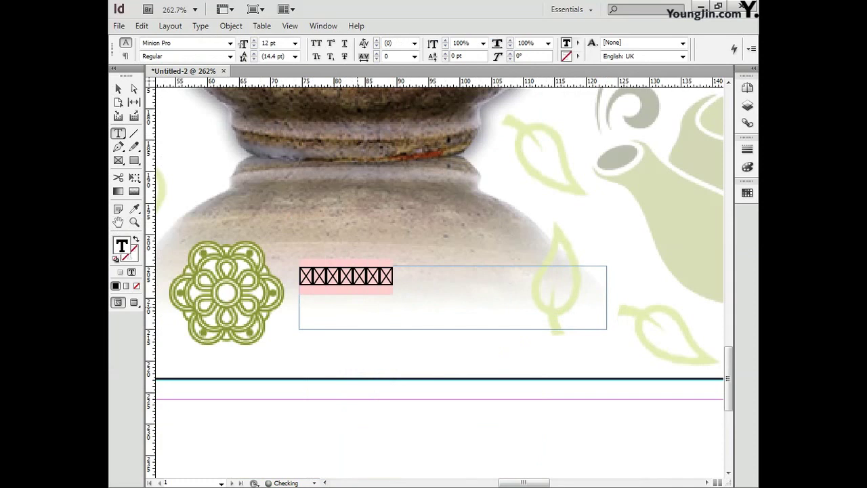
key("Escape")
- Change the fill of the text beside the flower emblem to a brown CMYK colour, entering C 33 and M 30
left_click_drag(394, 282, 292, 282)
double_click(126, 248)
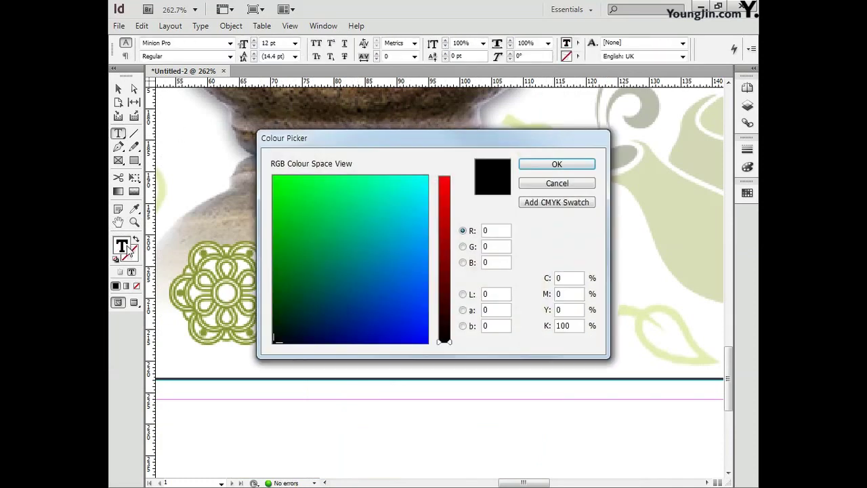
double_click(573, 280)
type("33")
key("Tab")
type("30")
left_click(558, 169)
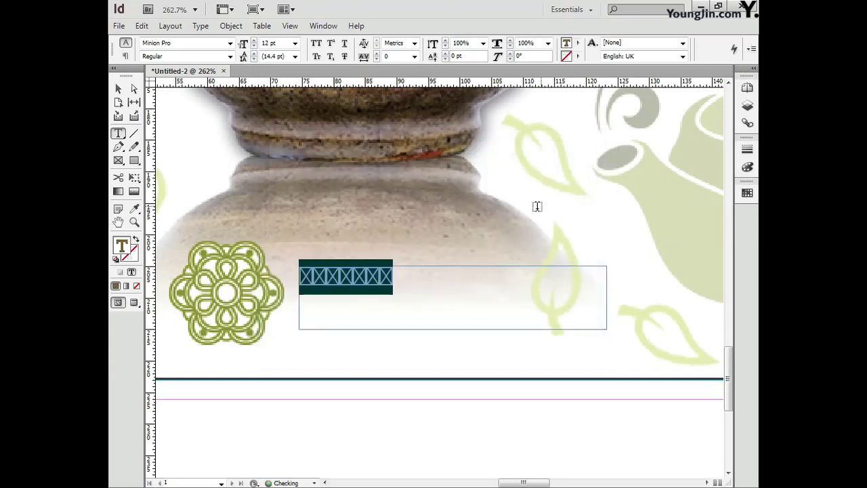
- Set the 전통문화연구회 text beside the flower emblem to Adobe Myungjo Std at 16 pt
left_click(230, 43)
scroll(339, 68, "up", 3)
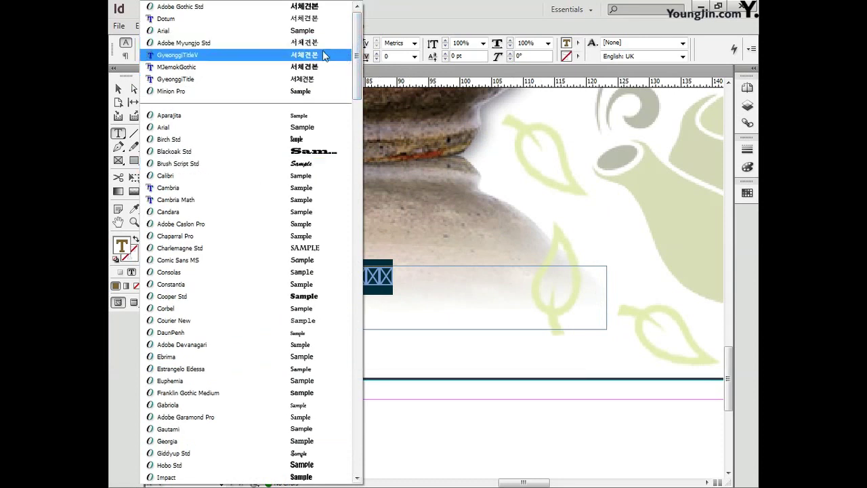
left_click(318, 27)
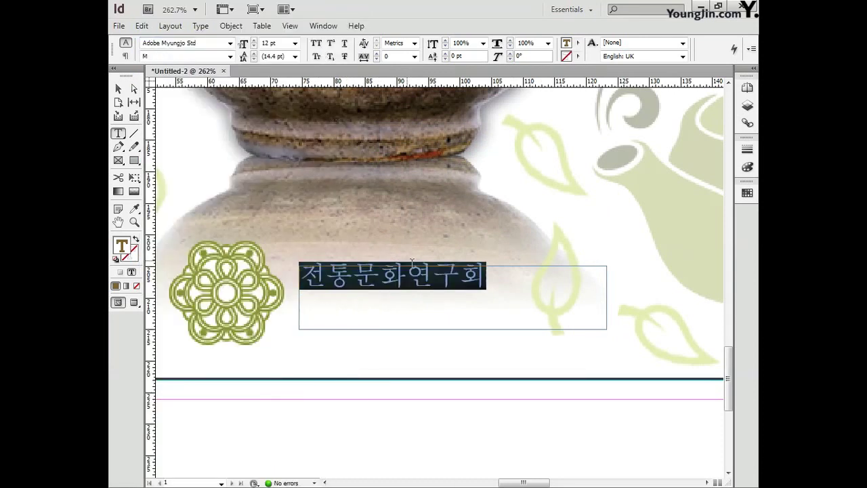
double_click(278, 43)
type("14")
key("Return")
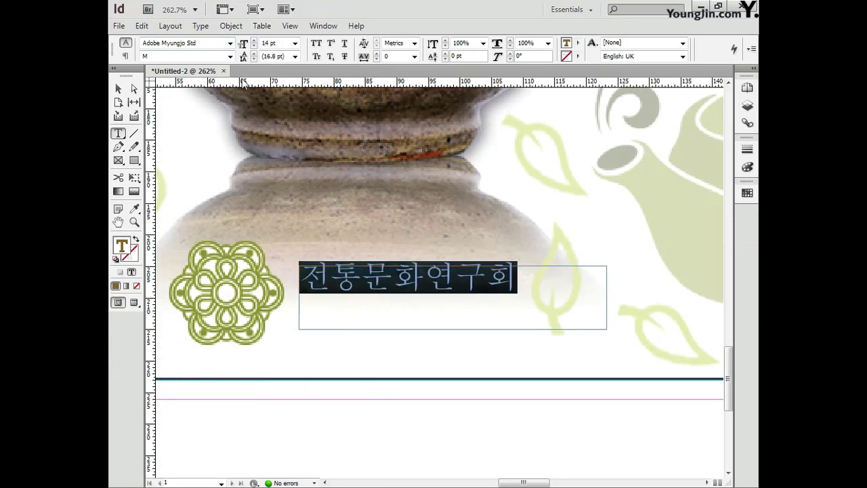
double_click(278, 43)
type("16")
key("Return")
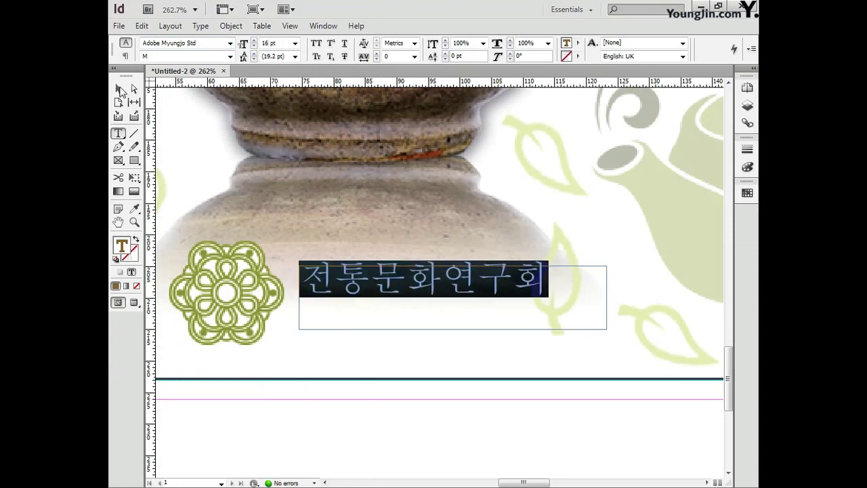
- Move the 전통문화연구회 frame slightly down and closer to the emblem, to about X 73.5 mm and Y 207.1 mm
key("Escape")
left_click_drag(382, 288, 386, 303)
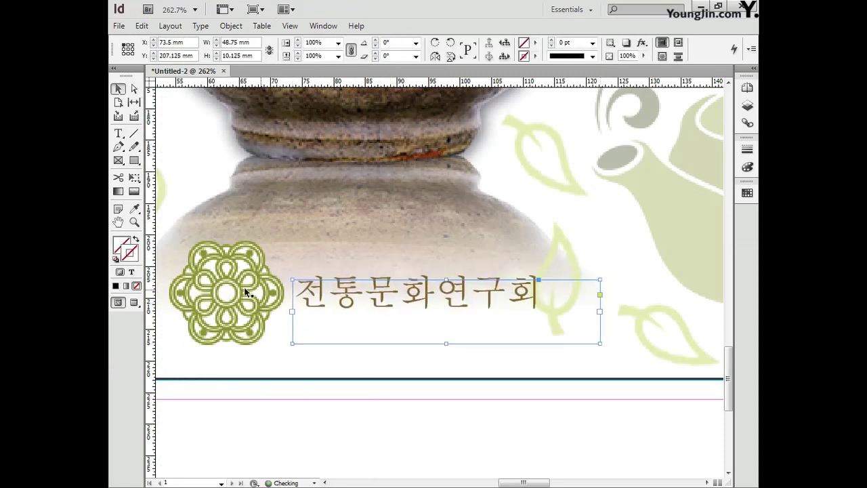
double_click(118, 223)
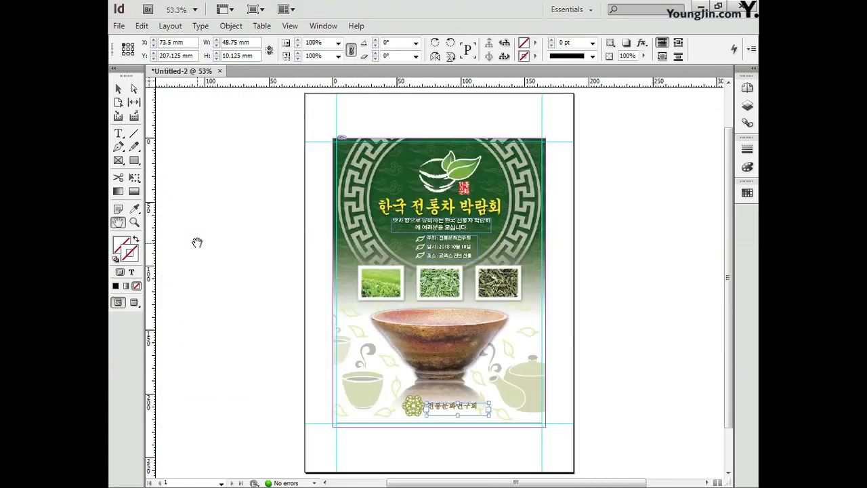
- Create a text frame about 5 × 5 mm next to the poster's lower-left vertical crop mark and enter 01
left_click(135, 224)
left_click_drag(321, 420, 363, 446)
left_click(119, 133)
left_click_drag(439, 252, 535, 330)
type("01")
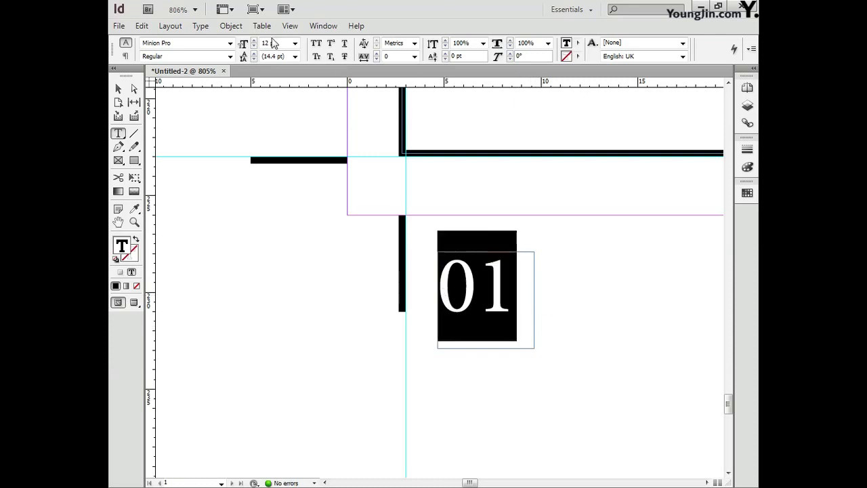
- Change the 01 label beside the crop mark to a light sans-serif font at 10 pt
left_click(230, 43)
scroll(357, 82, "up", 3)
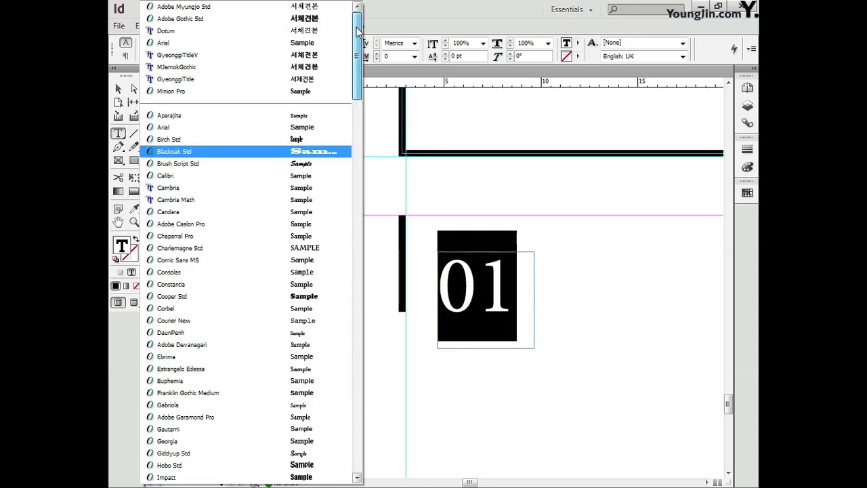
left_click(197, 29)
triple_click(282, 45)
type("10")
key("Return")
- Move the 01 frame closer to the vertical crop mark, to about X 3.6 mm and Y 228.5 mm, and deselect it
left_click(118, 89)
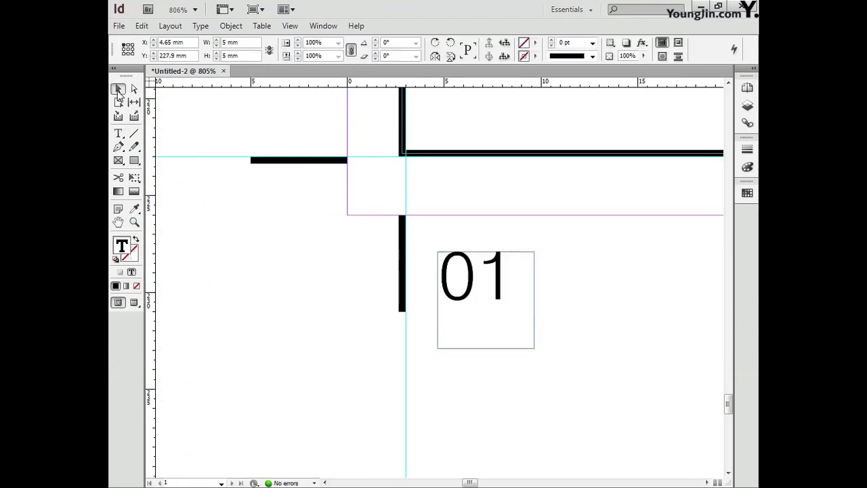
left_click_drag(463, 260, 443, 271)
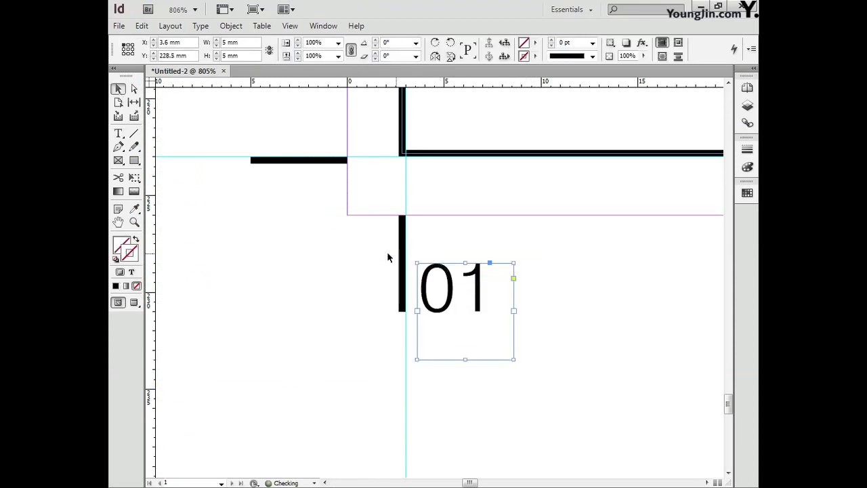
double_click(121, 223)
left_click(117, 89)
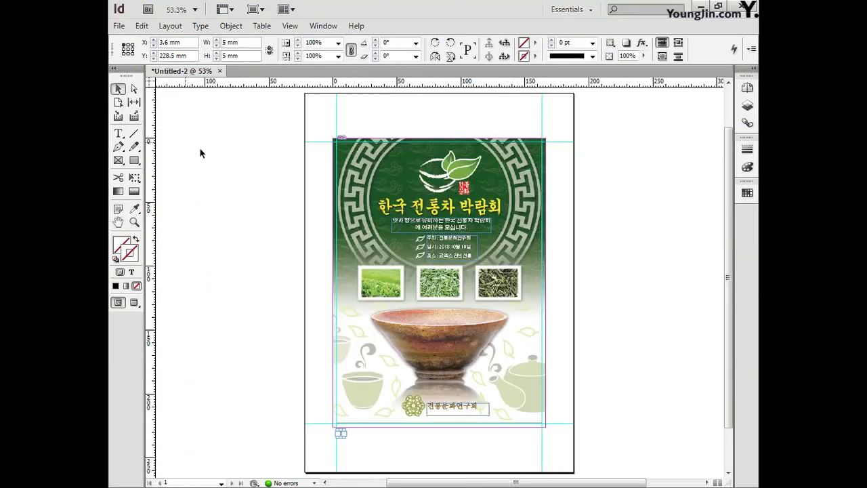
left_click(264, 189)
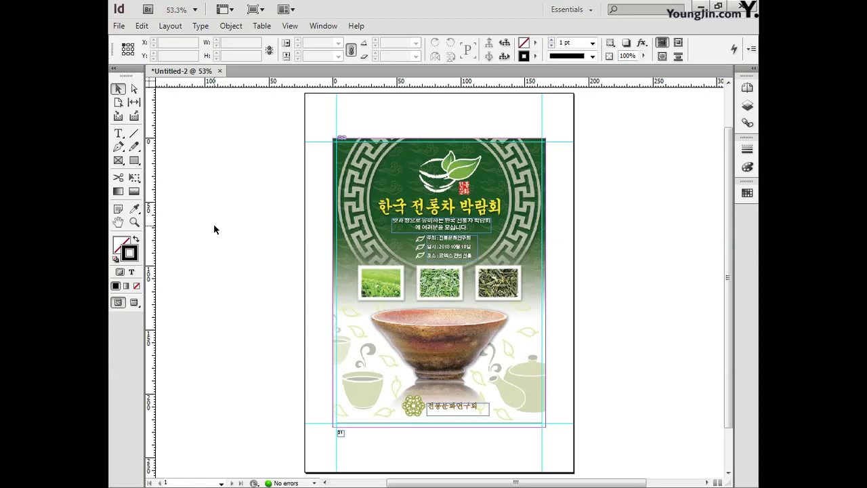
- Save the document as 01 in the 작업 folder in InDesign CS6 format, replacing the existing file
left_click(119, 25)
left_click(142, 115)
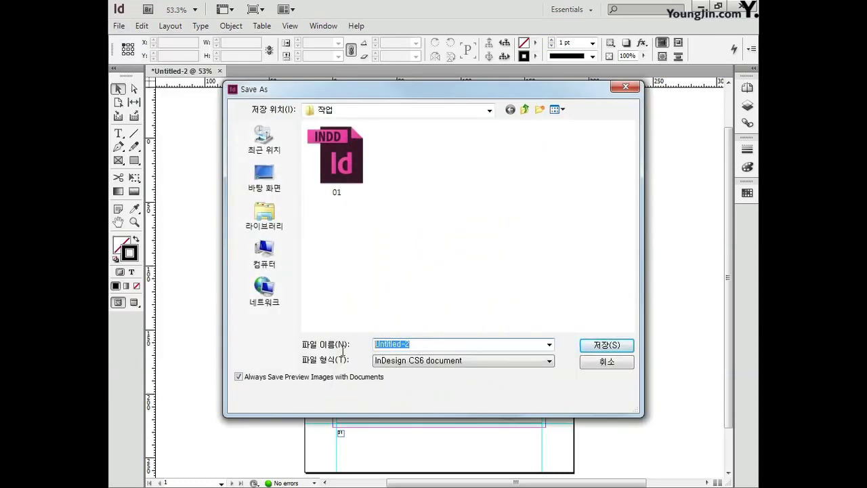
type("01")
key("Return")
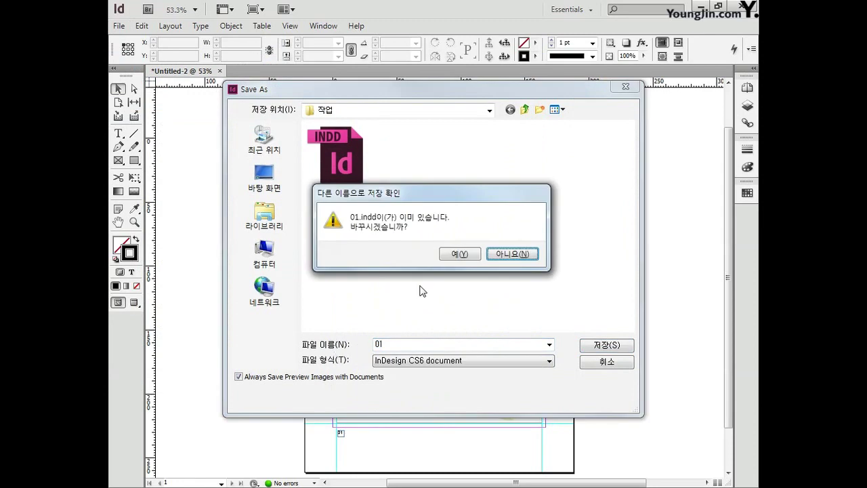
left_click(462, 252)
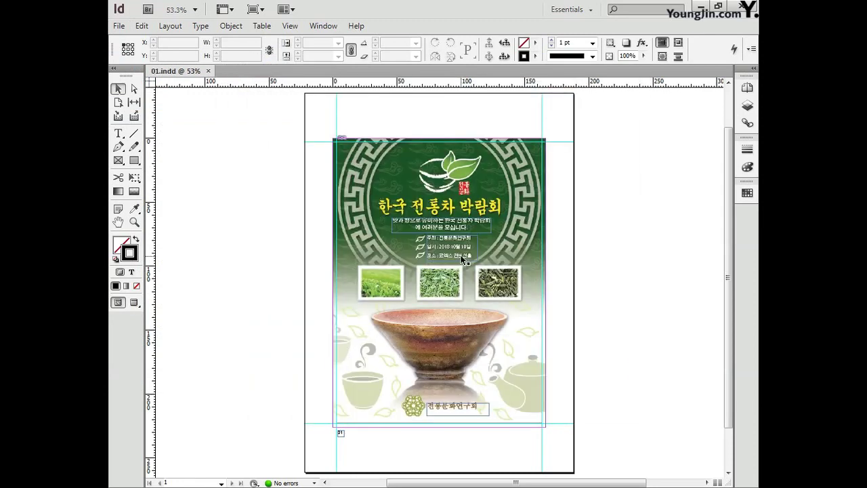